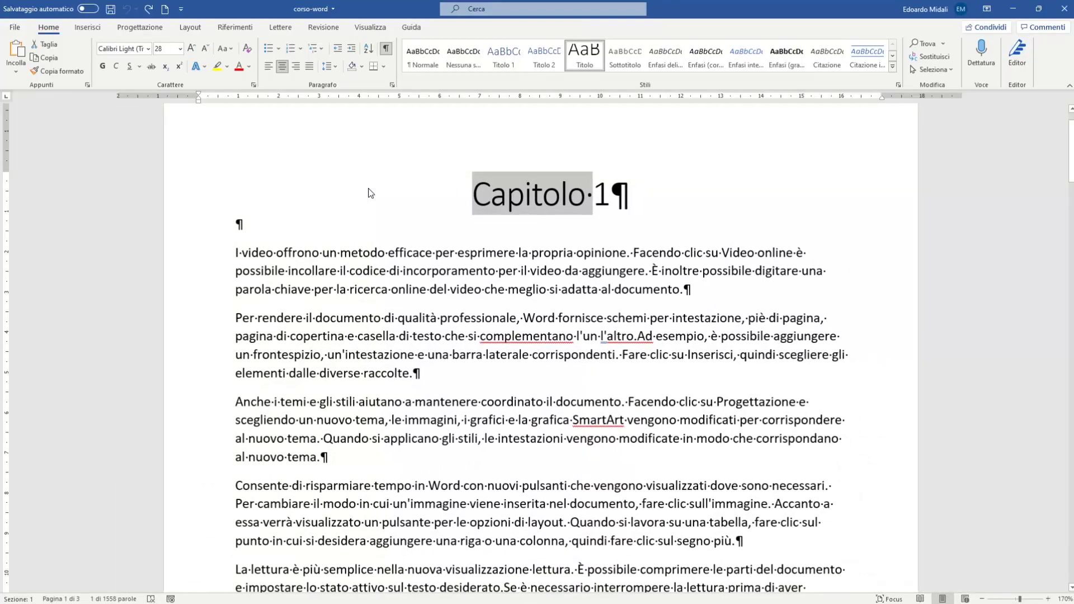
Select all the body text with Ctrl+A and delete it
left_click(449, 187)
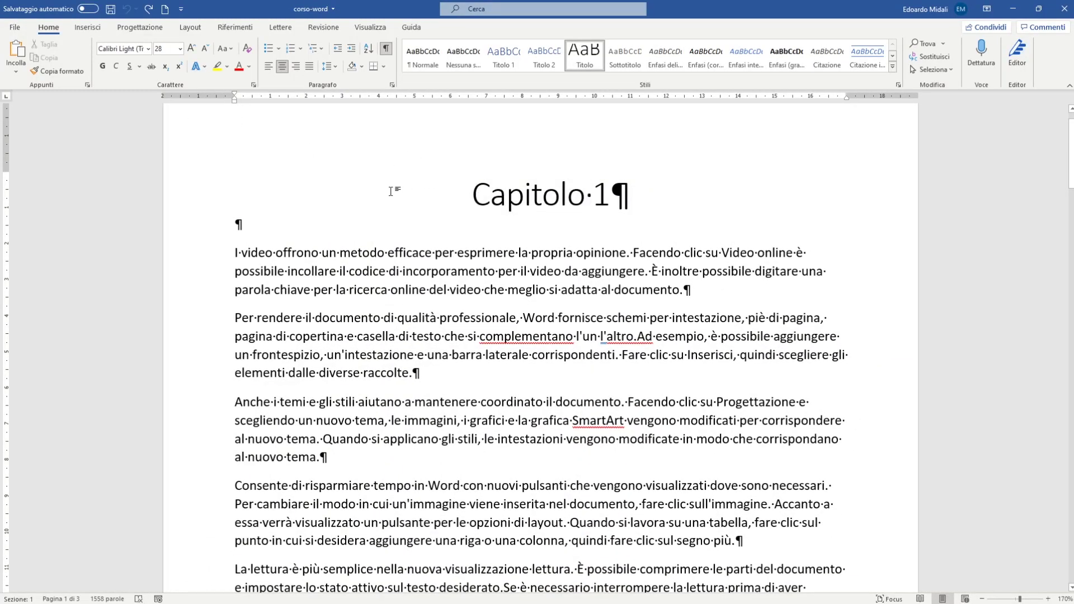
scroll(423, 201, "down", 4)
scroll(425, 202, "up", 4)
scroll(426, 203, "down", 3)
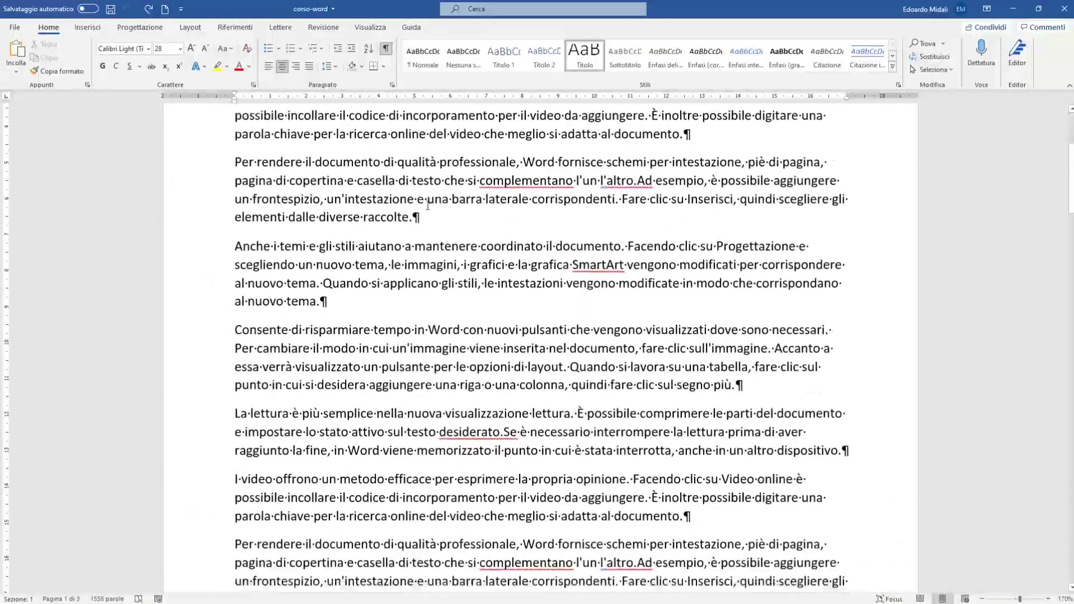
scroll(427, 205, "up", 1)
scroll(428, 206, "up", 2)
key("ctrl+a")
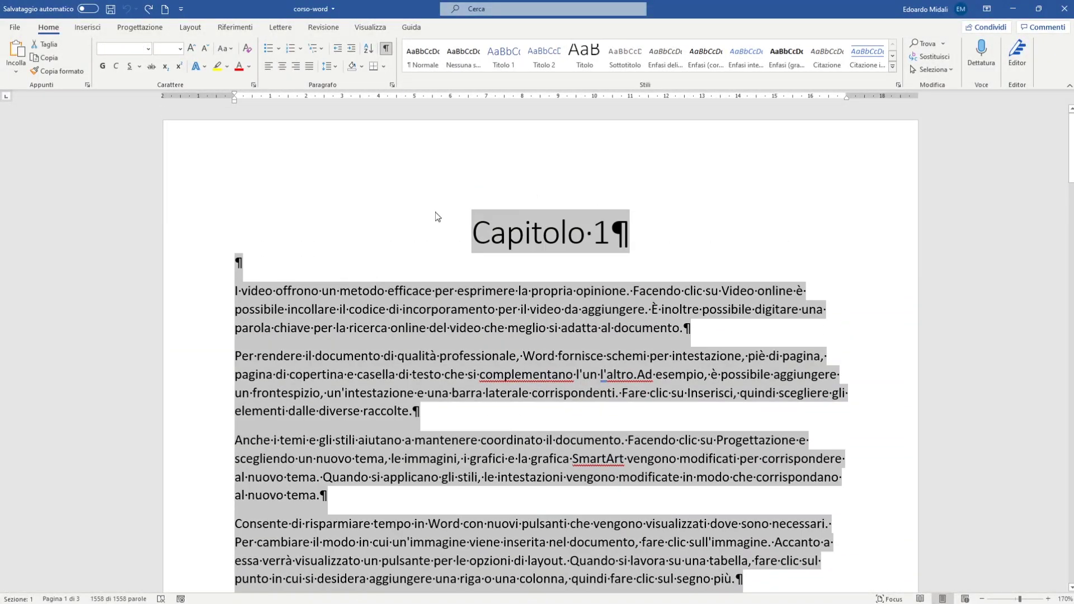
key("Delete")
Delete the 'Capitolo 3' line from the page header and close header editing
scroll(491, 285, "down", 3)
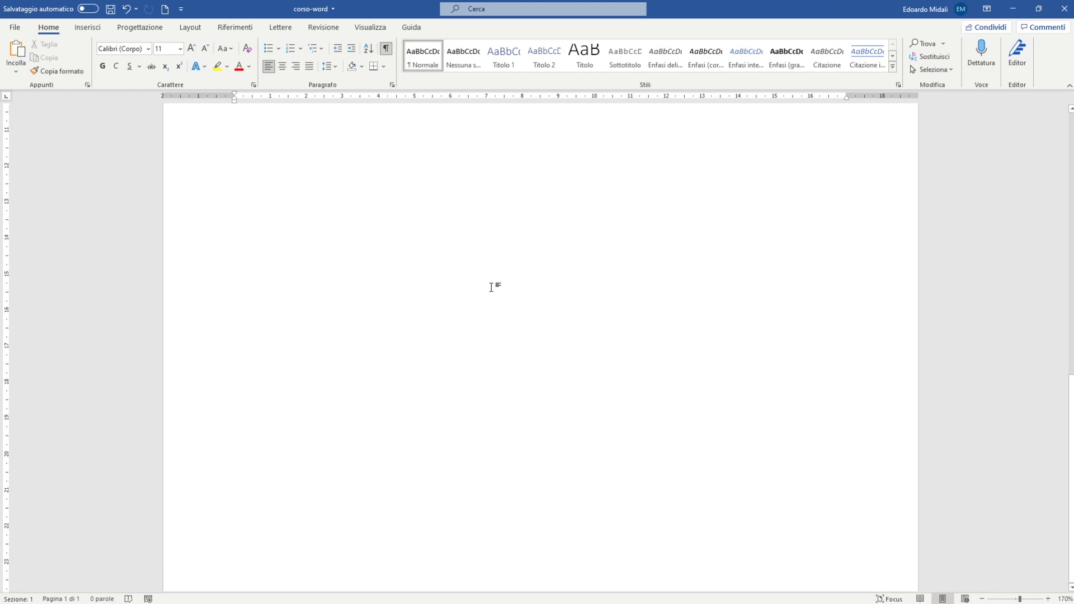
scroll(491, 285, "up", 2)
scroll(459, 224, "up", 1)
double_click(437, 173)
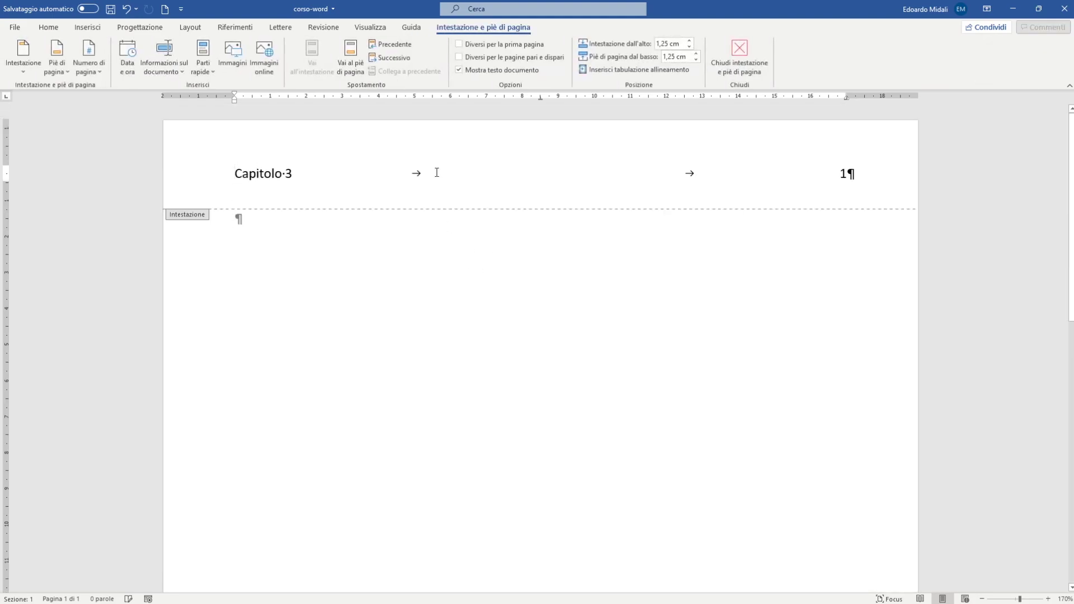
triple_click(306, 174)
key("Delete")
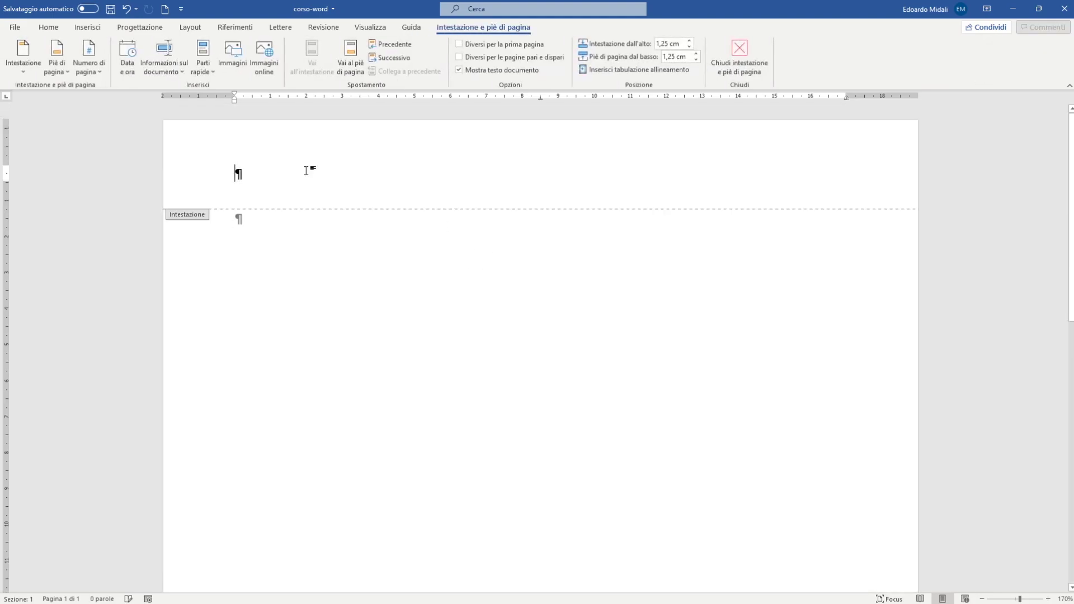
left_click(730, 66)
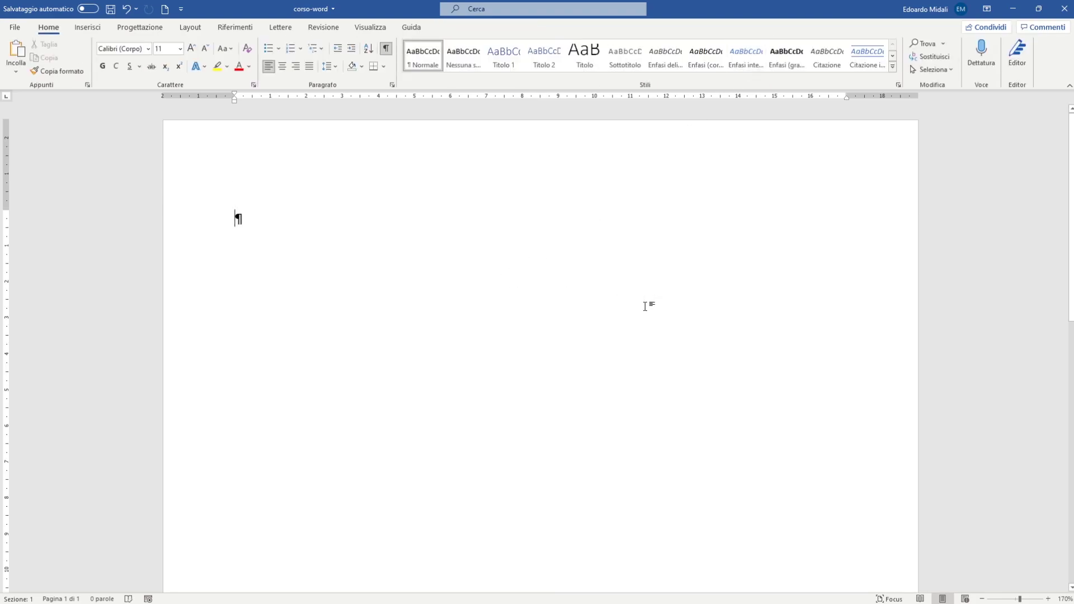
Insert an empty 3x3 table from the Inserisci > Tabella grid
left_click(87, 27)
left_click(127, 69)
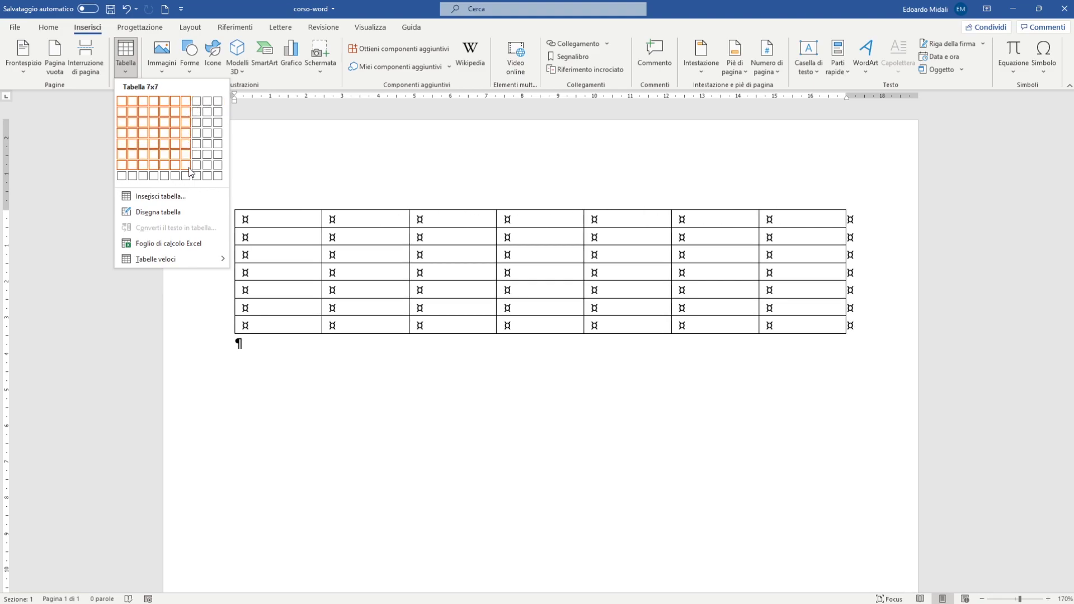
left_click(148, 123)
left_click(540, 278)
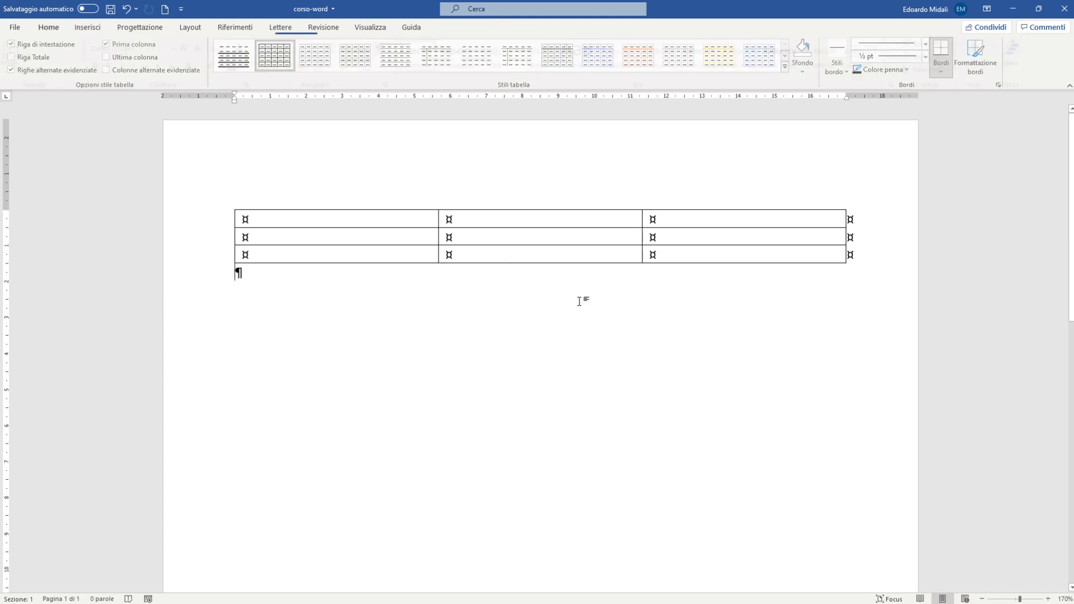
scroll(503, 293, "down", 1)
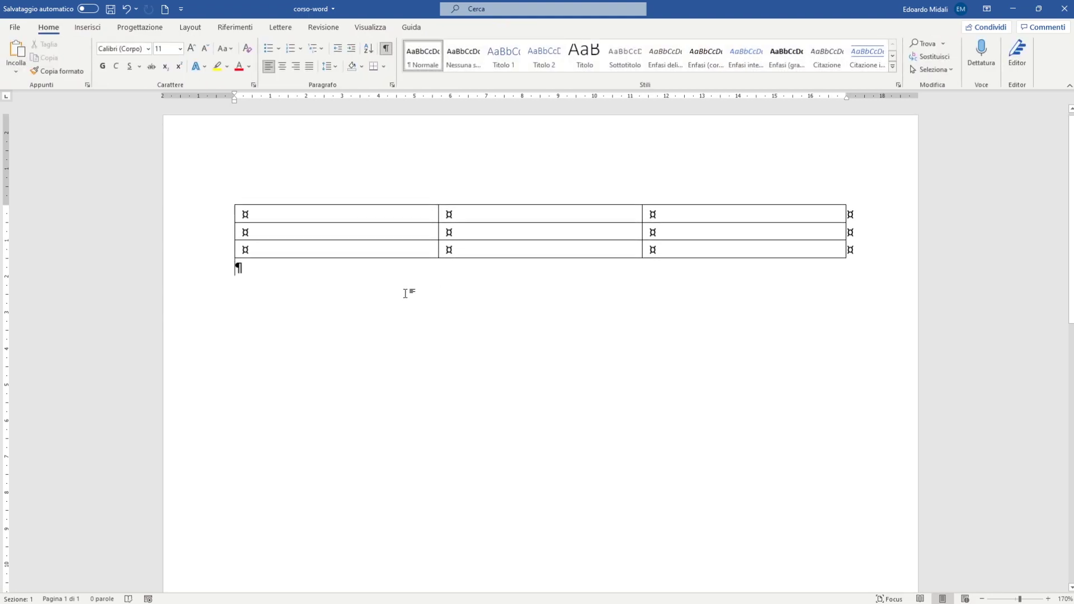
Add an empty paragraph below the table, then insert a 20x20 table via Inserisci tabella
key("Return")
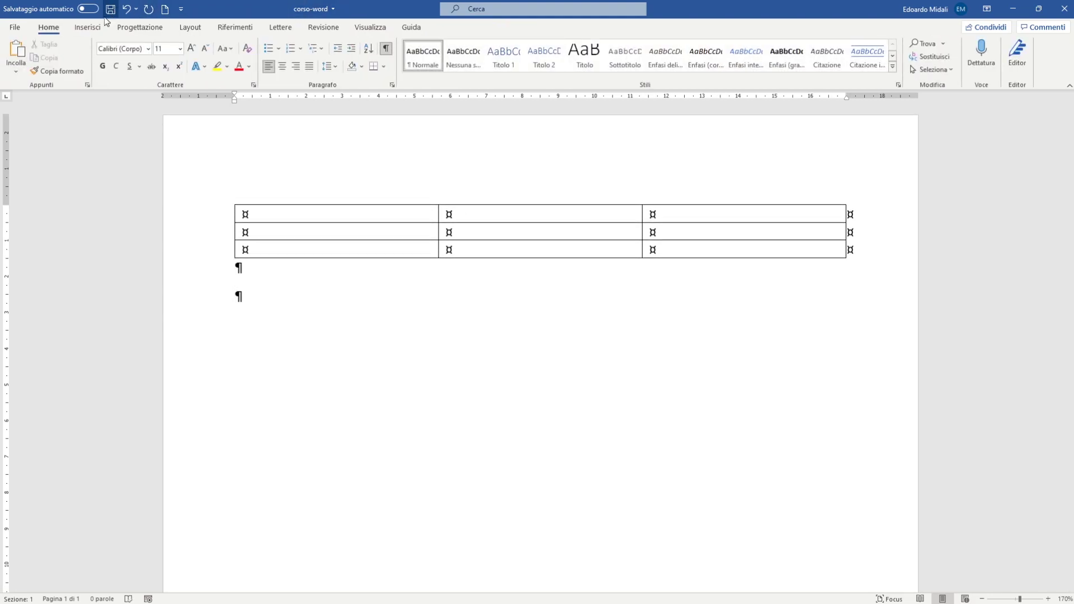
left_click(87, 27)
left_click(130, 62)
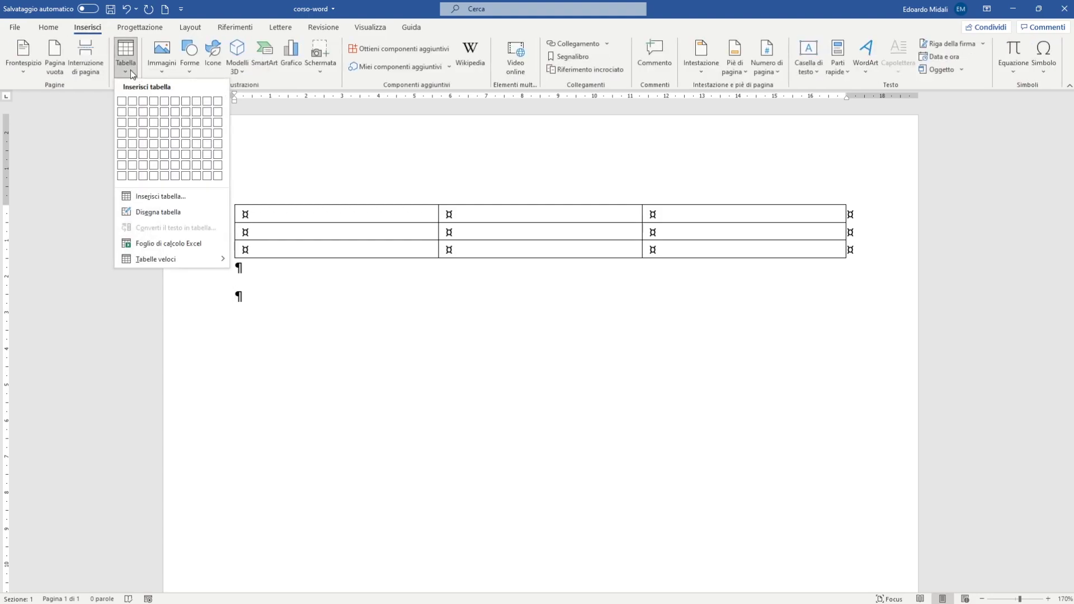
left_click(150, 192)
type("20")
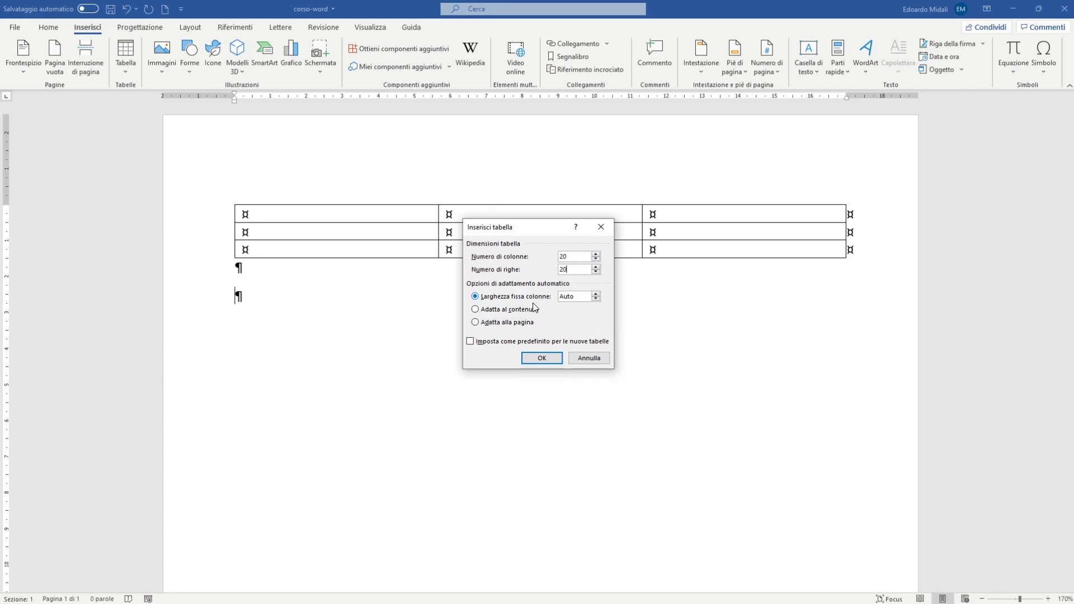
left_click(509, 310)
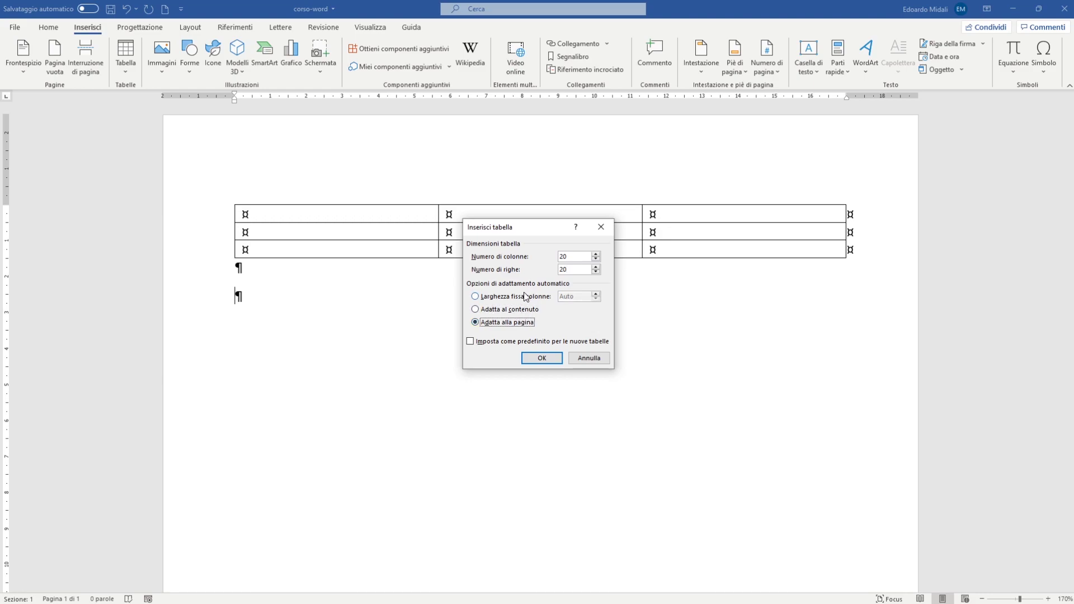
left_click(526, 296)
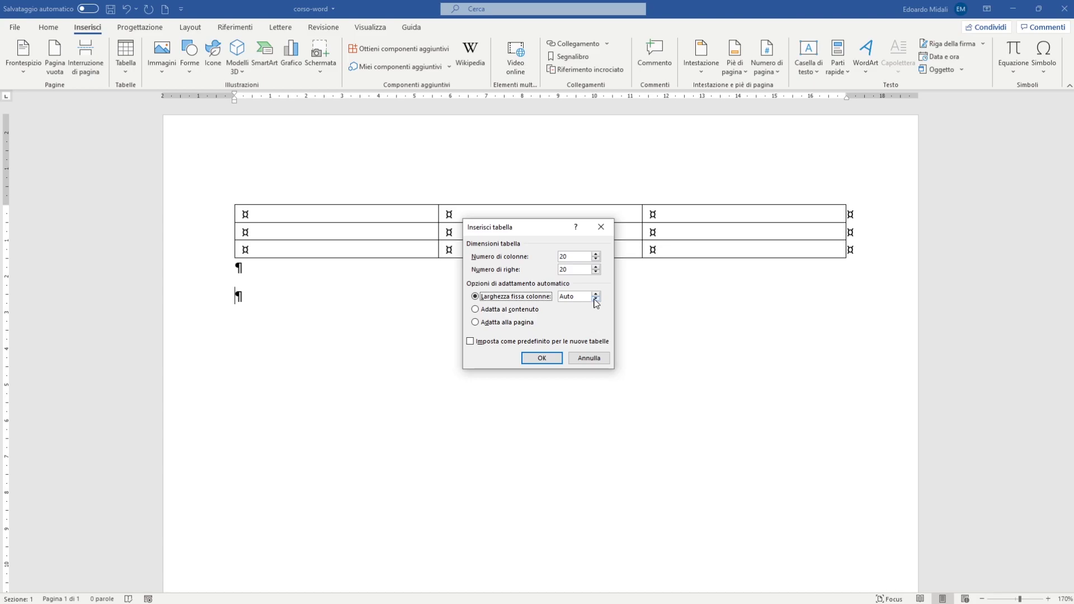
left_click(546, 357)
Undo the 20x20 table so only the 3x3 table remains
scroll(547, 348, "down", 5)
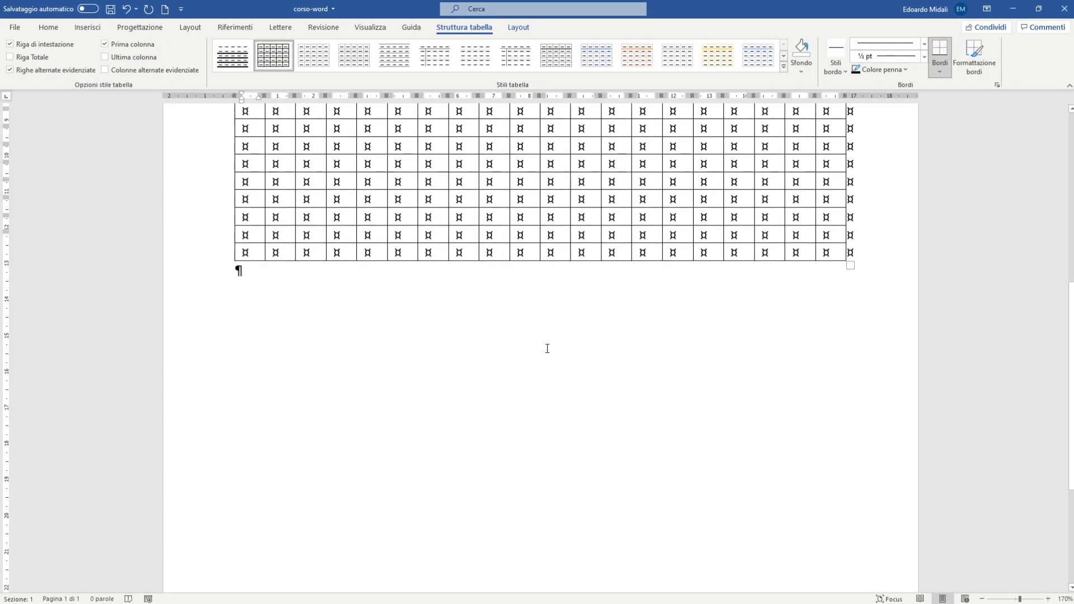
scroll(545, 349, "up", 3)
scroll(545, 348, "up", 4)
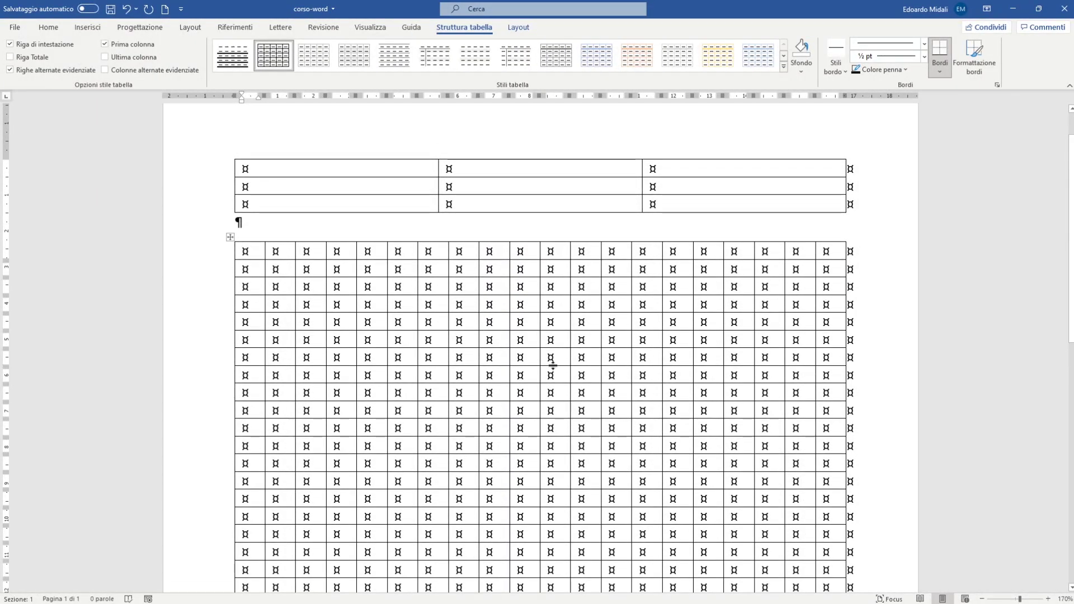
key("ctrl+z")
scroll(551, 364, "up", 3)
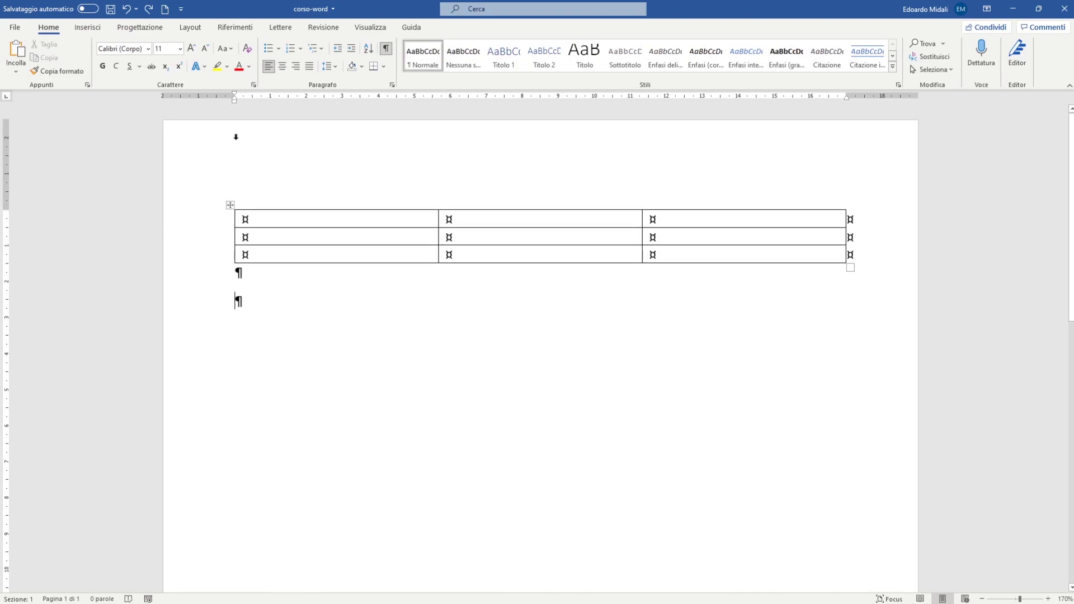
Draw the outline of a second table below the first using Disegna tabella
left_click(87, 27)
left_click(123, 70)
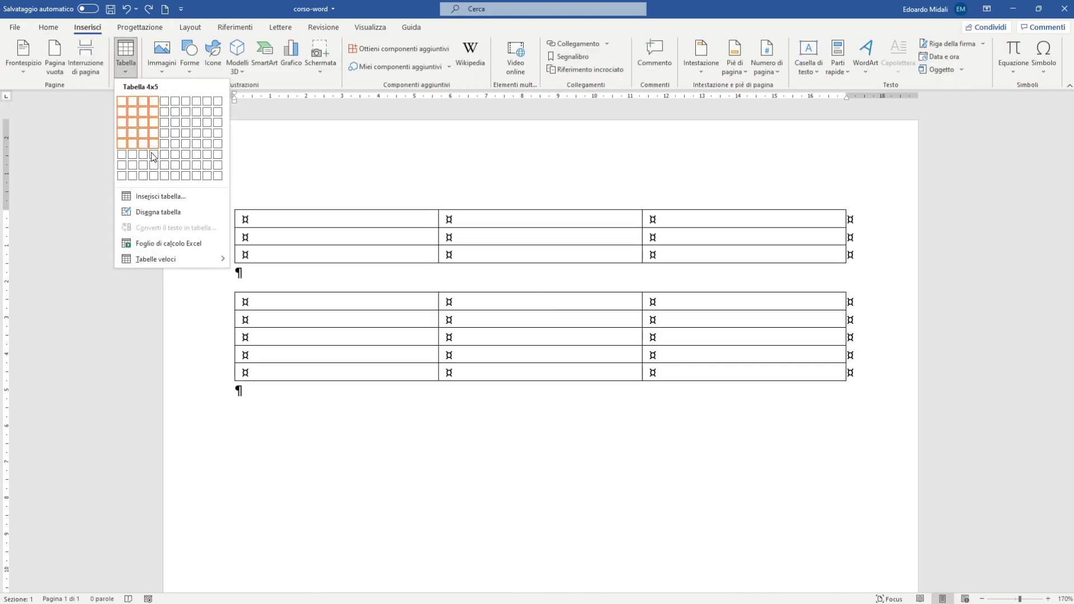
left_click(174, 210)
mouse_move(235, 296)
left_mouse_down()
mouse_move(784, 496)
mouse_move(843, 531)
left_mouse_up()
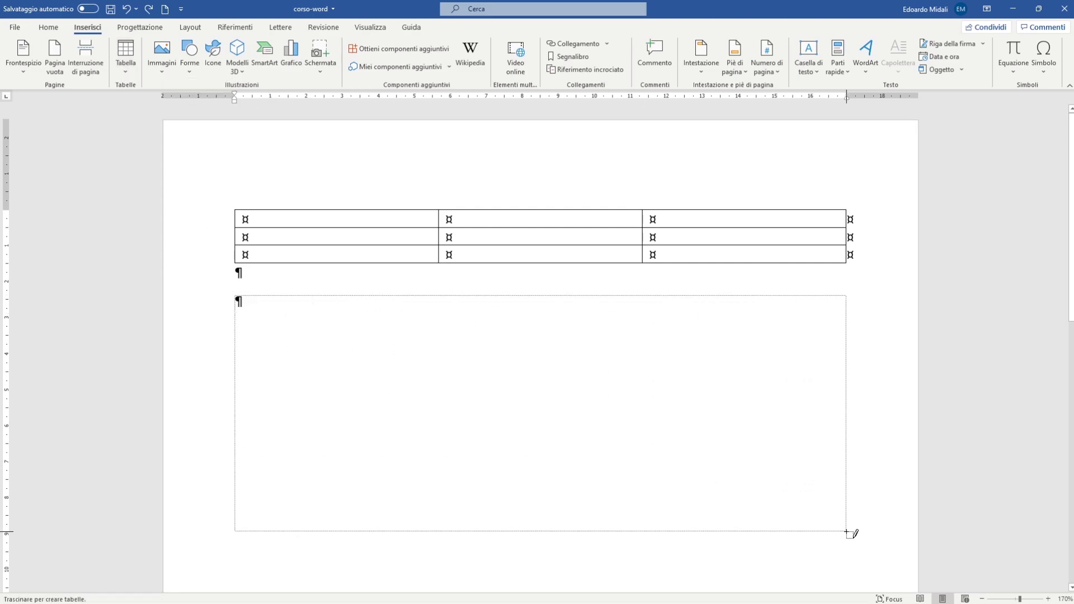
scroll(582, 365, "down", 1)
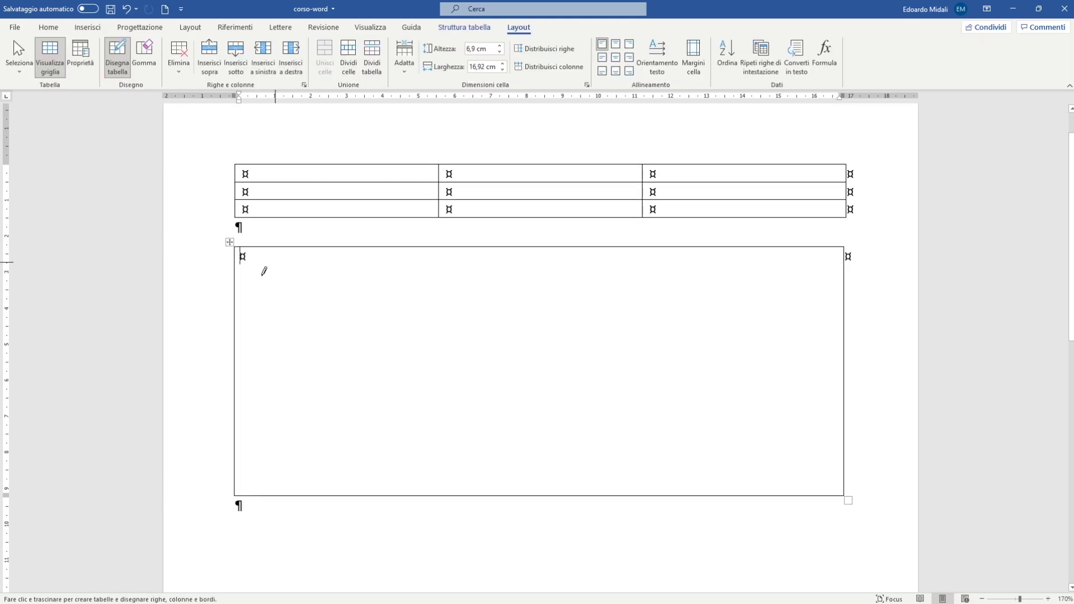
Draw horizontal lines dividing the drawn table into six rows
left_click_drag(238, 283, 696, 287)
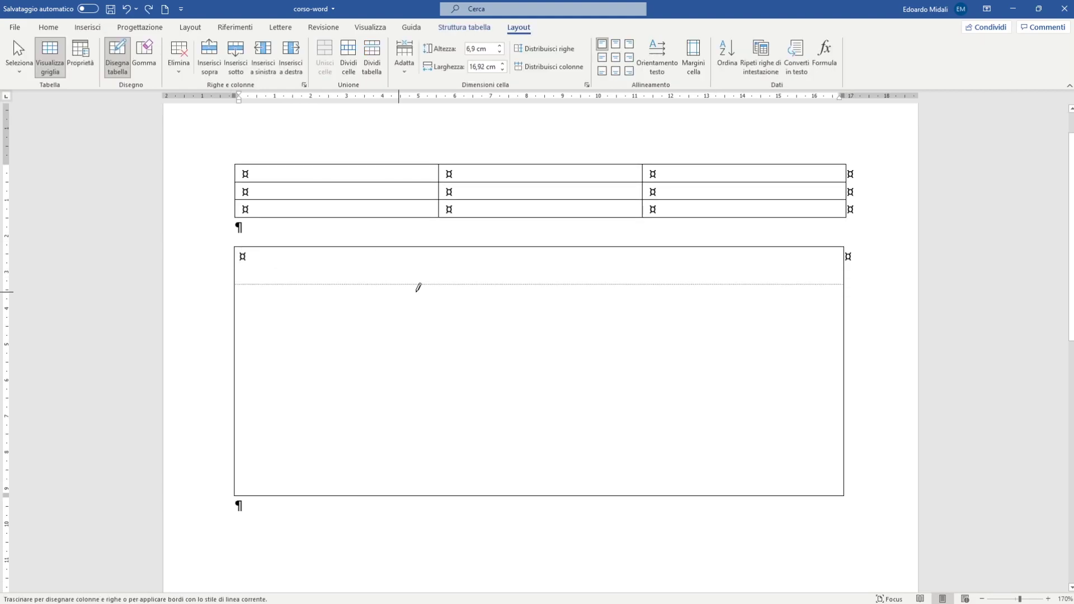
left_click_drag(816, 285, 837, 283)
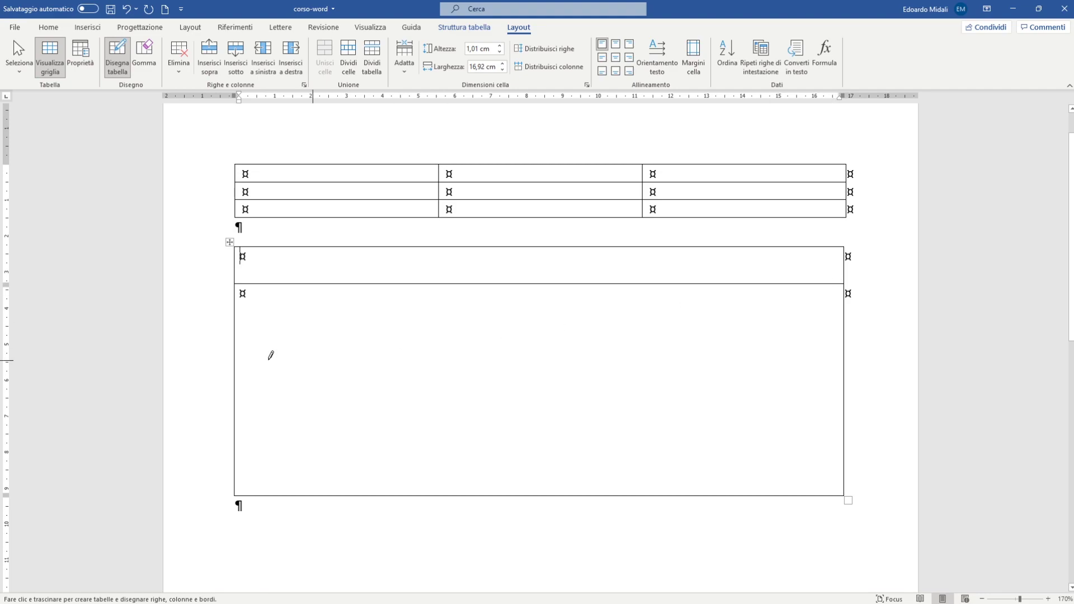
left_click_drag(240, 327, 403, 331)
left_click_drag(803, 332, 819, 324)
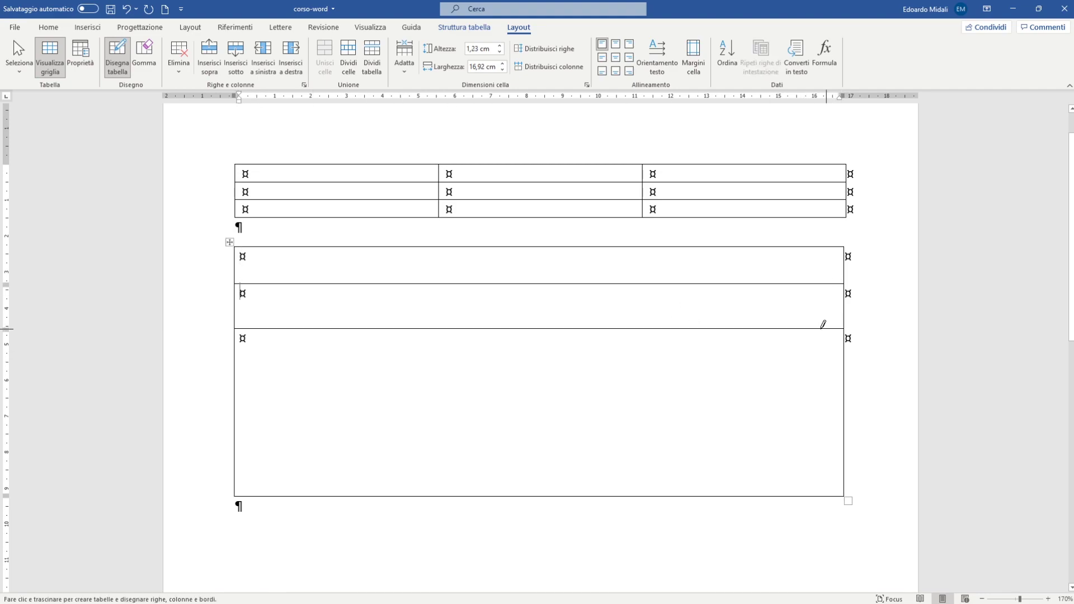
left_click_drag(278, 365, 469, 370)
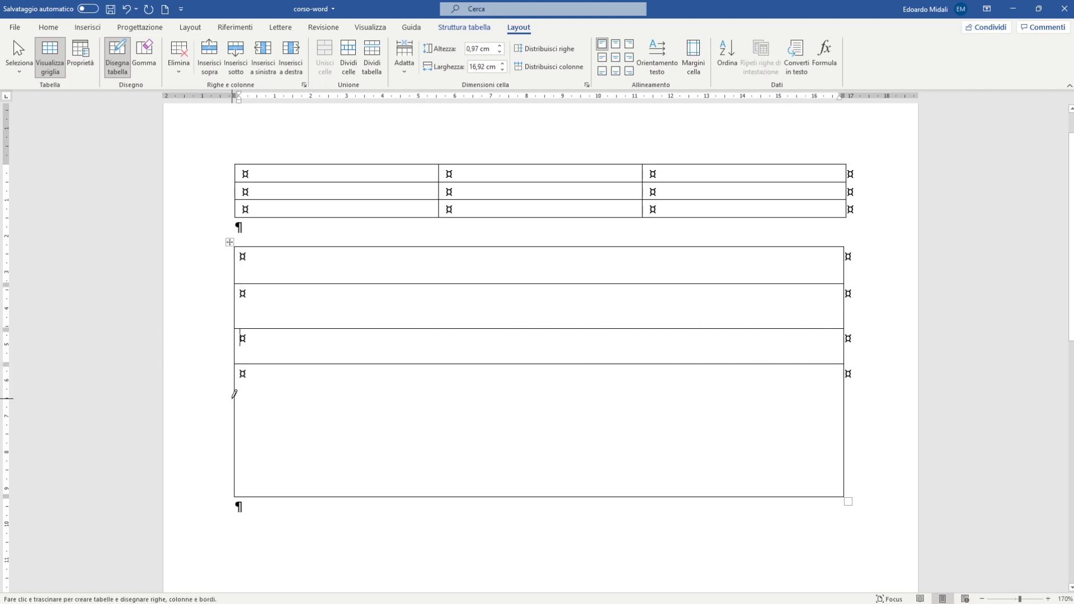
left_click_drag(235, 394, 705, 392)
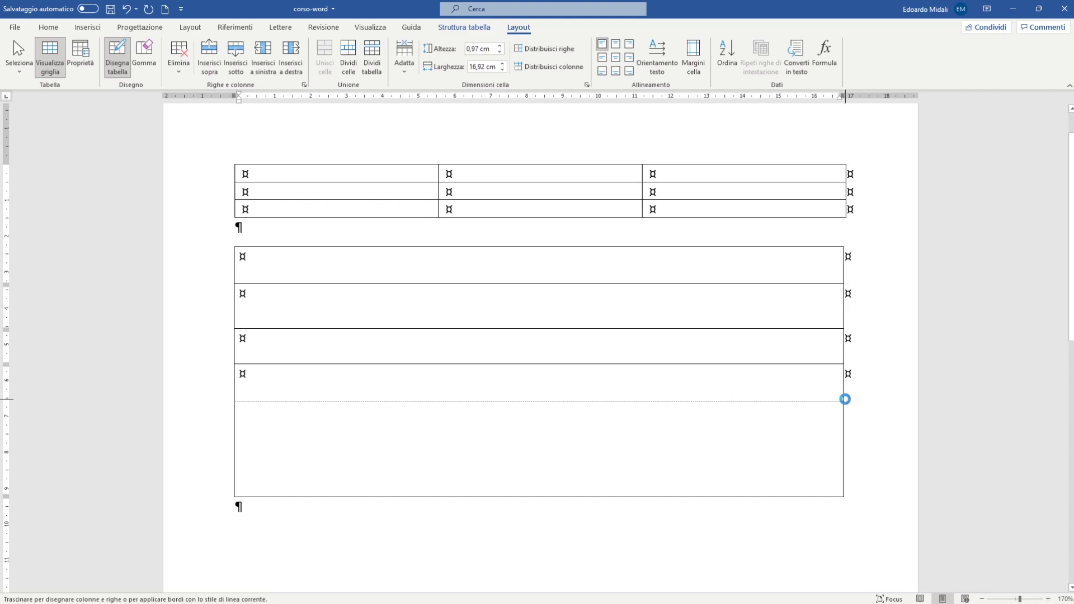
left_click_drag(845, 399, 844, 400)
left_click_drag(236, 446, 844, 447)
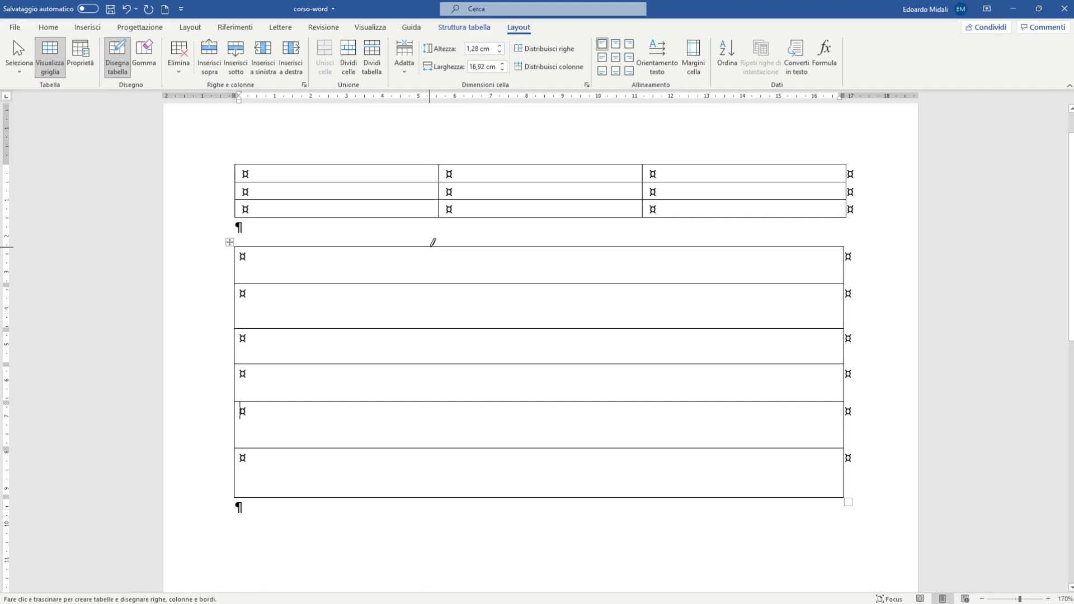
Draw two vertical lines for three columns, then resume normal editing in the table
left_click_drag(437, 243, 444, 492)
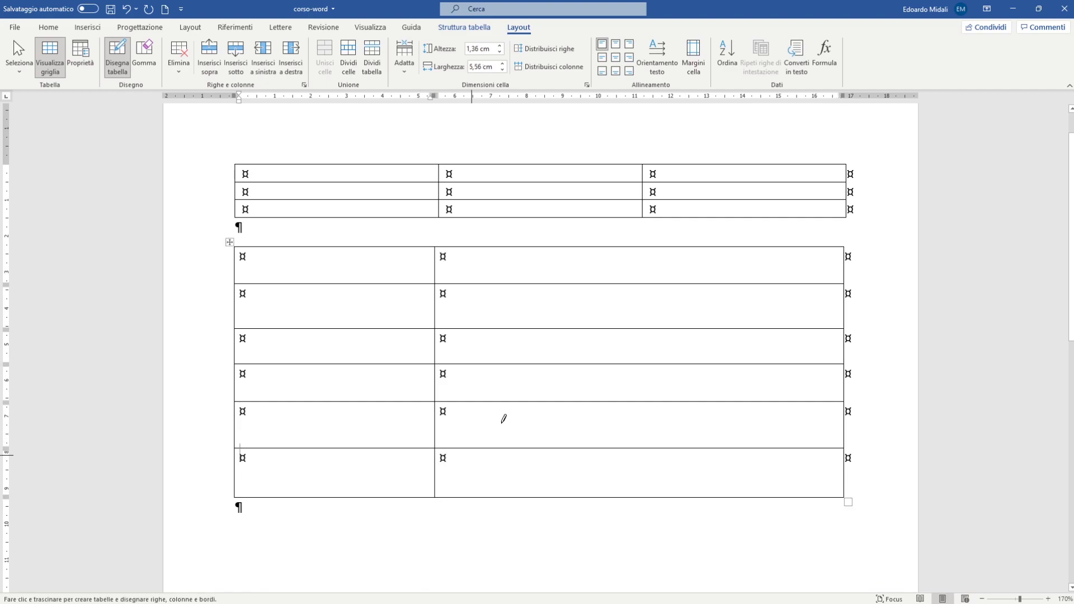
left_click_drag(643, 246, 647, 494)
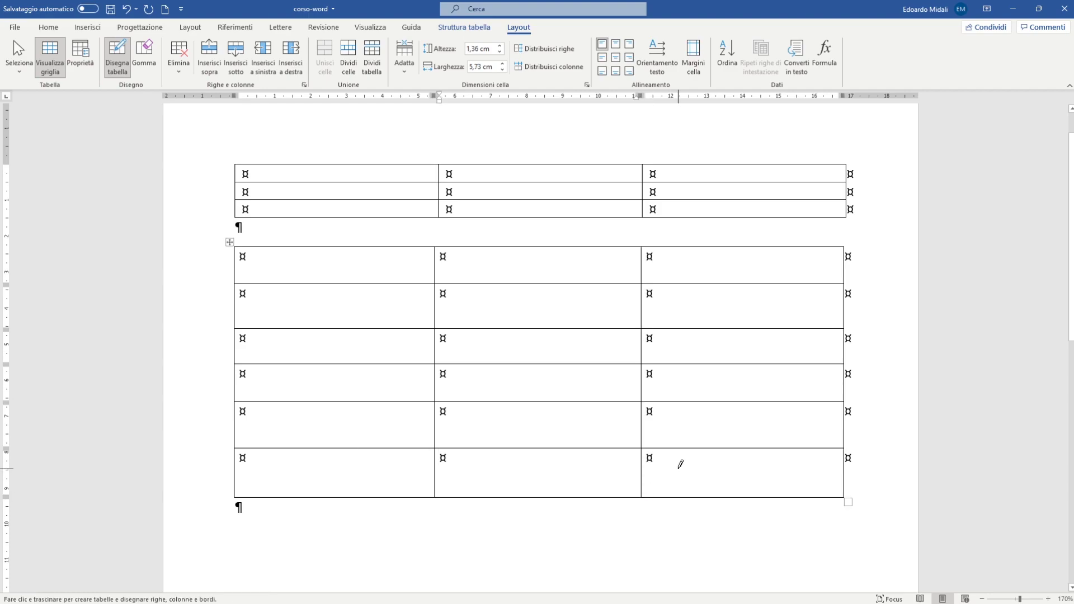
scroll(545, 298, "down", 2)
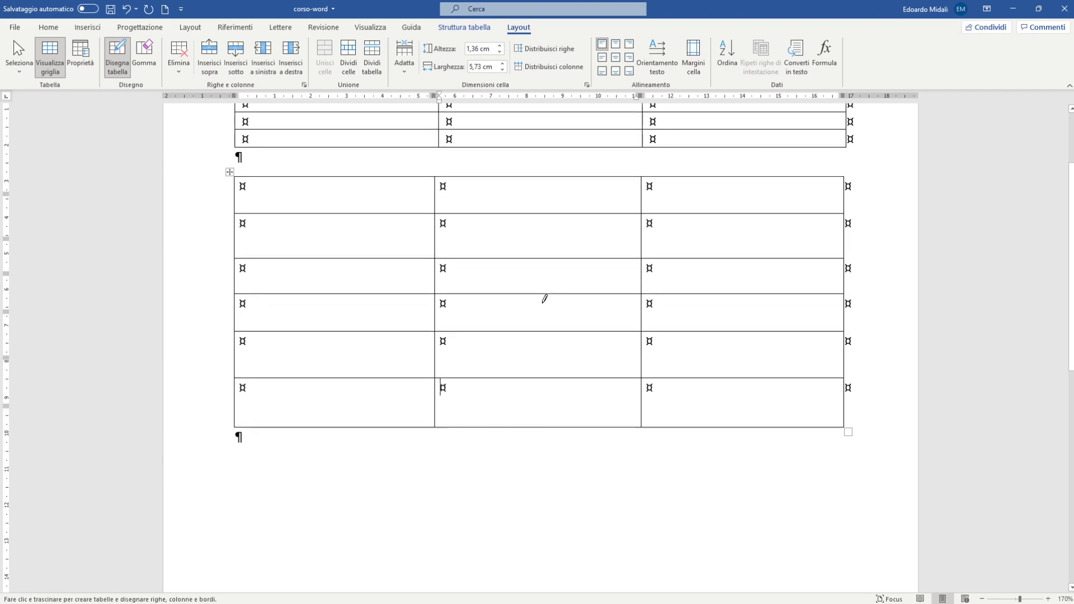
scroll(545, 297, "up", 2)
scroll(545, 294, "up", 2)
scroll(559, 274, "down", 3)
scroll(593, 249, "down", 2)
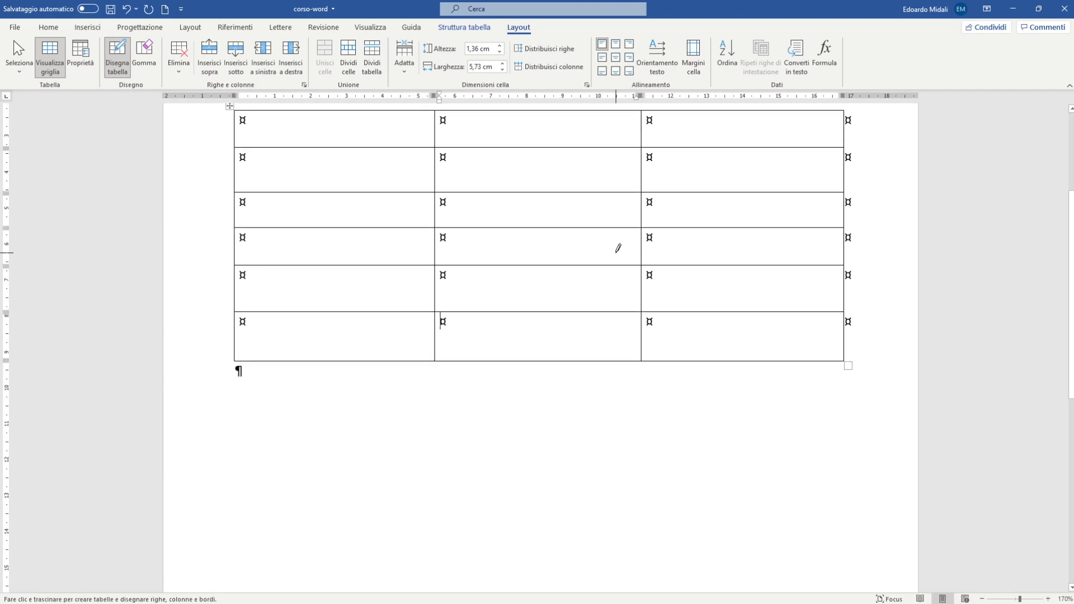
scroll(619, 257, "up", 4)
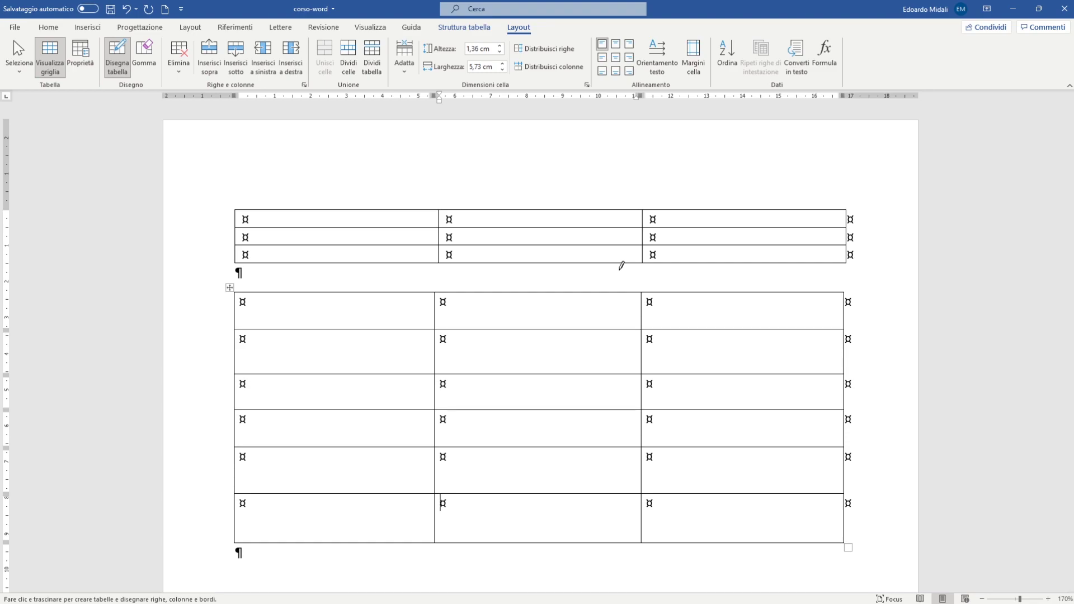
left_click(310, 312)
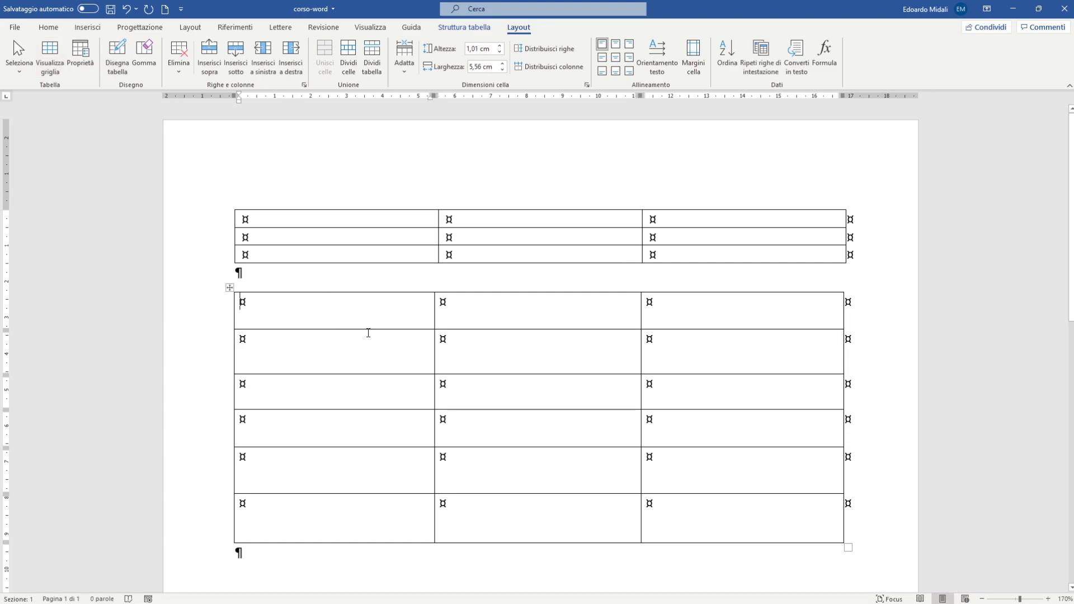
Select the second table, delete it with the Delete key, and undo the deletion
left_click(229, 287)
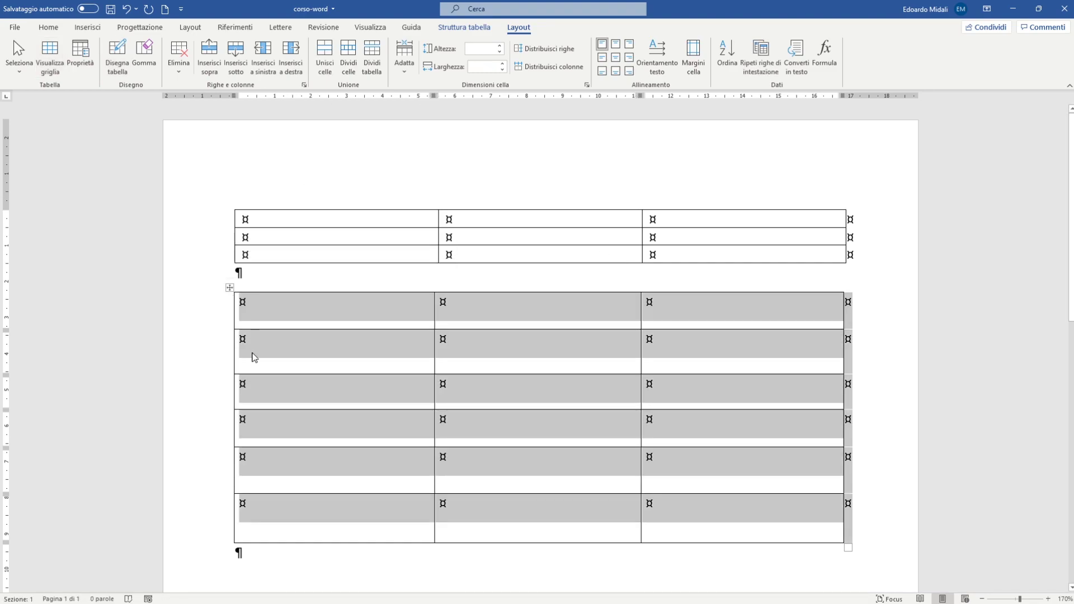
left_click(218, 308)
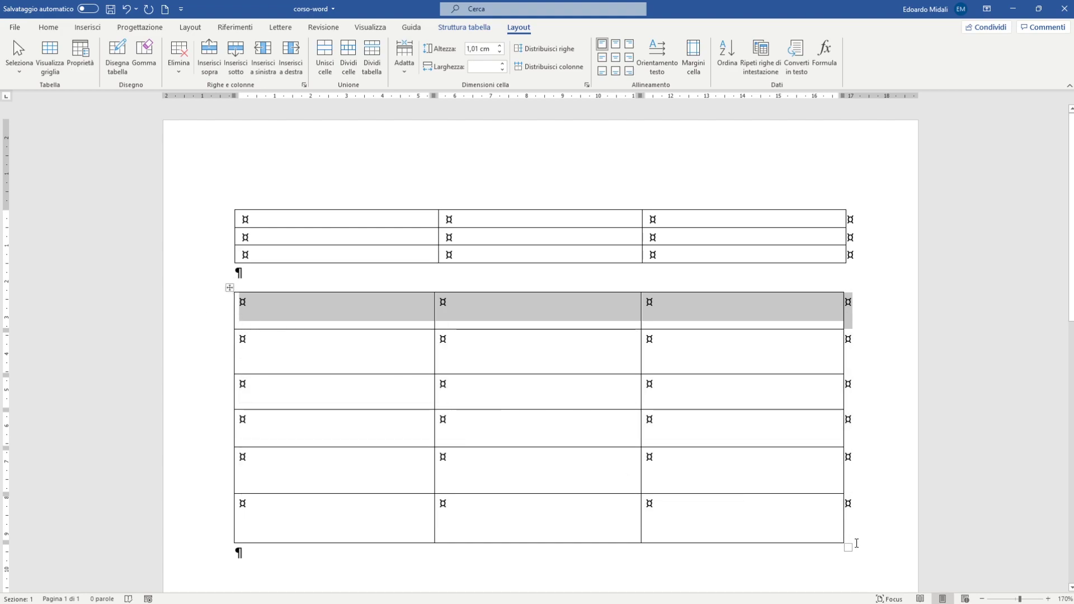
mouse_move(848, 547)
left_mouse_down()
mouse_move(891, 527)
mouse_move(170, 282)
left_mouse_up()
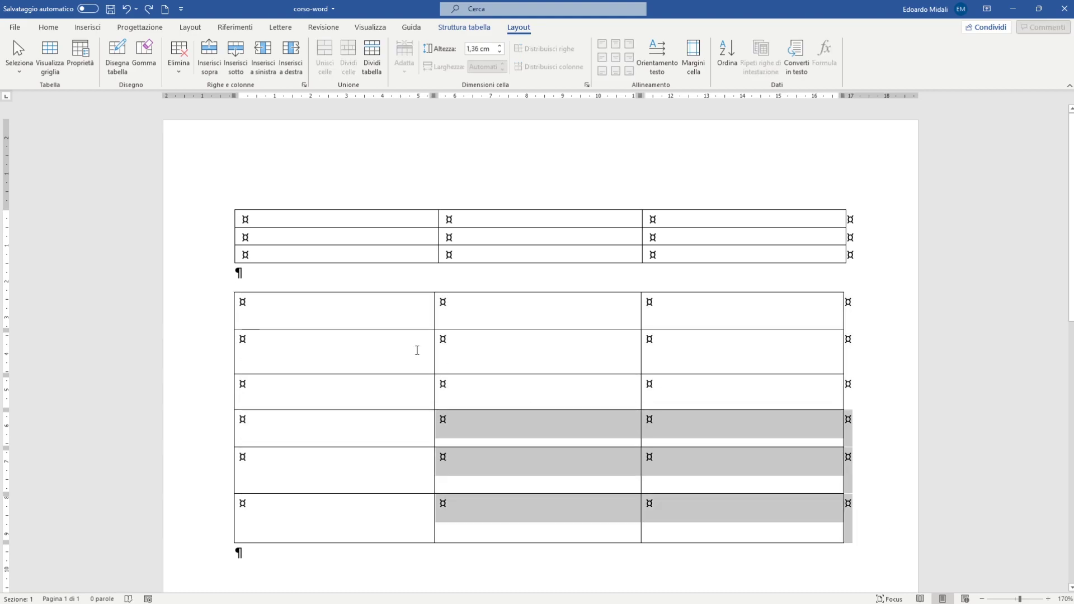
key("Delete")
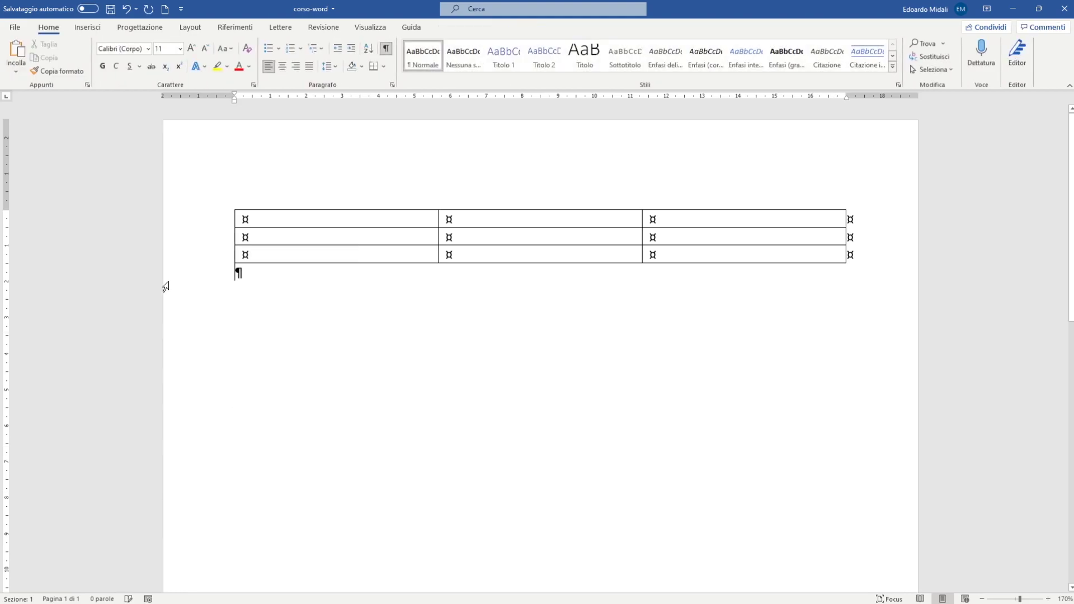
key("ctrl+z")
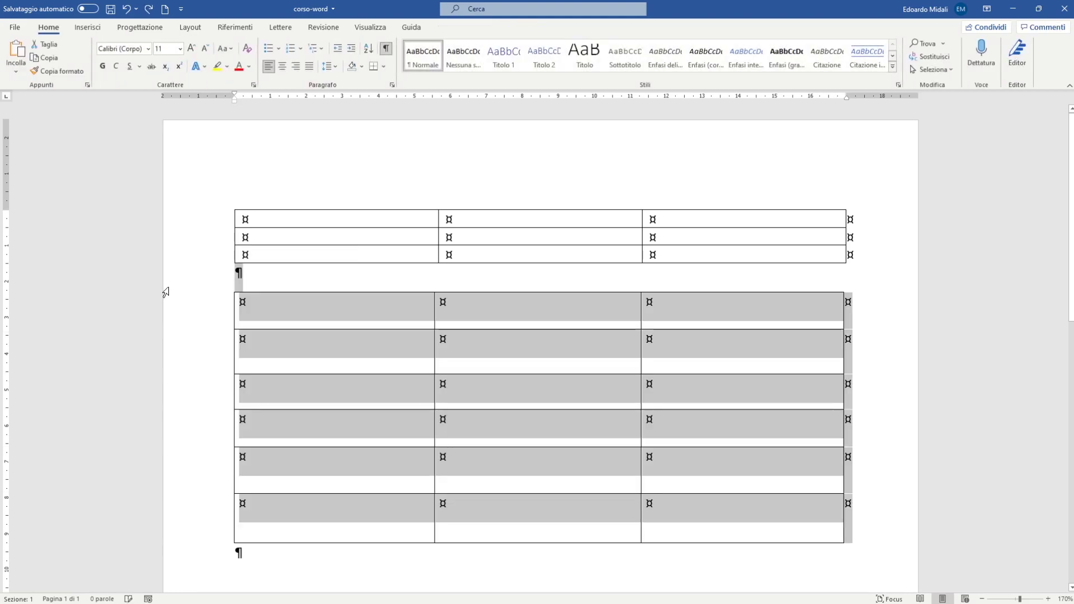
key("Delete")
key("ctrl+z")
Delete the selected second table with Elimina > Elimina tabella, then restore it
left_click(189, 320)
left_click(199, 352)
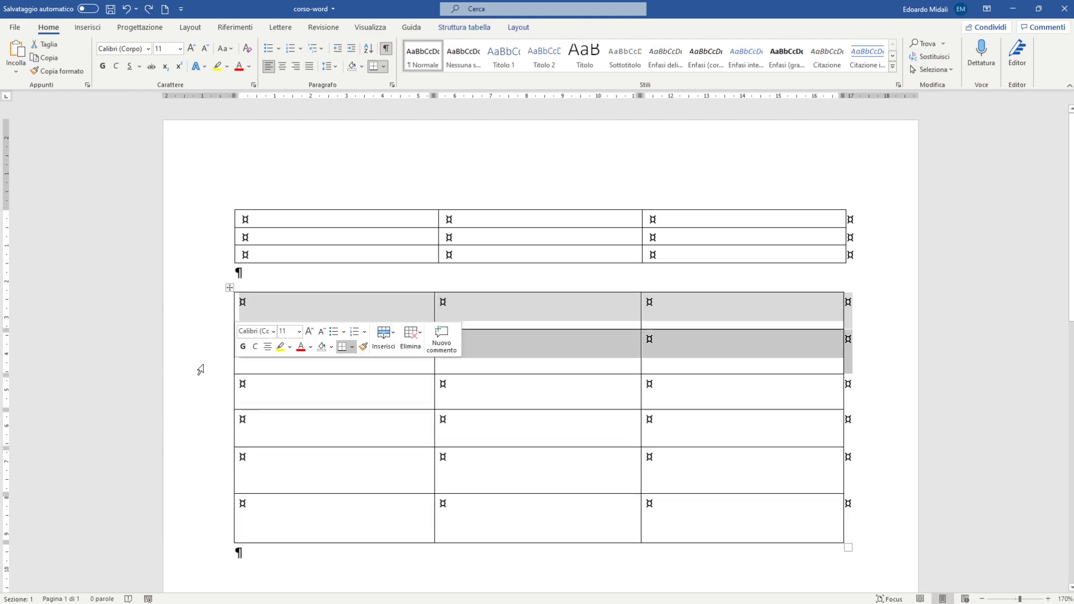
left_click(230, 287)
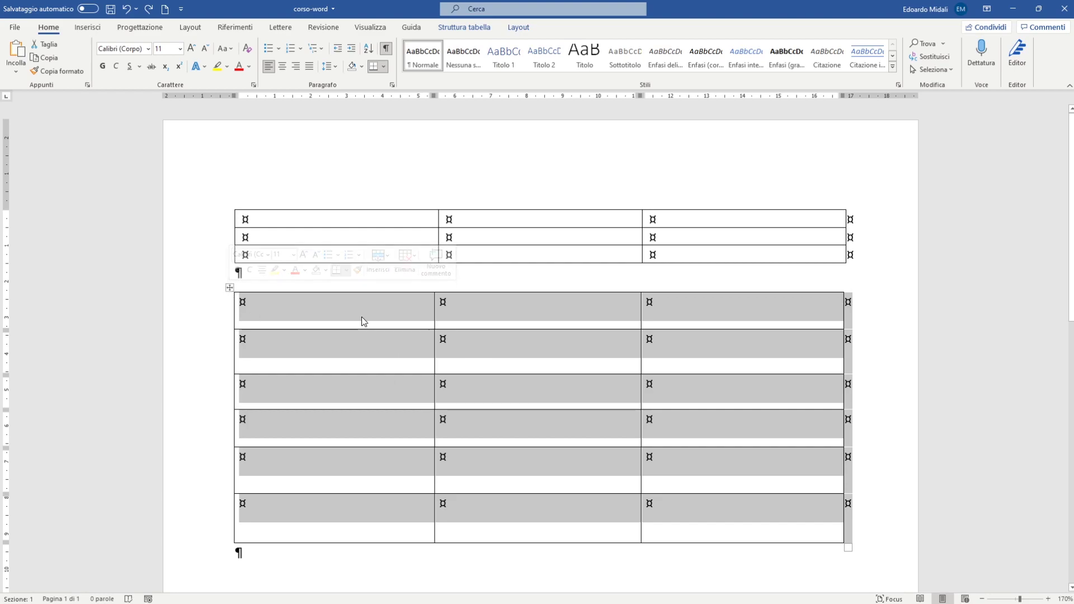
left_click(405, 272)
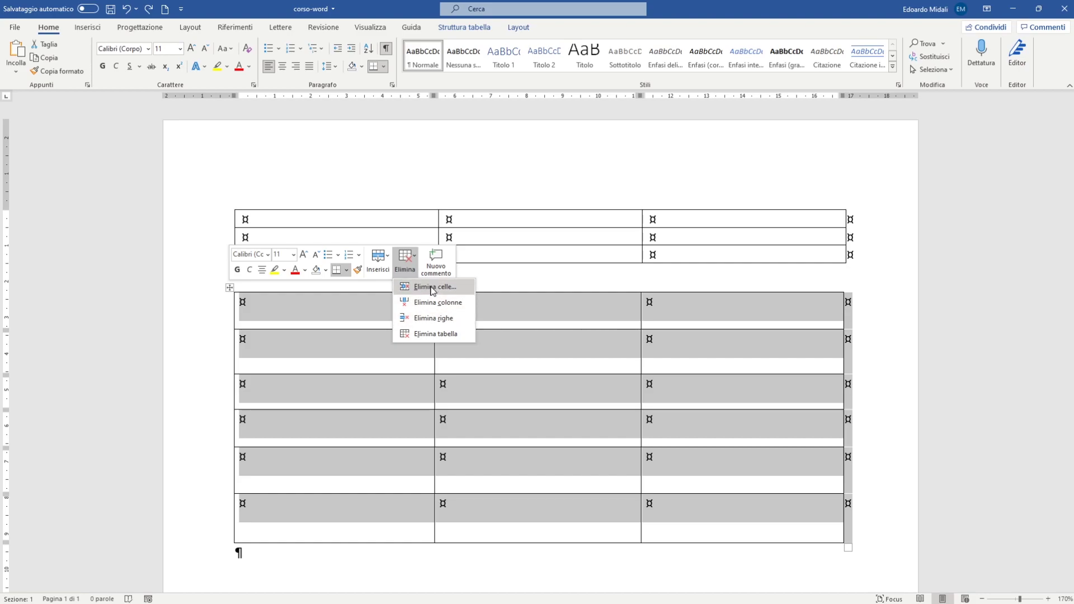
left_click(425, 333)
key("ctrl+z")
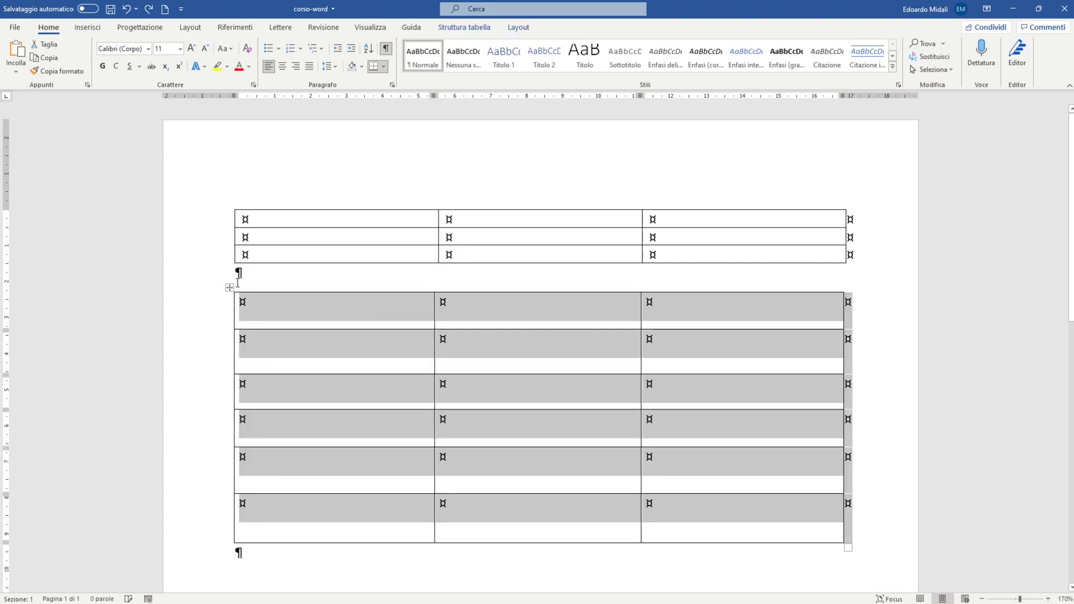
Delete the second table via the right-click Elimina tabella command, then restore it
right_click(291, 315)
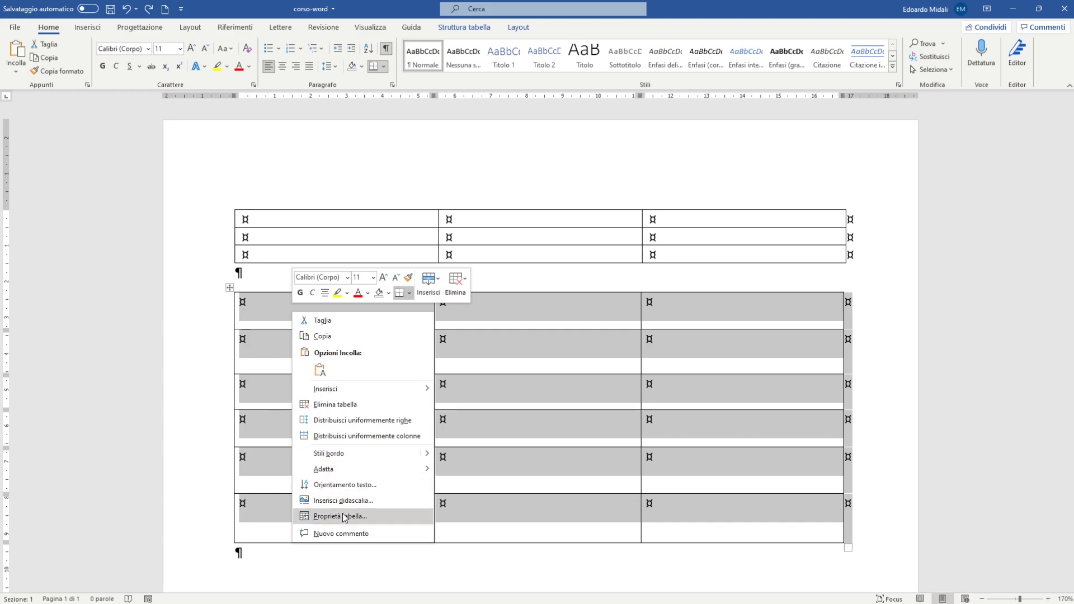
left_click(349, 404)
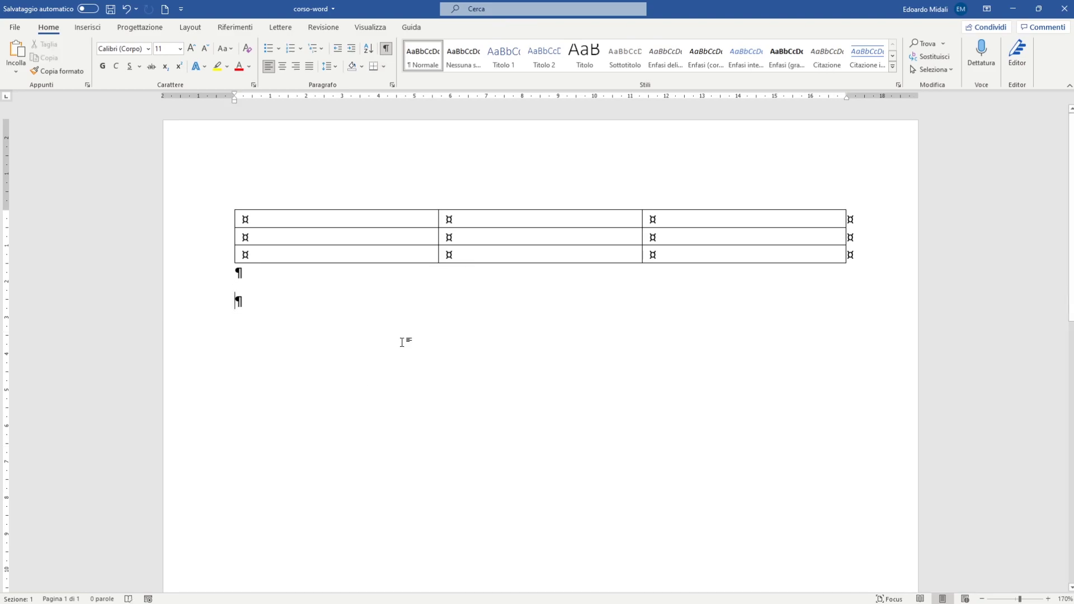
key("ctrl+z")
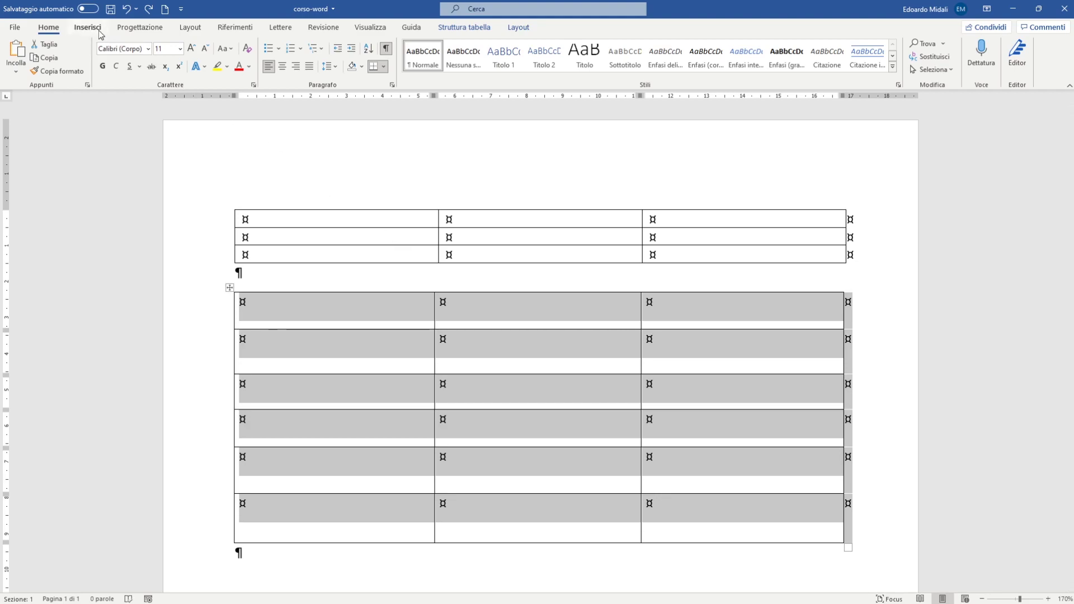
Permanently delete the second table with Layout > Elimina > Elimina tabella
left_click(90, 28)
left_click(400, 370)
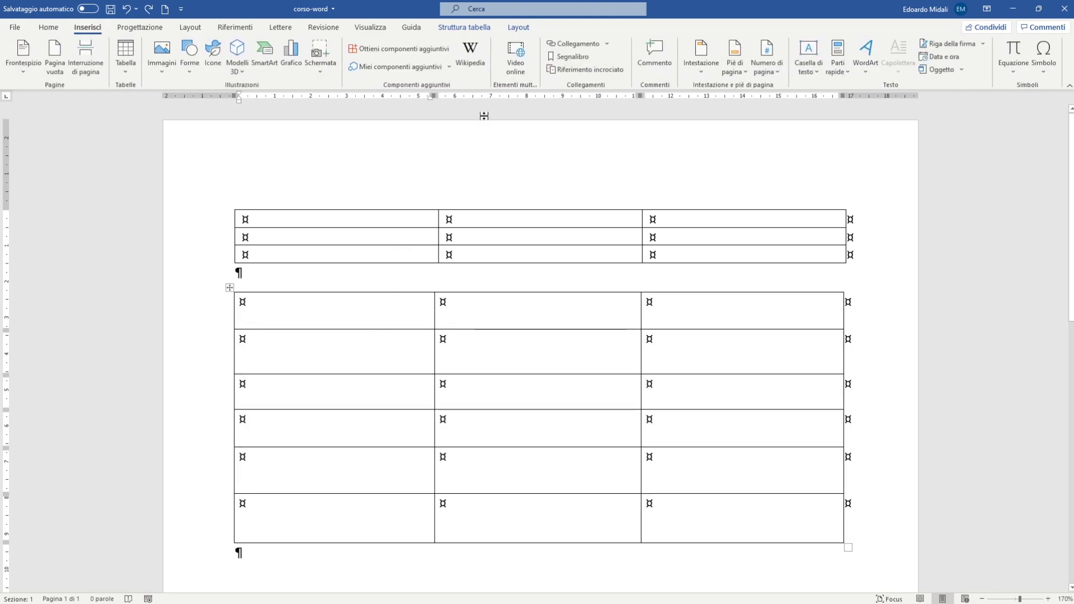
left_click(519, 26)
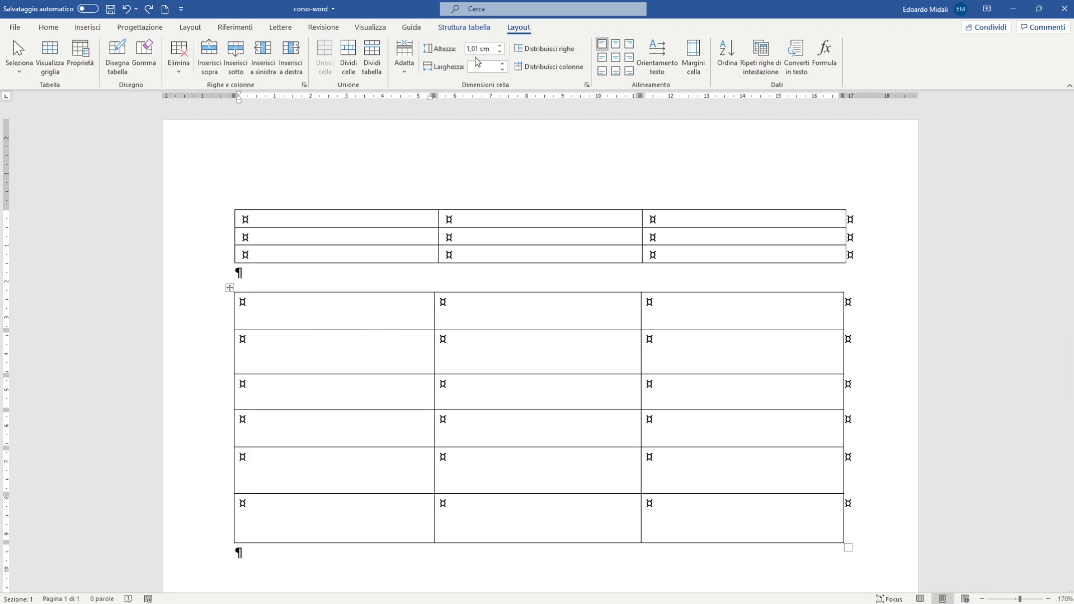
left_click(179, 59)
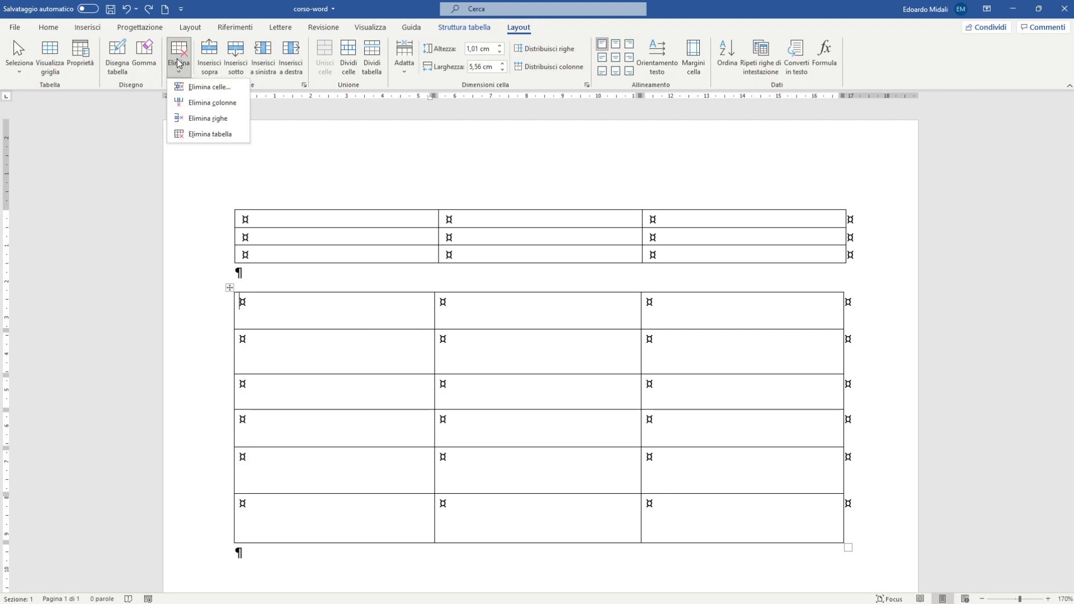
left_click(210, 134)
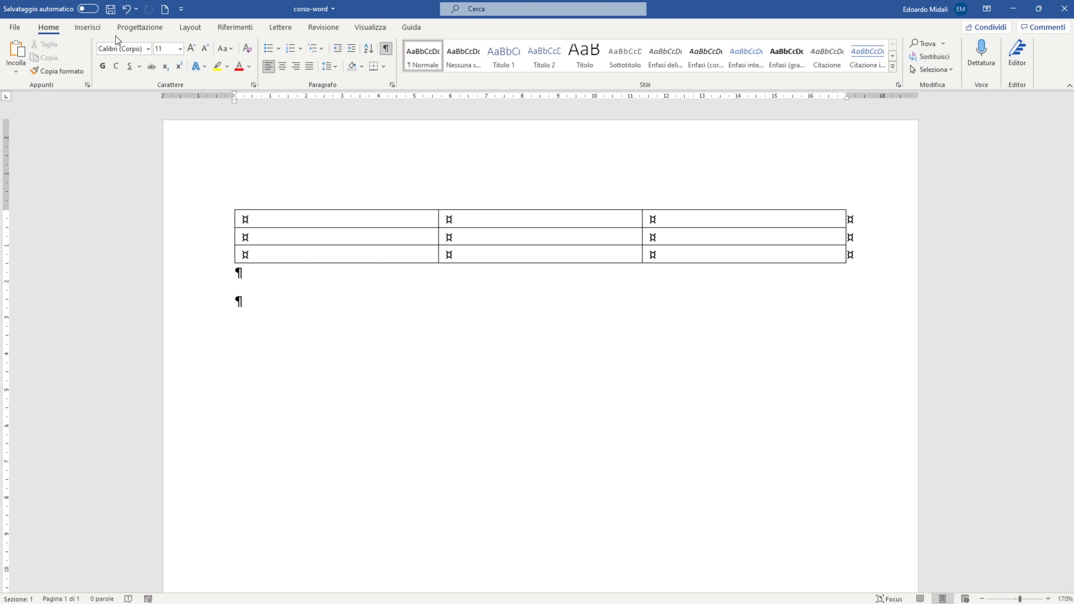
Insert the Tabella doppia quick table below the first table, then undo it
left_click(87, 27)
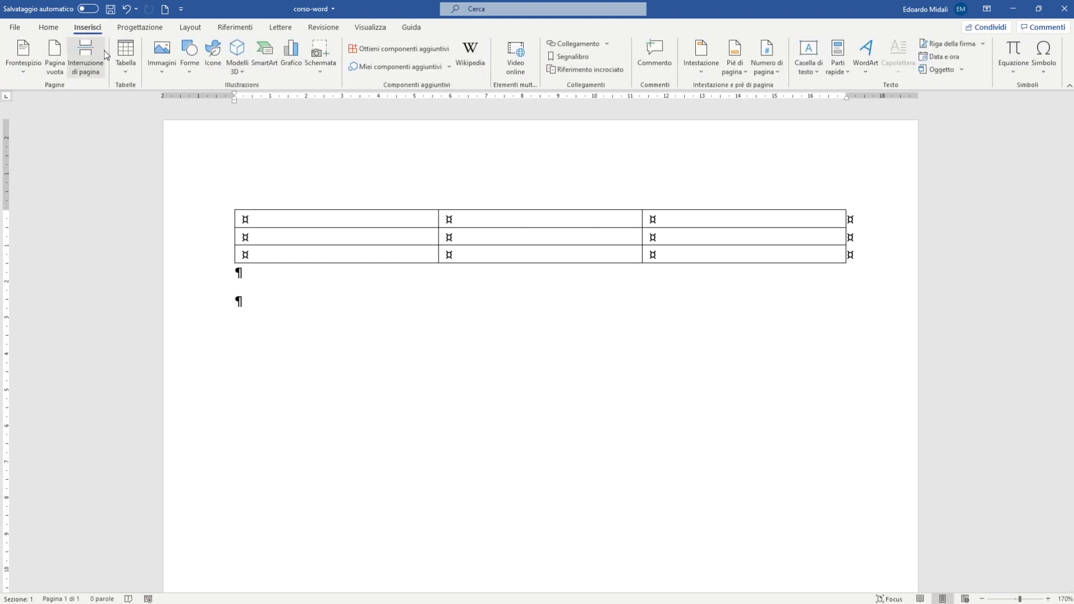
left_click(126, 56)
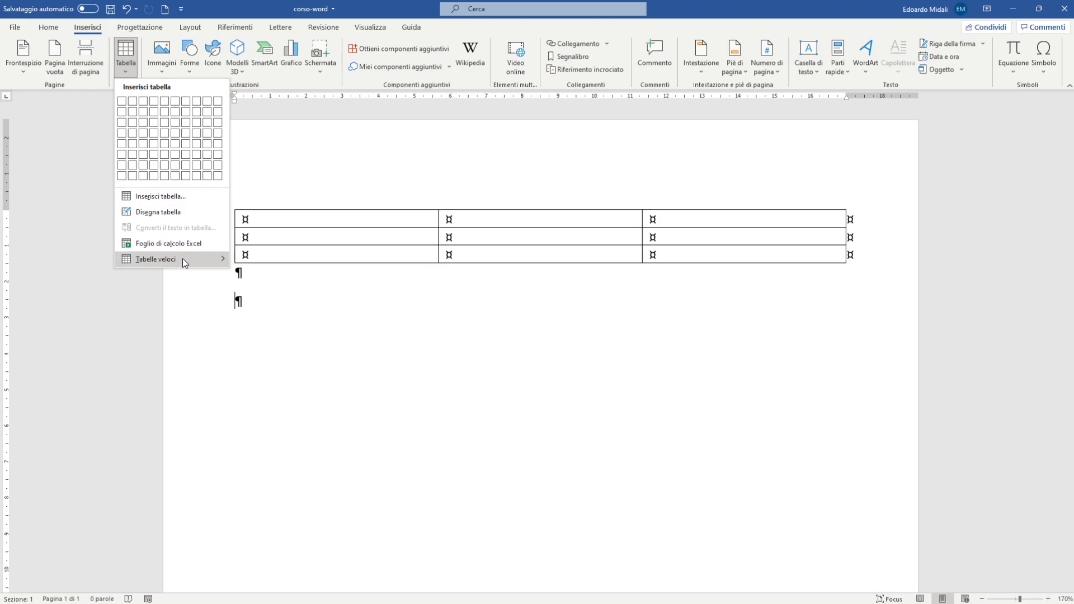
mouse_move(159, 259)
scroll(296, 350, "down", 5)
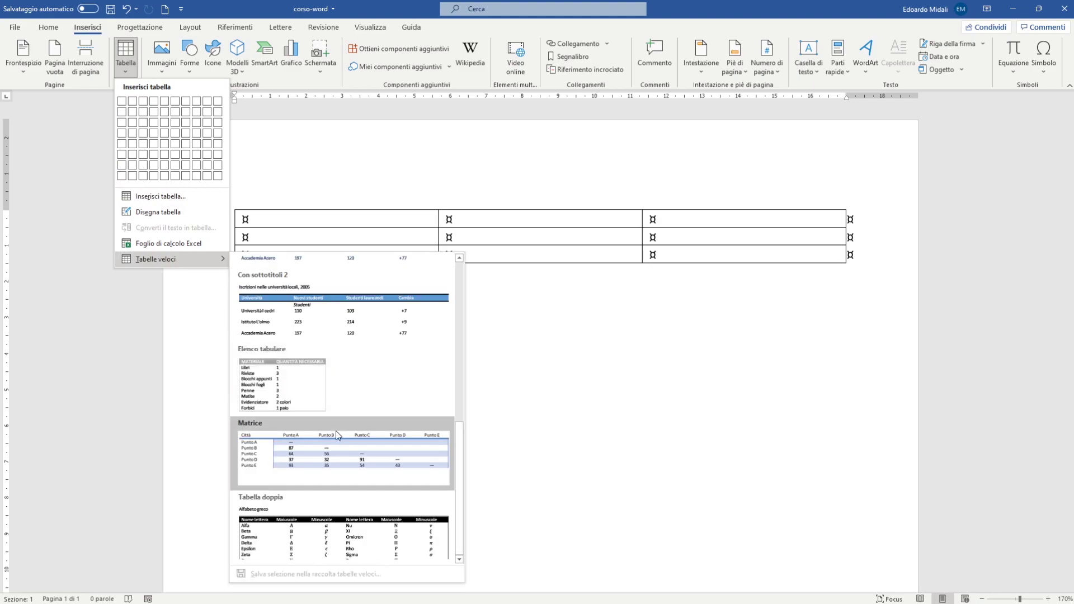
left_click(344, 512)
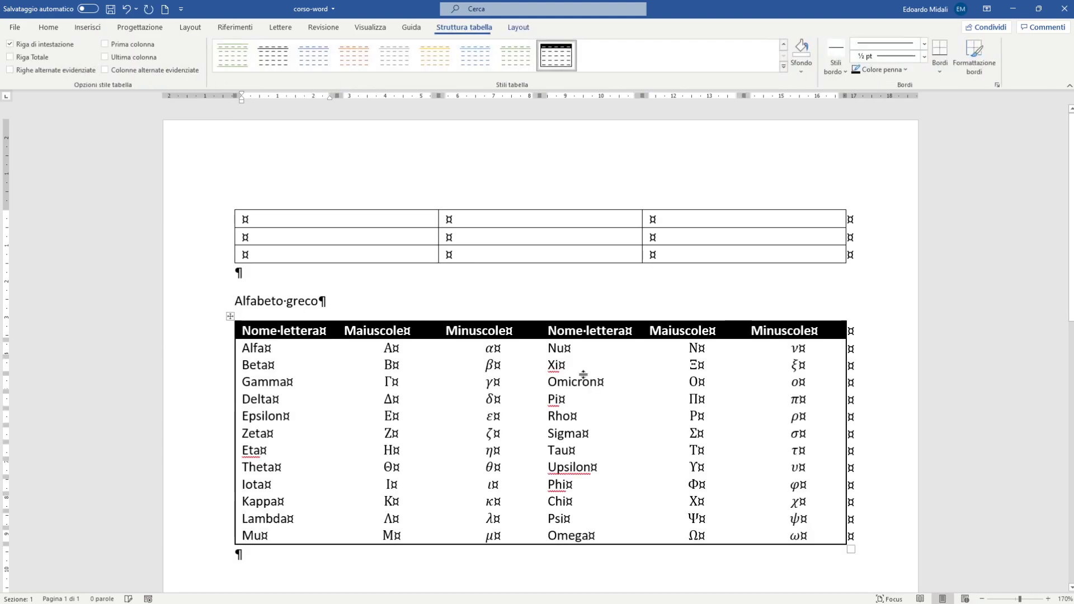
scroll(587, 376, "down", 3)
scroll(586, 376, "up", 2)
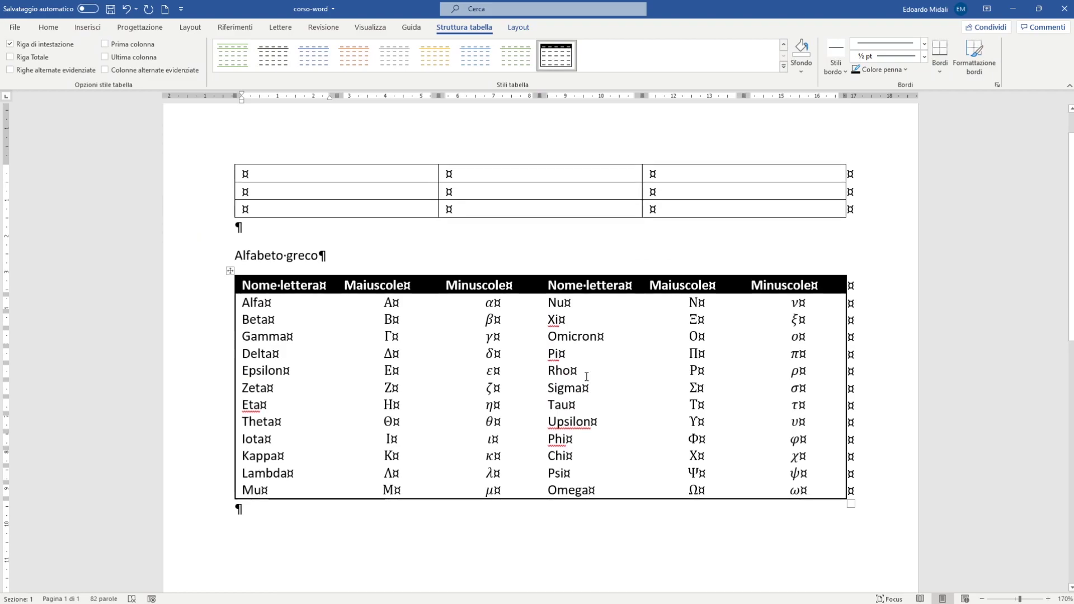
key("ctrl+z")
left_click(87, 27)
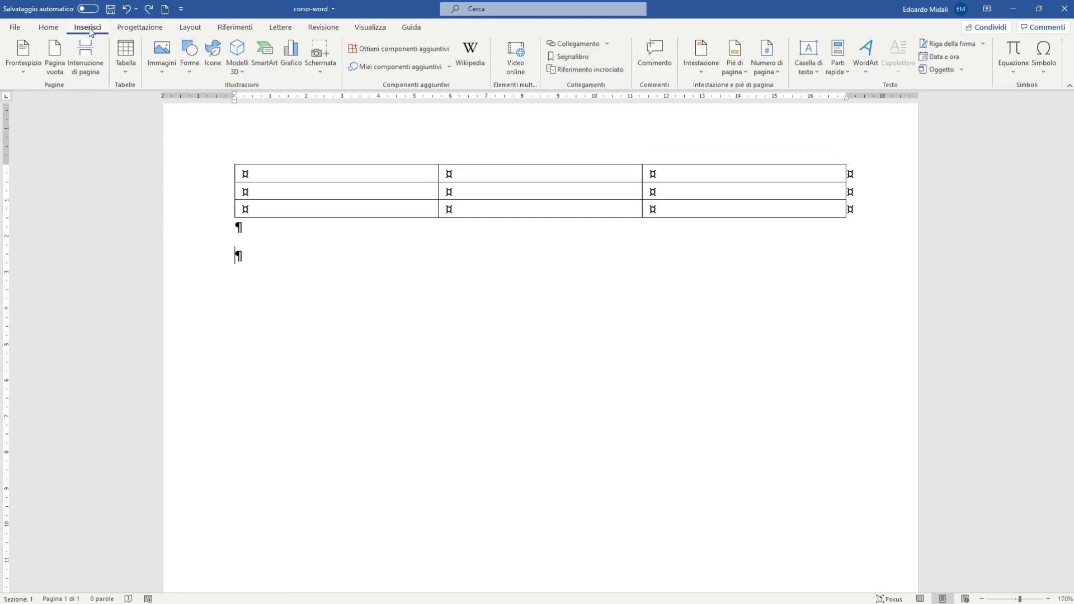
Embed an Excel worksheet and enter headers Nord, Centro, Sud in A1:C1
left_click(119, 69)
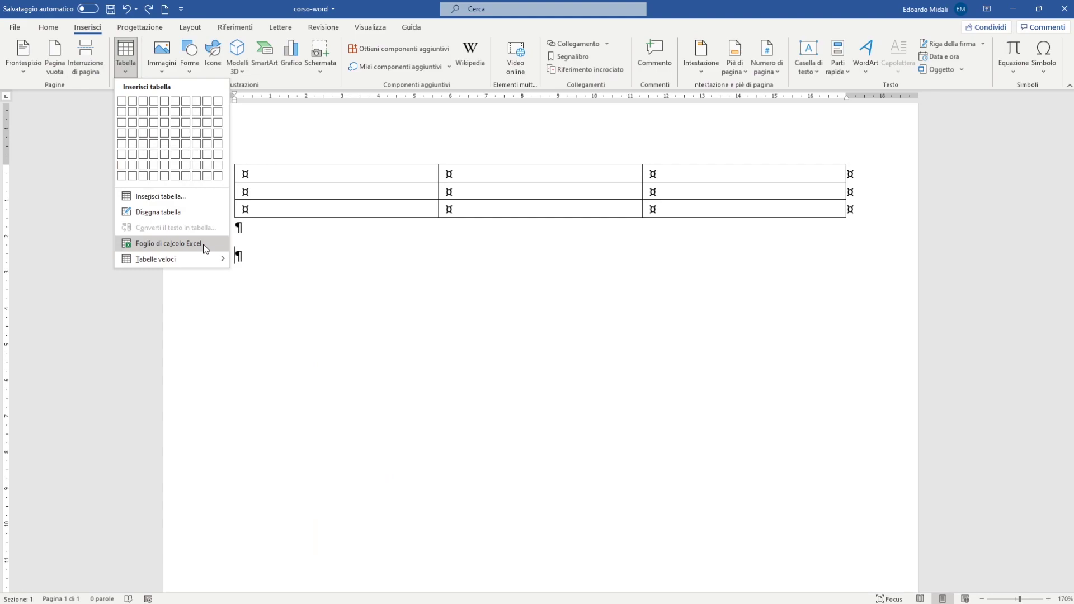
left_click(204, 243)
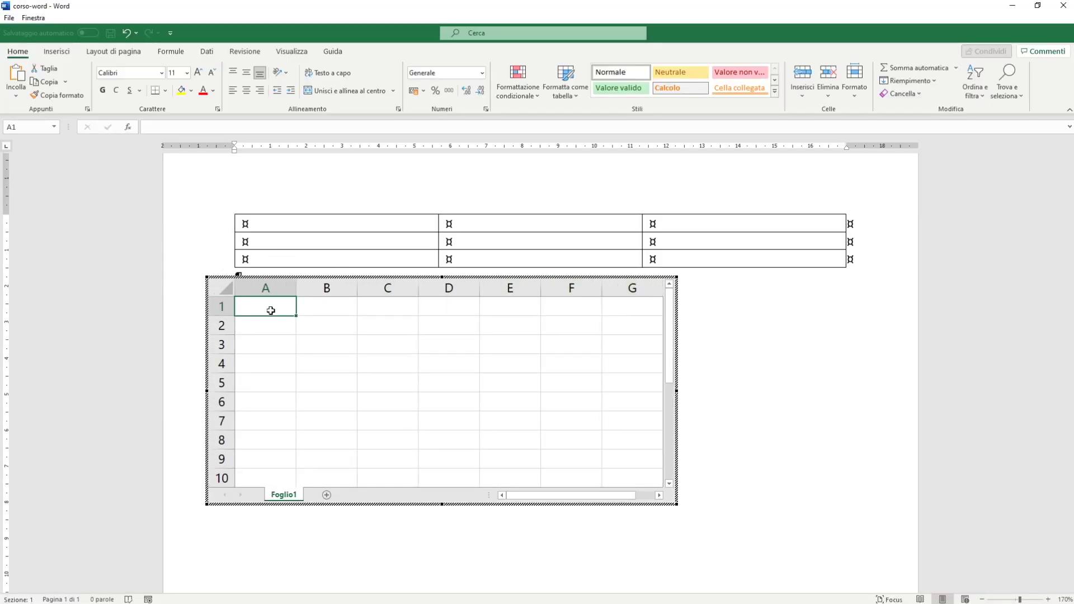
type("A")
key("Tab")
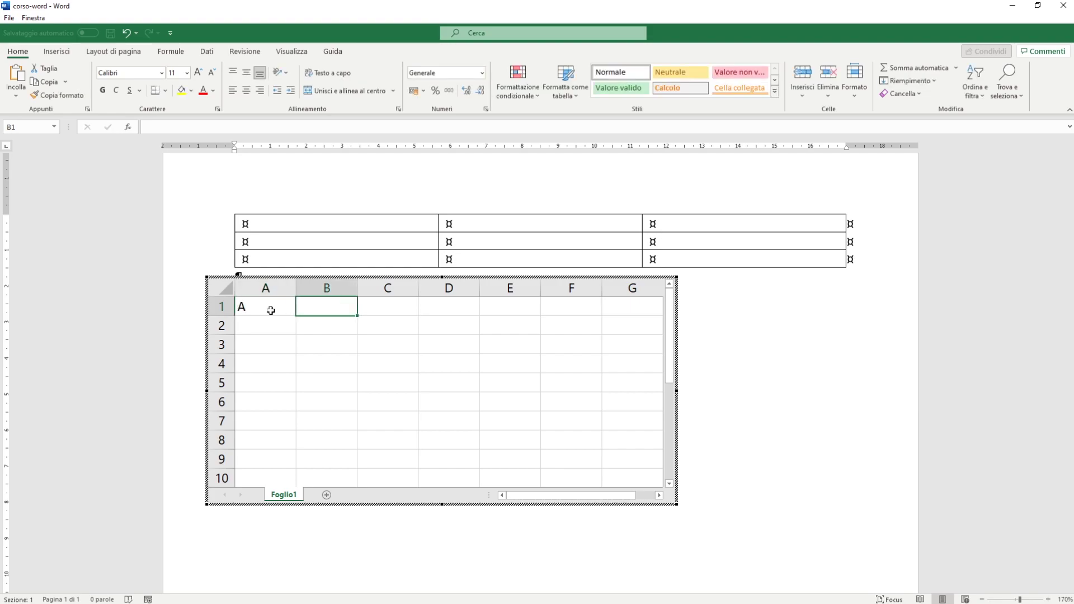
key("F2")
left_click(271, 311)
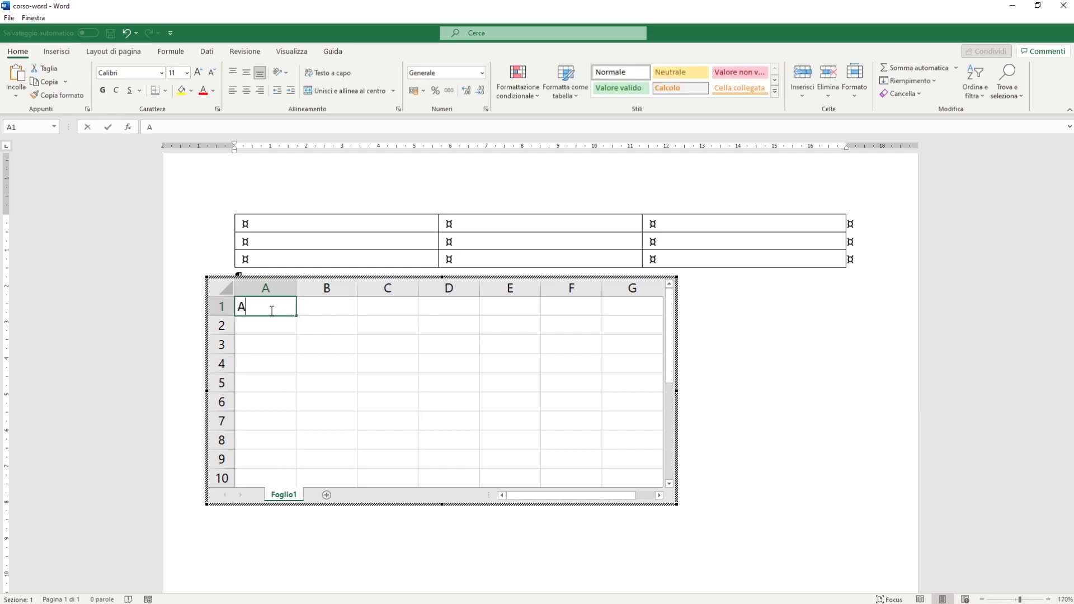
double_click(242, 308)
type("Nord")
key("Tab")
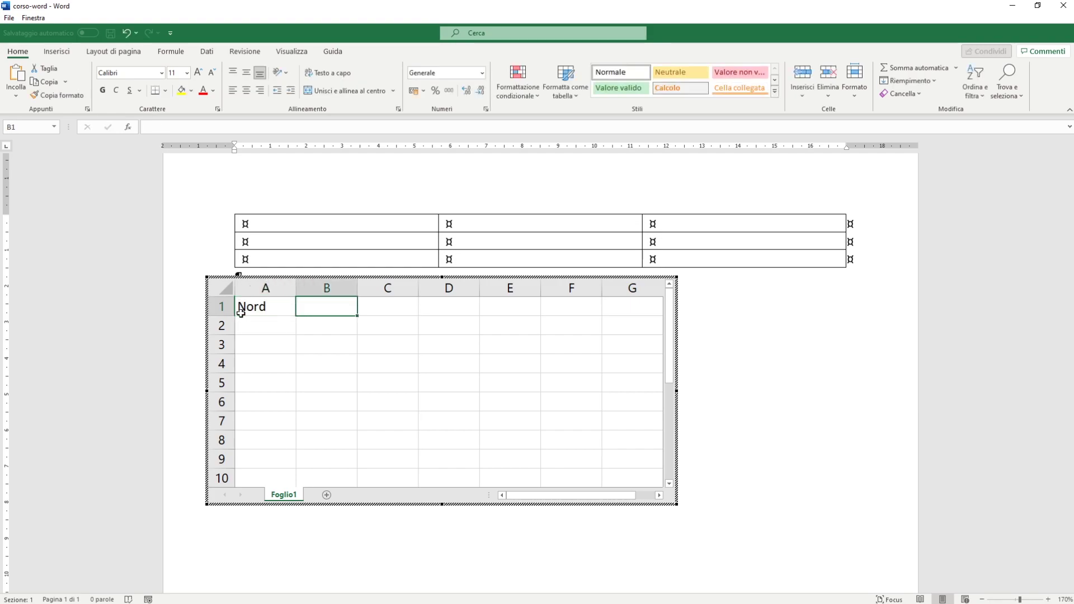
type("Cent")
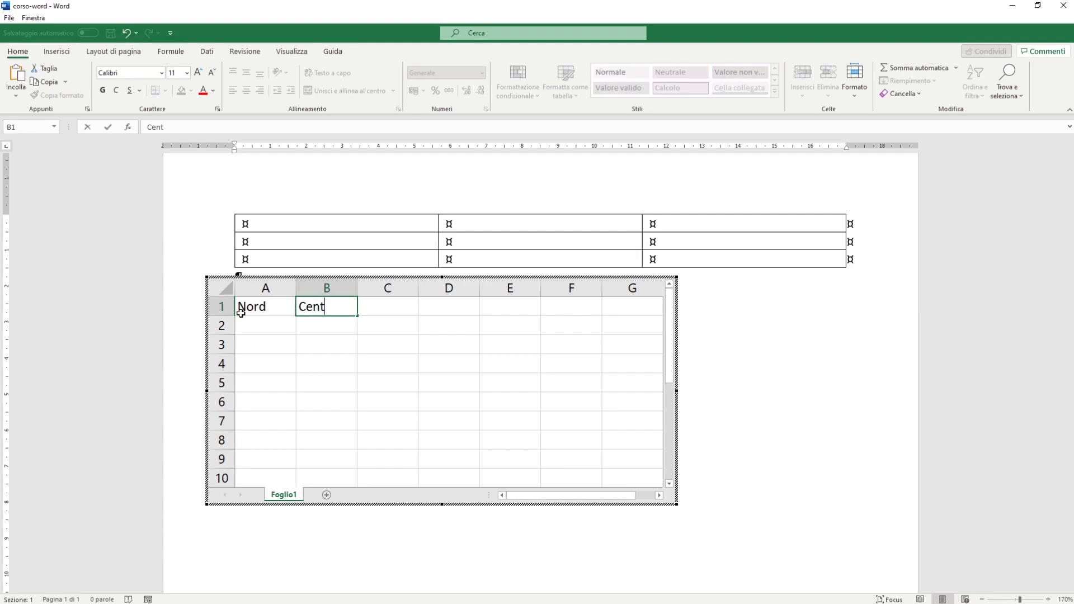
type("ro")
key("Tab")
type("S")
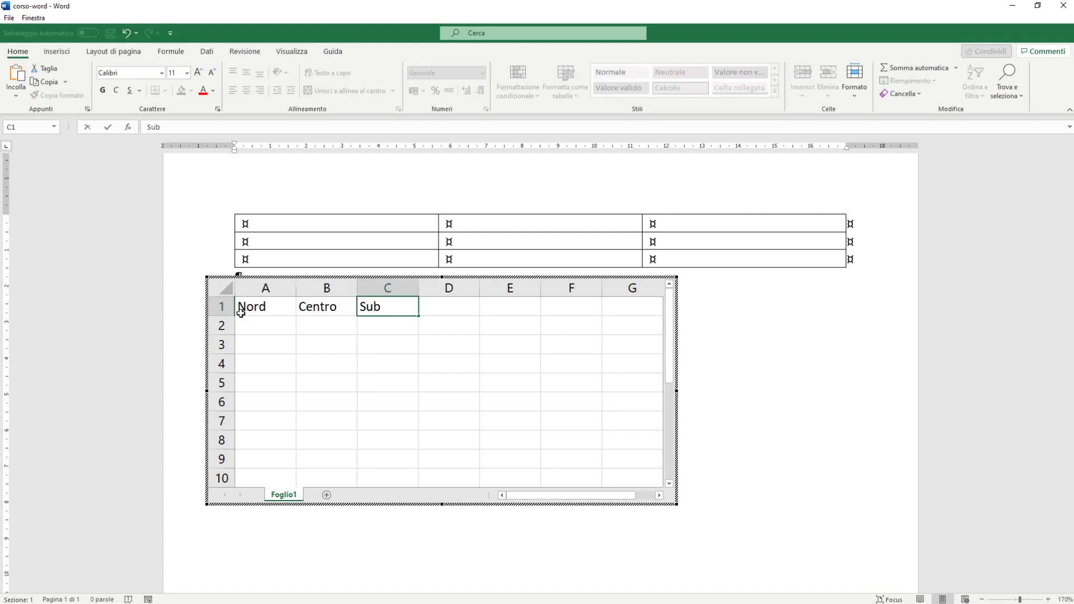
type("d")
key("Return")
Fill row 2 with 32, 32432, 435 and row 3 with 546 and 3
type("3")
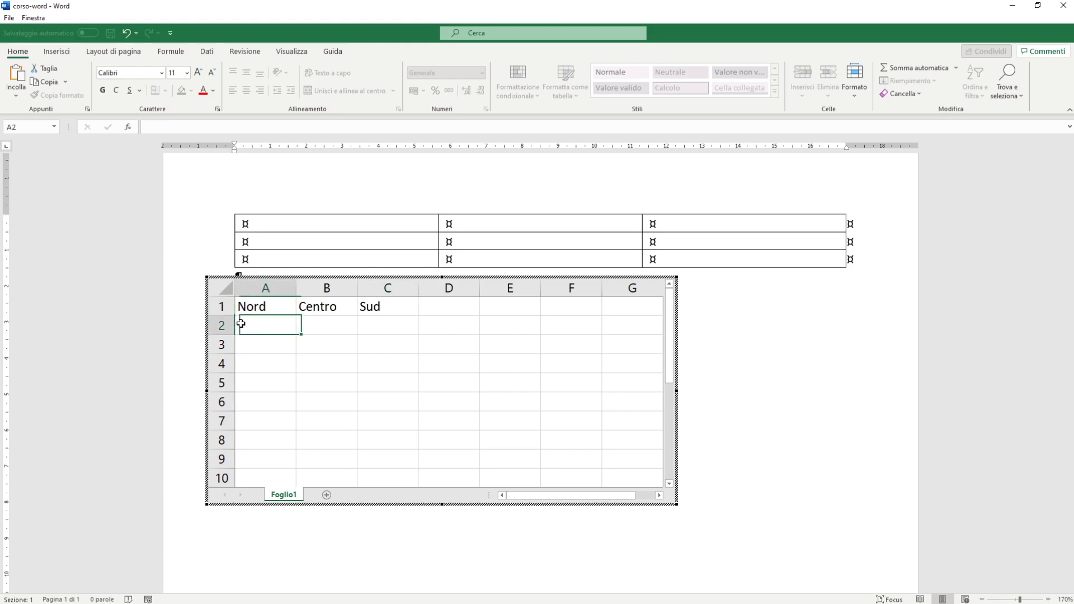
type("32432")
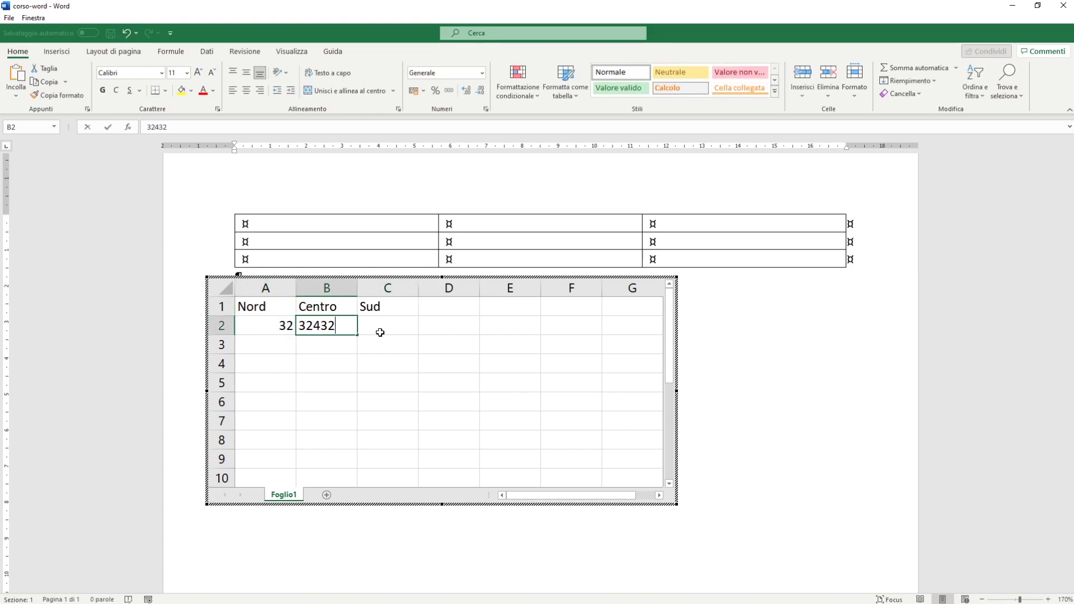
left_click(379, 330)
type("435")
left_click(289, 349)
type("r")
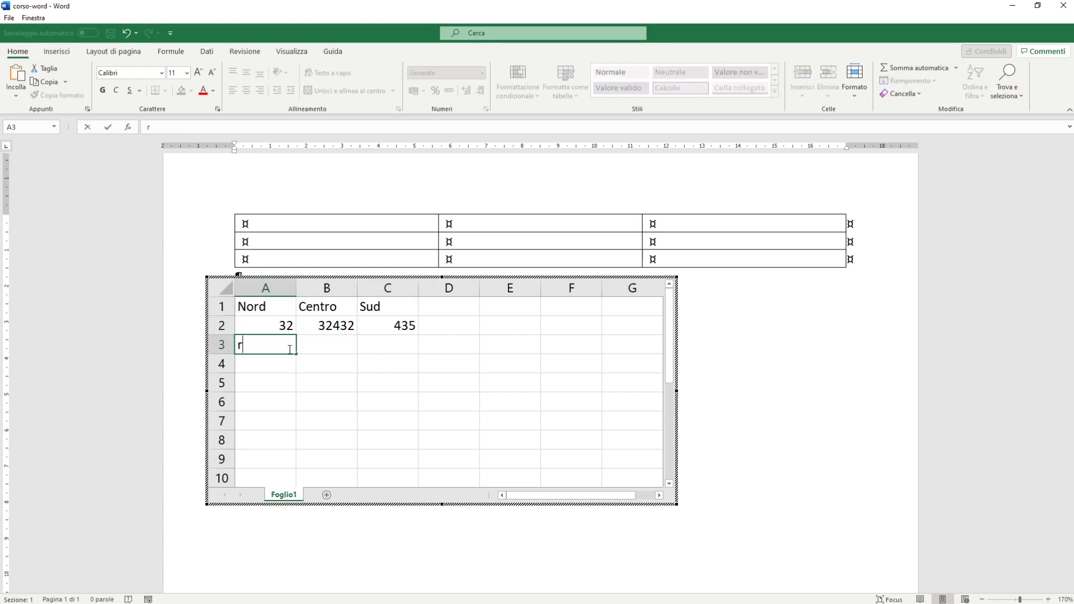
key("BackSpace")
type("546")
left_click(330, 347)
type("3")
left_click(384, 349)
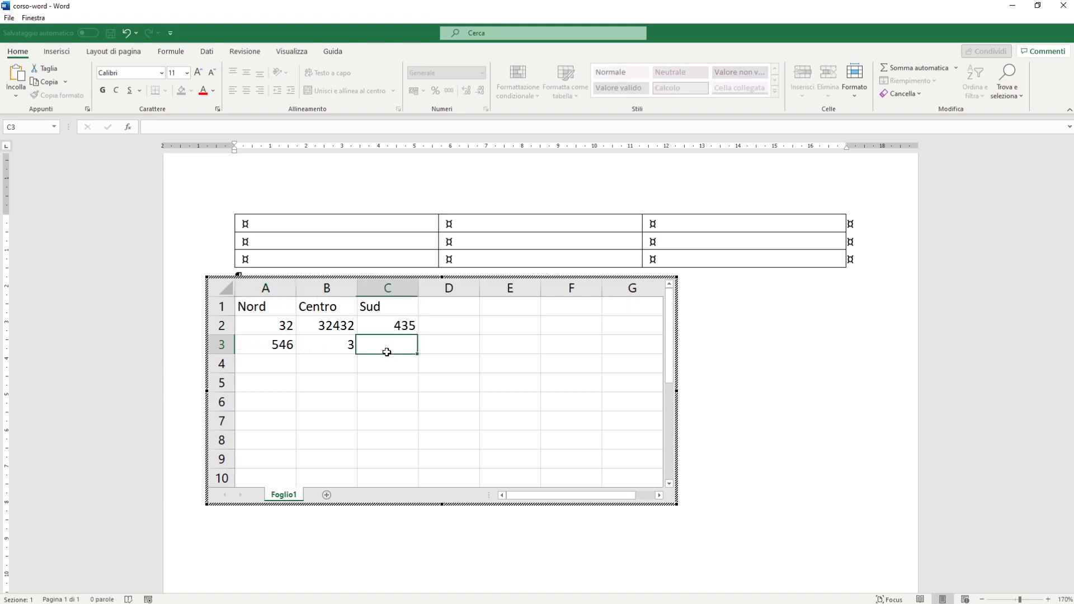
Enter 5 in C3, then left-align A3:C3 and give them the Neutrale style
type("5")
left_click(711, 393)
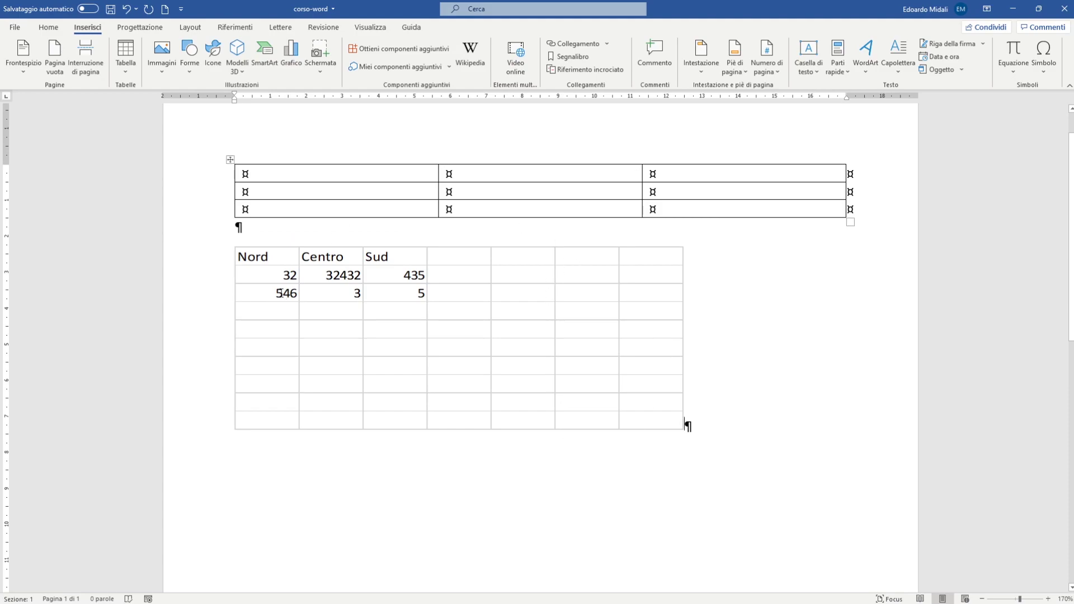
scroll(298, 213, "up", 1)
left_click(308, 307)
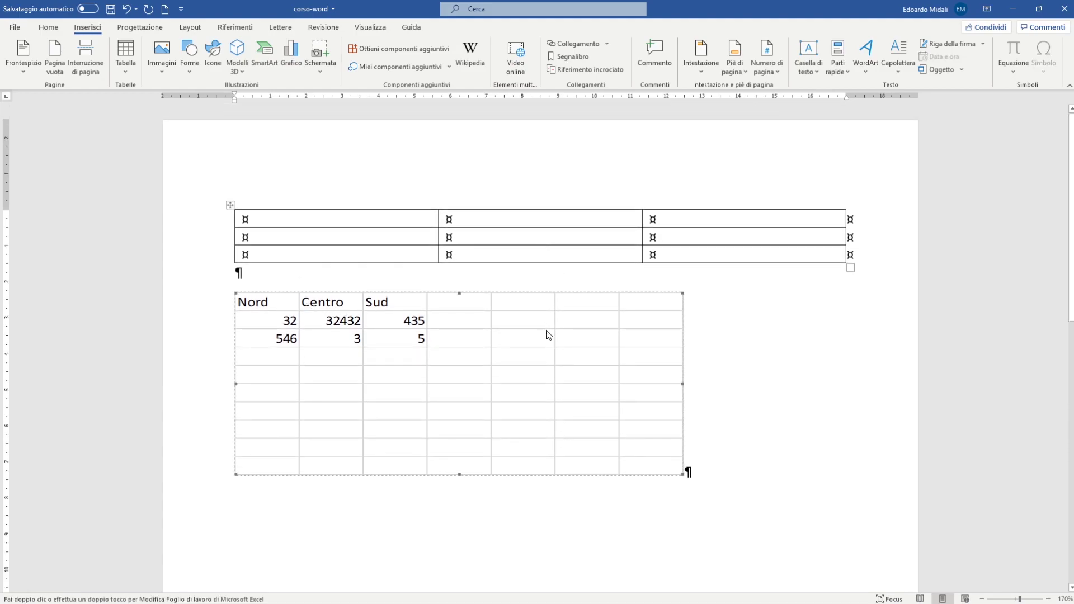
double_click(595, 366)
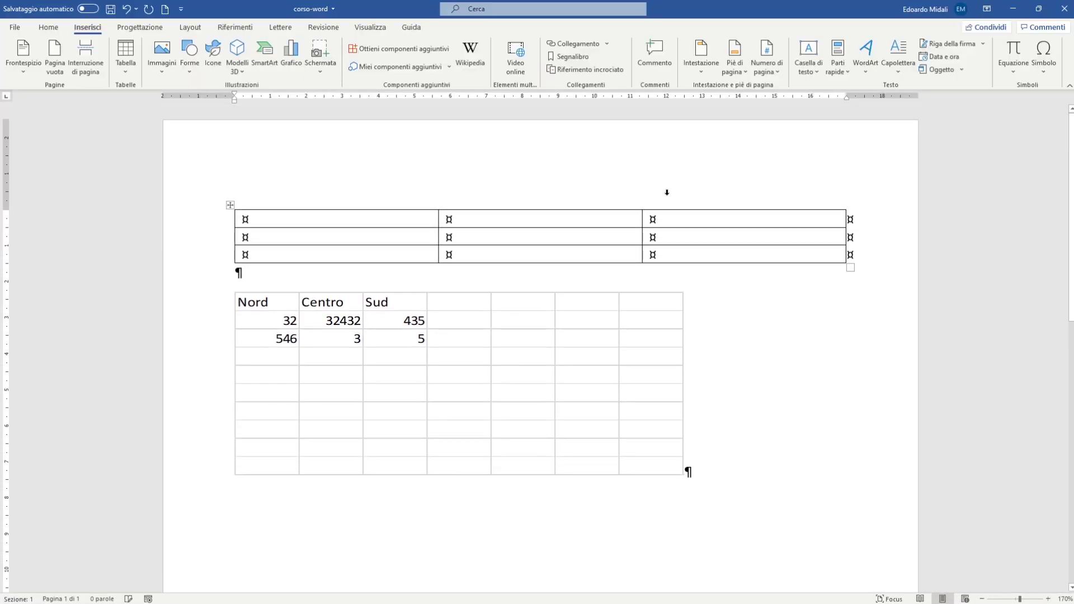
left_click(672, 227)
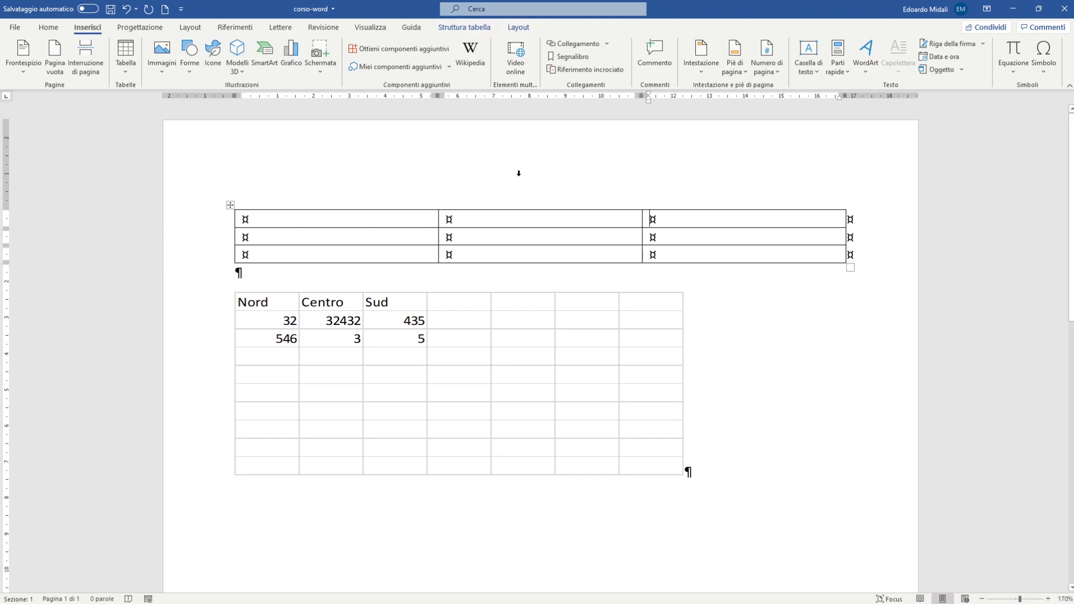
left_click(530, 215)
left_click(438, 379)
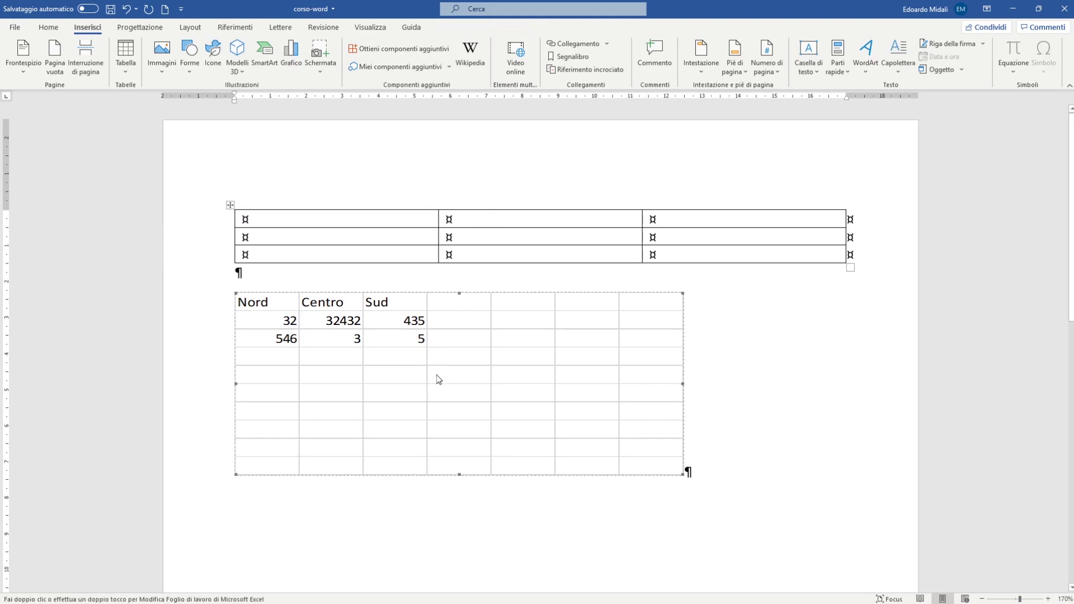
double_click(448, 367)
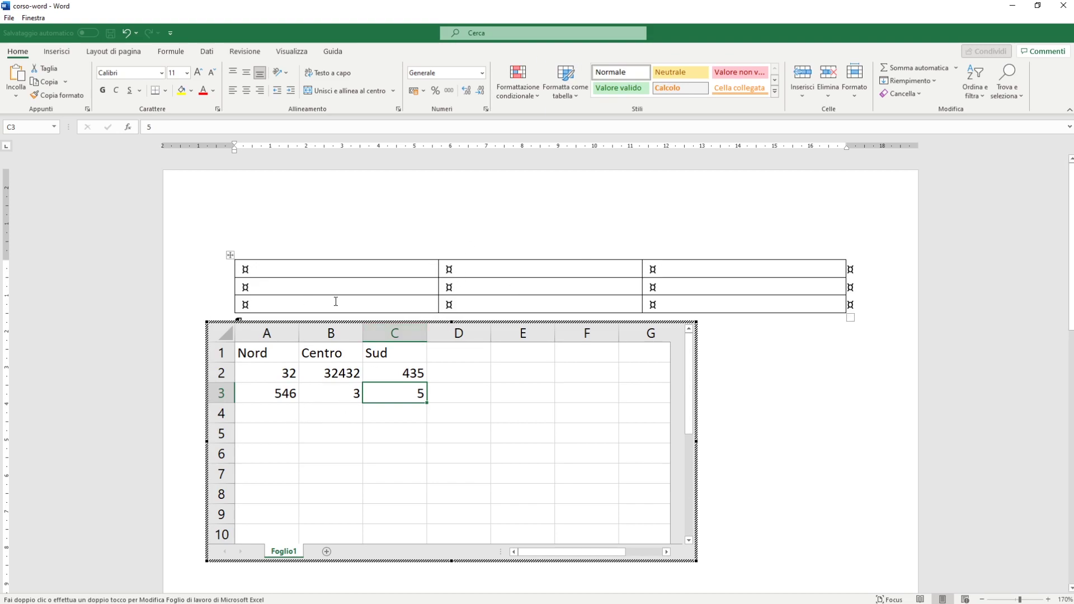
left_click_drag(287, 398, 395, 393)
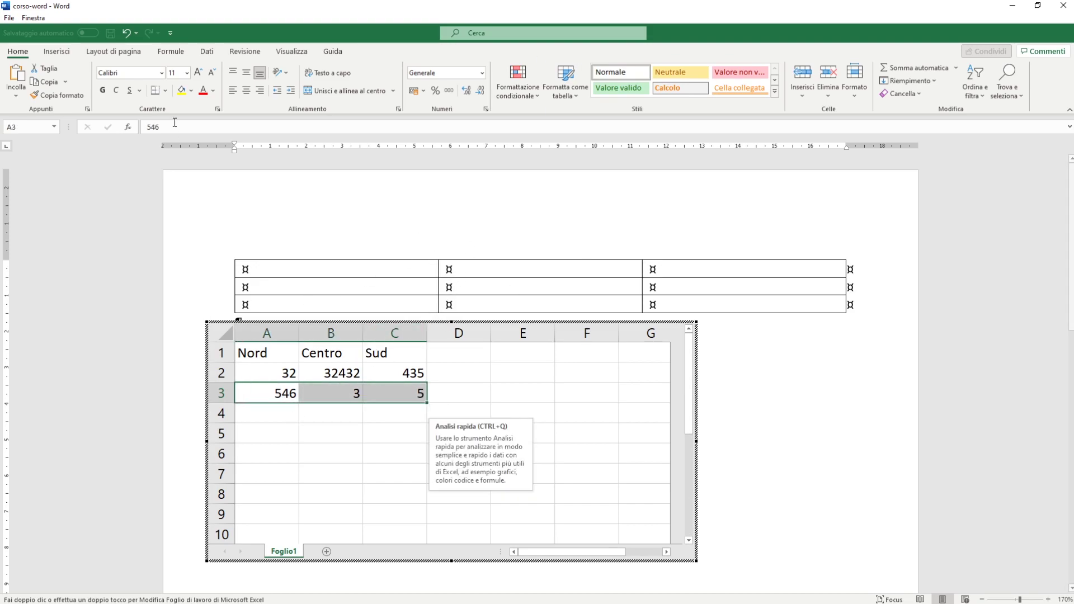
left_click(233, 91)
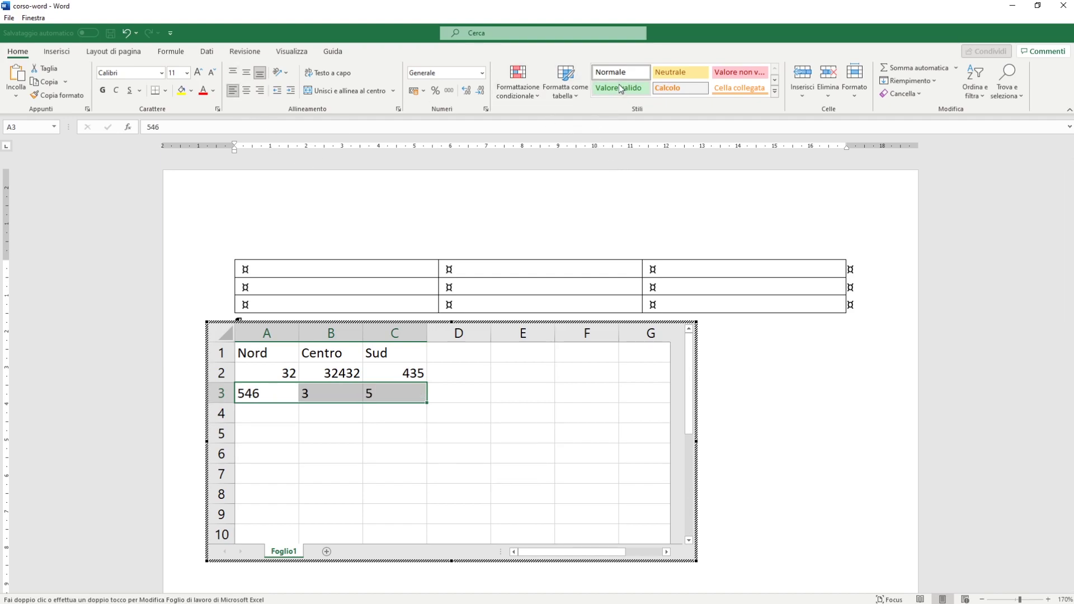
left_click(681, 72)
left_click(451, 407)
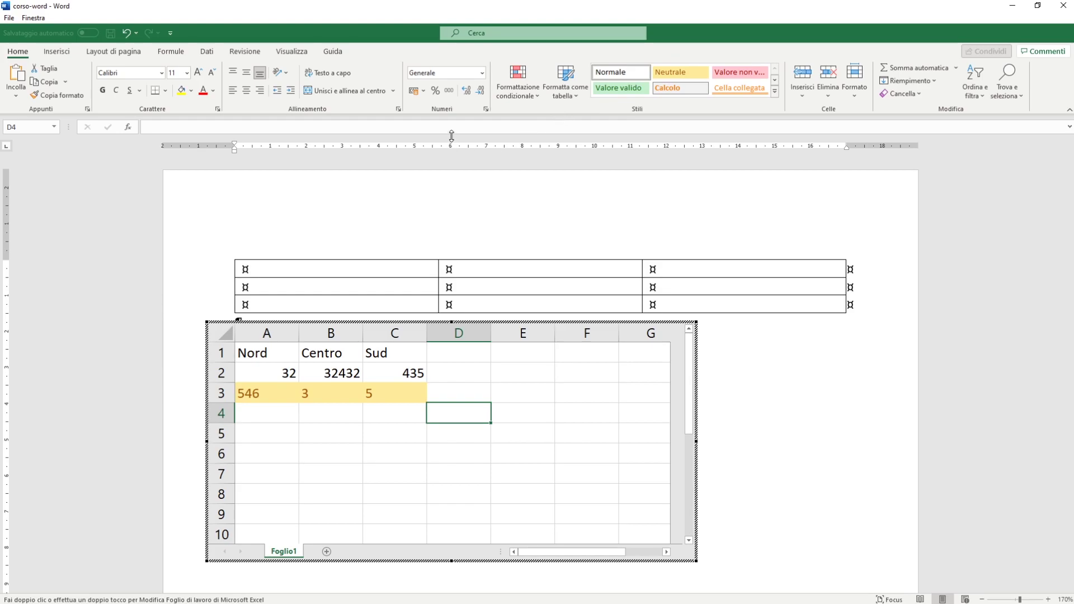
Exit the worksheet and delete the embedded Excel object from the document
left_click(733, 420)
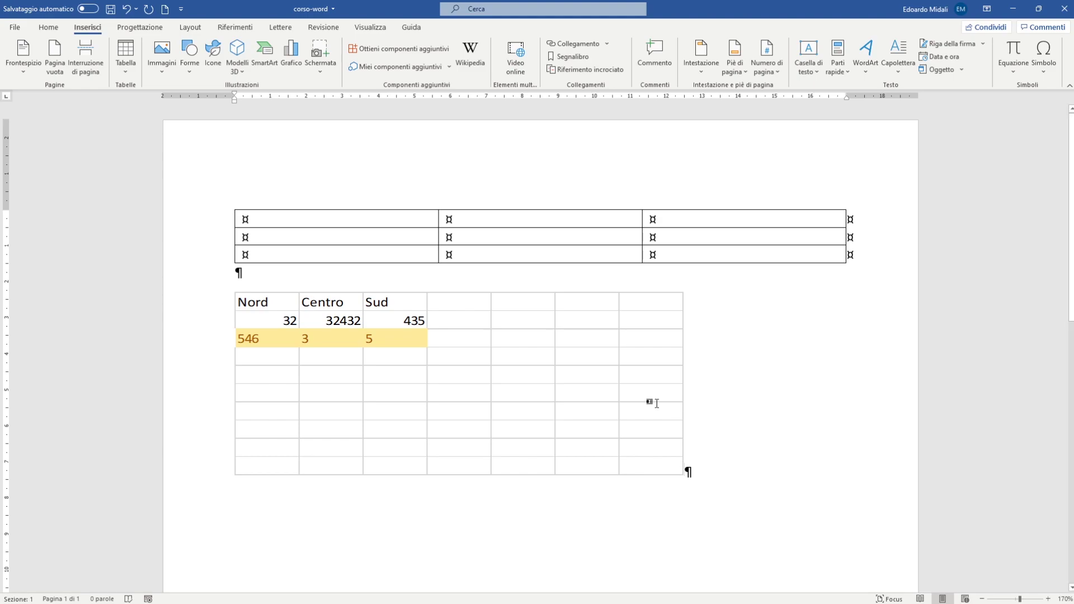
left_click(302, 367)
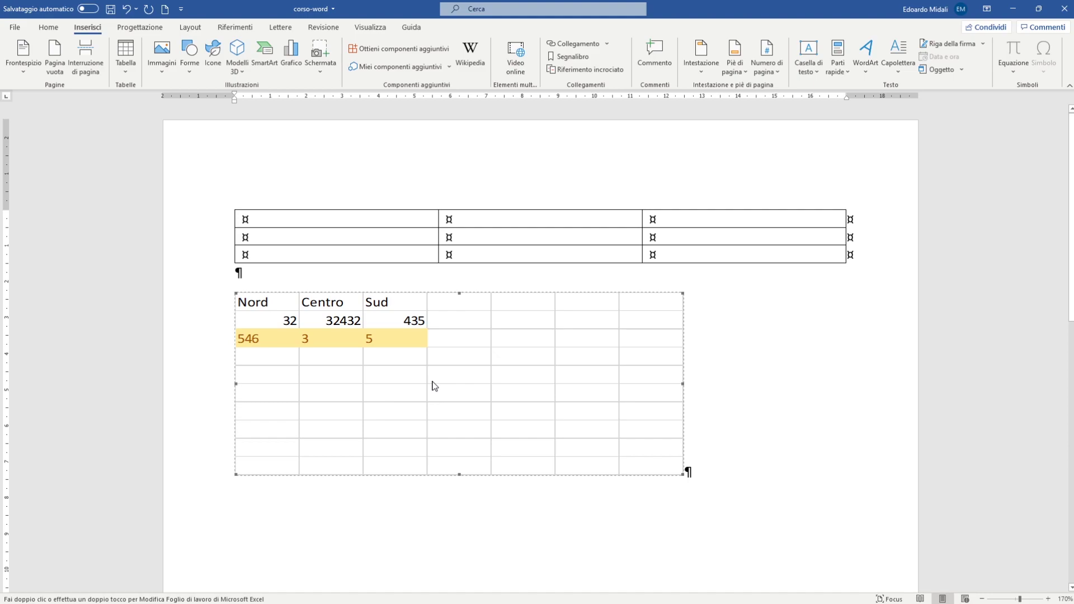
key("Delete")
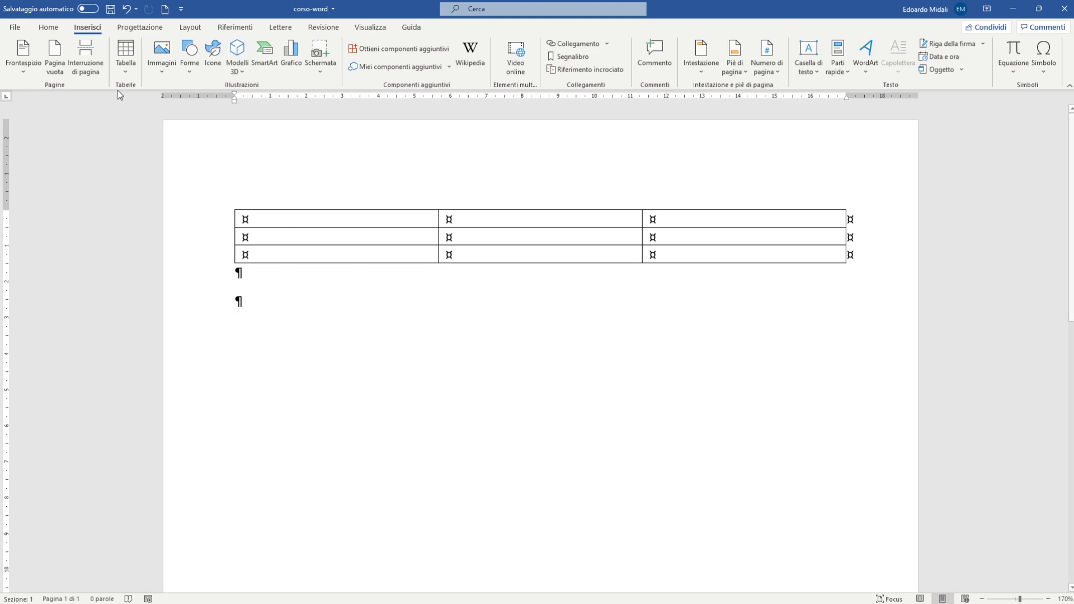
Enter the header cells A, B and C in the table's first row
left_click(116, 72)
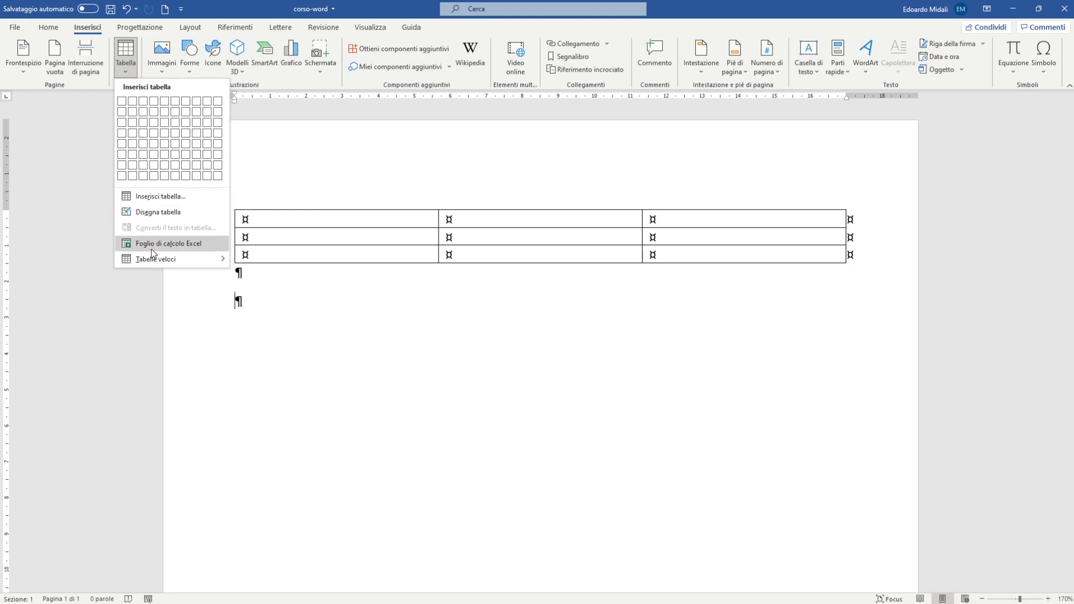
mouse_move(156, 258)
left_click(670, 388)
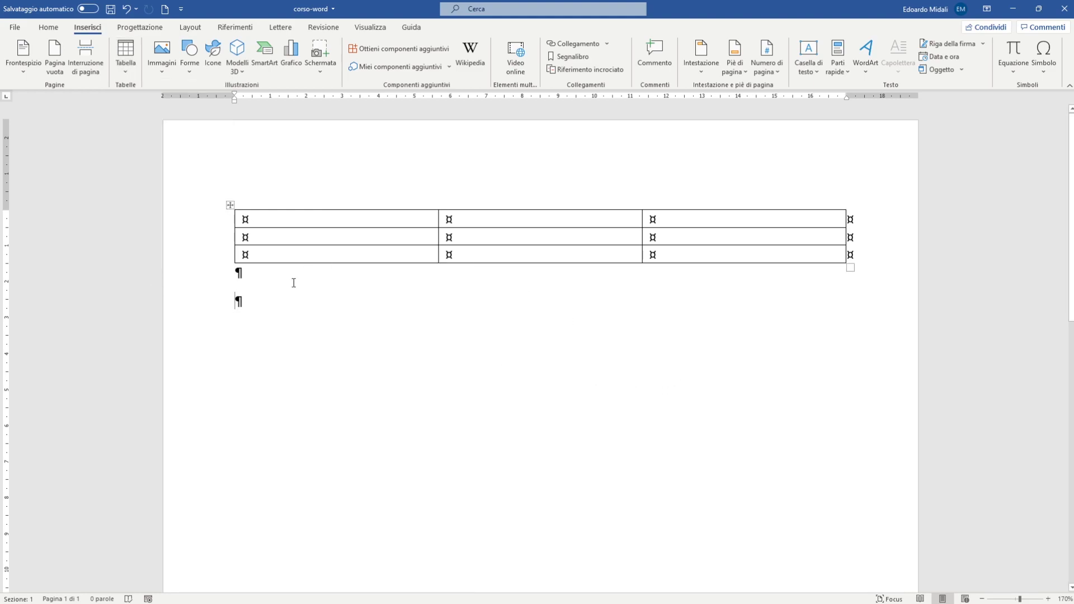
left_click(339, 220)
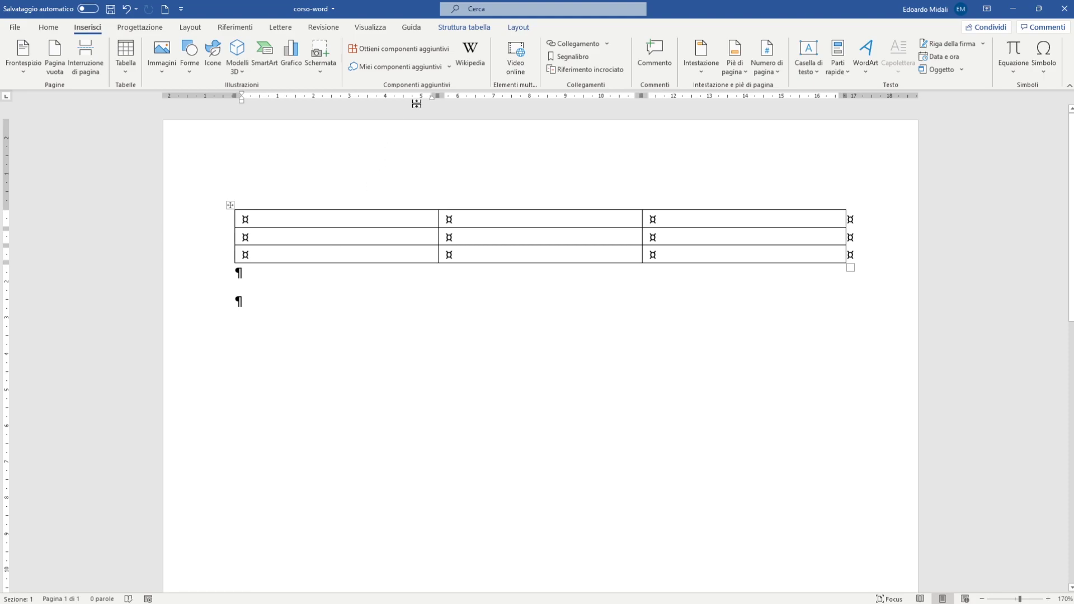
left_click(468, 29)
left_click(525, 30)
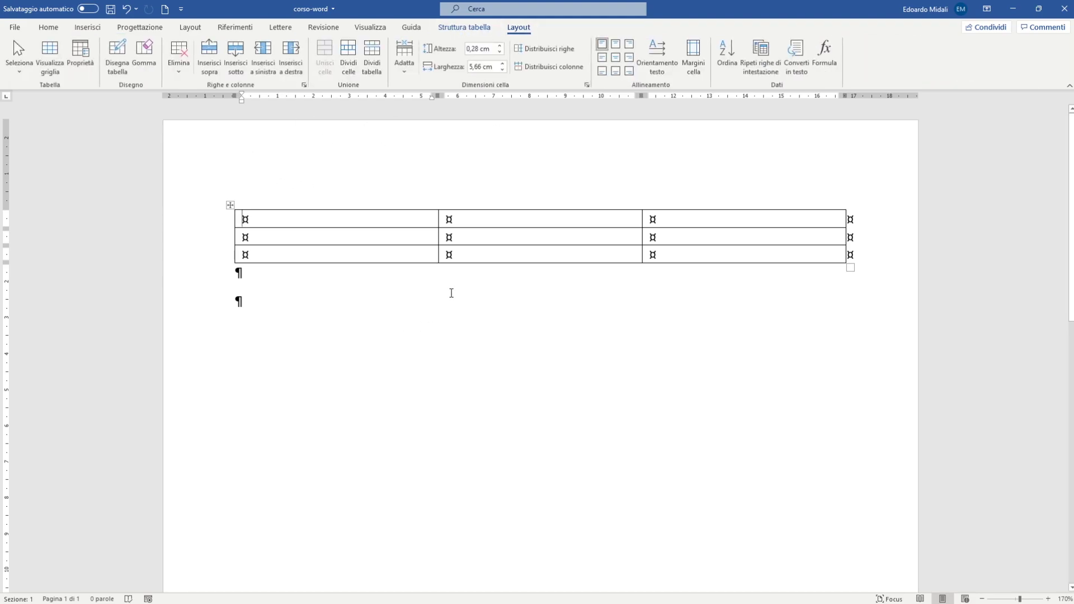
left_click(448, 28)
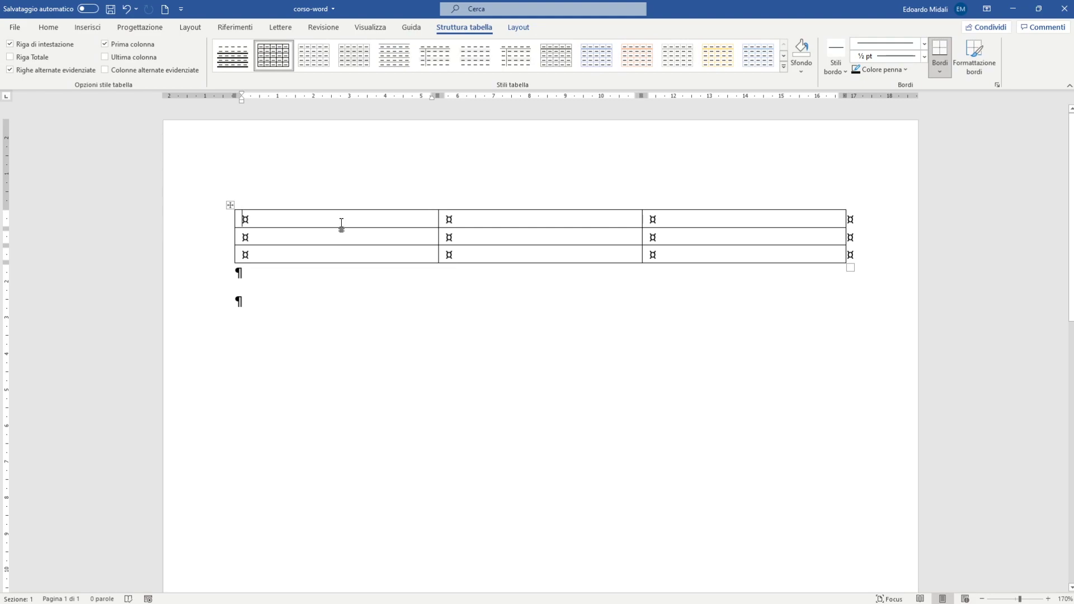
type("A ")
type("B")
key("Tab")
type("C")
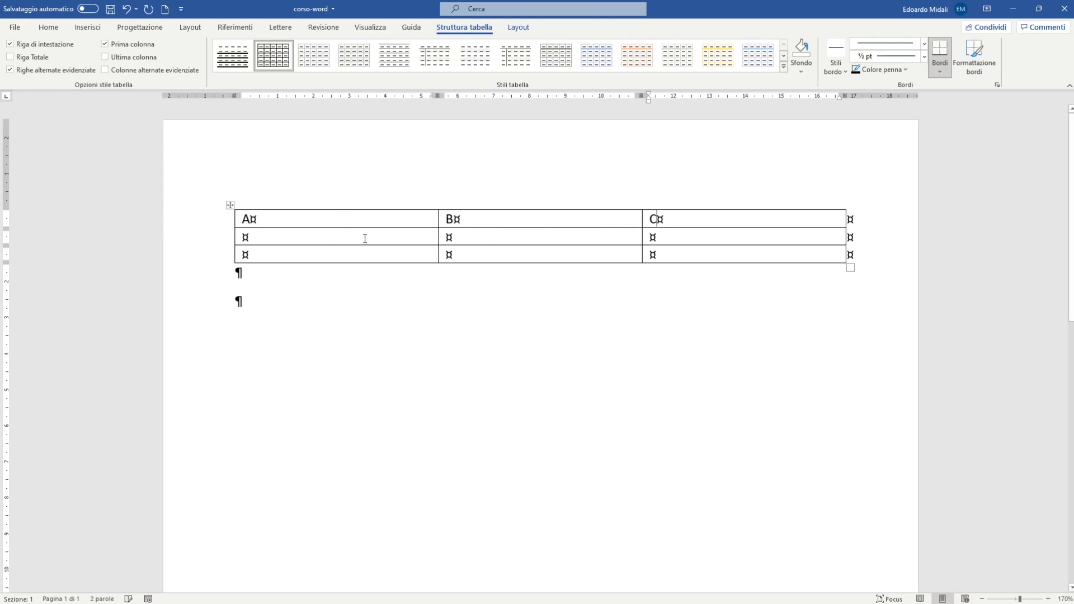
key("Tab")
Fill the data rows with 34, 435, 76 and 45, 12, 99
type("34")
key("Tab")
type("435")
key("Tab")
type("76")
left_click(544, 256)
type("12")
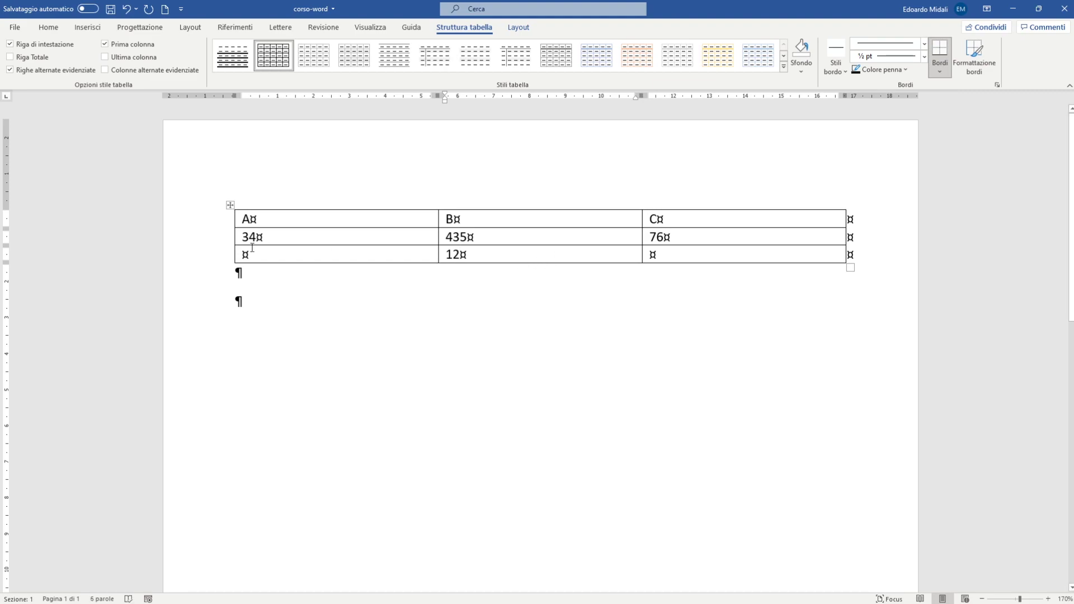
left_click(253, 248)
type("45")
left_click(670, 257)
type("99")
Hide the formatting marks with Show/Hide ¶ and return to the table
left_click(648, 314)
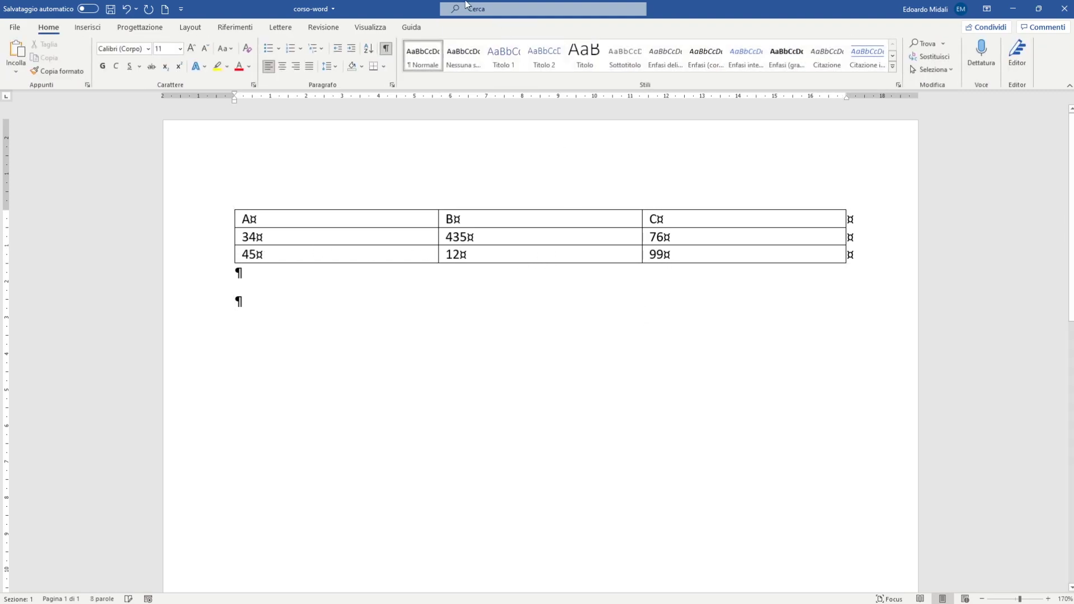
left_click(386, 49)
left_click(345, 240)
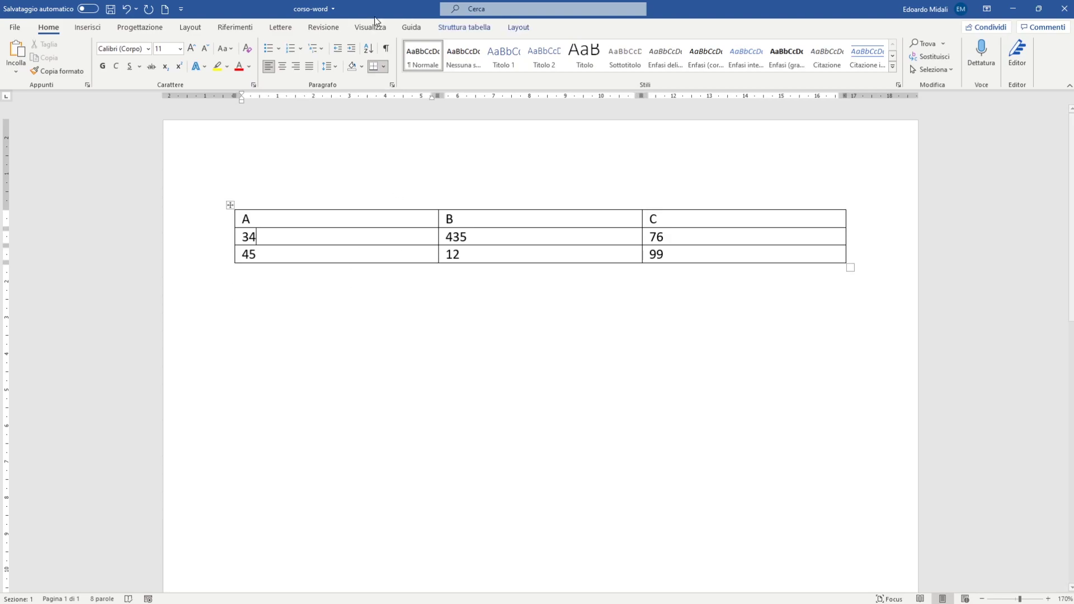
left_click(464, 27)
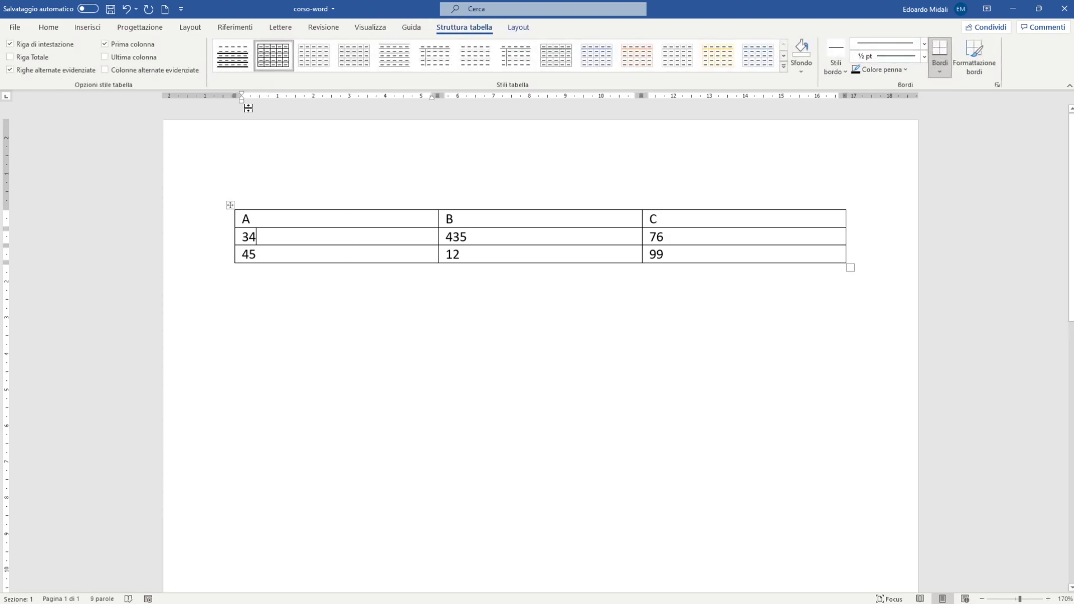
Try several Stili tabella gallery styles, settling back on the shaded-row style
left_click(241, 61)
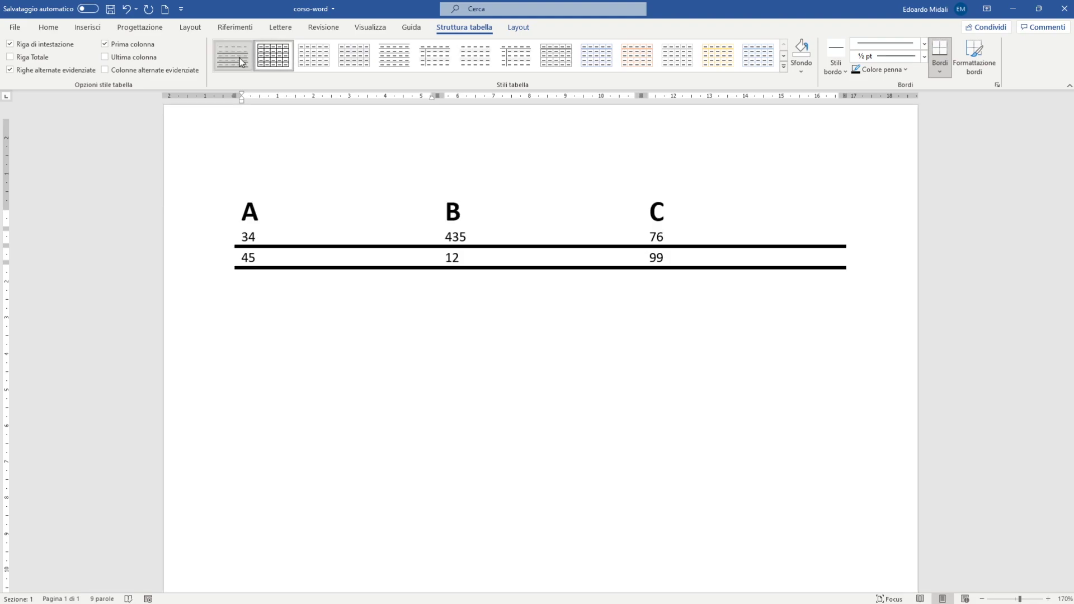
left_click(321, 65)
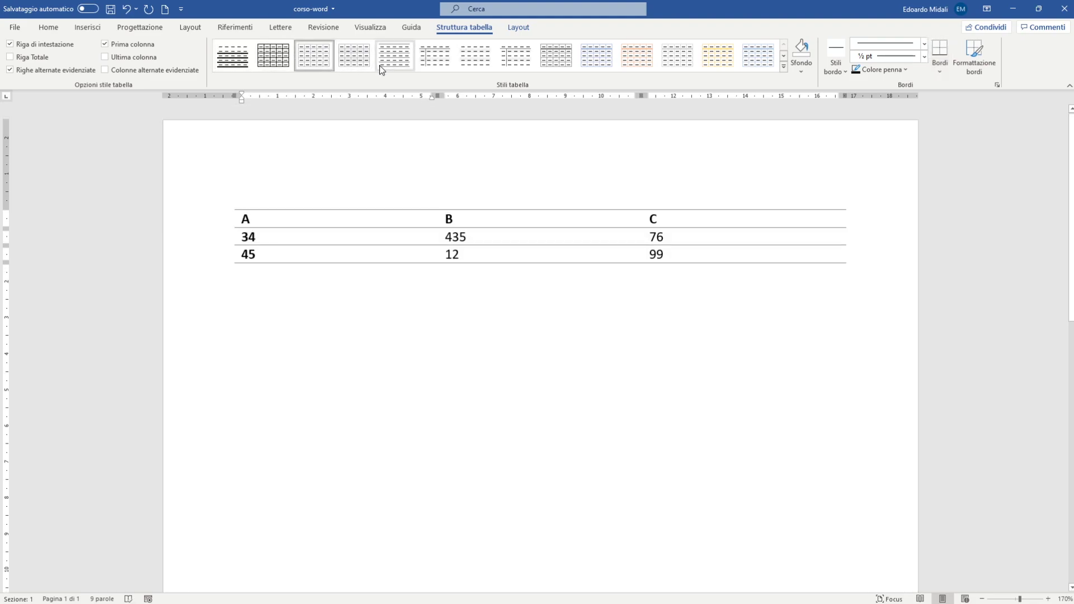
left_click(437, 63)
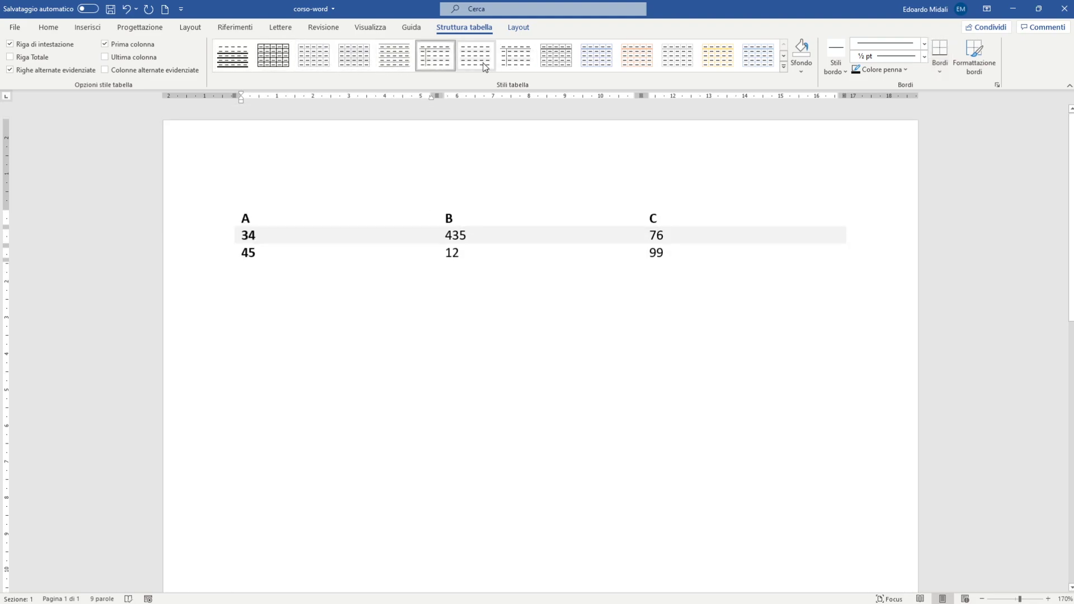
left_click(596, 59)
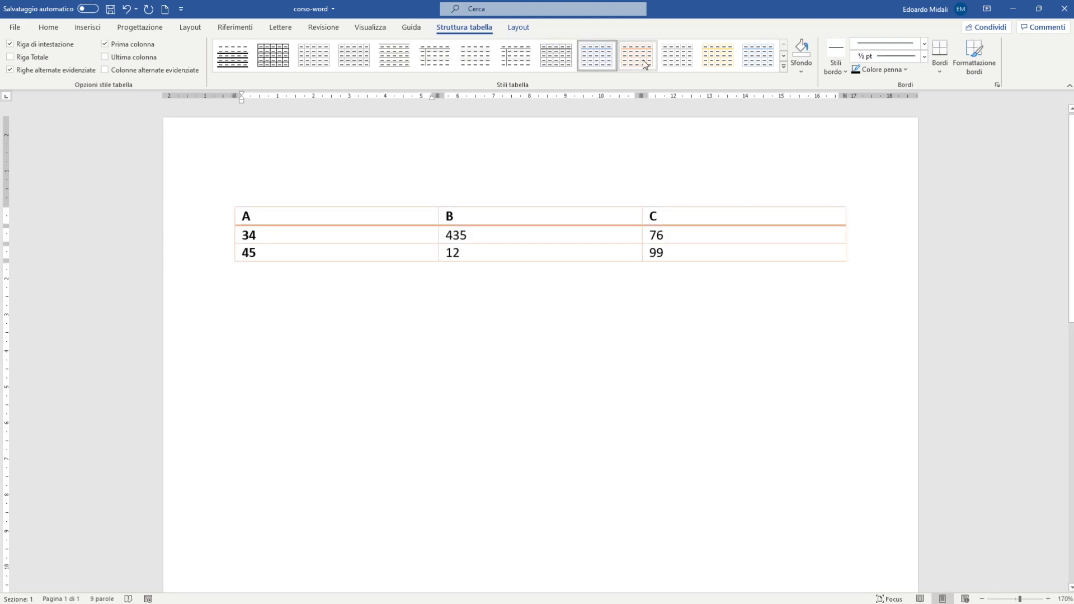
left_click(557, 61)
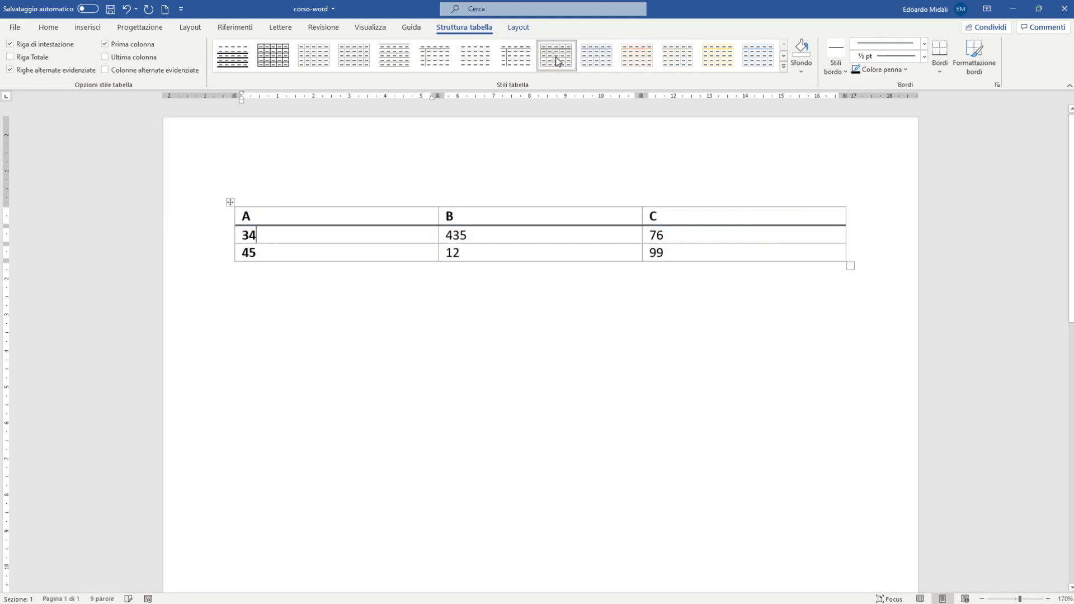
left_click(435, 56)
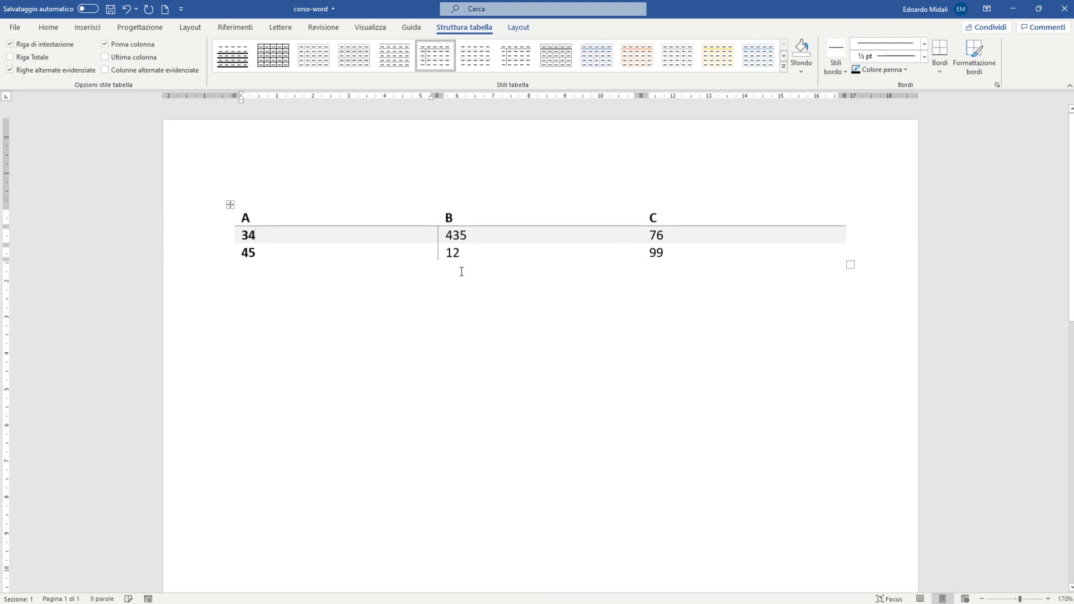
Apply the light orange-accent banded table style, then expand the full style gallery
left_click(806, 253)
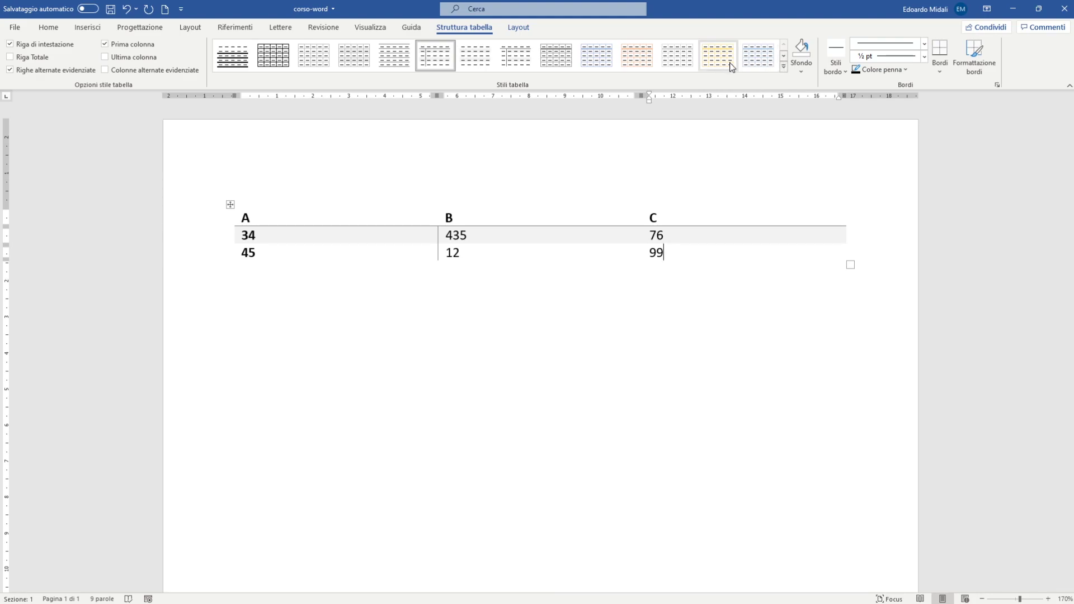
left_click(783, 56)
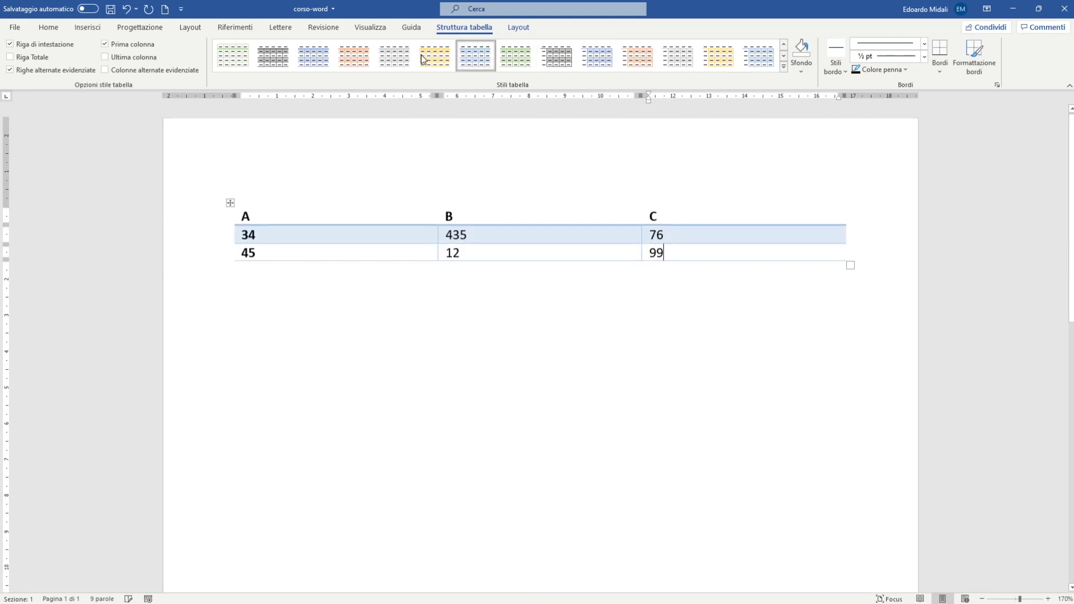
left_click(395, 59)
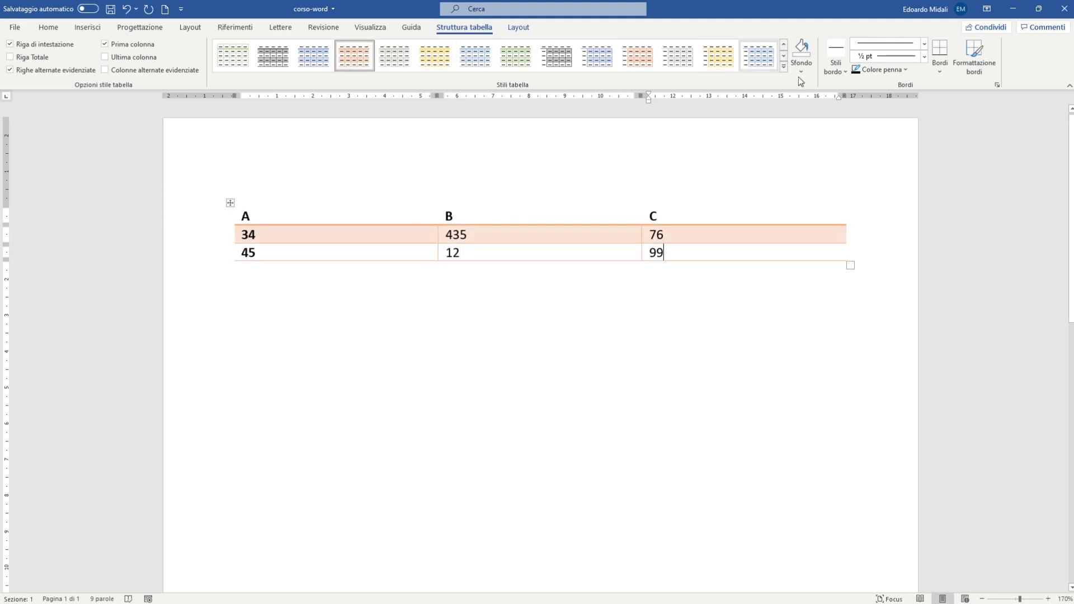
left_click(785, 56)
left_click(784, 66)
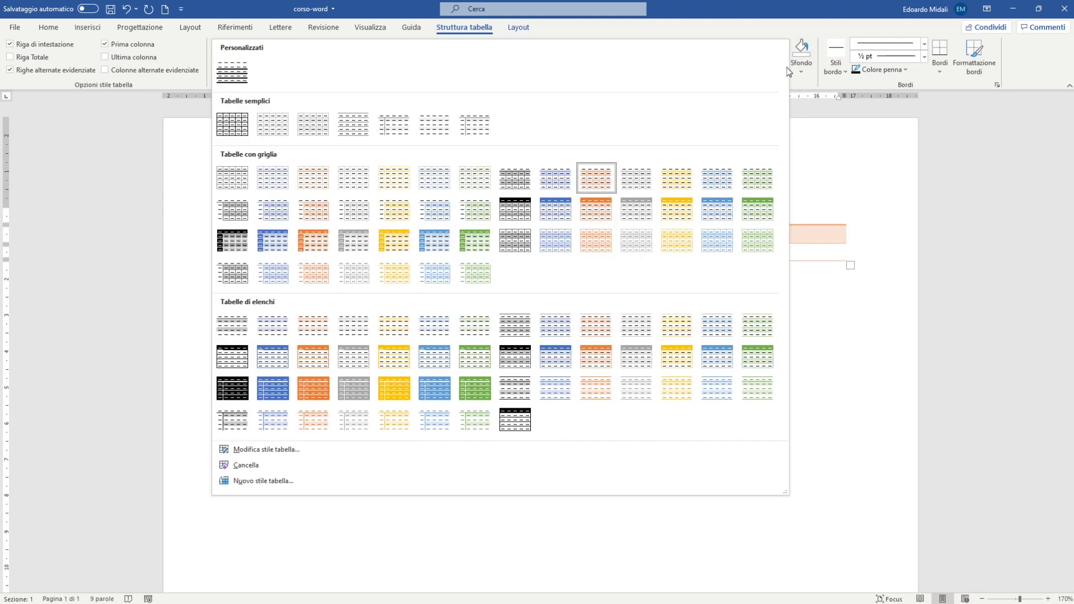
Apply 'Tabella elenco 4 - colore 2' for a solid orange header, then click below the table
left_click(894, 149)
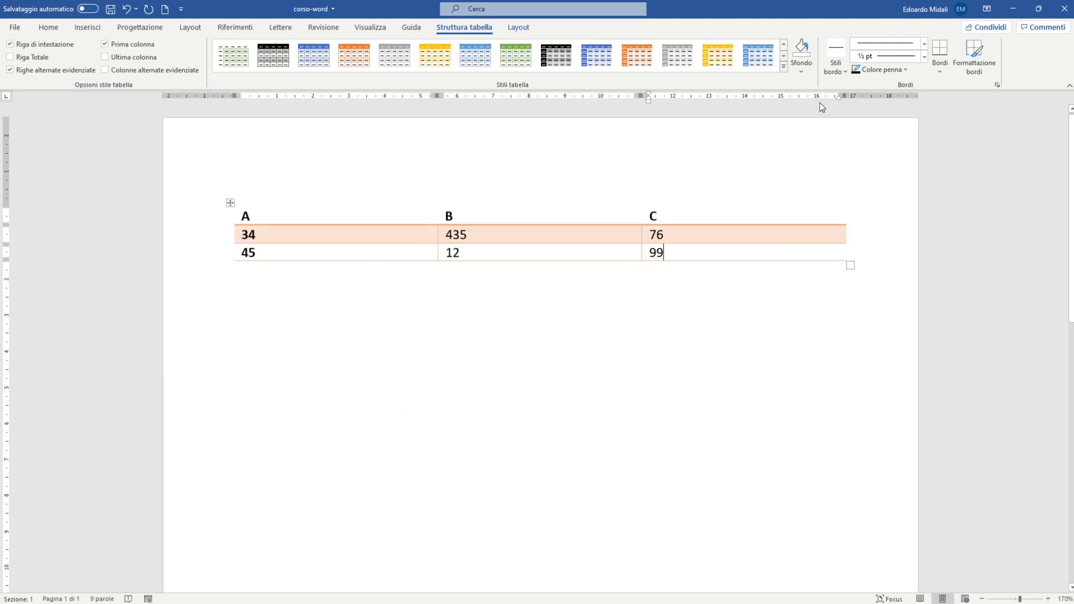
left_click(783, 71)
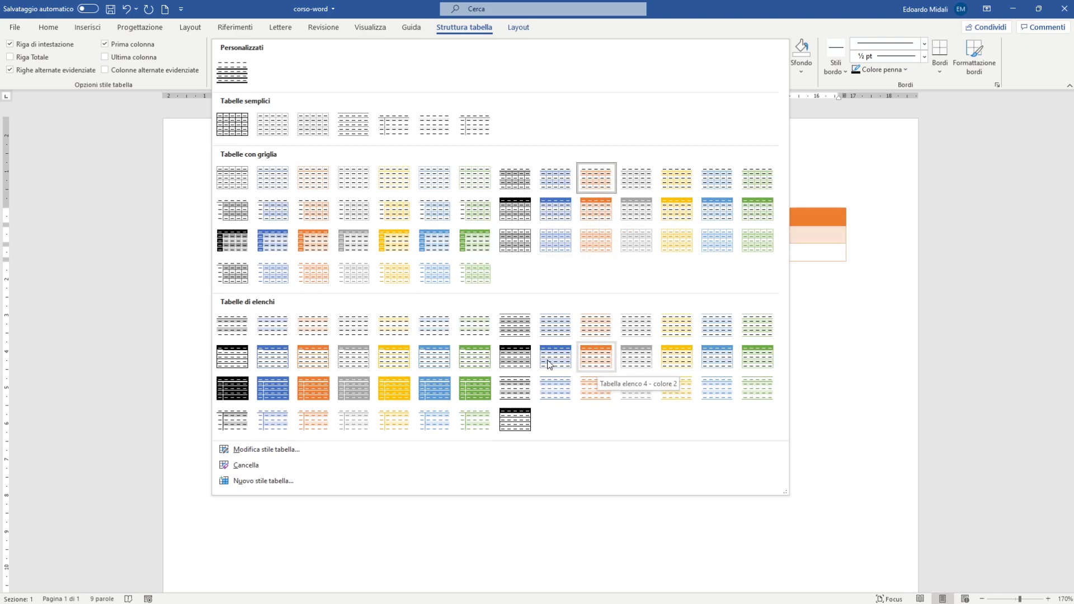
left_click(599, 367)
left_click(613, 315)
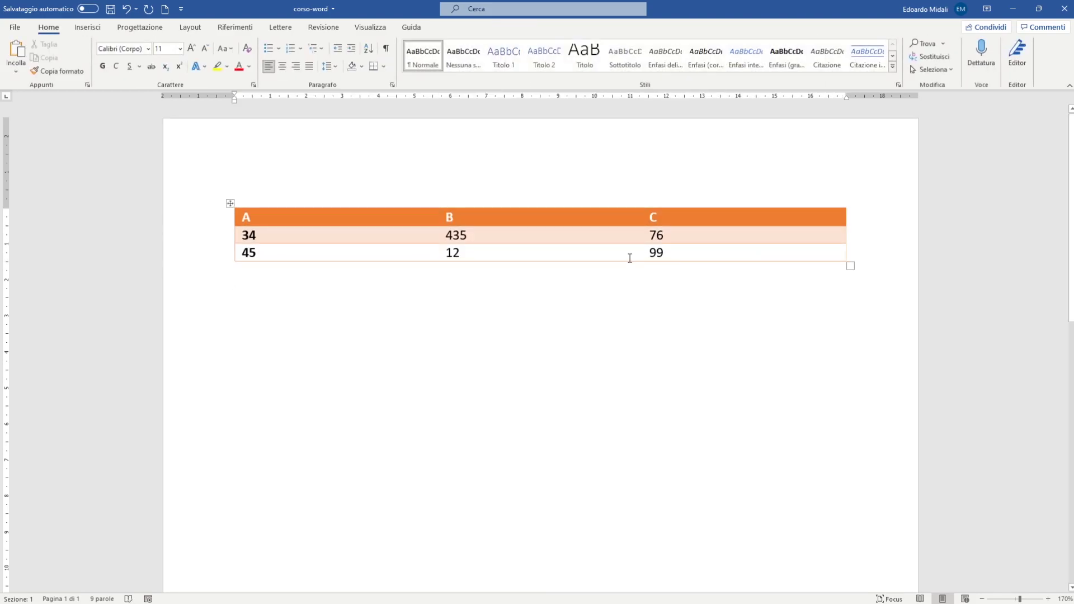
Select the 34 and 45 rows and try a light grey Sfondo shading
left_click(603, 230)
left_click(803, 72)
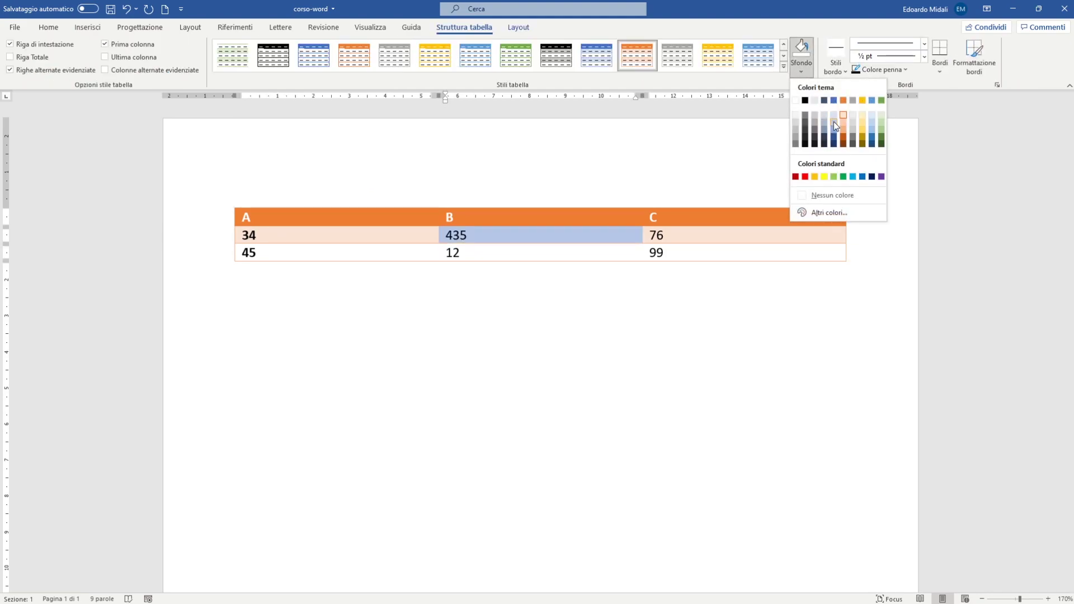
key("Escape")
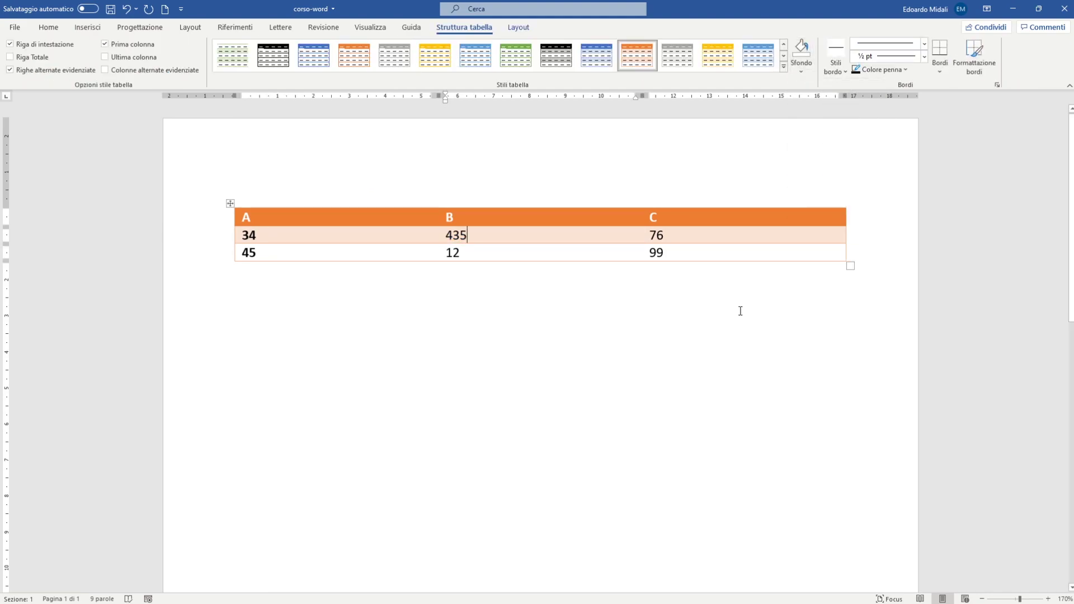
left_click(219, 236)
left_click(217, 253)
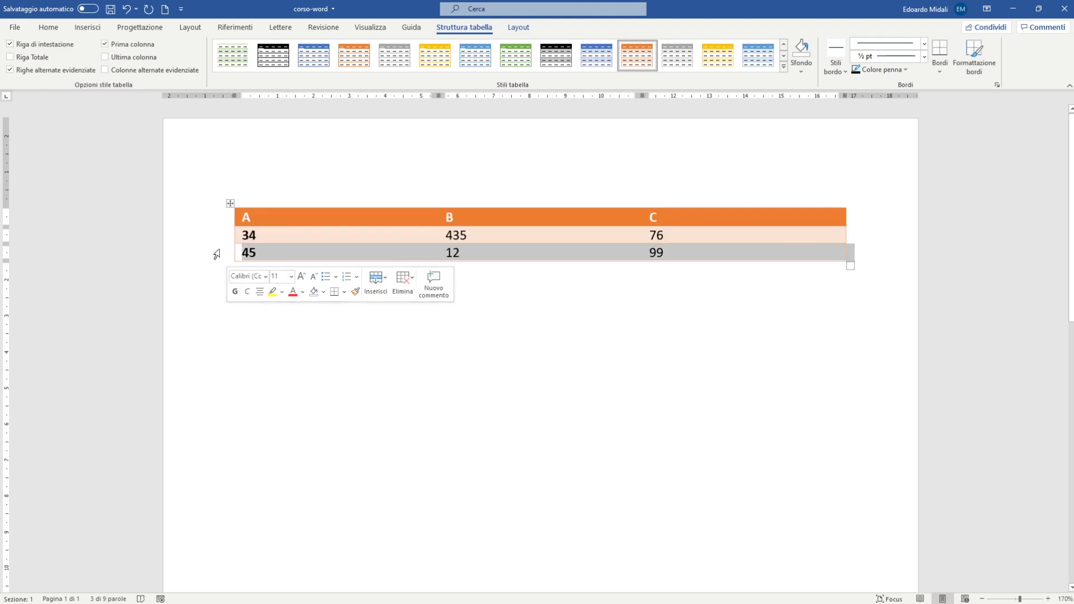
left_click(194, 239)
left_click(196, 251)
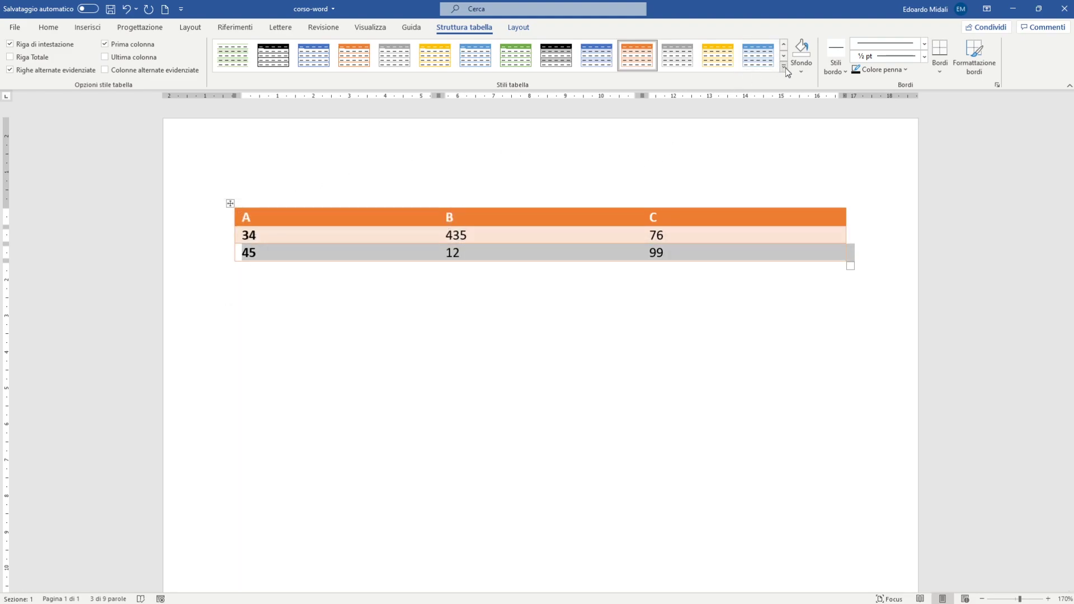
left_click(799, 72)
left_click(817, 122)
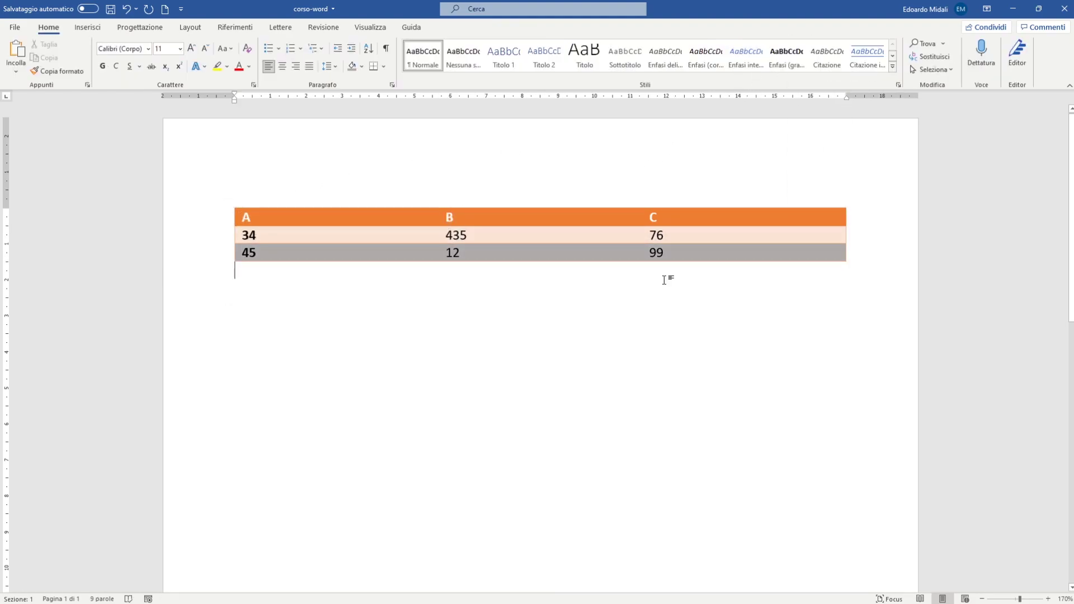
Return to the table and show the Stili bordo ready-made border styles
left_click(480, 264)
left_click(463, 297)
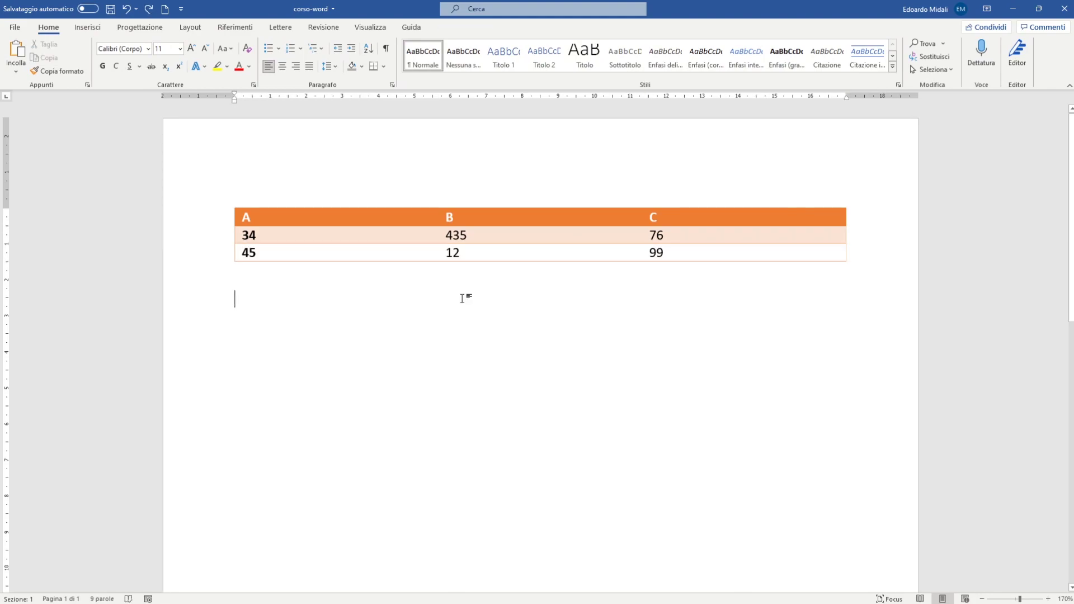
left_click(464, 27)
left_click(844, 69)
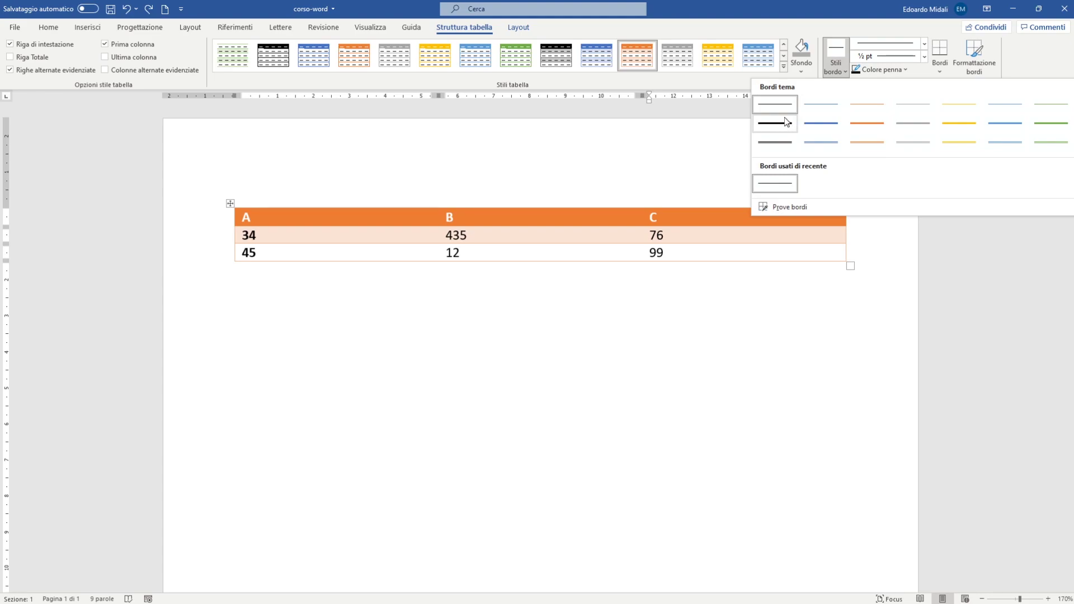
Browse the line style and Bordi menus, then set the border weight to 4½ pt
left_click(924, 44)
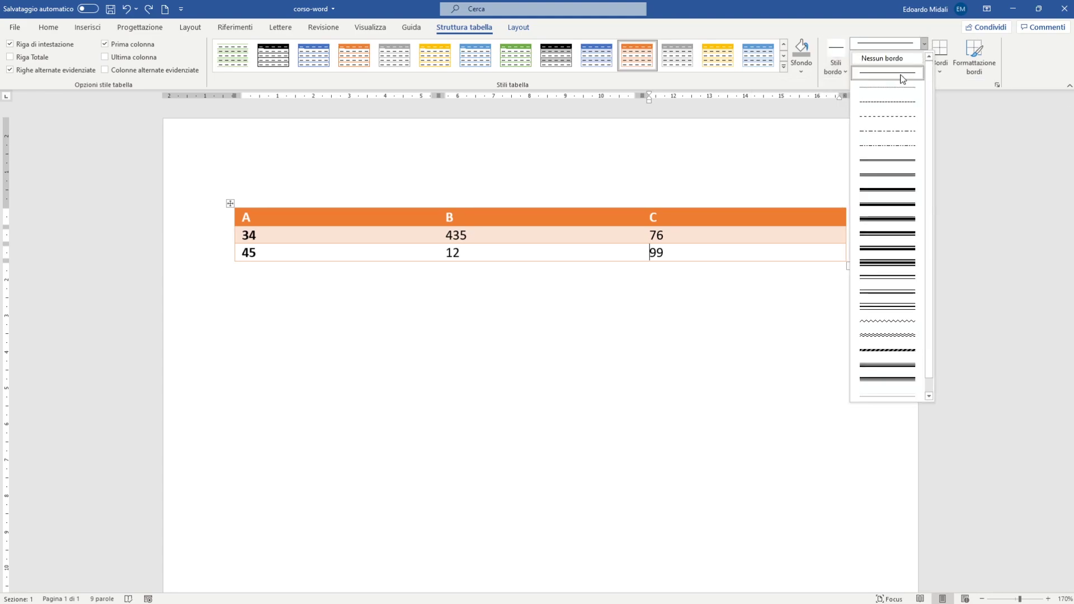
left_click(958, 119)
left_click(924, 57)
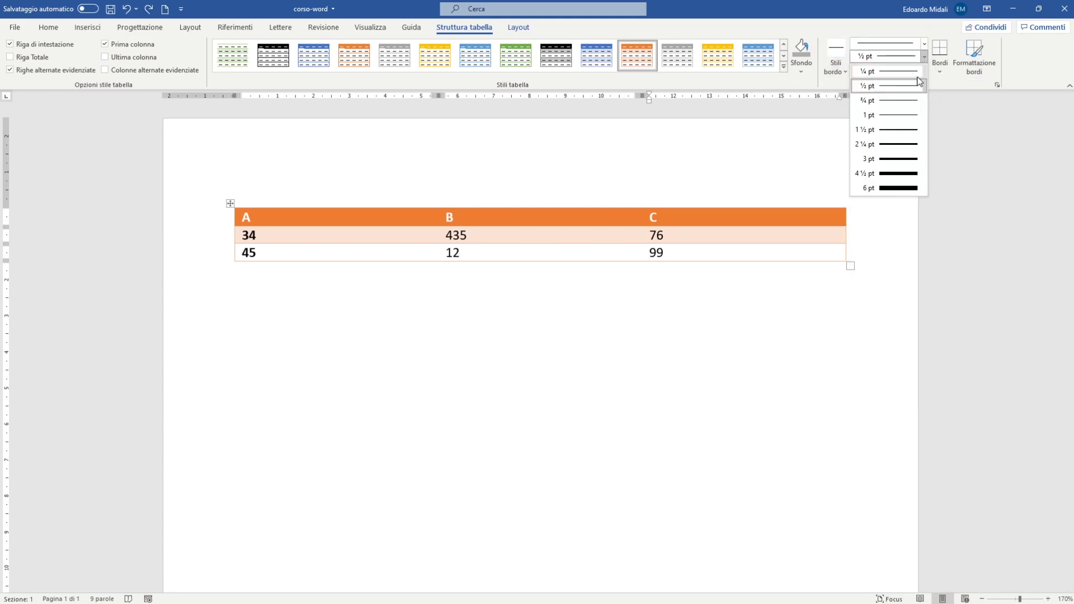
left_click(829, 71)
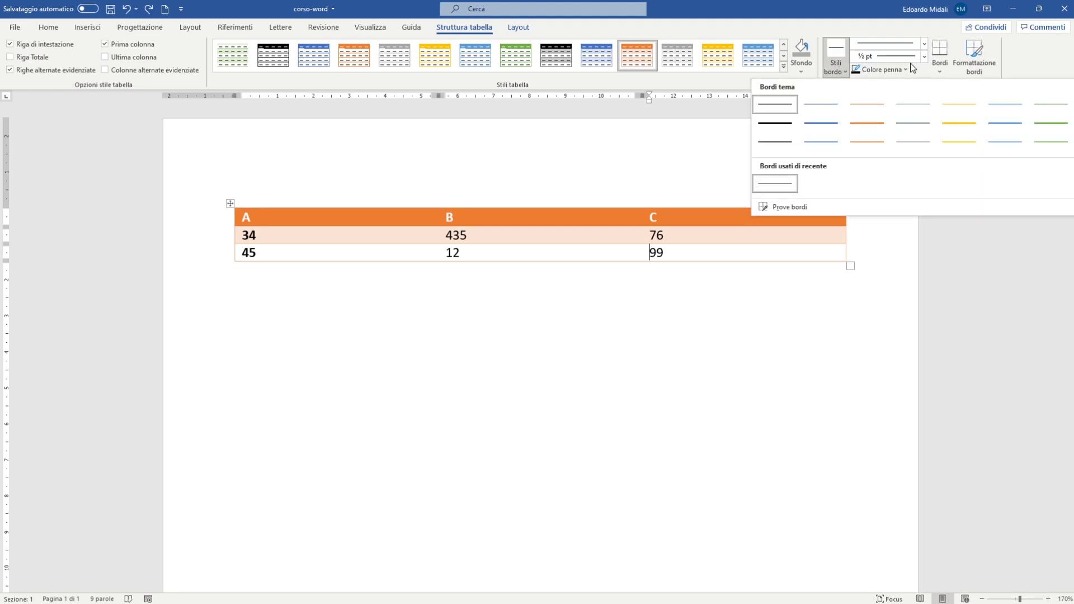
left_click(940, 71)
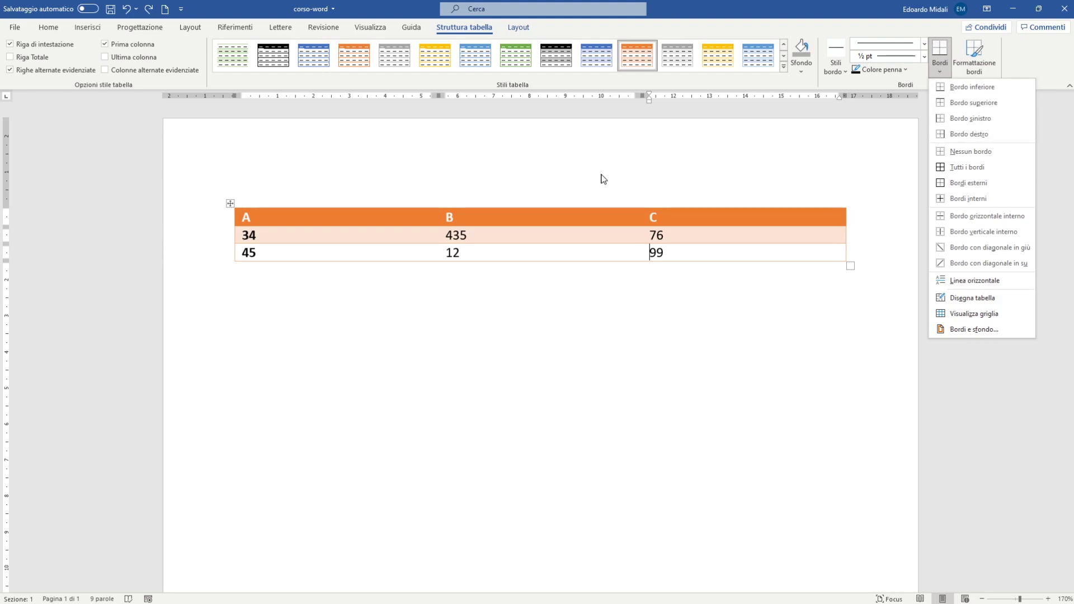
left_click(706, 157)
key("Escape")
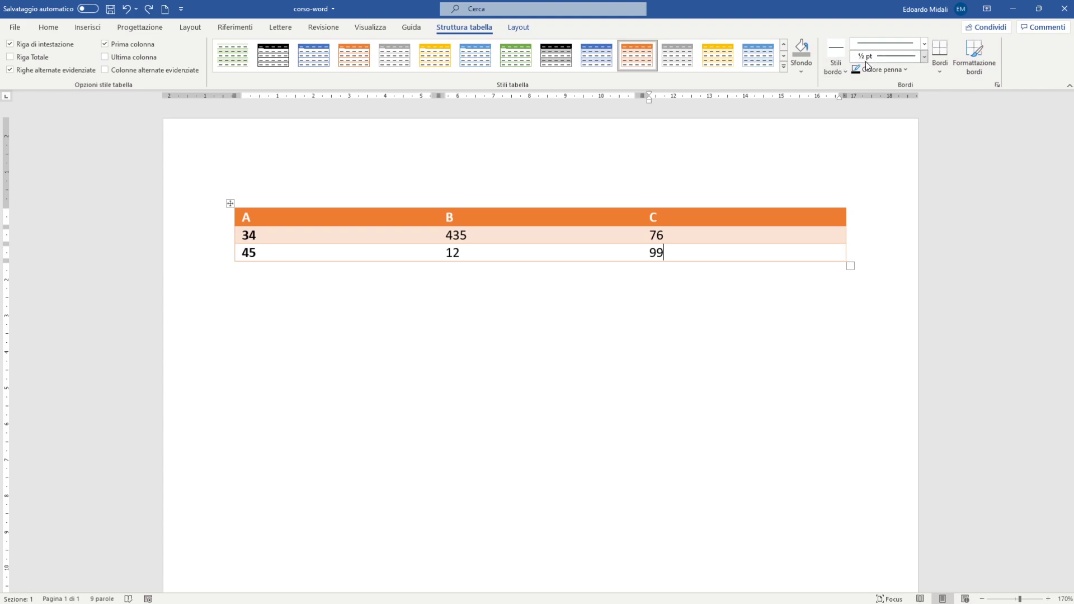
left_click(924, 56)
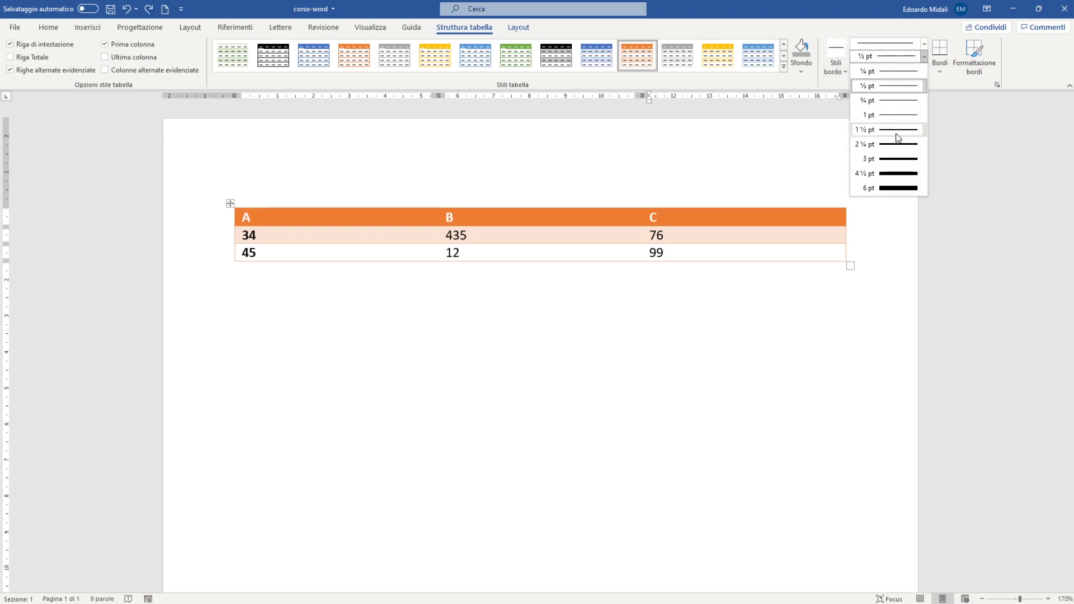
left_click(897, 175)
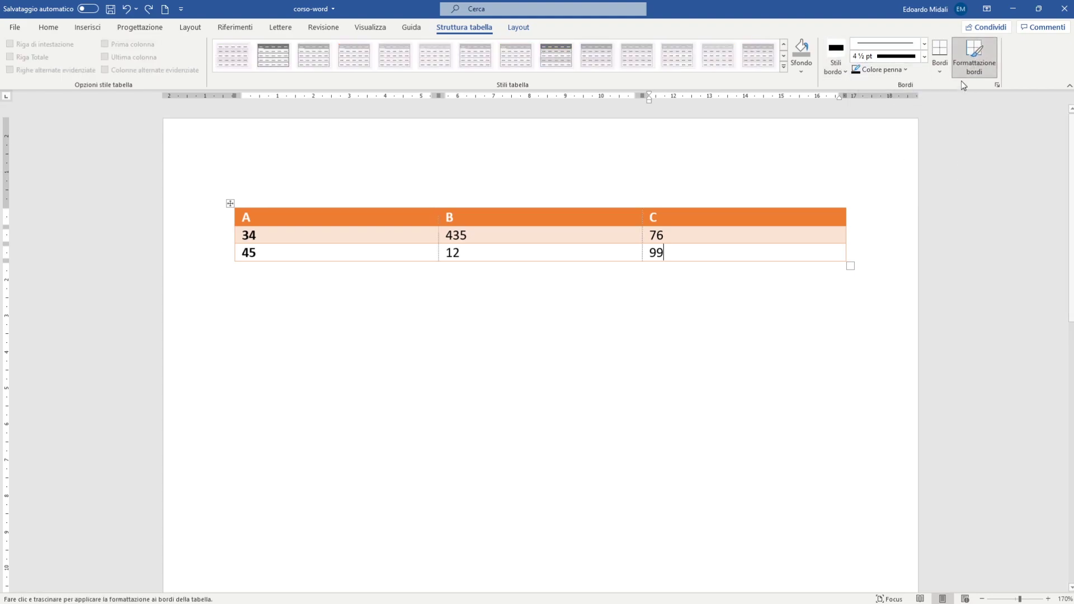
Paint thick 4½ pt borders along the bottom edge, under A, and around column C
left_click(967, 66)
left_click(969, 60)
key("Escape")
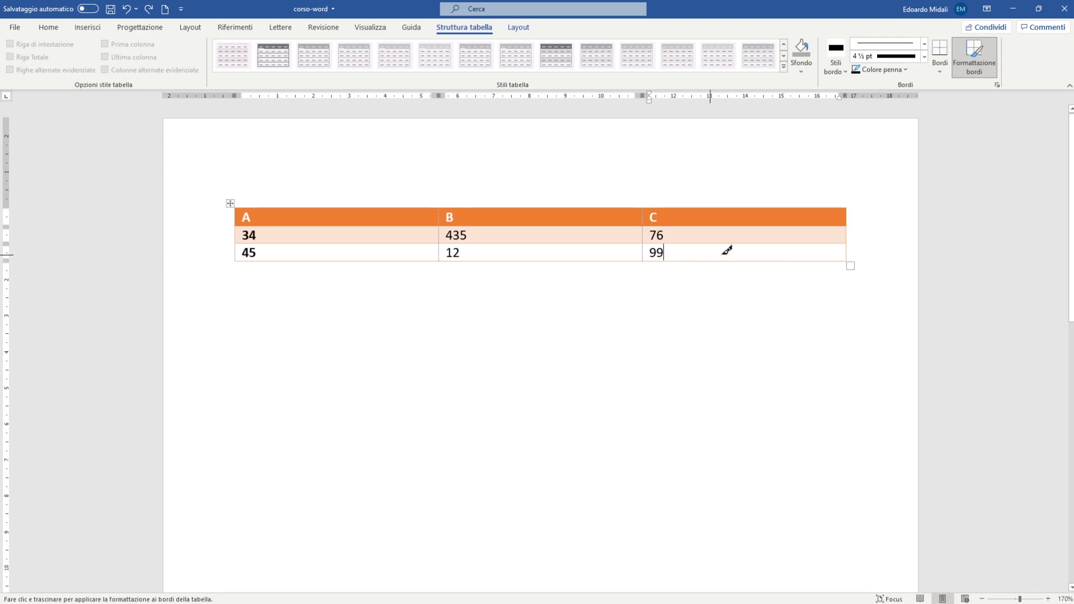
left_click_drag(843, 259, 383, 266)
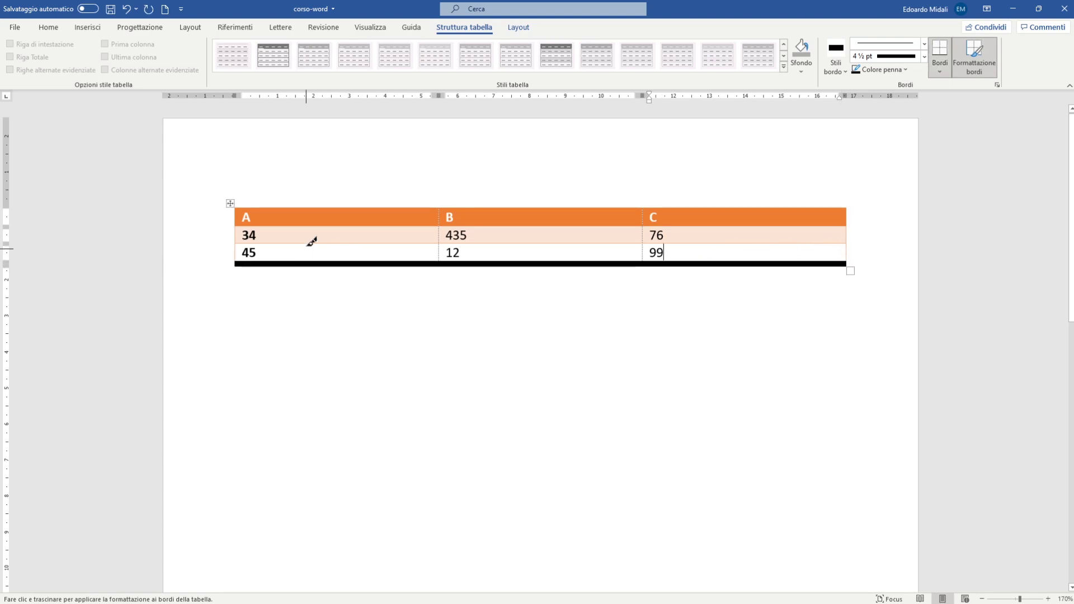
left_click_drag(252, 225, 339, 224)
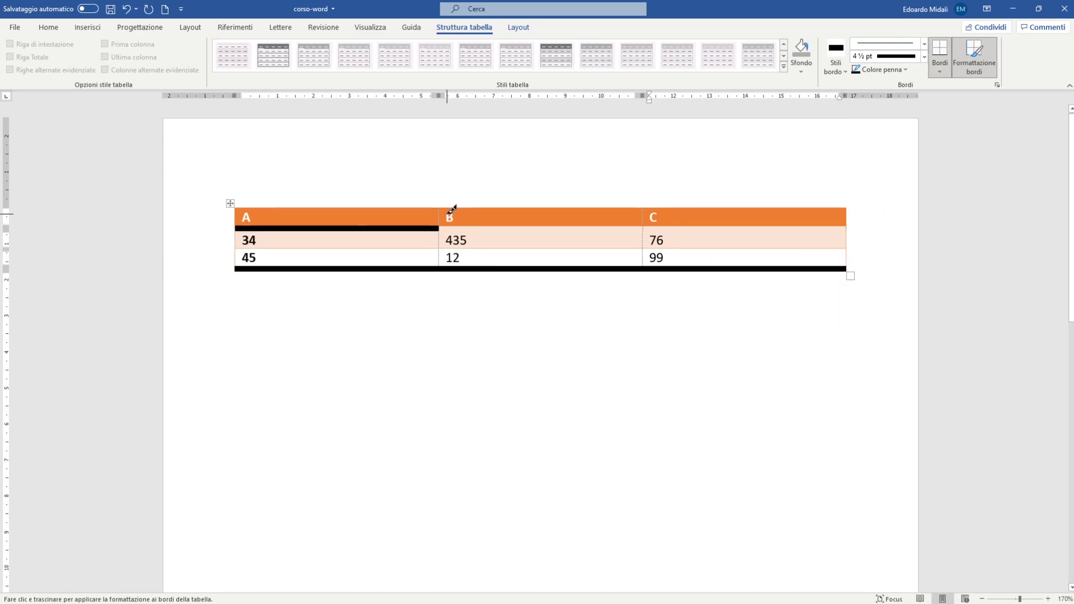
left_click_drag(452, 209, 443, 263)
mouse_move(642, 208)
left_mouse_down()
mouse_move(794, 192)
mouse_move(845, 200)
mouse_move(849, 273)
left_mouse_up()
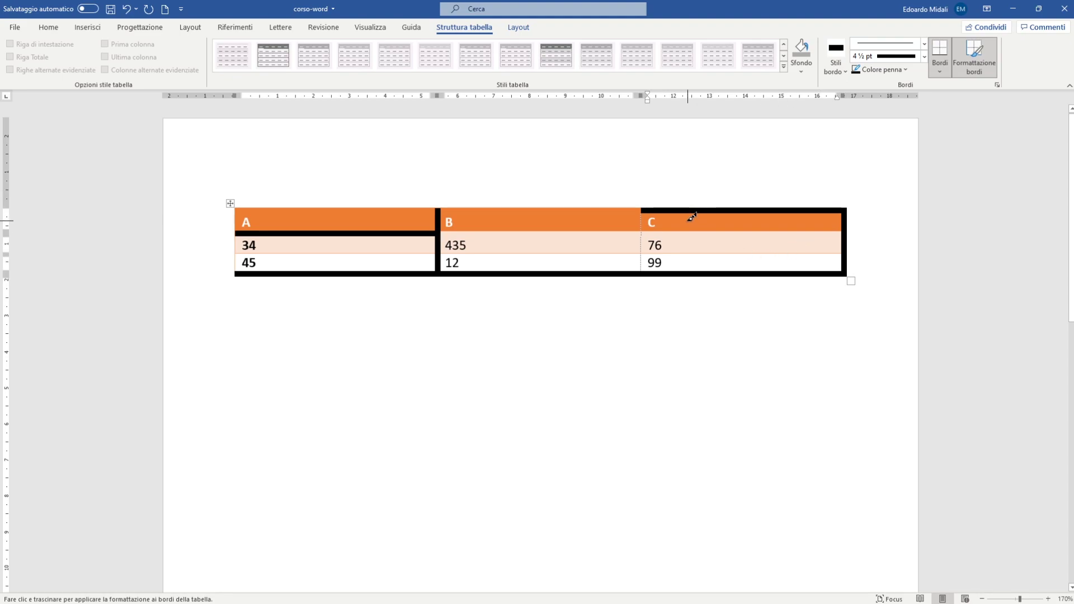
mouse_move(647, 205)
left_mouse_down()
mouse_move(642, 249)
mouse_move(775, 243)
left_mouse_up()
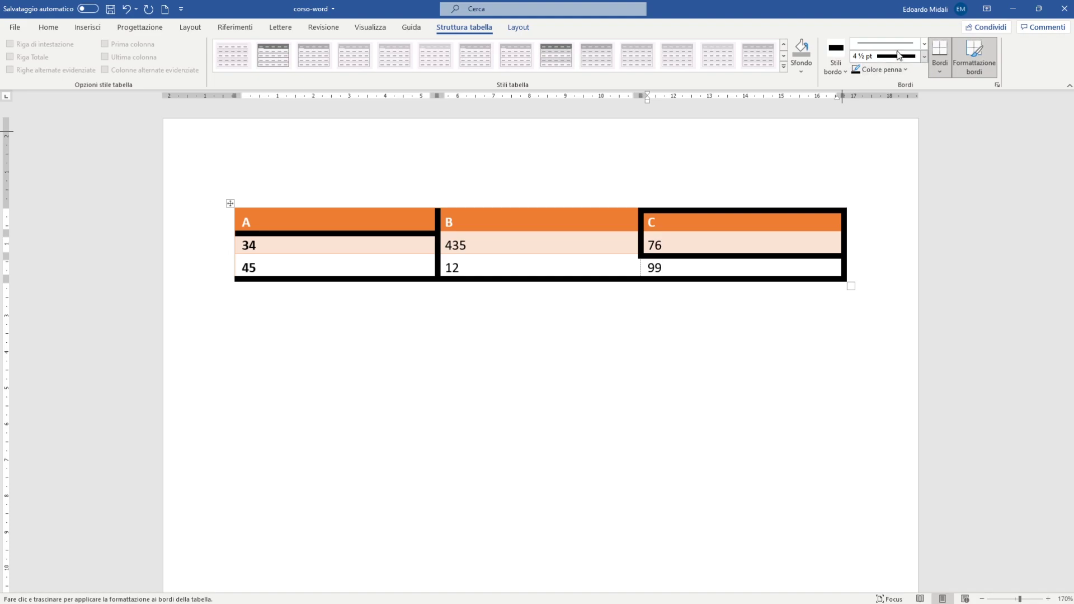
Stop border painting and undo the thick painted borders with three Ctrl+Z
left_click(903, 69)
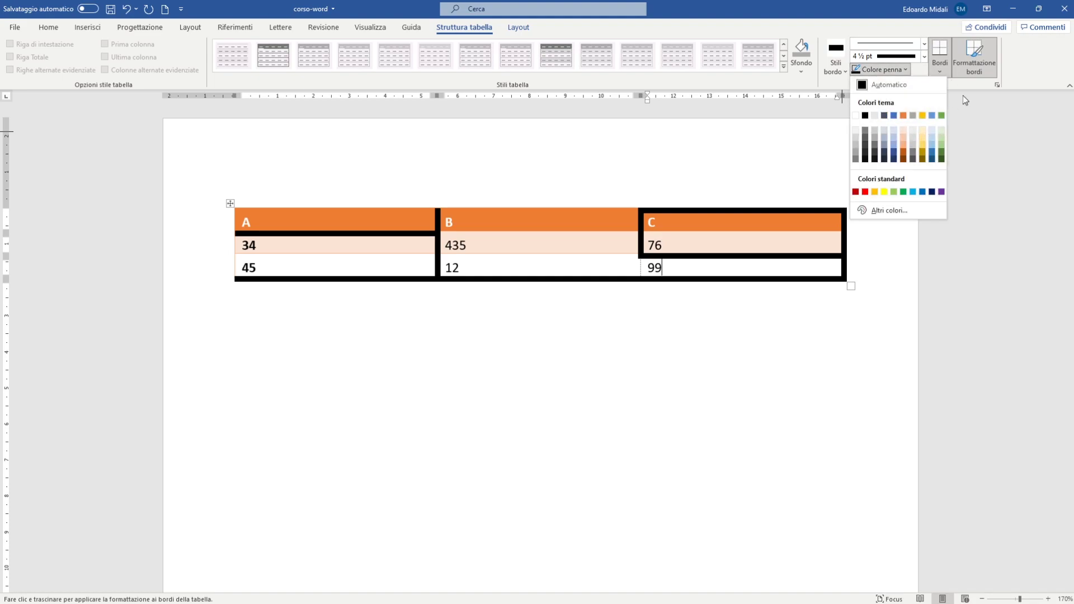
key("Escape")
key("Escape")
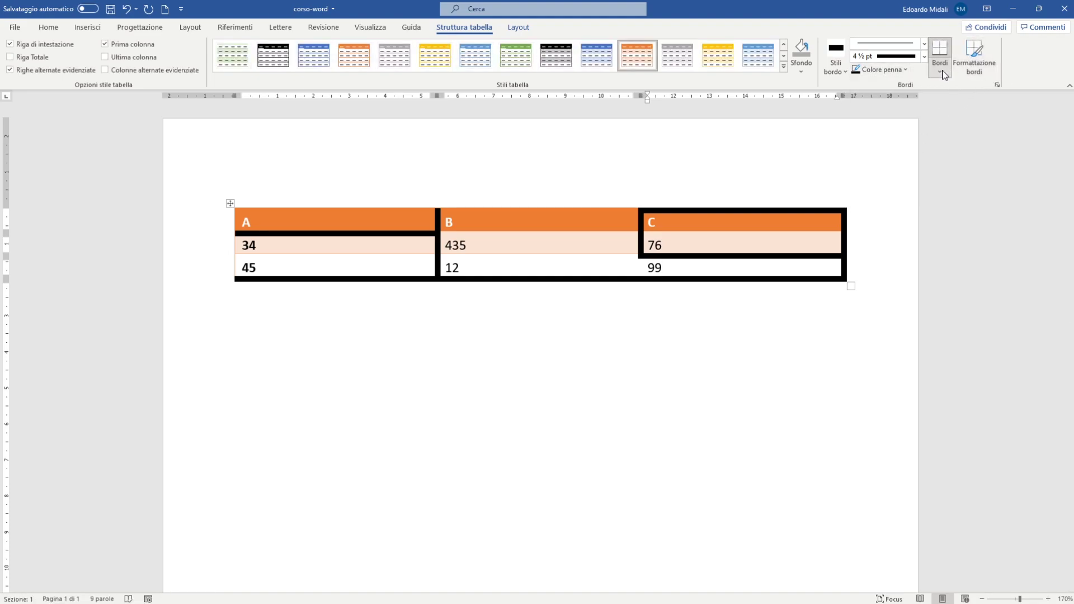
left_click(861, 249)
key("ctrl+z")
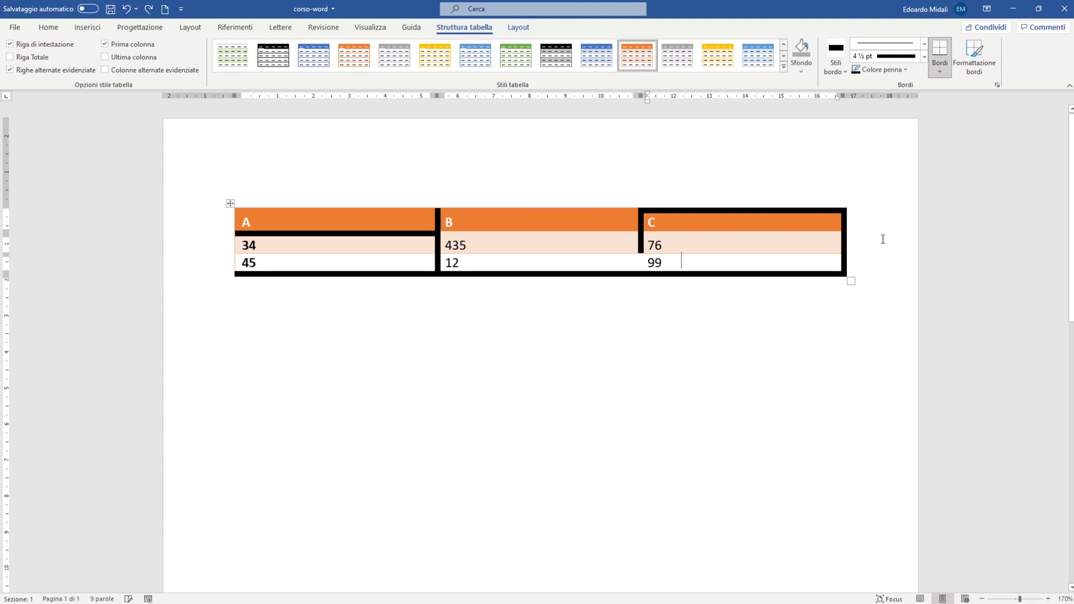
key("ctrl+z")
key("ctrl+z")
key("ctrl+z")
key("ctrl+z")
key("ctrl+z")
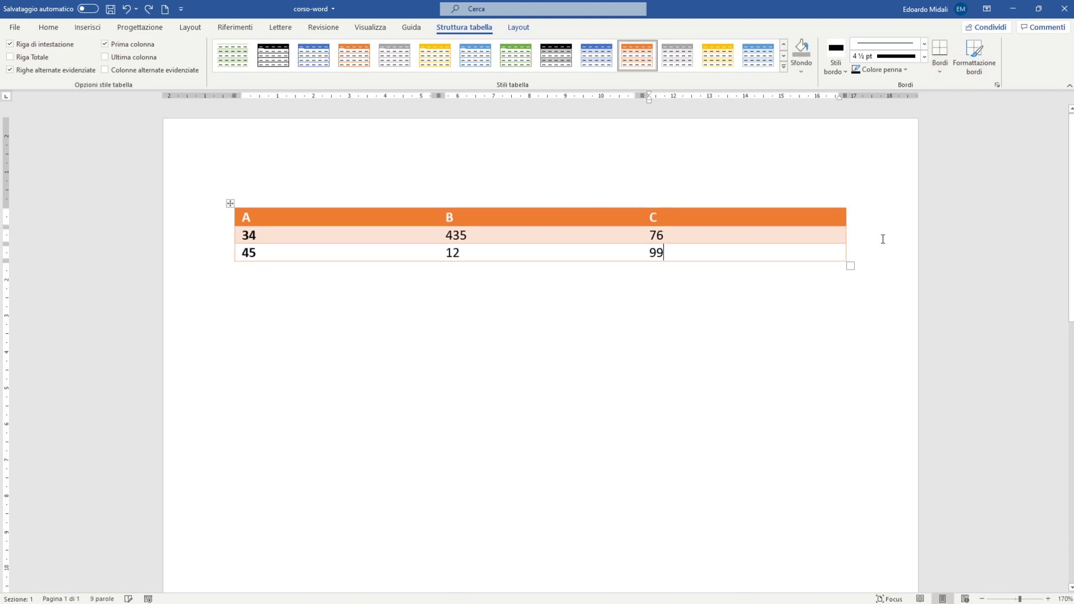
key("ctrl+z")
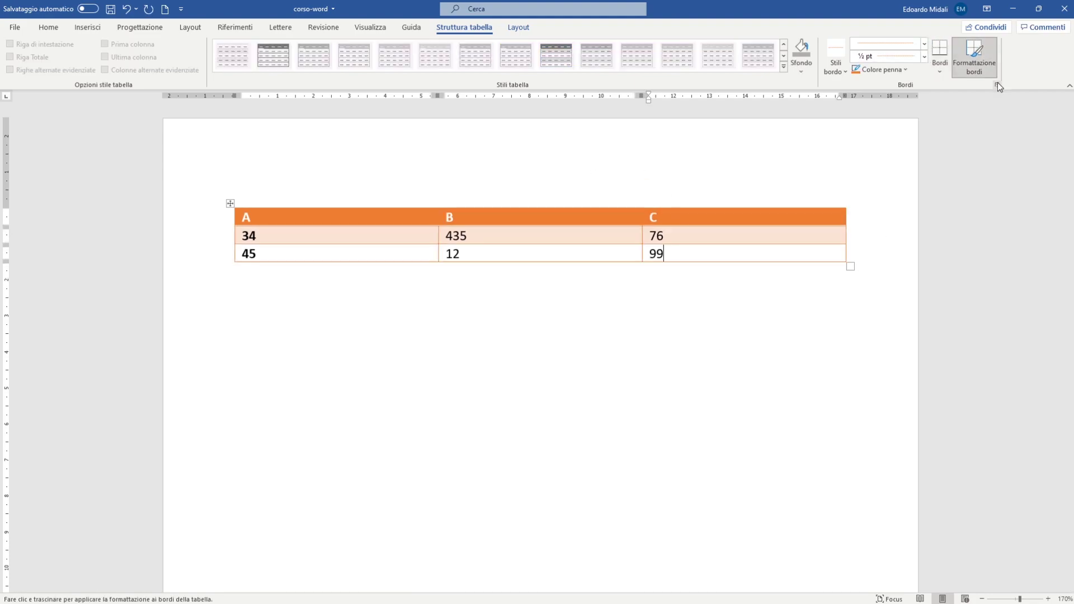
left_click(996, 84)
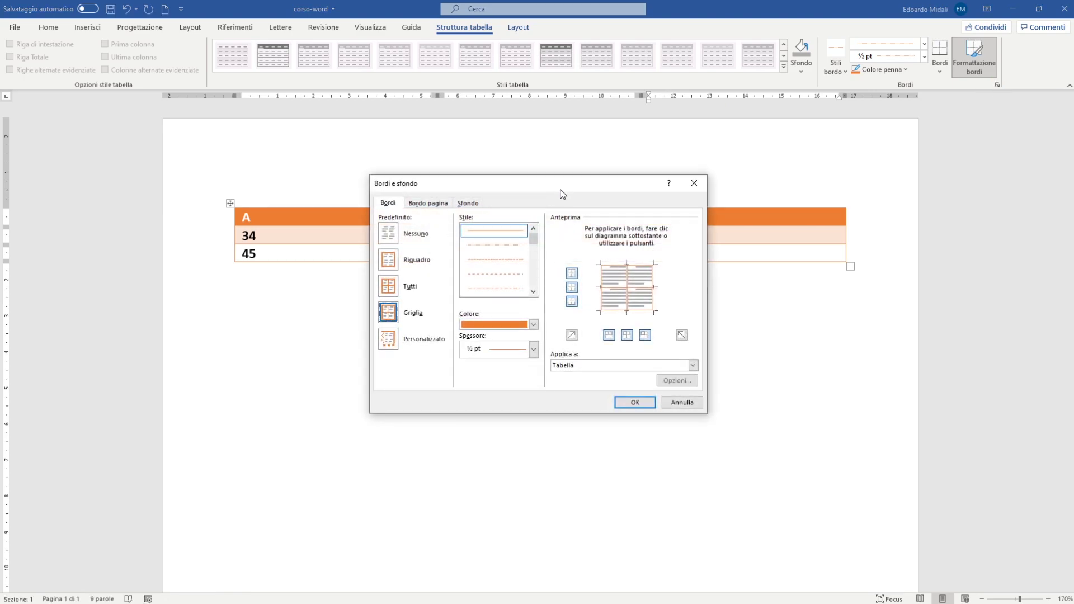
left_click_drag(561, 192, 692, 176)
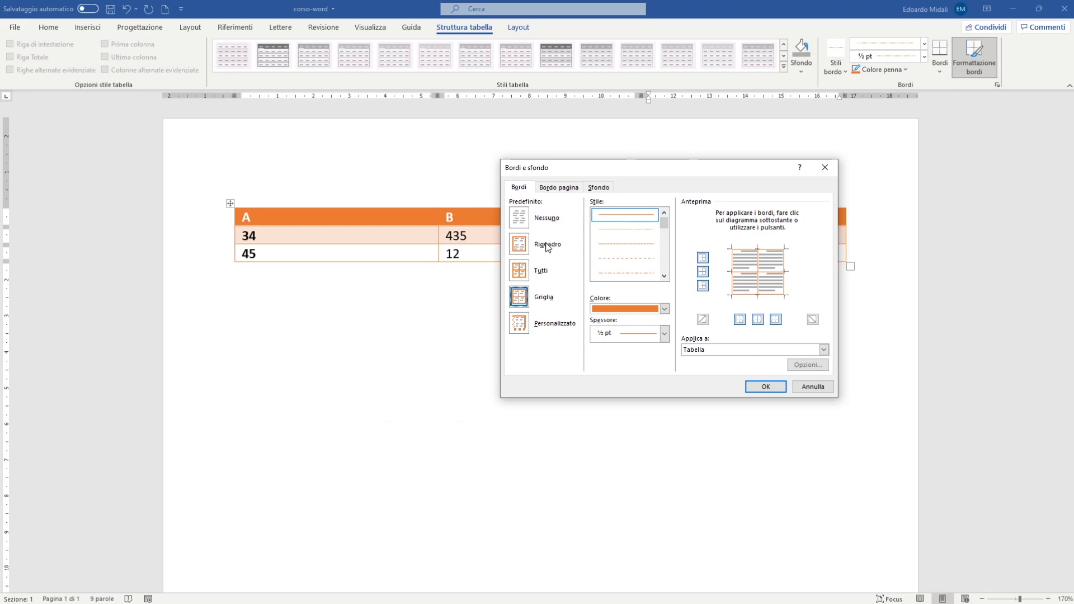
scroll(666, 271, "down", 3)
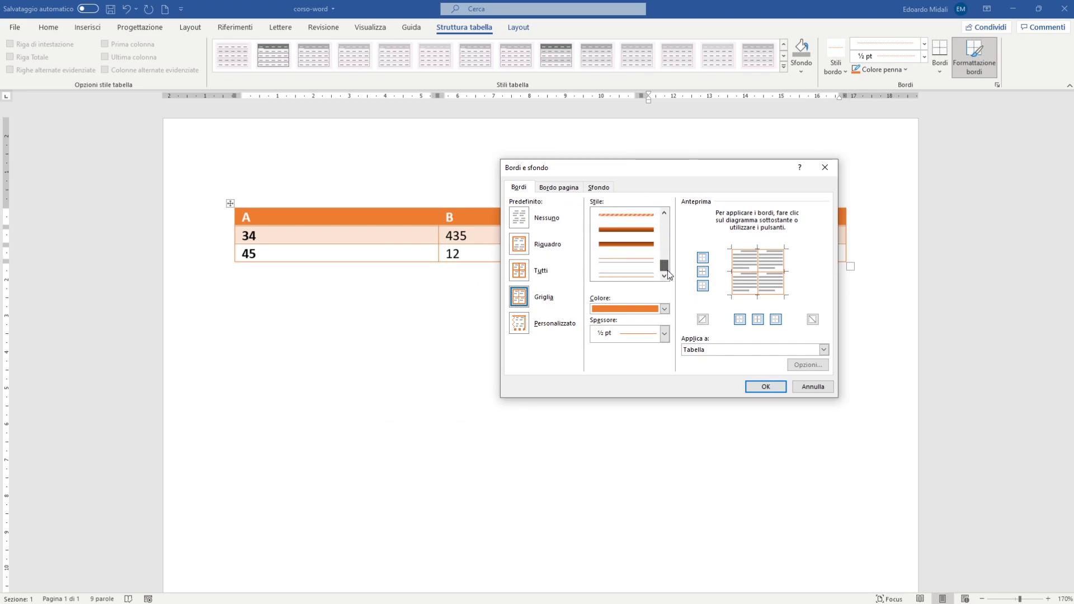
scroll(667, 270, "up", 5)
left_click(823, 350)
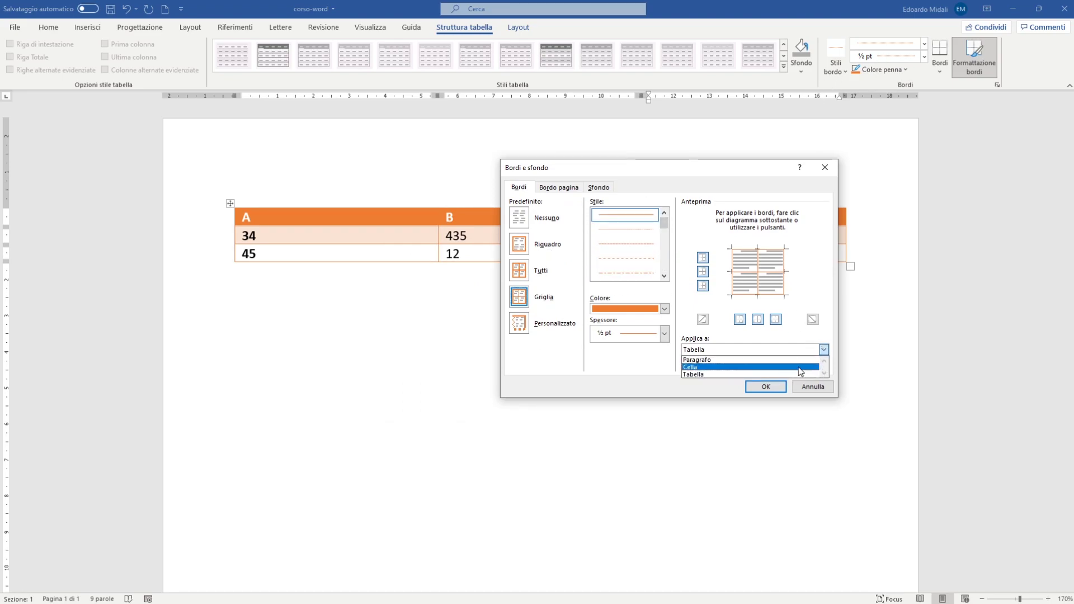
left_click(733, 374)
left_click(823, 350)
left_click(725, 365)
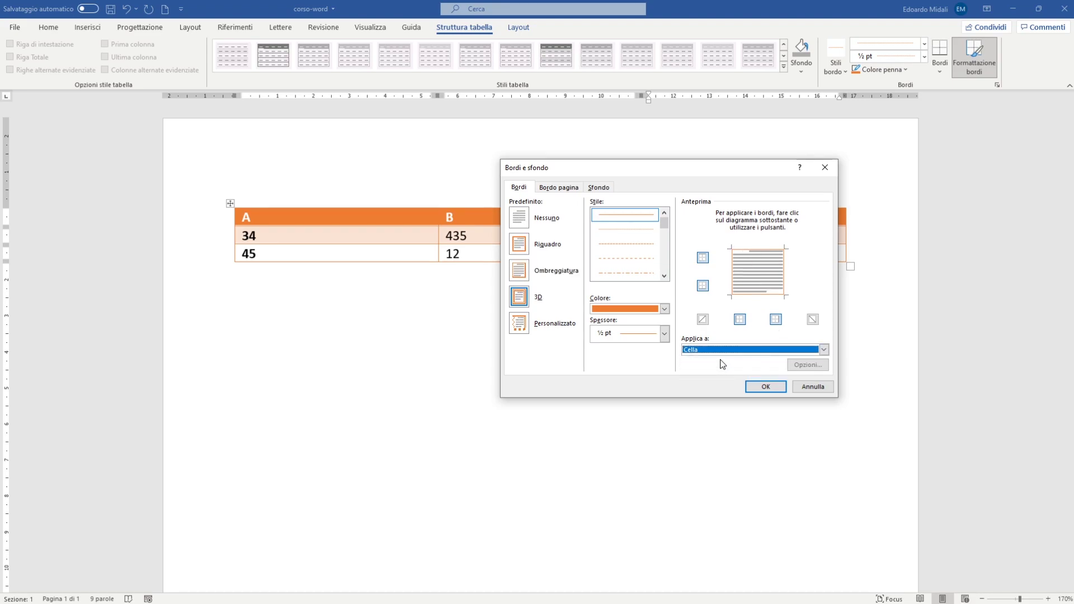
left_click(665, 333)
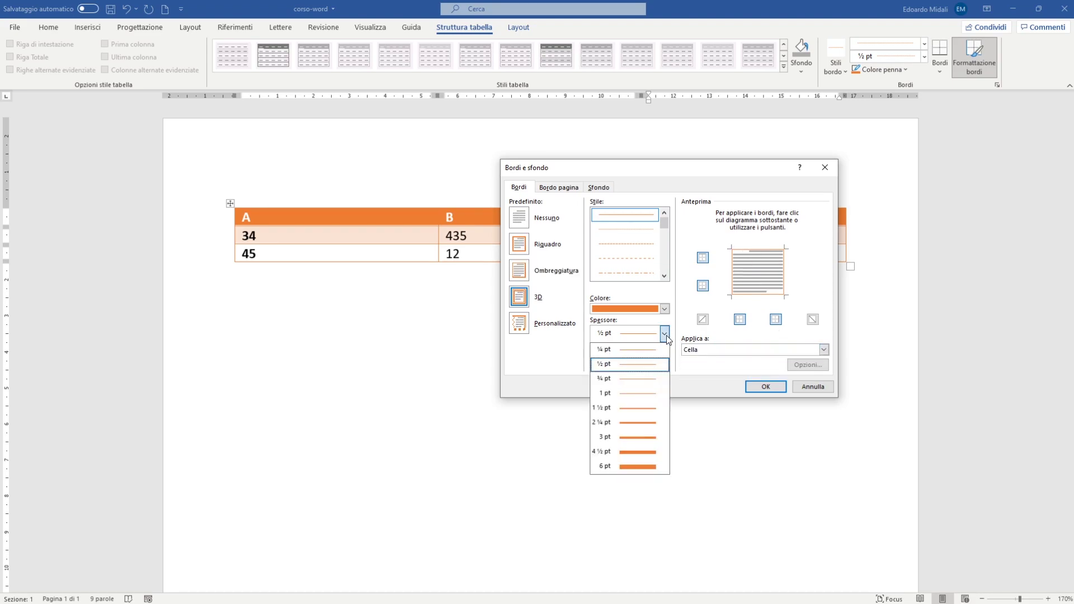
left_click(582, 392)
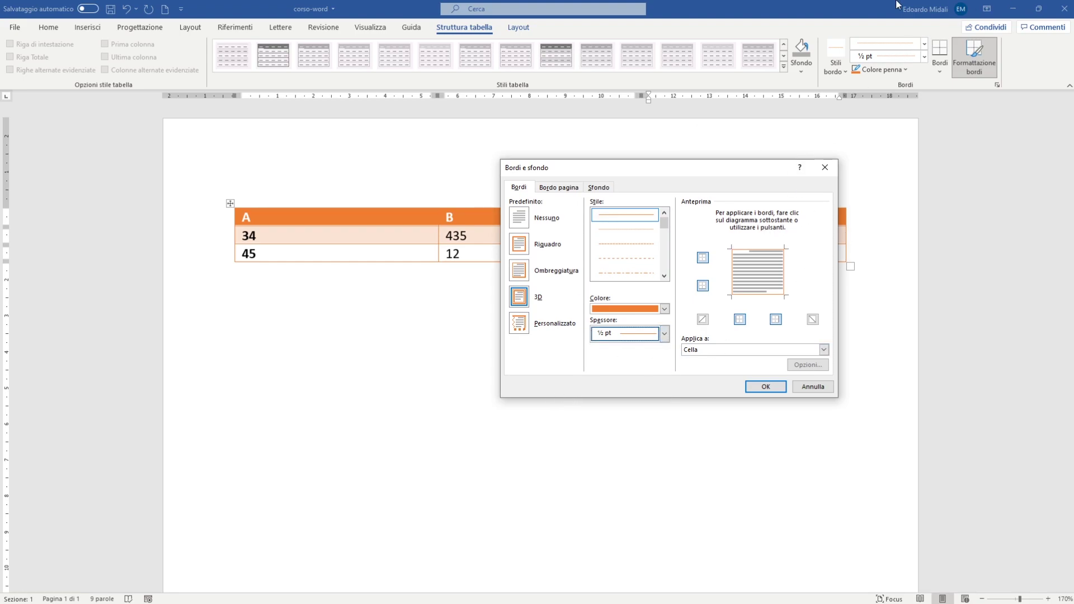
left_click(825, 167)
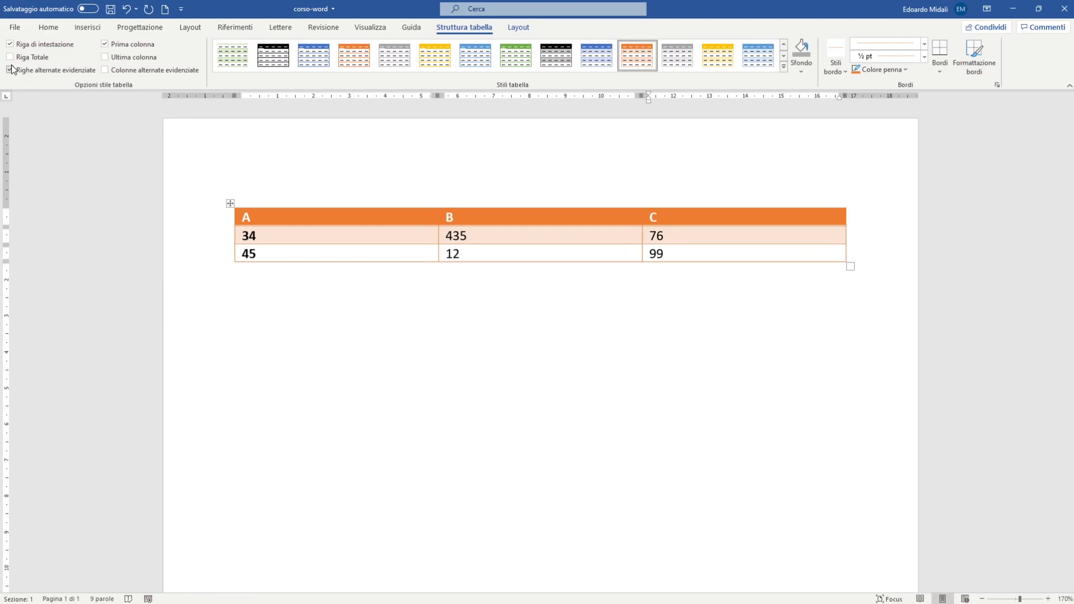
Replace headings A, B and C with Milano, Roma and Firenze
left_click(10, 45)
left_click(10, 47)
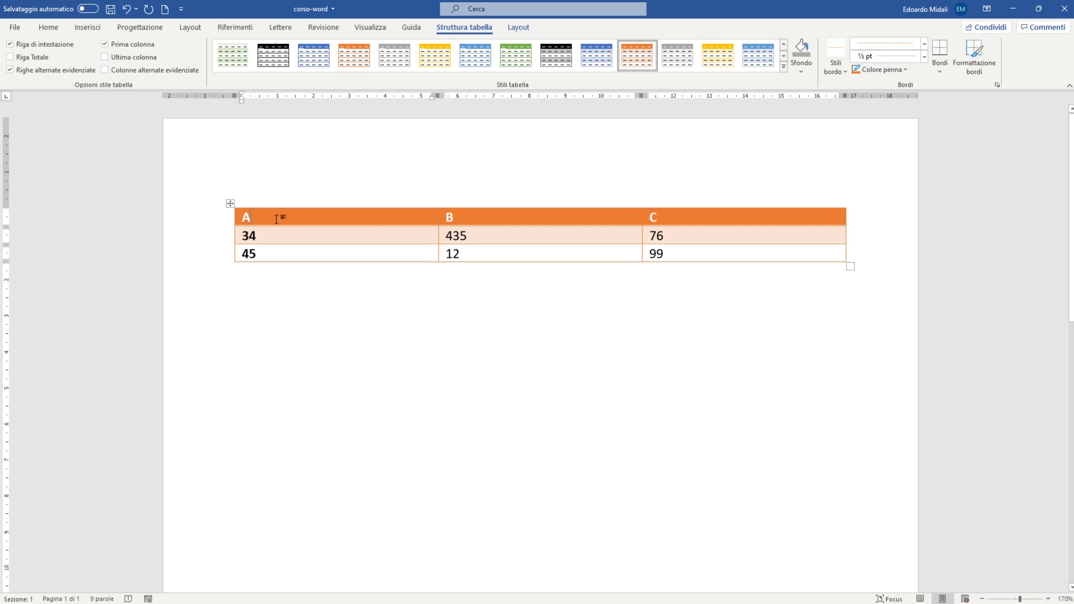
left_click_drag(276, 219, 245, 222)
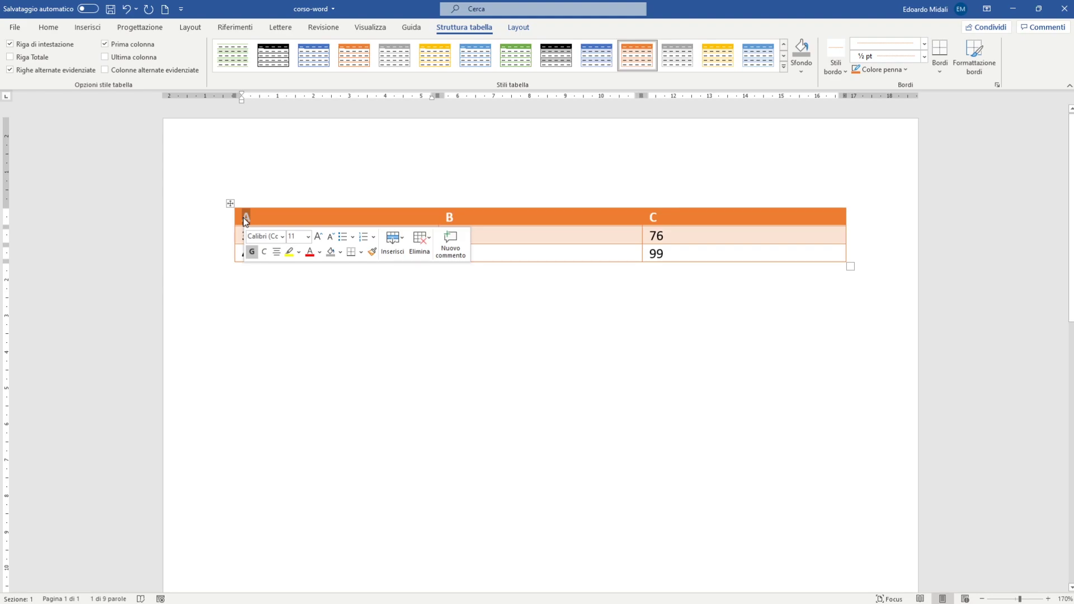
type("Milano")
key("Tab")
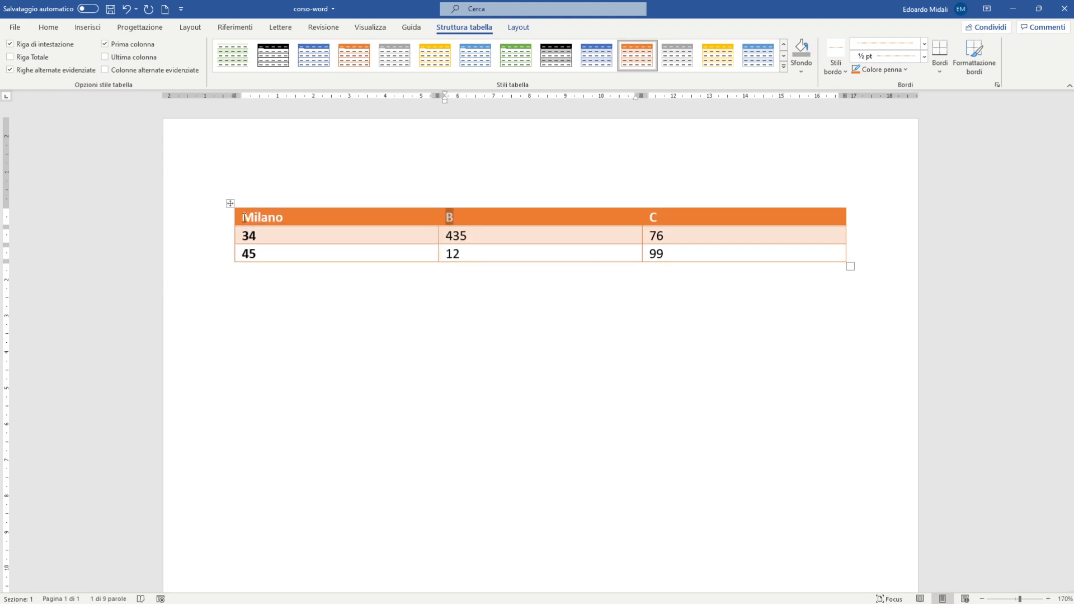
type("Roma")
key("Tab")
type("FI")
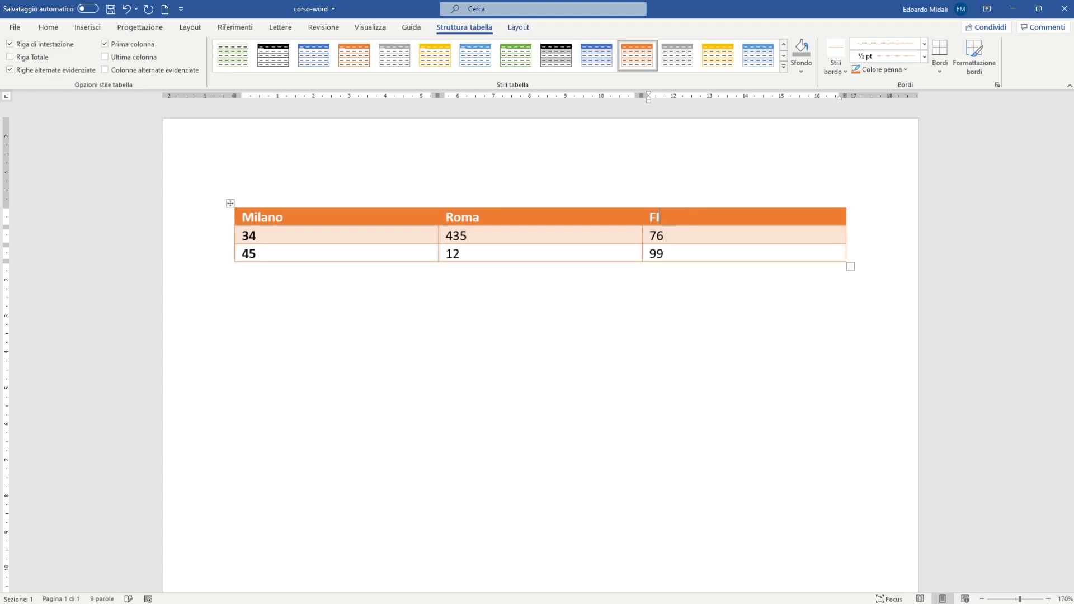
type("renzirenze")
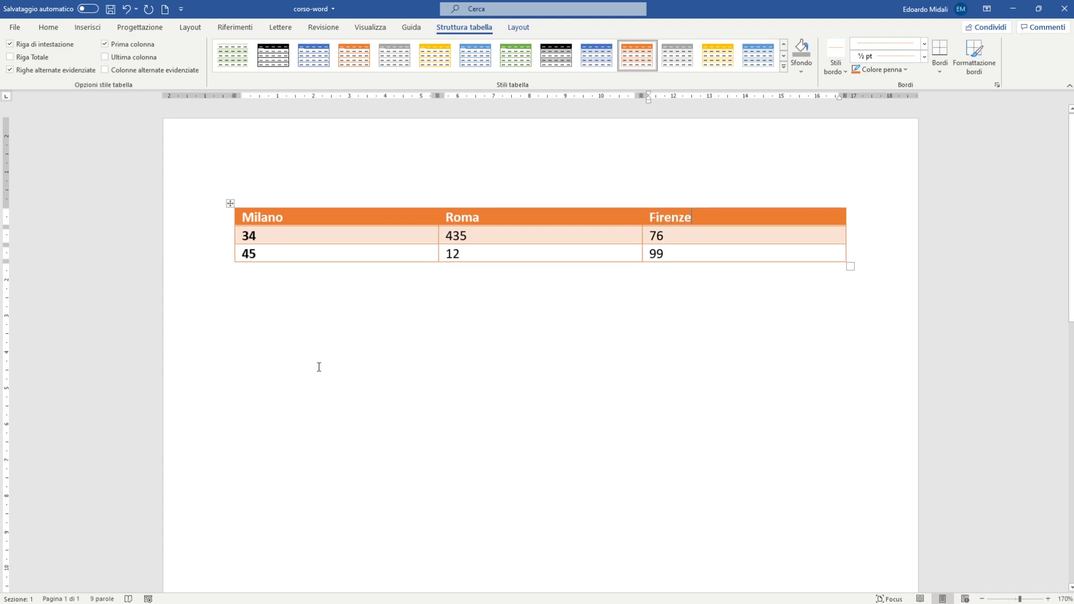
left_click(319, 364)
left_click(256, 236)
Toggle Riga di intestazione off and on, leaving the header row styling enabled
left_click(10, 45)
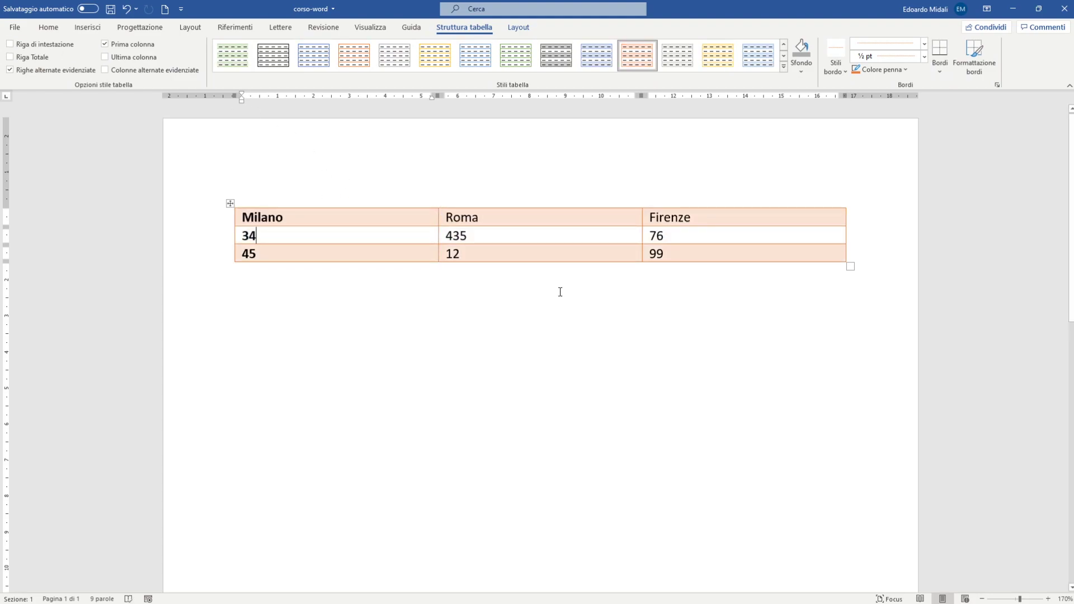
left_click_drag(428, 219, 697, 219)
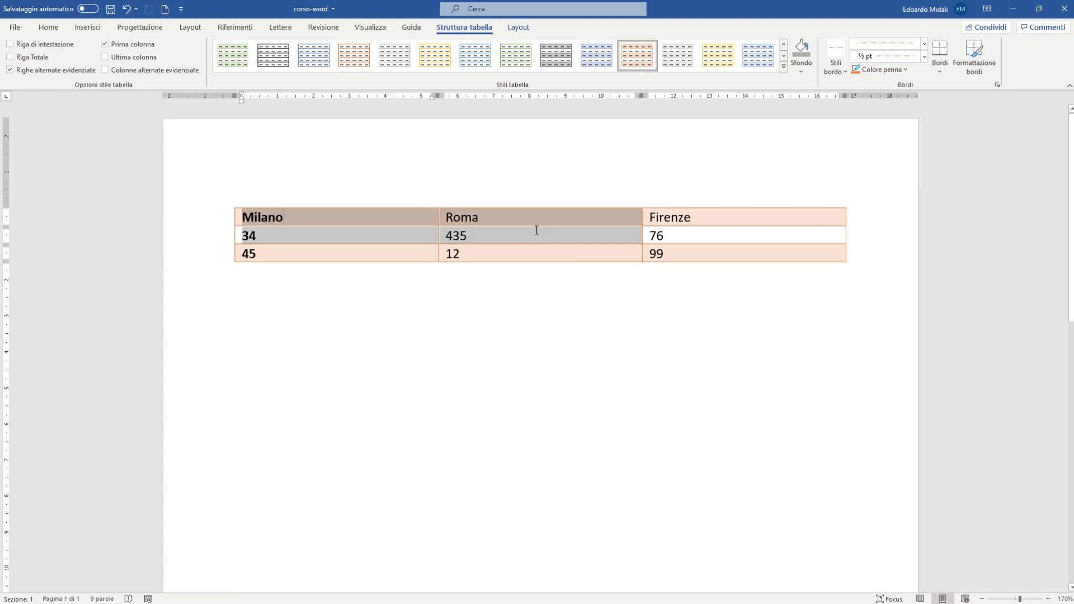
left_click(703, 219)
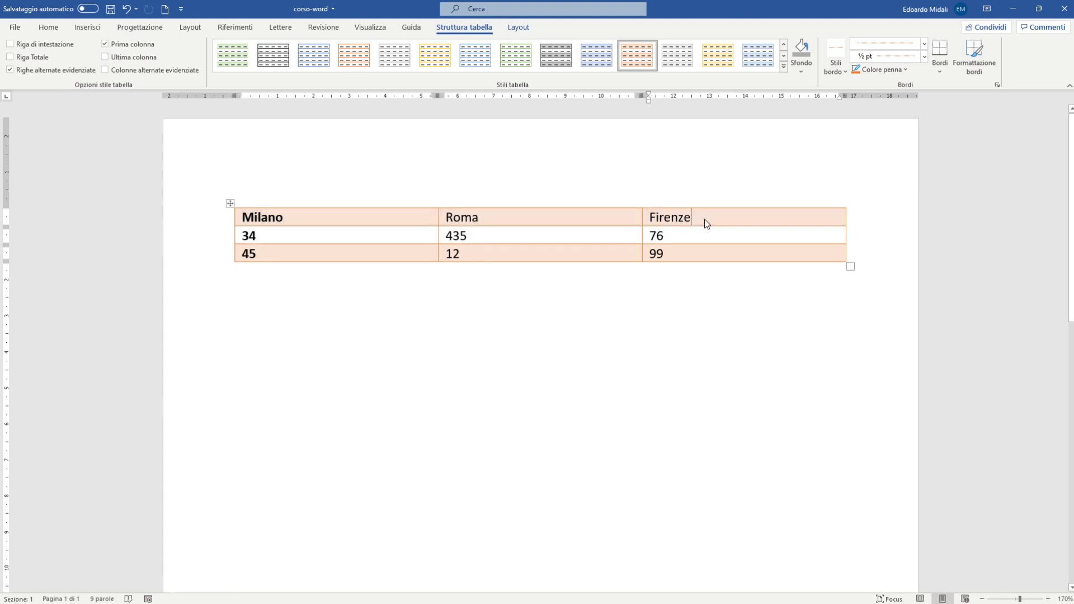
left_click(10, 44)
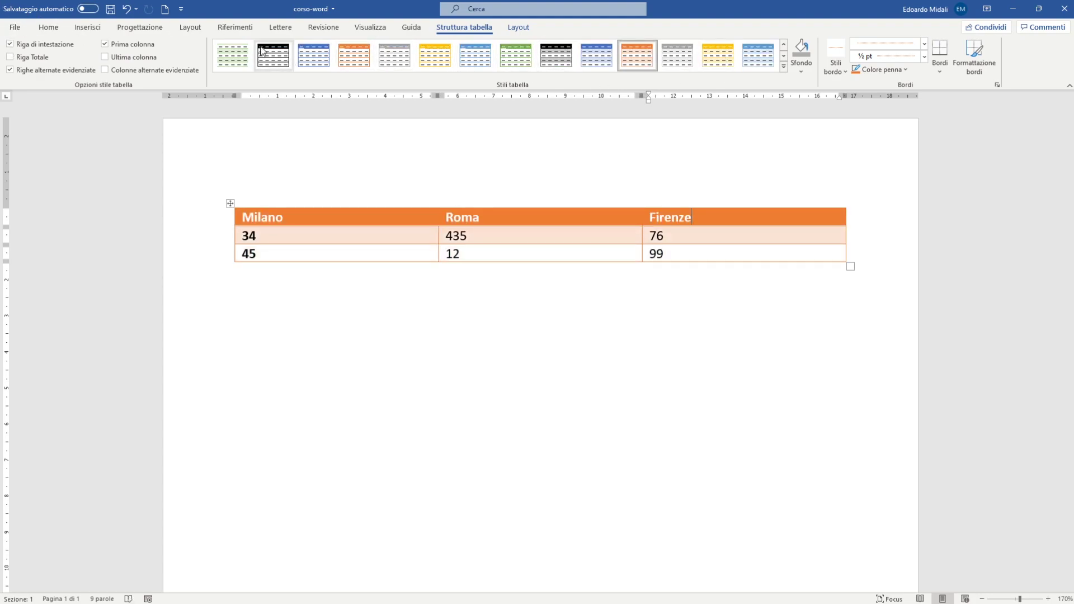
left_click(10, 46)
left_click(10, 46)
left_click(10, 46)
left_click(10, 45)
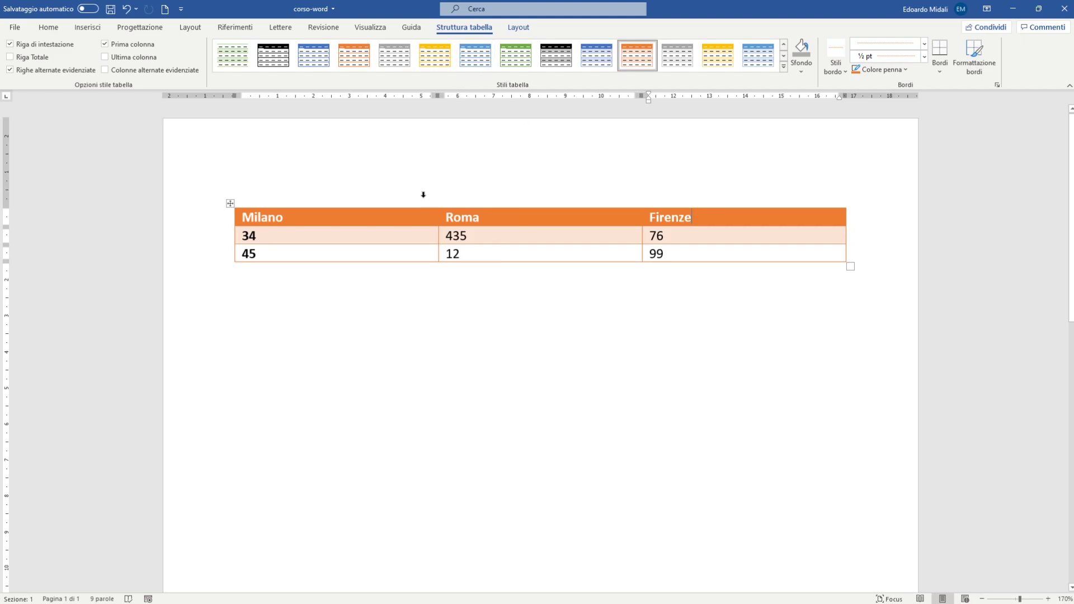
Apply the orange style with highlighted first column, then uncheck First Column
left_click(784, 56)
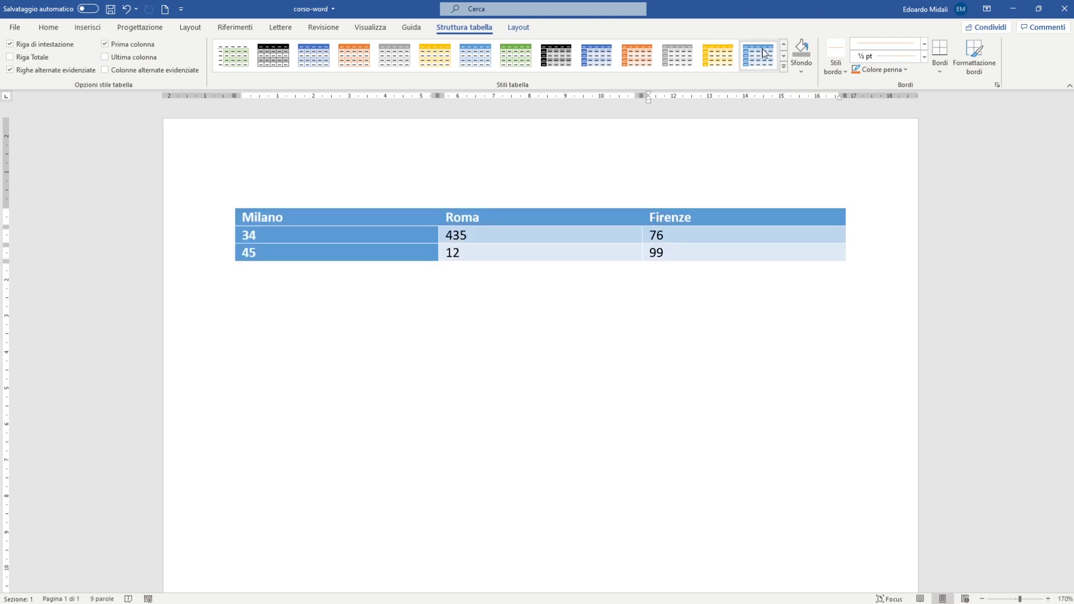
left_click(643, 59)
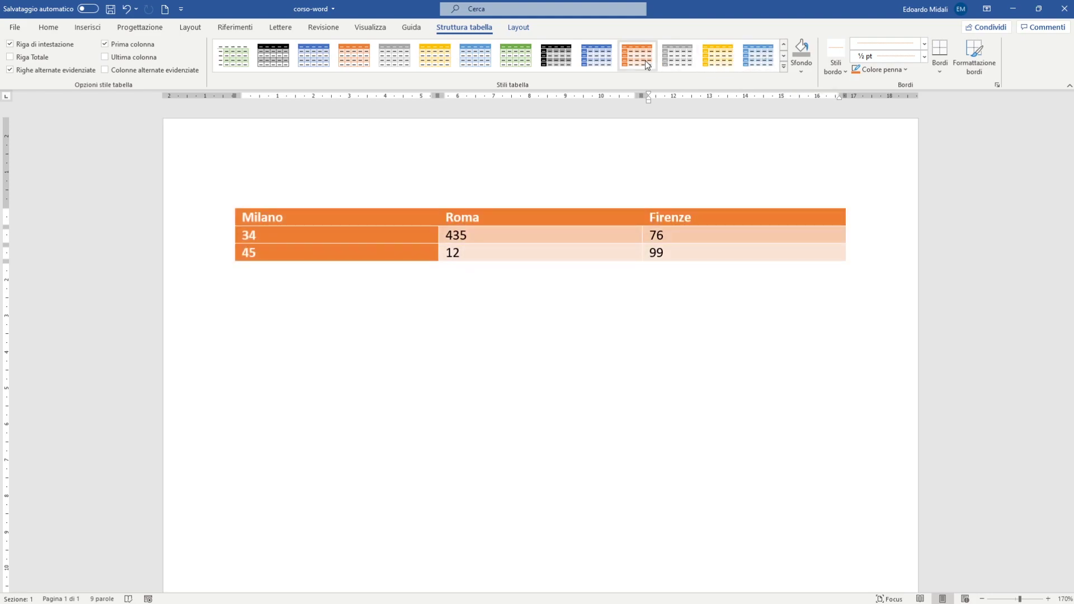
left_click(105, 44)
left_click(105, 44)
left_click(105, 44)
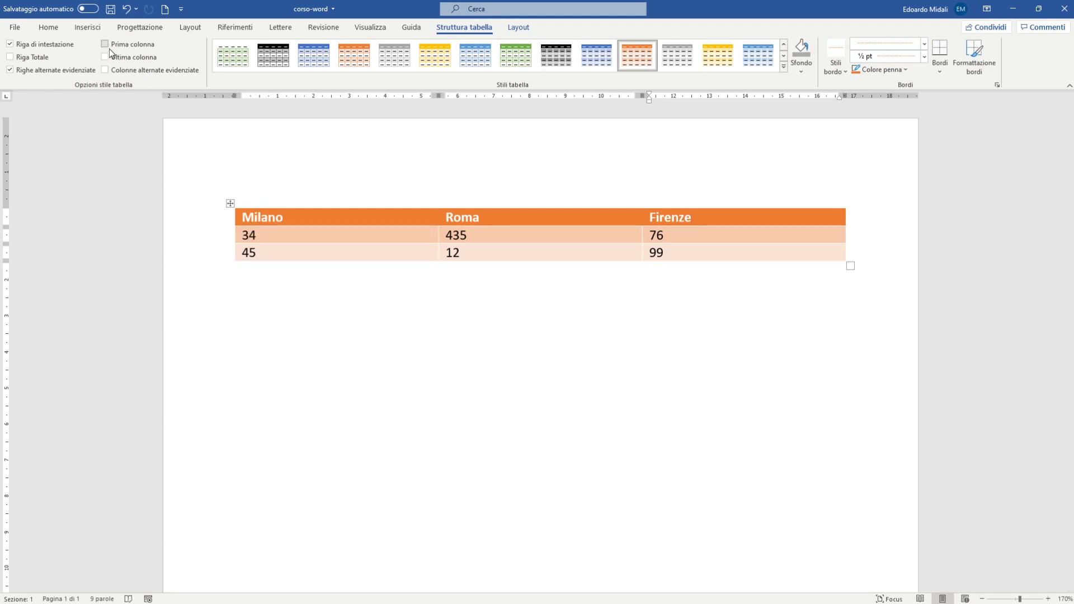
Try the yellow table style, toggling Prima colonna and Riga Totale, and enable Ultima colonna
left_click(106, 44)
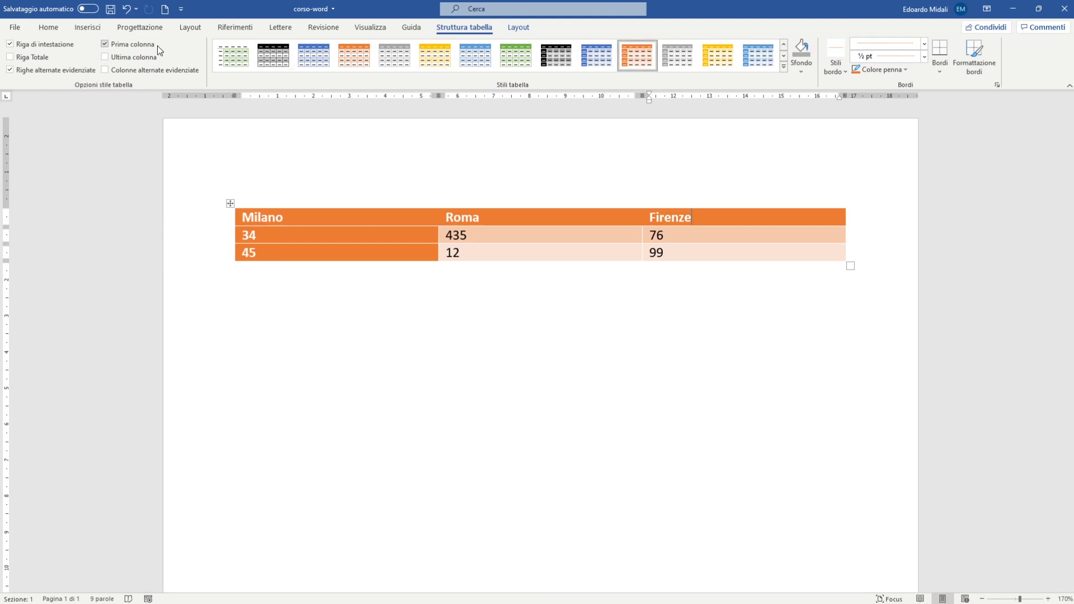
left_click(105, 45)
left_click(105, 45)
left_click(105, 47)
left_click(105, 47)
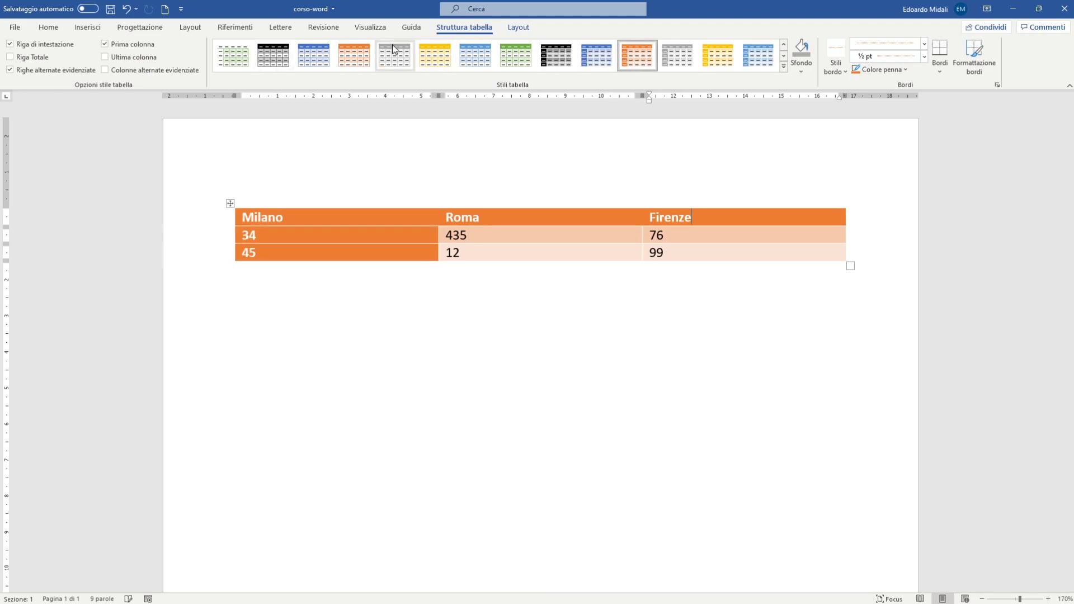
left_click(435, 55)
left_click(10, 57)
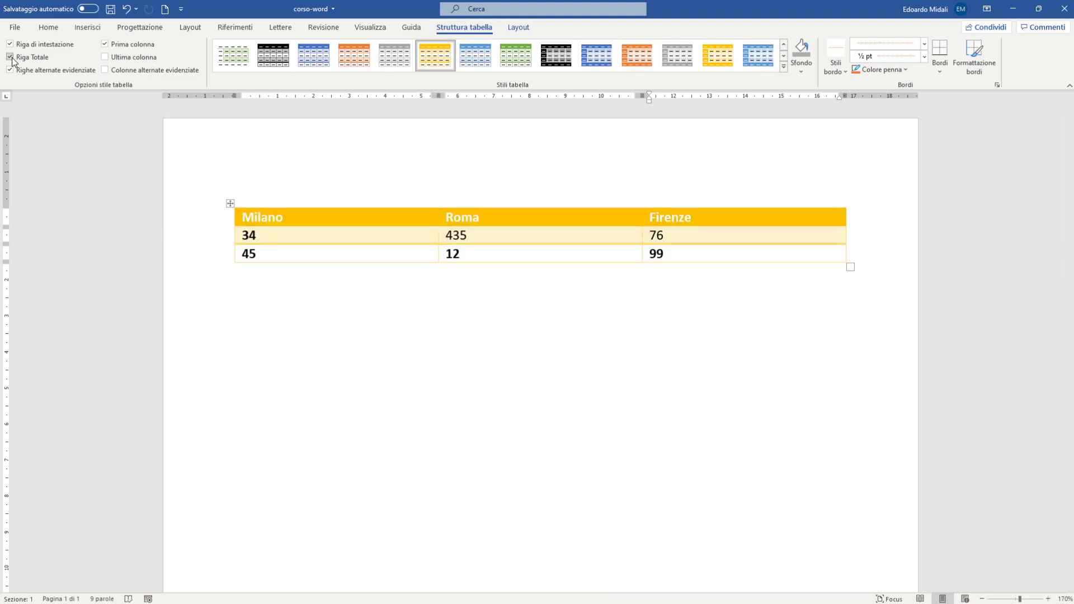
left_click(10, 57)
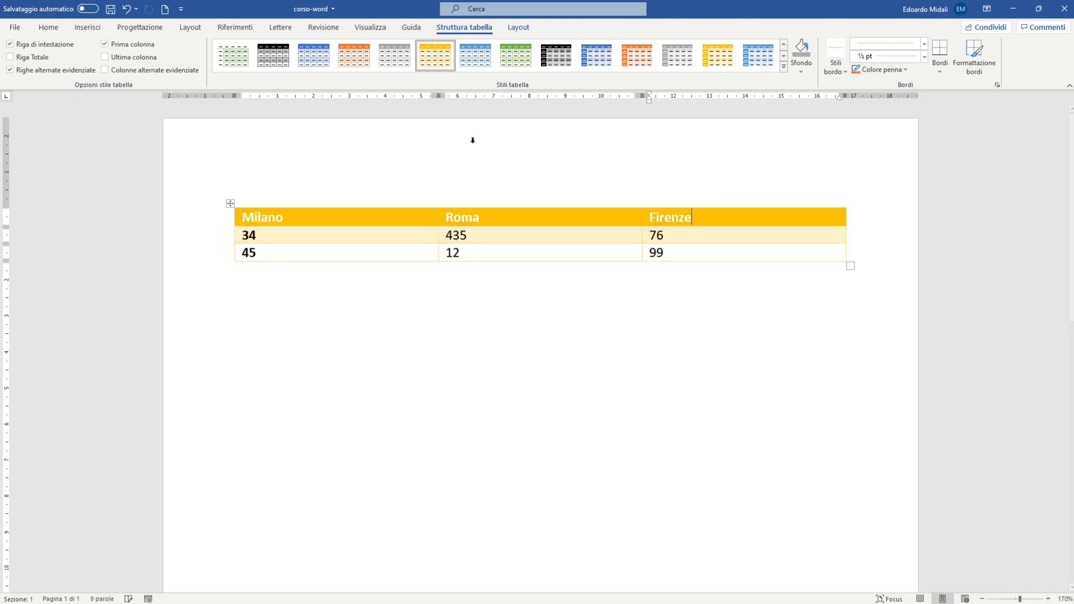
left_click(10, 57)
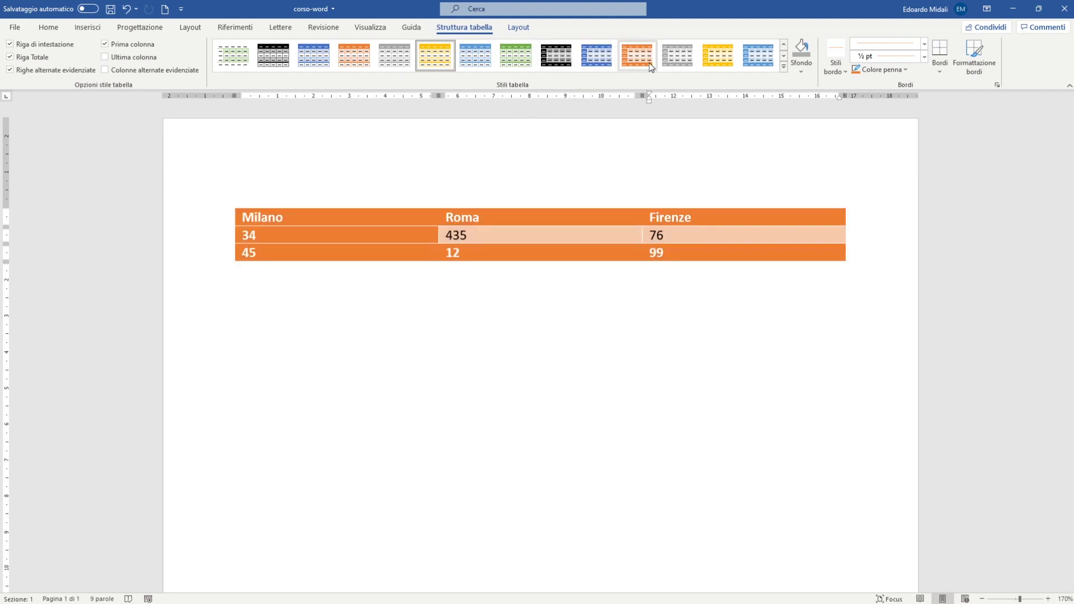
left_click(10, 58)
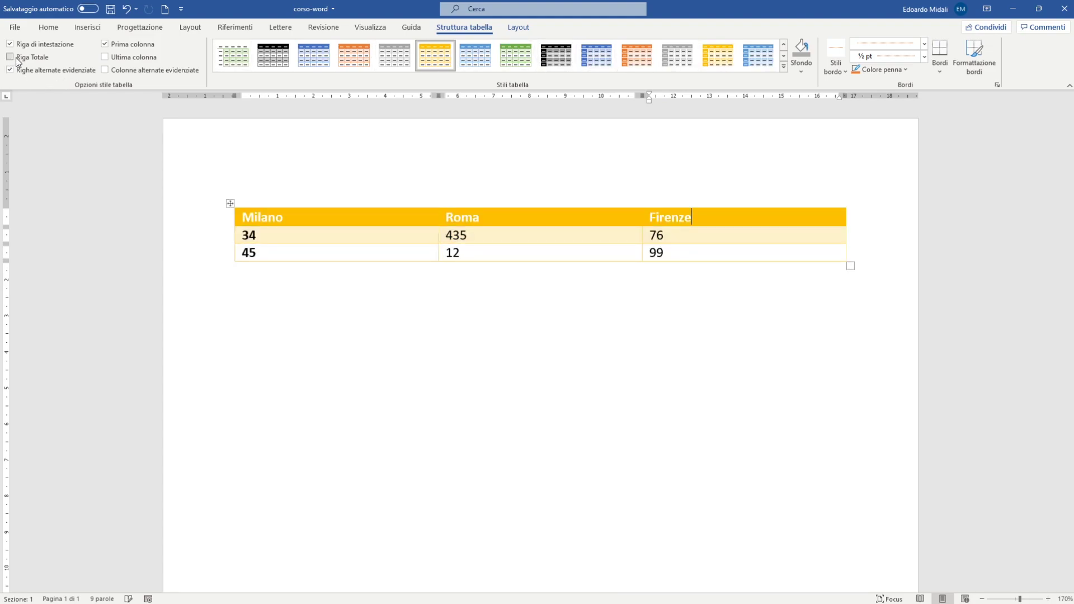
left_click(105, 58)
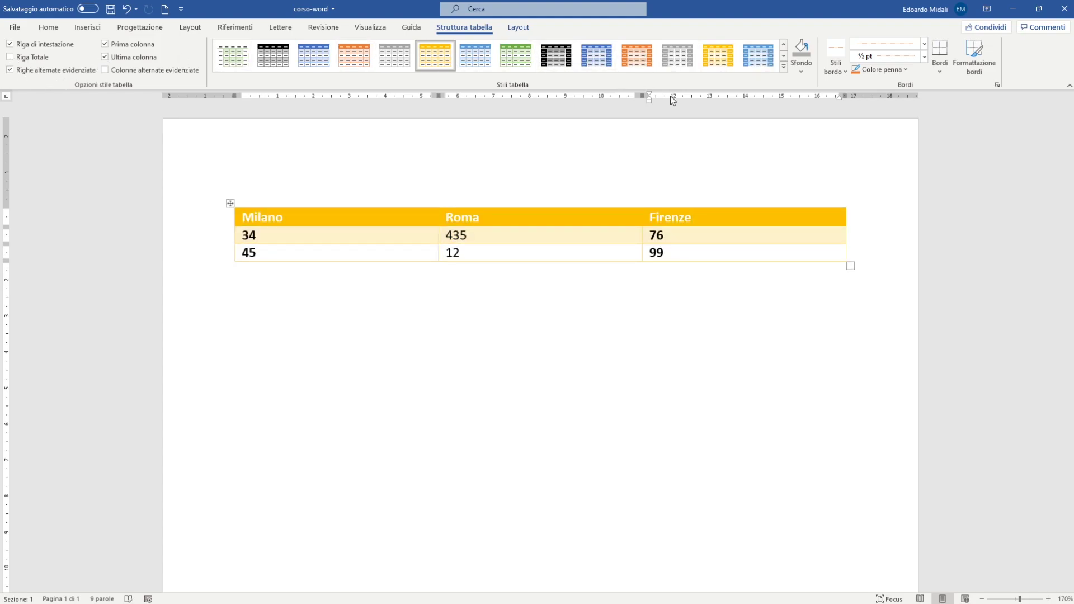
Apply the grey style with header and first column on, Riga Totale and Ultima colonna off
left_click(682, 56)
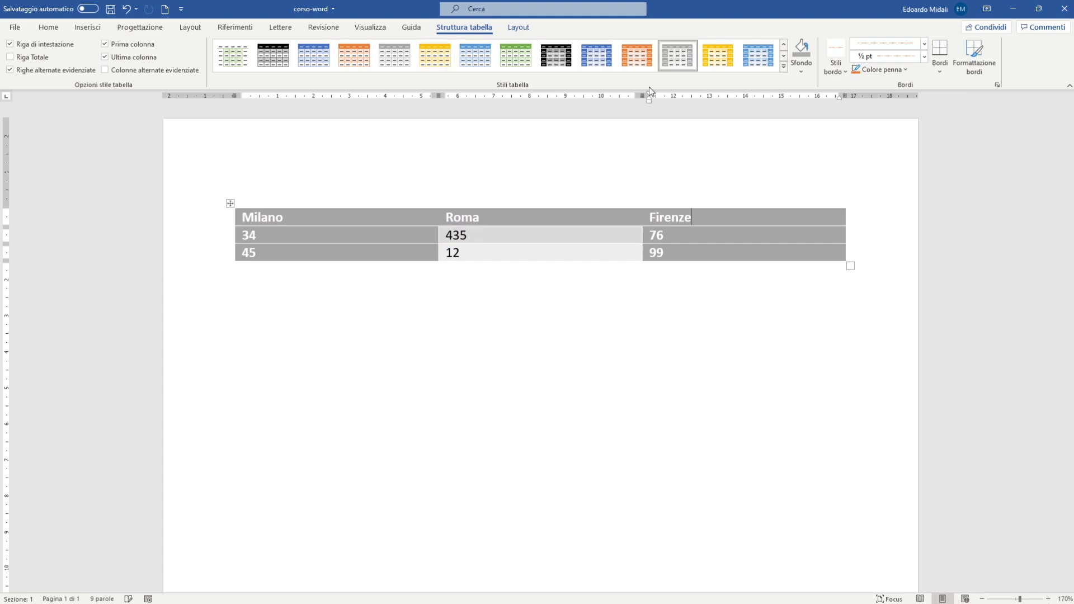
left_click(10, 57)
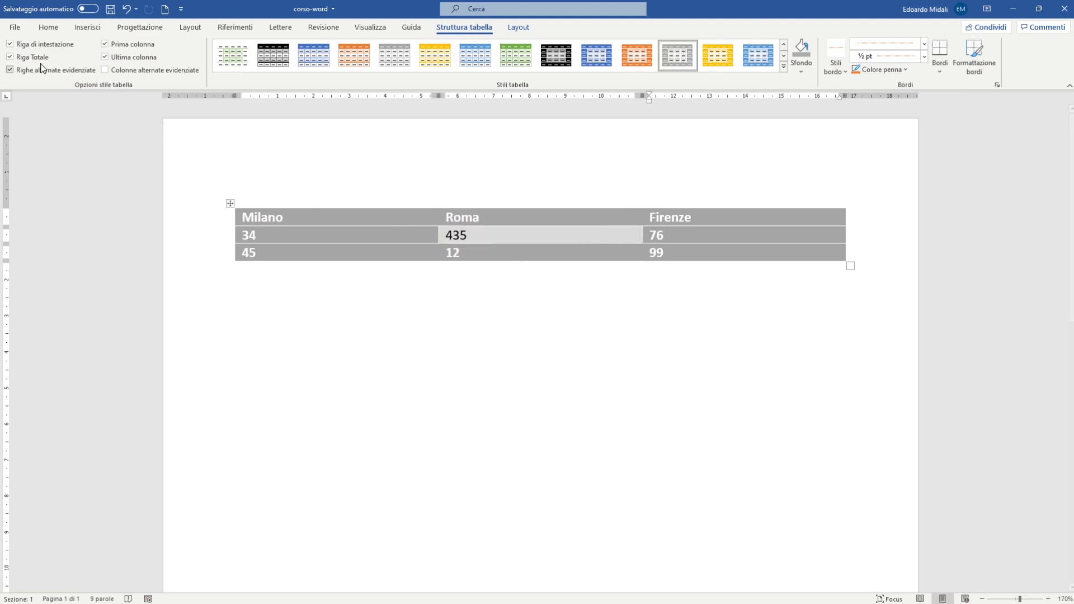
left_click(10, 57)
left_click(105, 58)
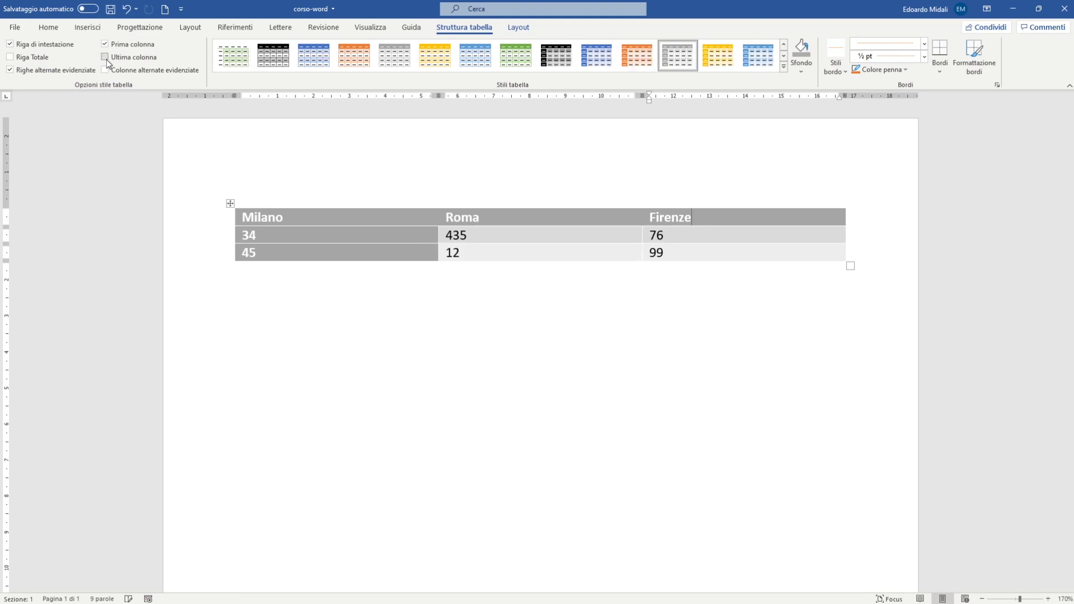
left_click(106, 57)
left_click(105, 44)
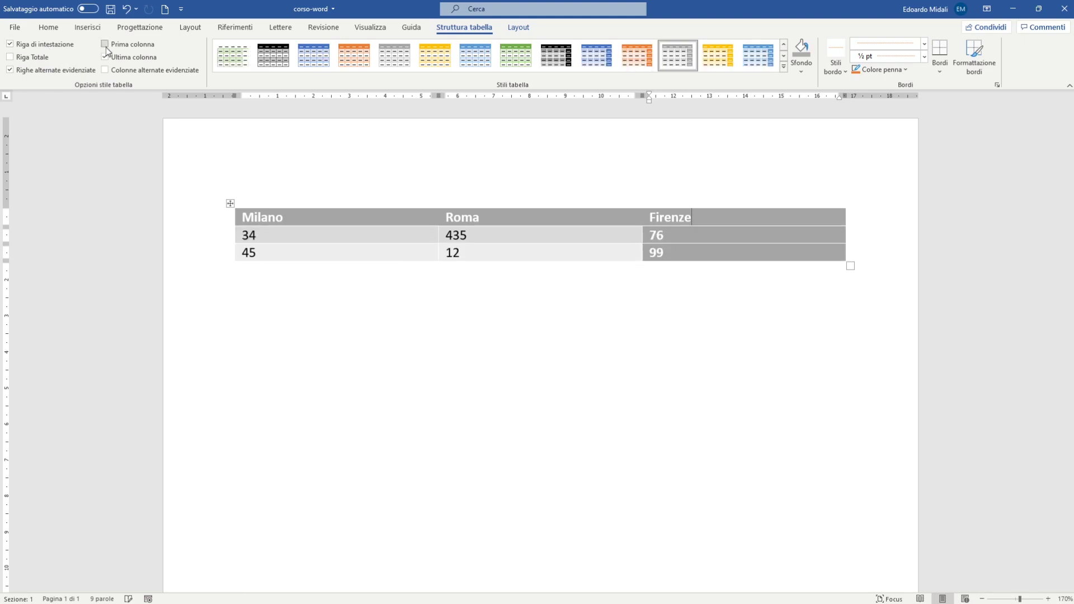
left_click(104, 44)
left_click(10, 44)
left_click(10, 44)
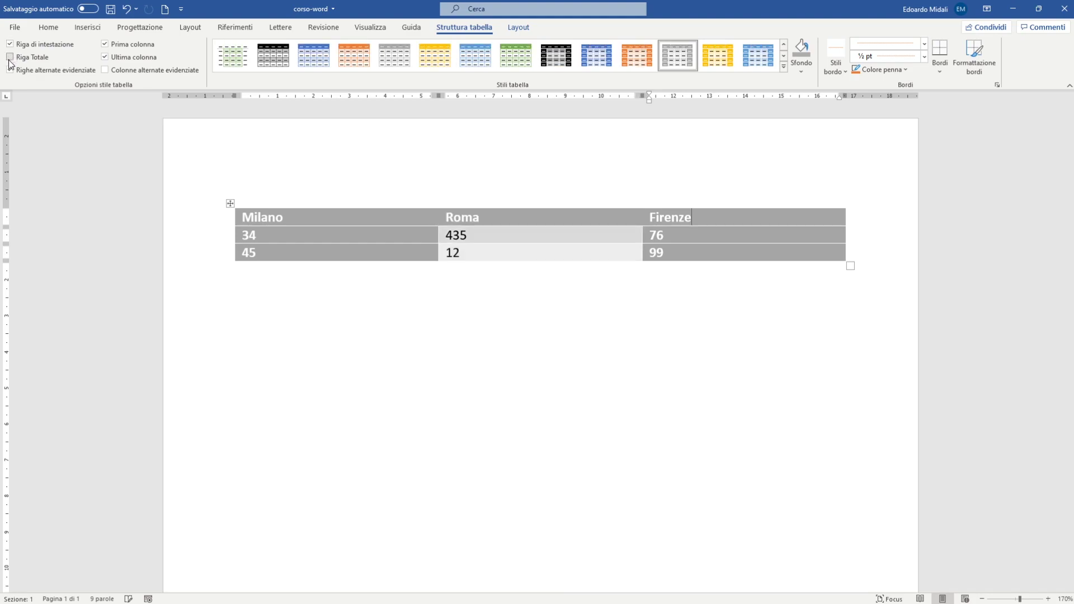
left_click(105, 57)
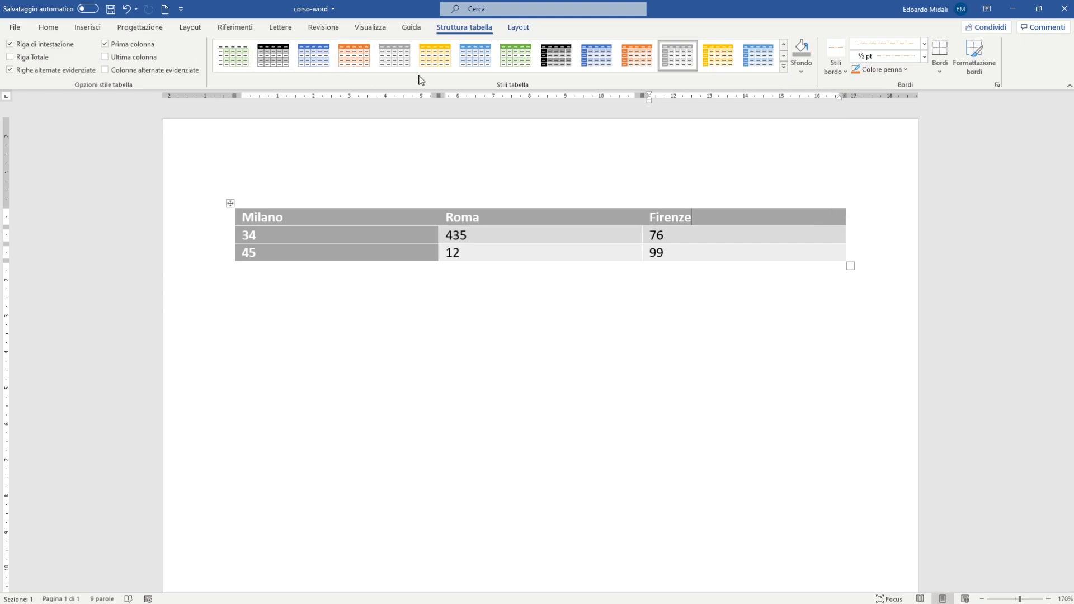
Apply the lighter grey fifth gallery style to the Milano, Roma, Firenze table
left_click(10, 70)
left_click(10, 70)
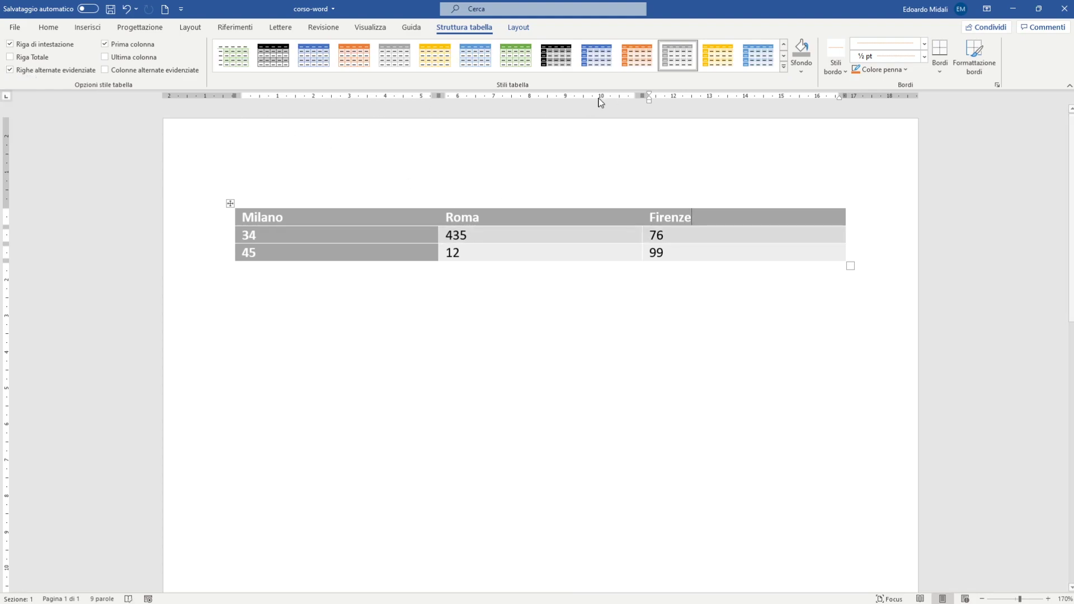
left_click(395, 62)
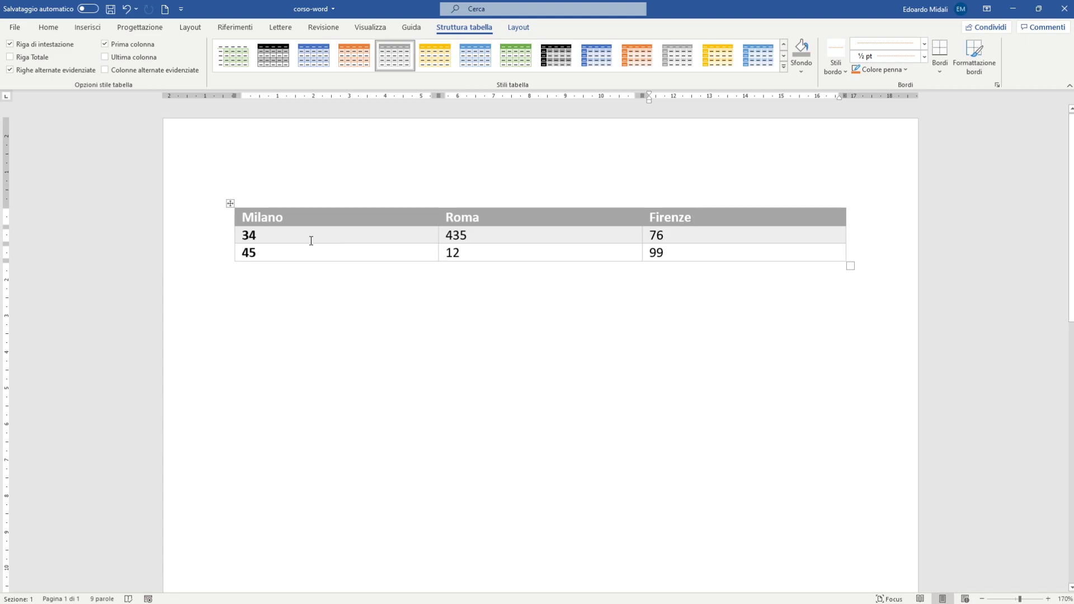
left_click_drag(272, 238, 679, 235)
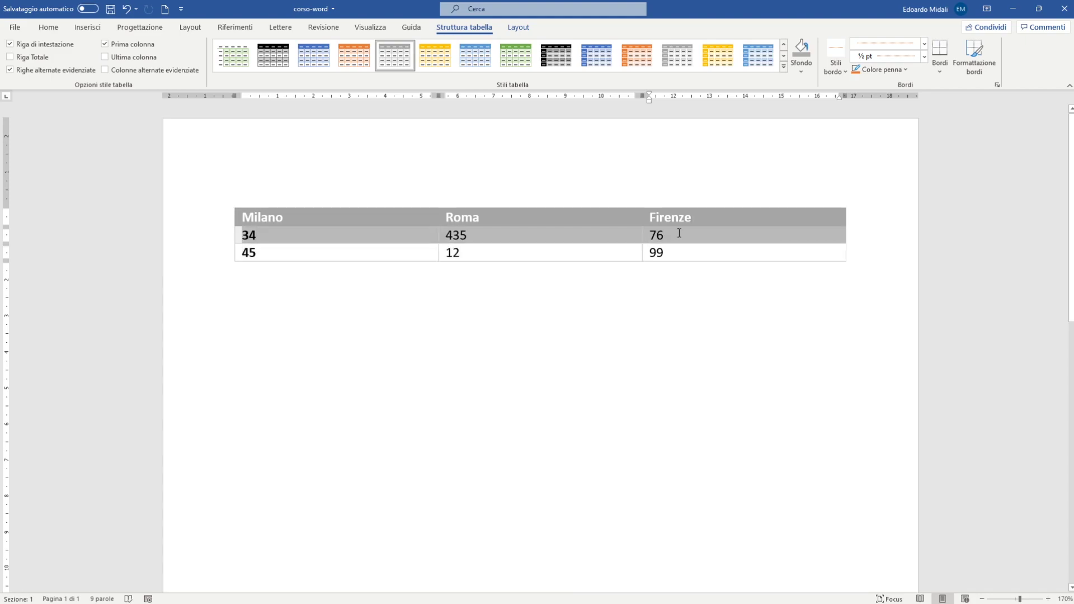
left_click(532, 251)
left_click_drag(307, 220, 491, 211)
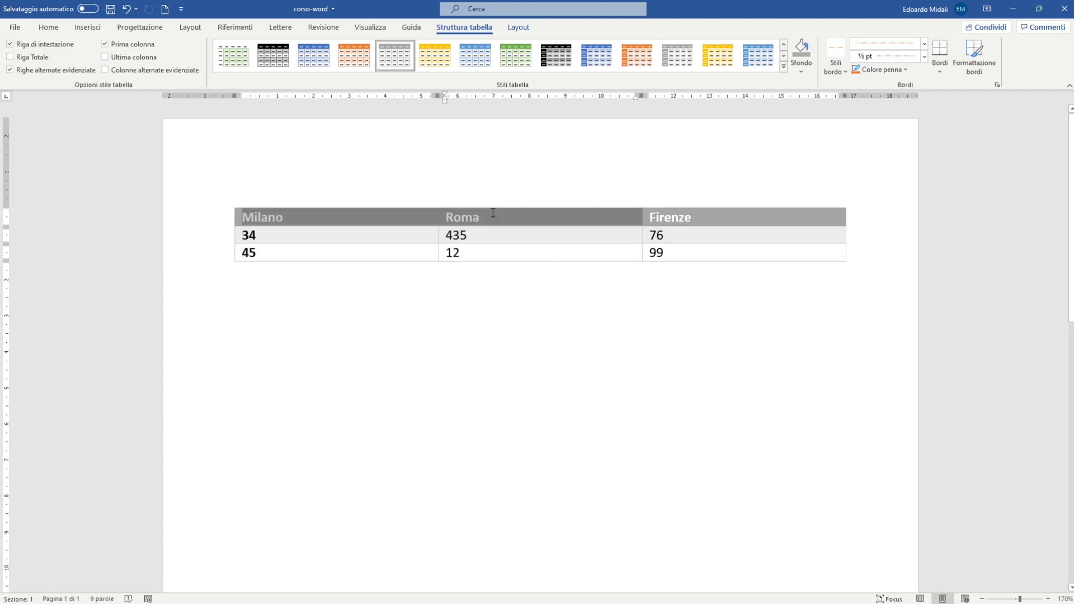
left_click(387, 252)
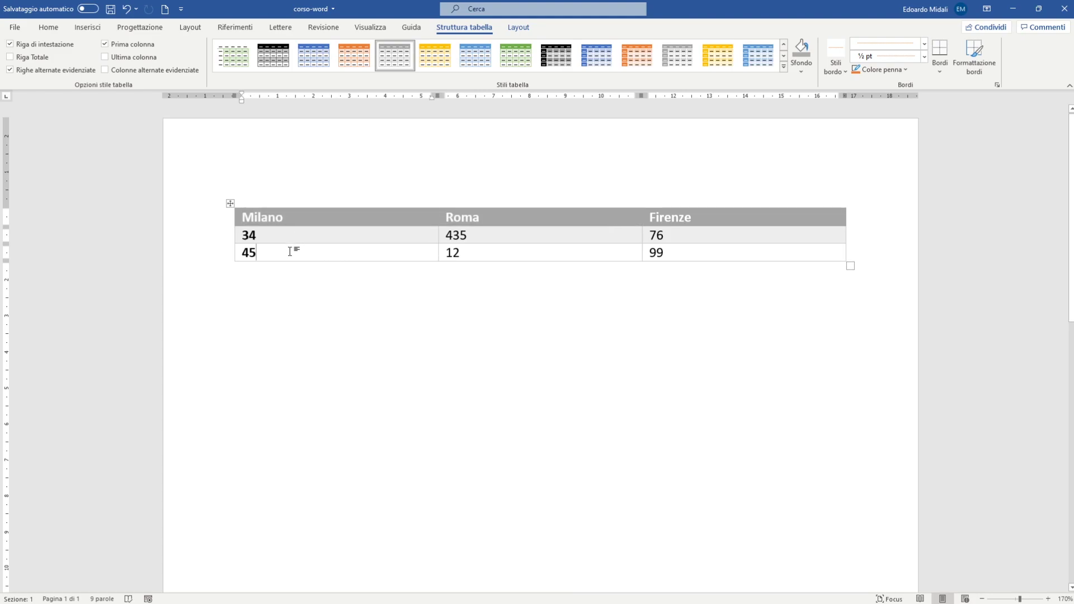
Try banded columns, then leave only banded rows switched on
scroll(304, 240, "up", 7)
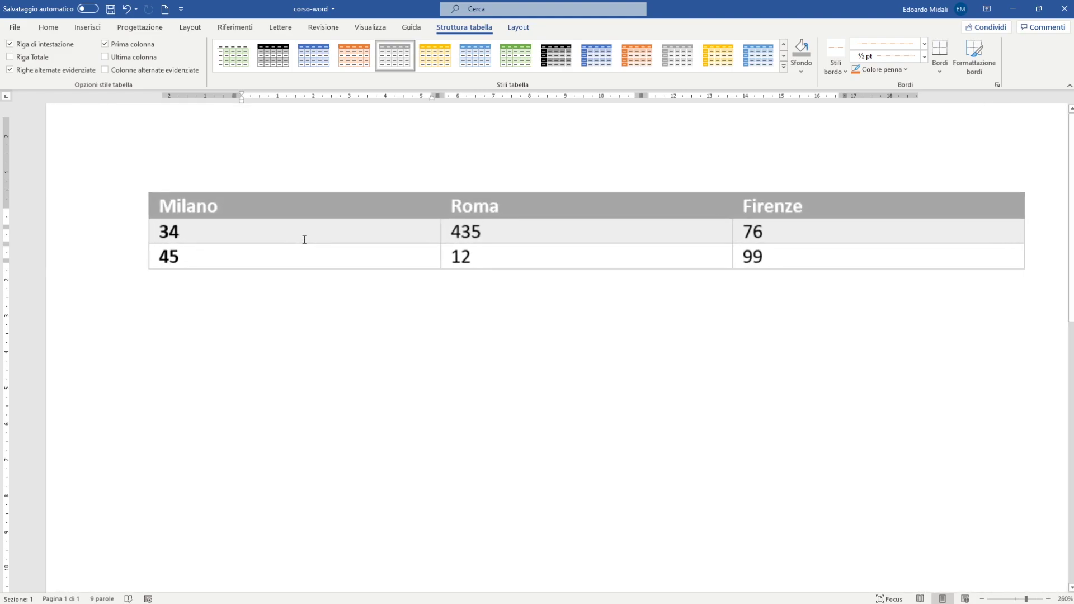
scroll(302, 239, "up", 18)
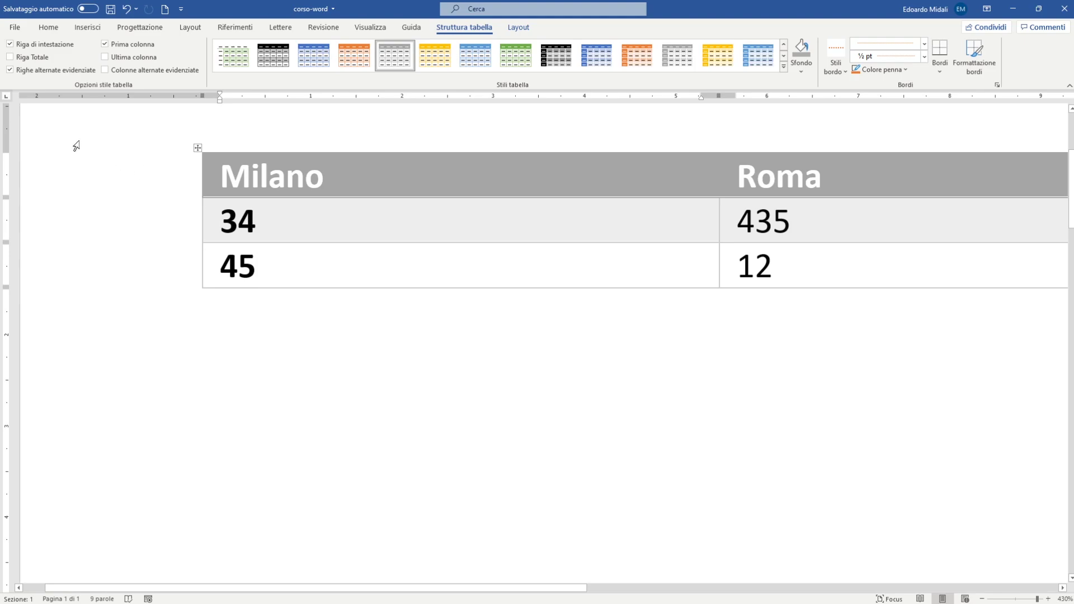
left_click(10, 70)
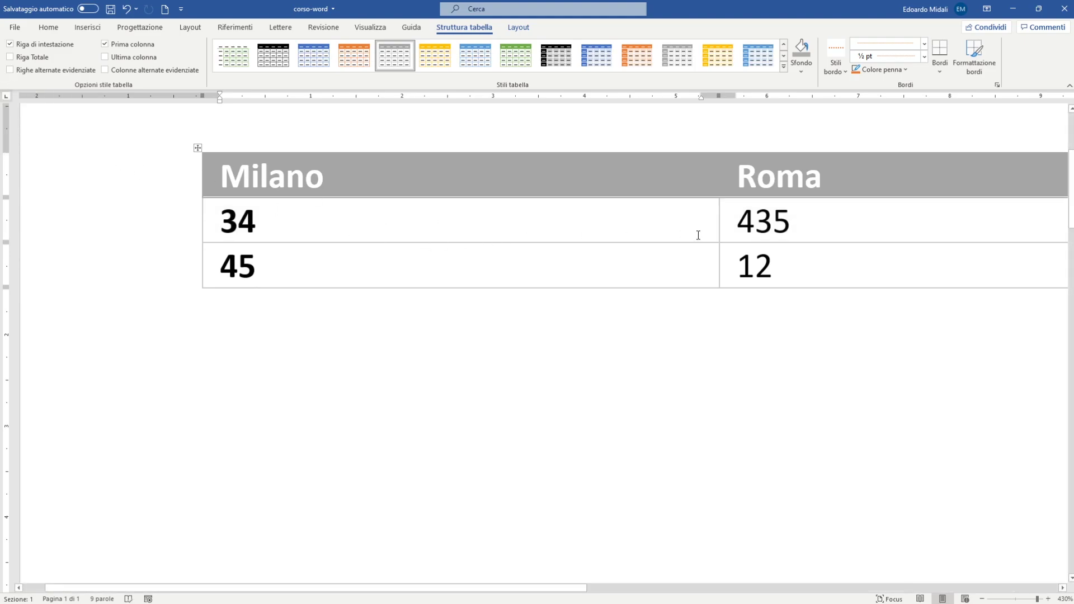
left_click(10, 70)
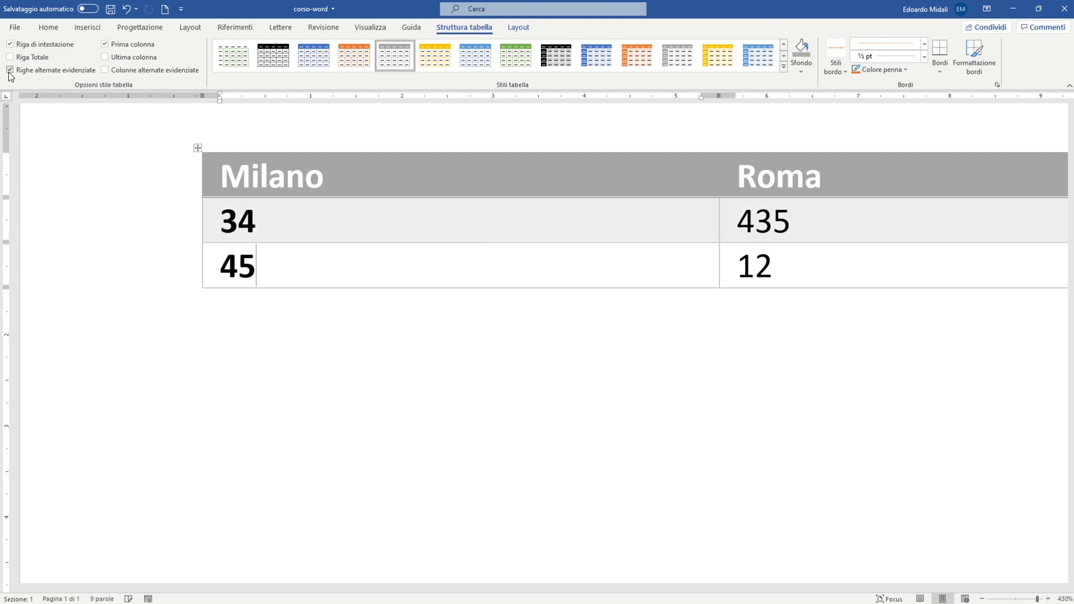
scroll(495, 239, "down", 8, "ctrl")
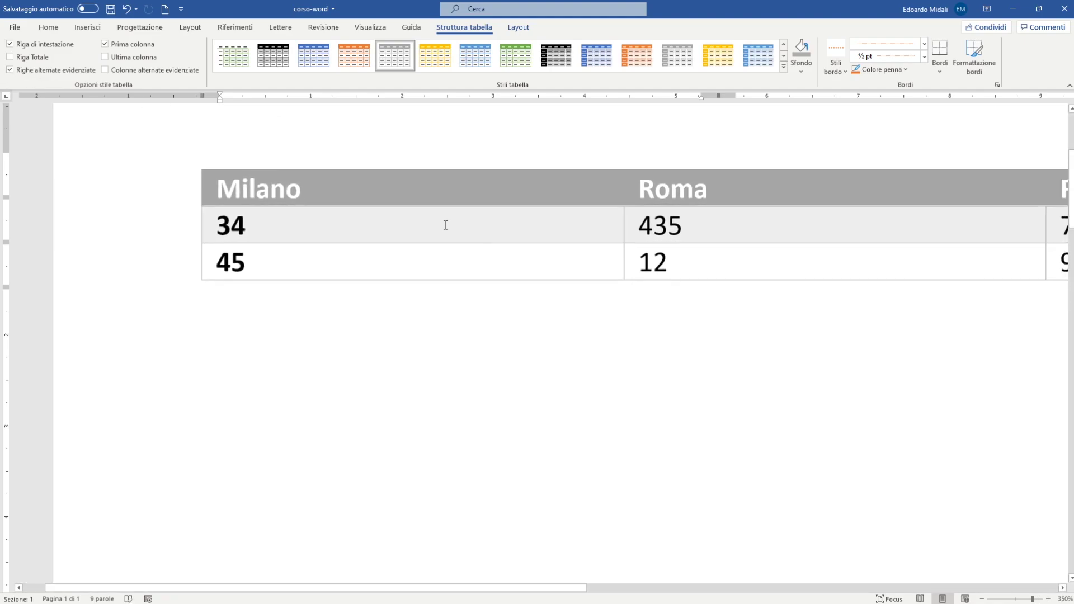
left_click(104, 70)
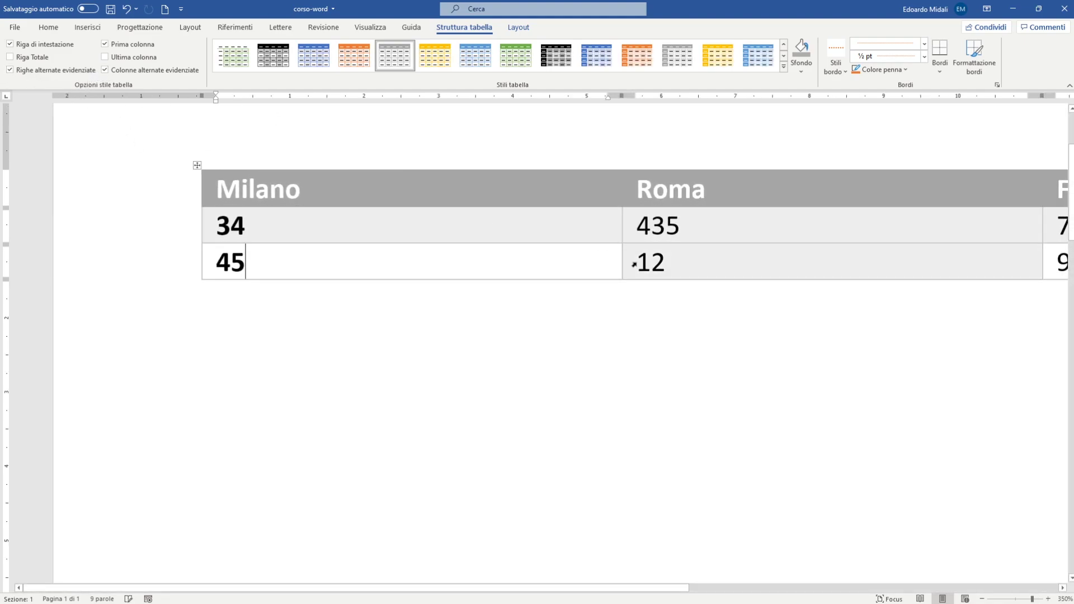
scroll(800, 303, "down", 6, "ctrl")
scroll(800, 303, "down", 3, "ctrl")
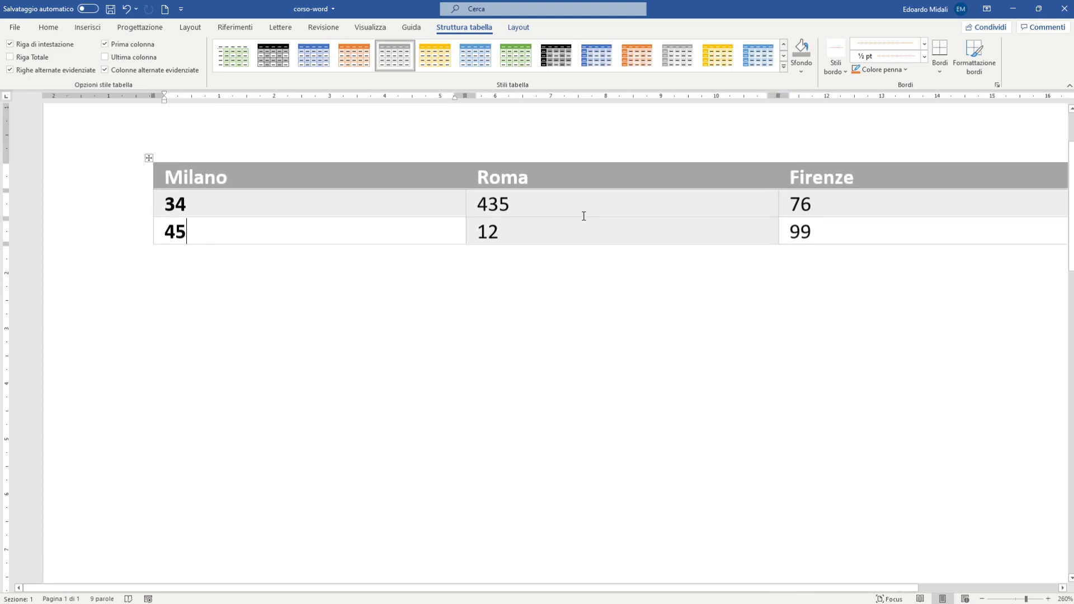
left_click(9, 70)
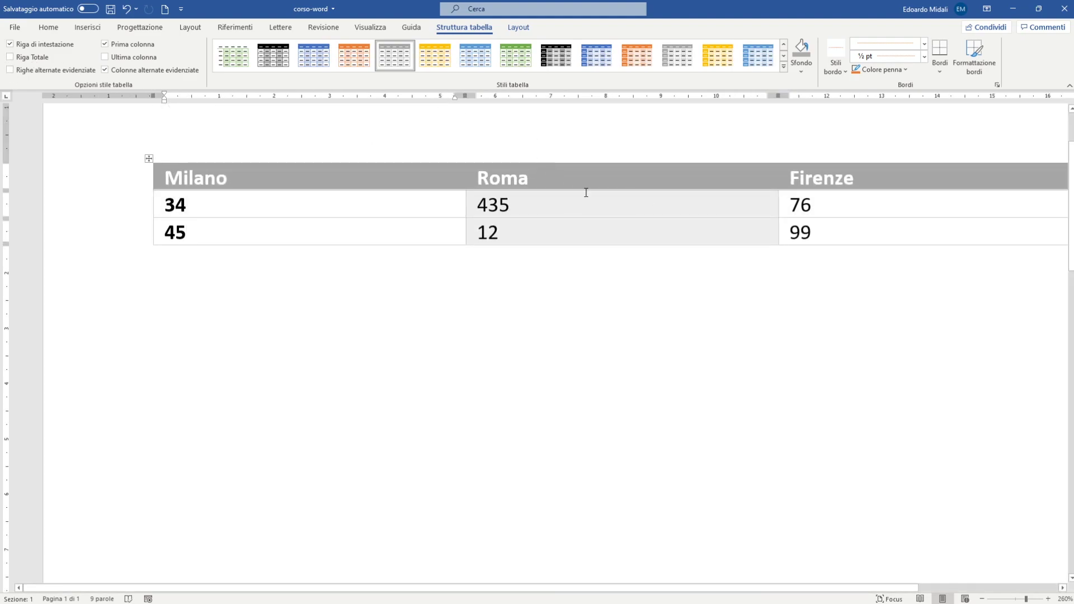
left_click(104, 70)
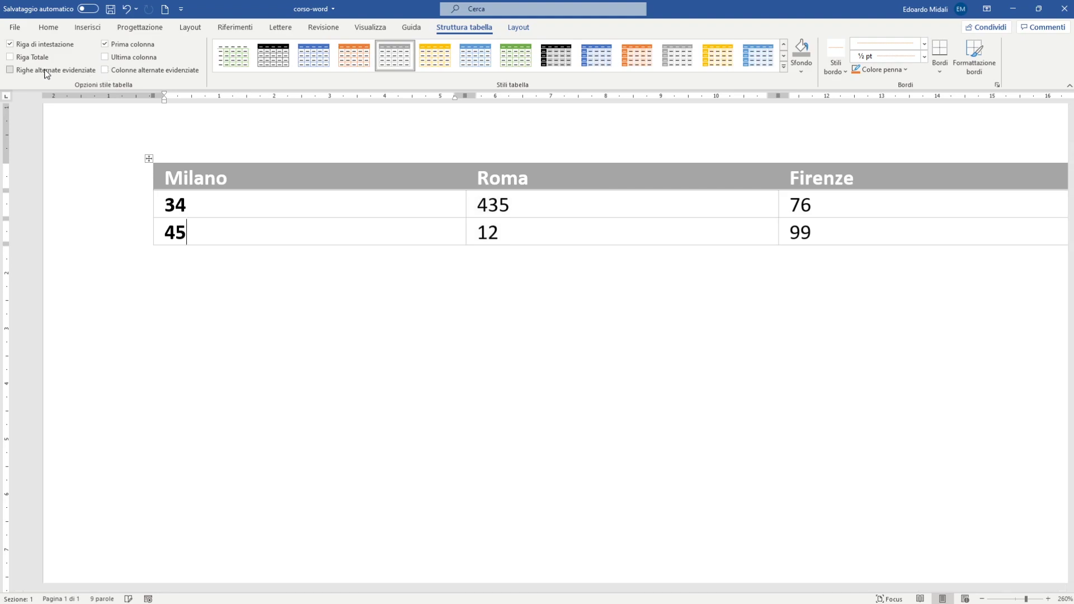
left_click(10, 70)
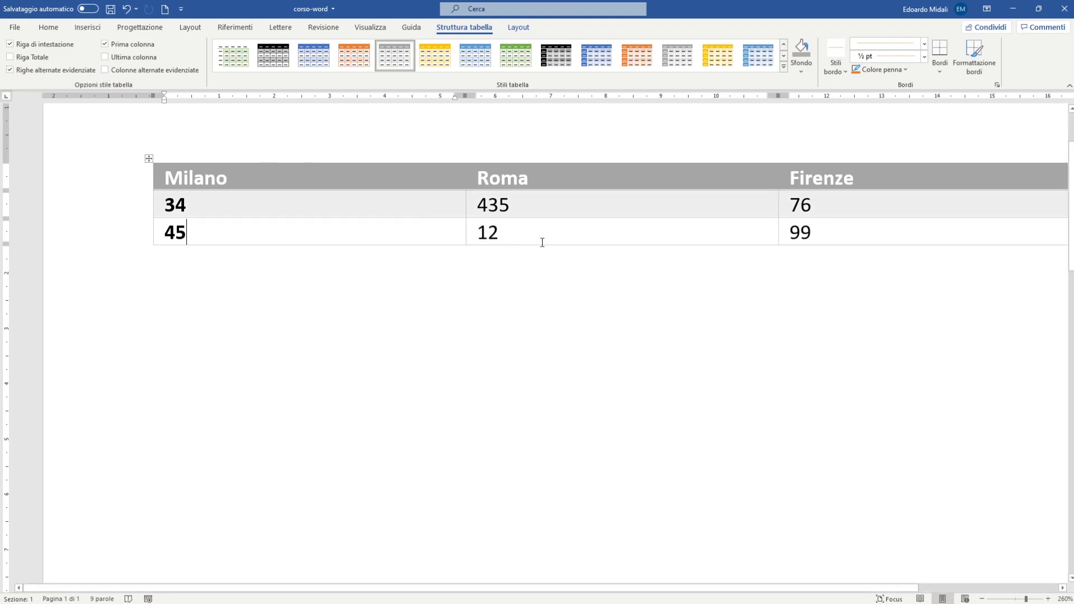
scroll(550, 235, "down", 5, "ctrl")
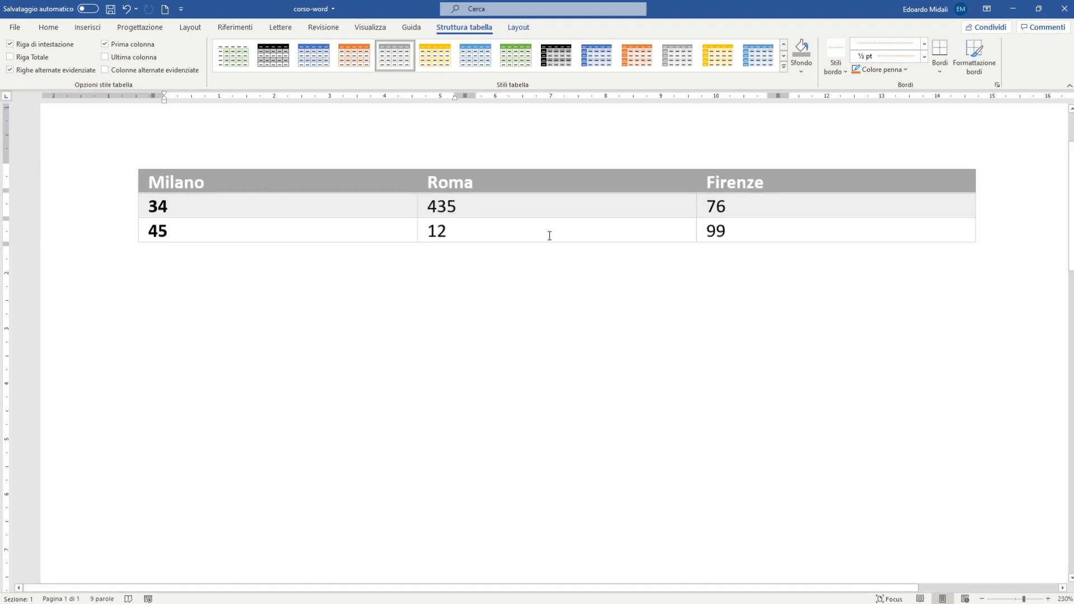
Delete the values 12 and 99 from their cells
left_click(537, 226)
key("BackSpace")
key("BackSpace")
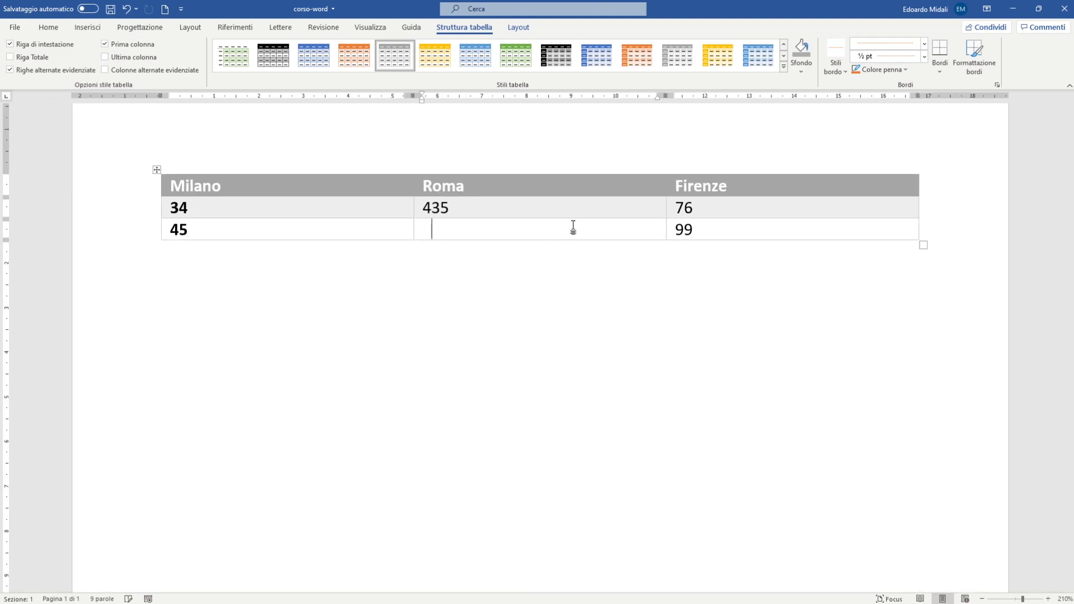
left_click(762, 239)
key("BackSpace")
key("BackSpace")
Clear 76, 435 and 45, leaving 34 as the only value
left_click(723, 210)
key("BackSpace")
key("BackSpace")
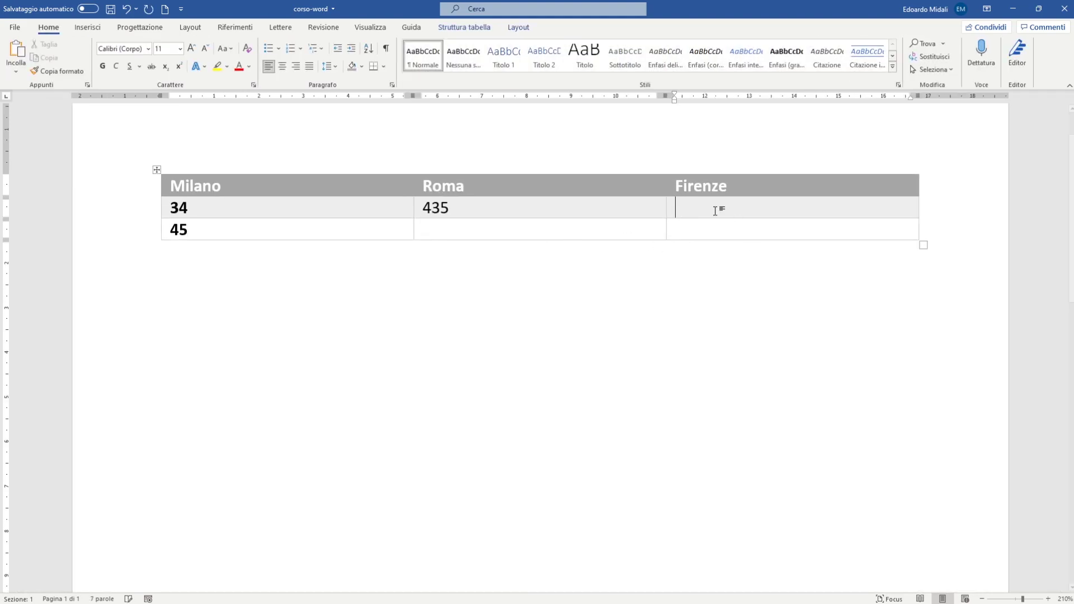
left_click(465, 207)
key("BackSpace")
key("BackSpace")
key("BackSpace")
left_click(196, 229)
key("BackSpace")
key("BackSpace")
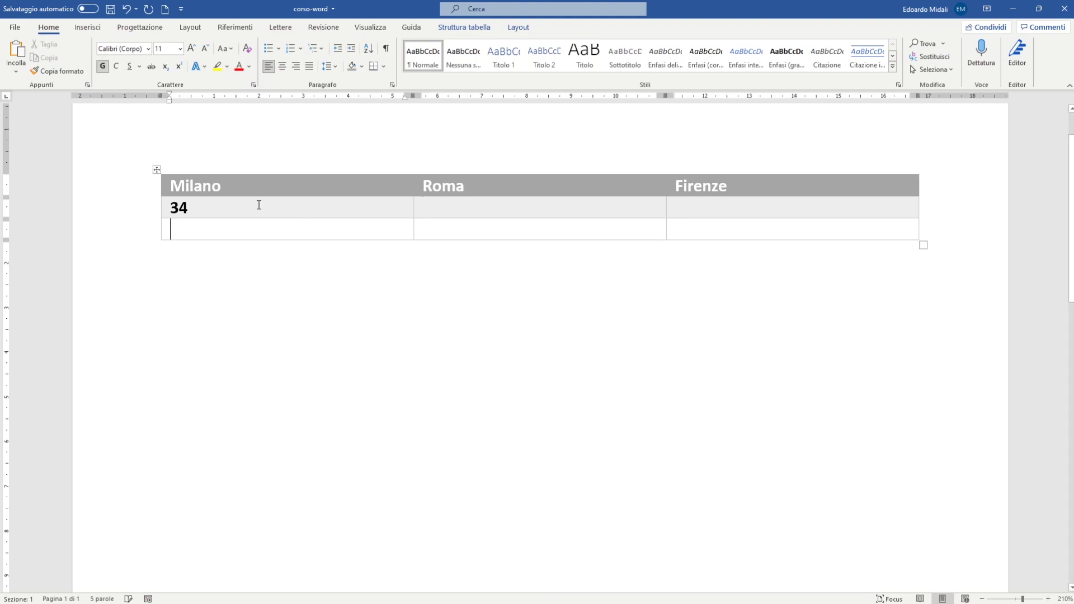
key("BackSpace")
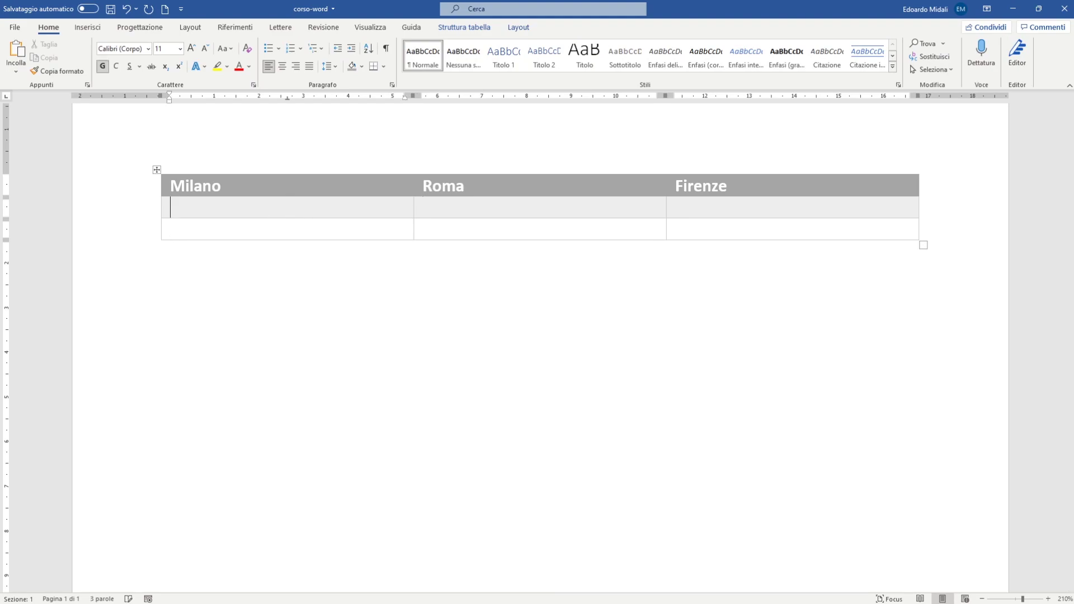
type("34")
Append empty rows at the bottom until seven data rows exist
left_click(424, 207)
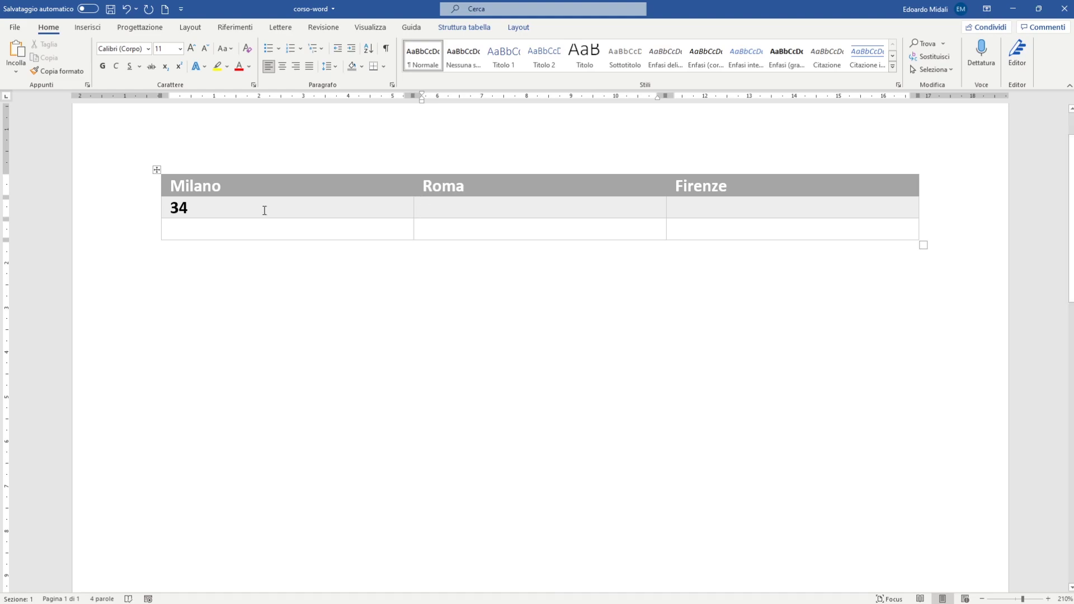
key("Tab")
key("Tab")
key("Tab")
key("Tab")
key("Tab")
key("Tab")
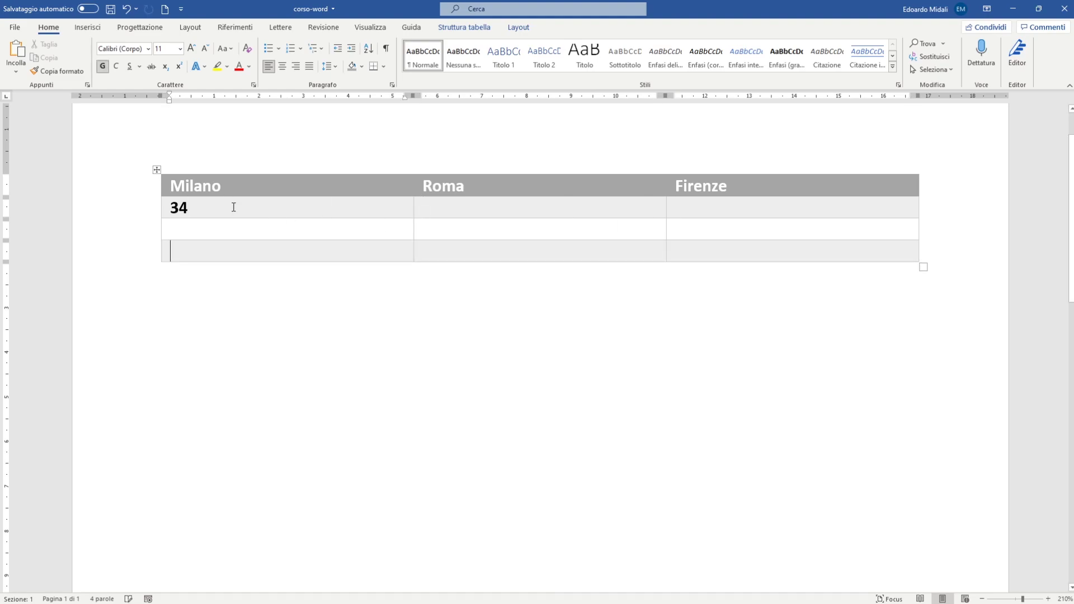
key("Tab")
key("Tab")
key("Tab")
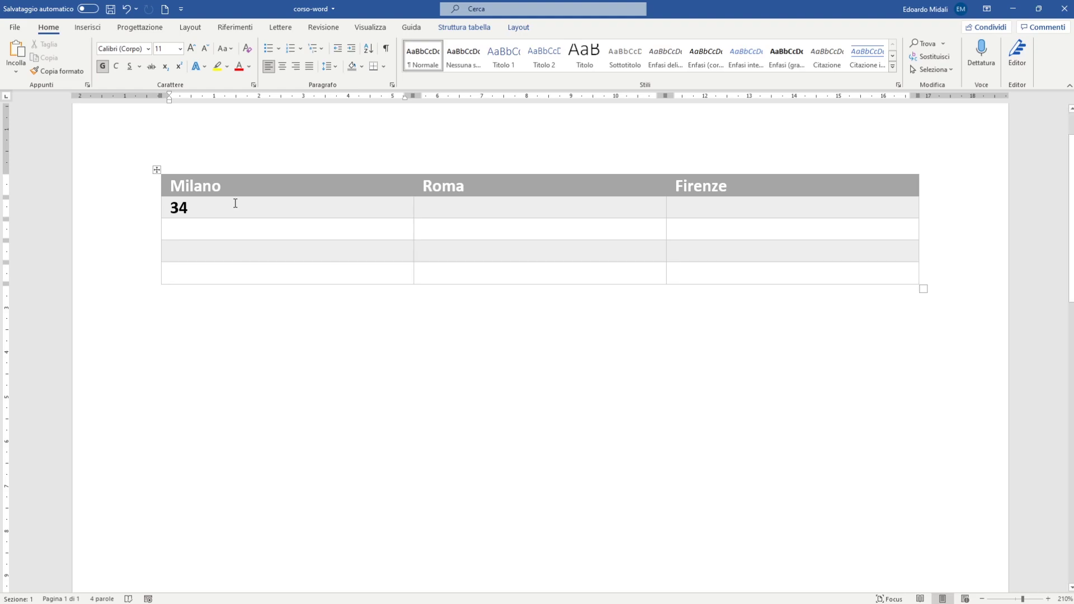
key("Tab")
key("Tab")
key("Tab")
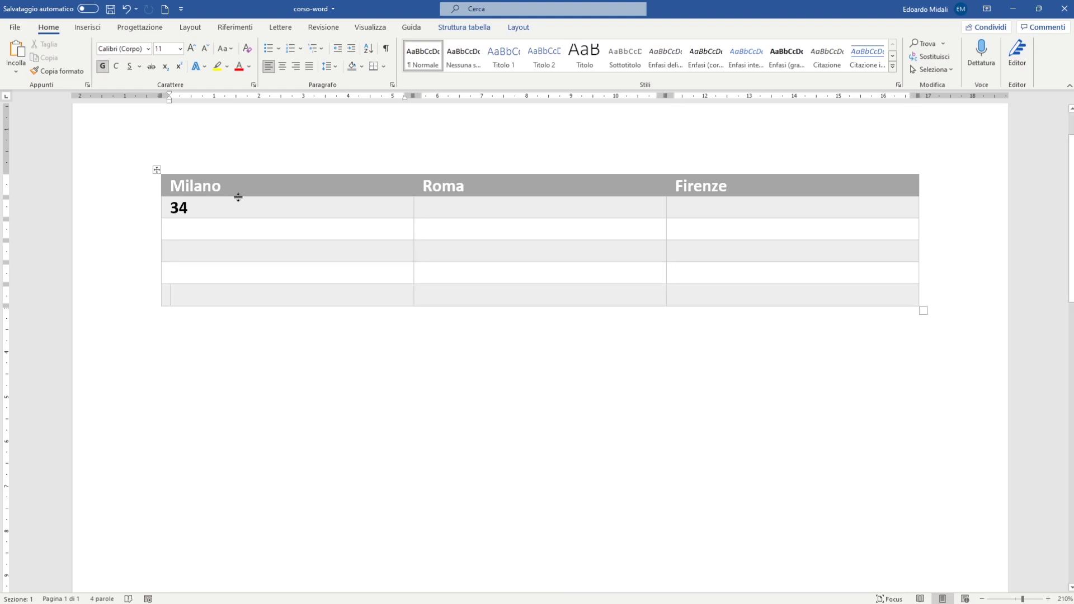
key("Tab")
key("Tab")
key("Tab")
key("Tab")
key("Tab")
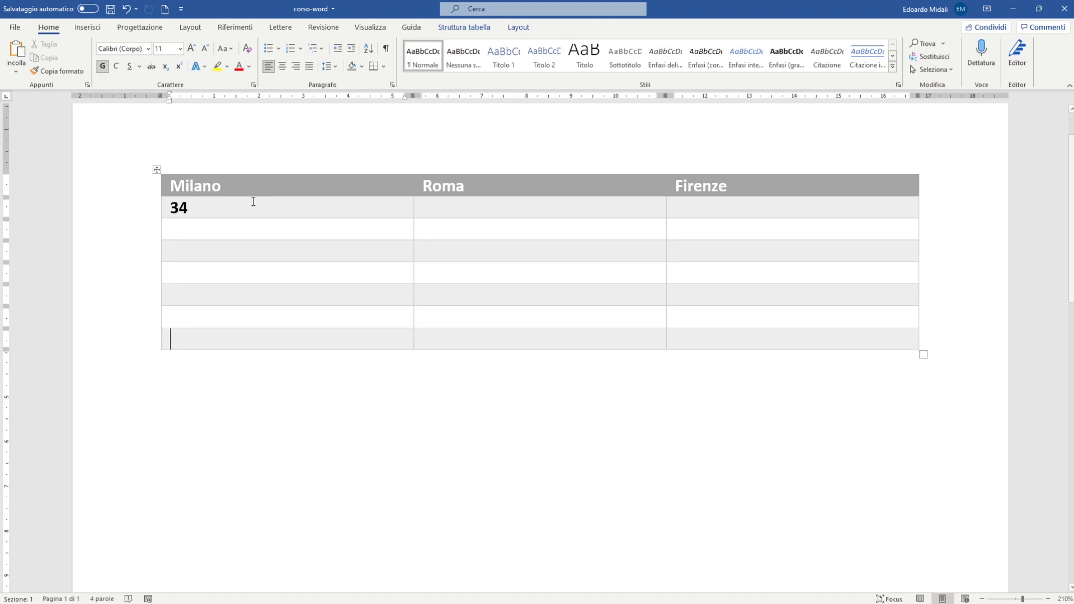
Enter 56 and 767 in the first data row and 23 below
left_click(449, 210)
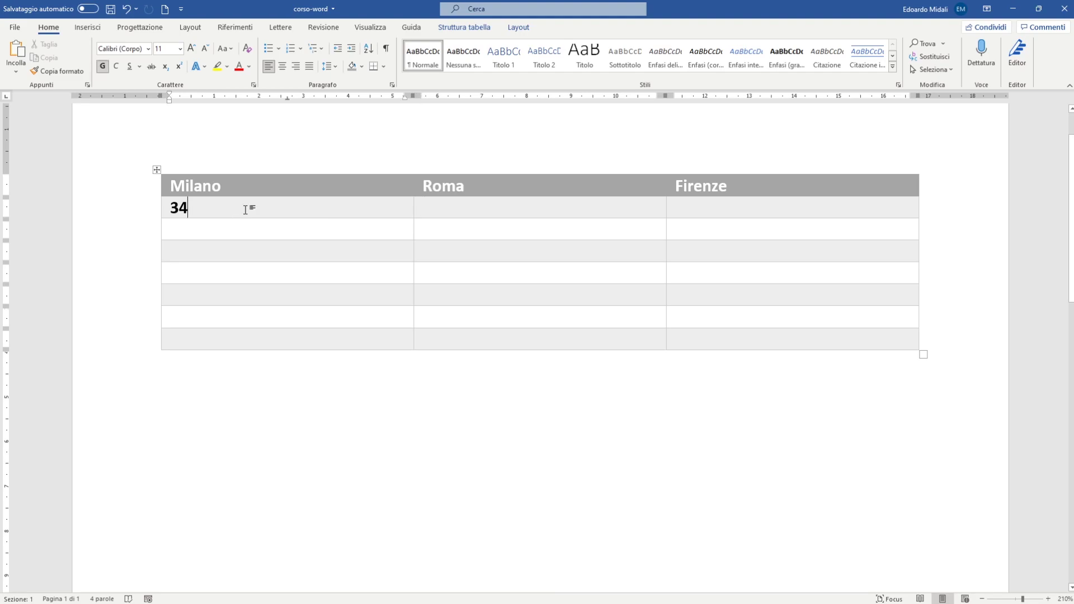
type("56")
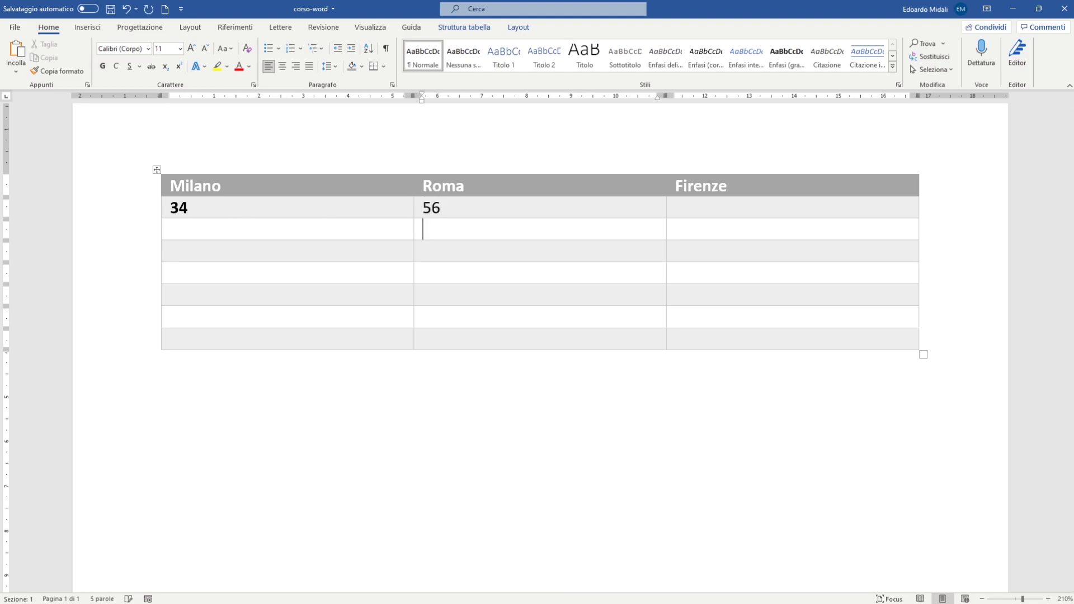
key("Tab")
key("Tab")
key("Tab")
key("Tab")
left_click(675, 207)
type("767")
type("23")
key("Tab")
key("Down")
Enter 123, 786, 43 and 34 in the lower rows
key("Tab")
type("23")
key("Down")
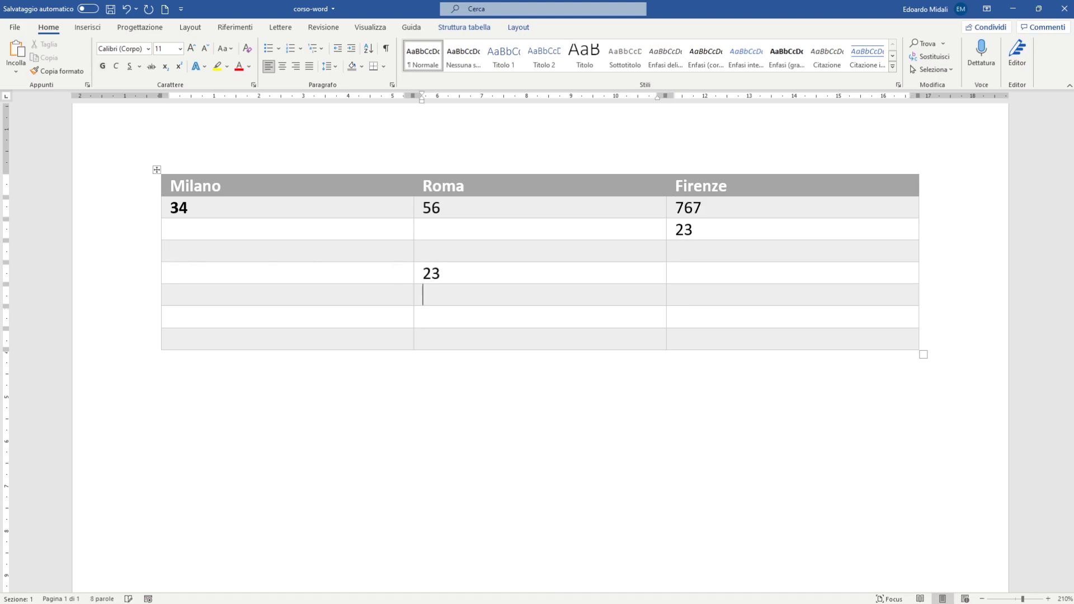
key("Left")
type("123")
key("Tab")
key("Tab")
type("78")
type("6")
type("43")
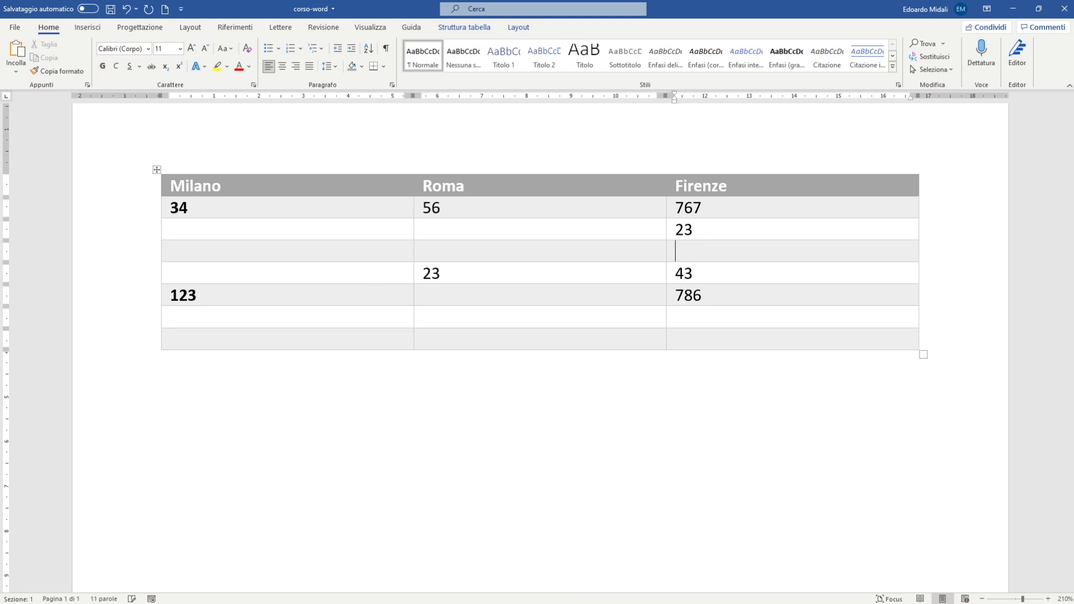
key("shift+Tab")
type("43")
key("shift+Tab")
type("34")
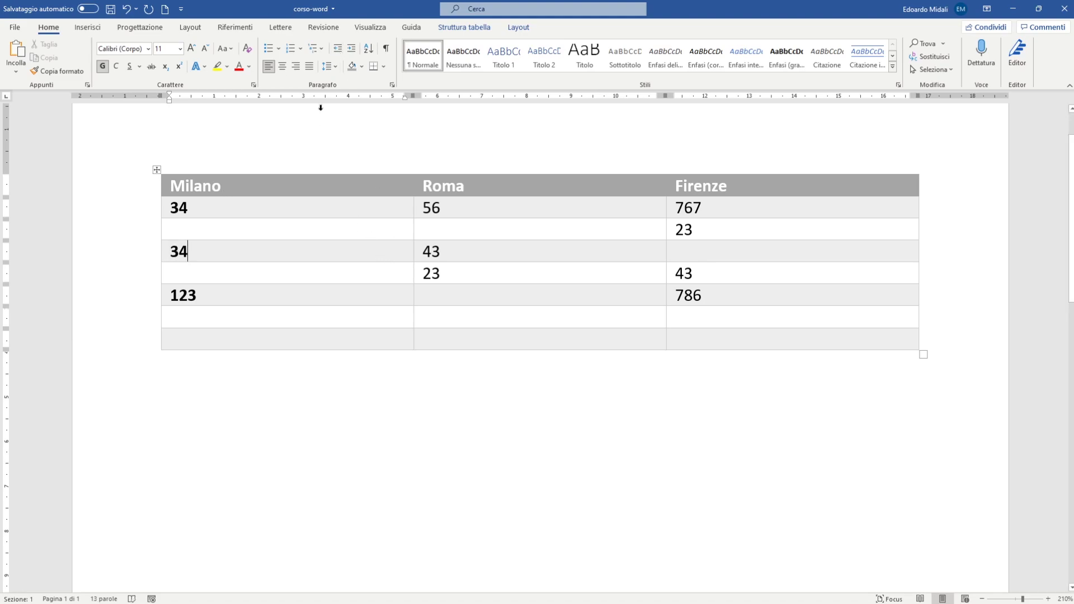
left_click(380, 293)
Turn off Prima colonna bolding and type 87 and 8 into empty cells
left_click(464, 27)
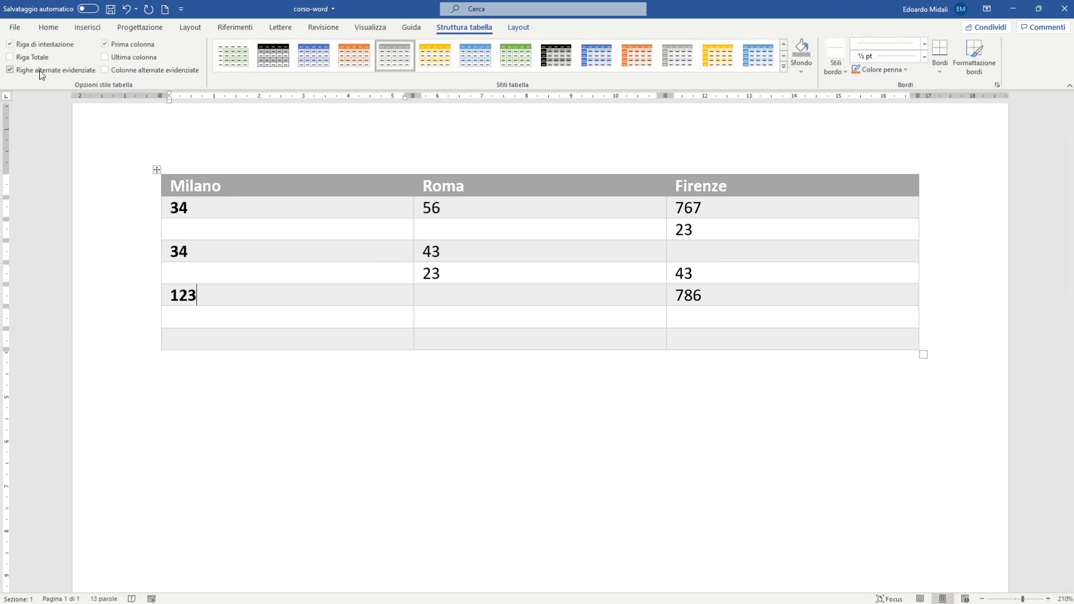
left_click(105, 43)
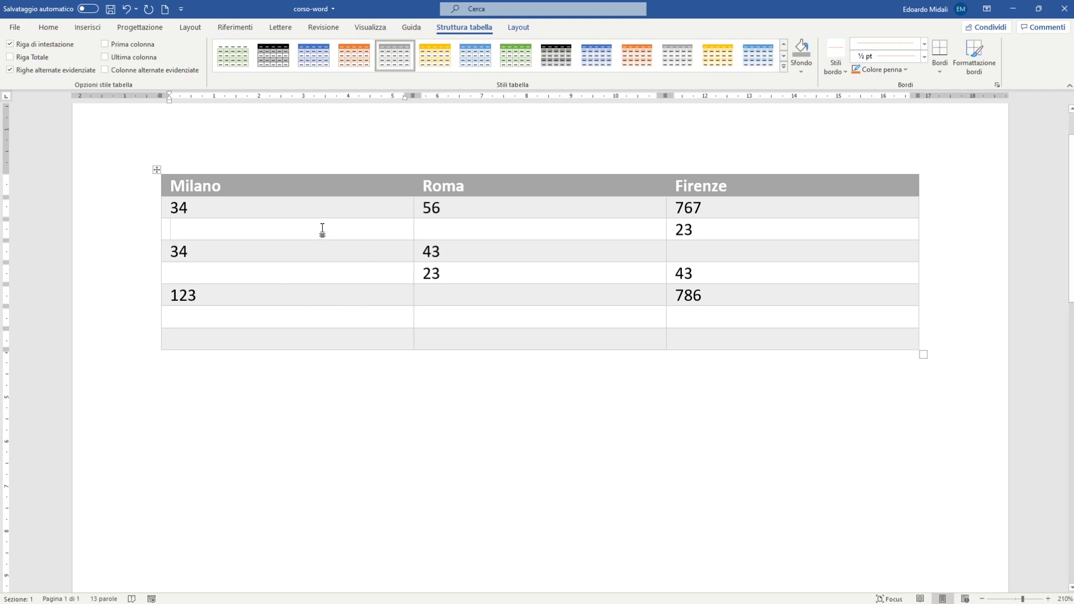
type("87")
left_click(472, 228)
type("8")
type("67")
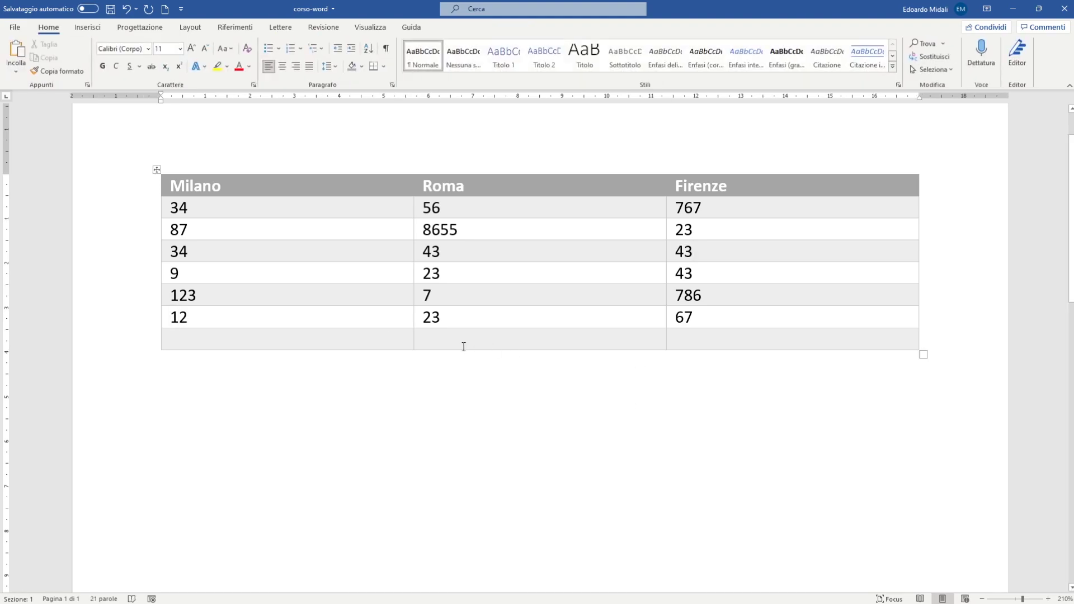
left_click_drag(274, 337, 683, 396)
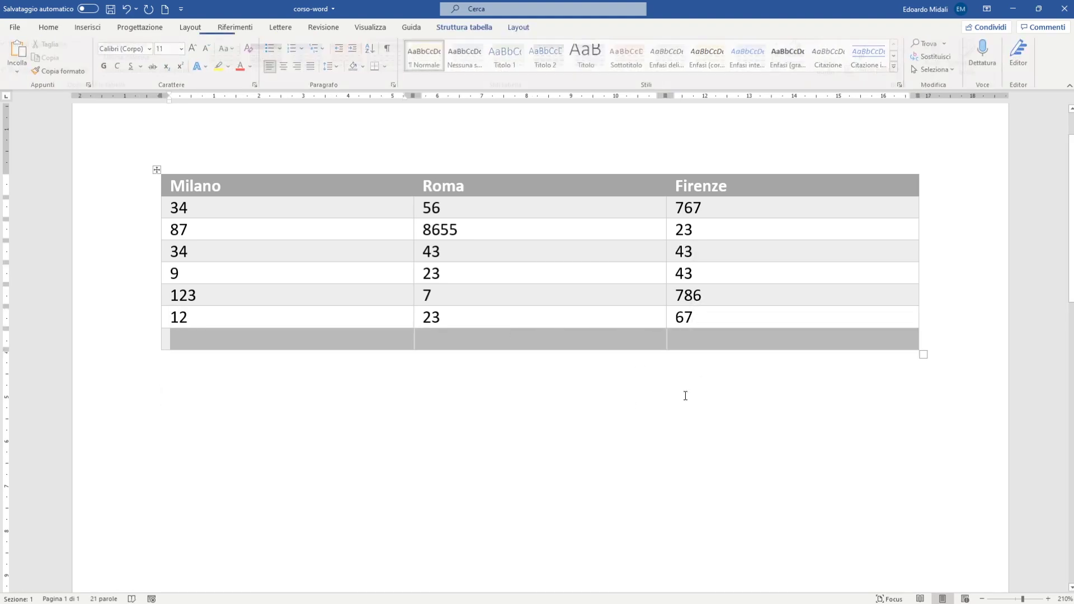
left_click(665, 384)
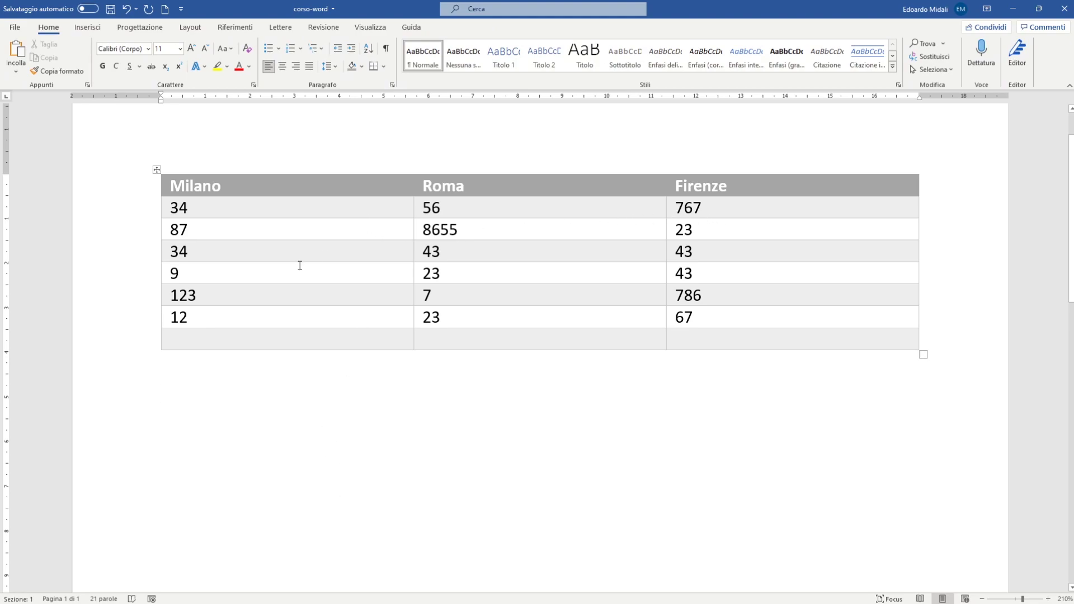
left_click(468, 302)
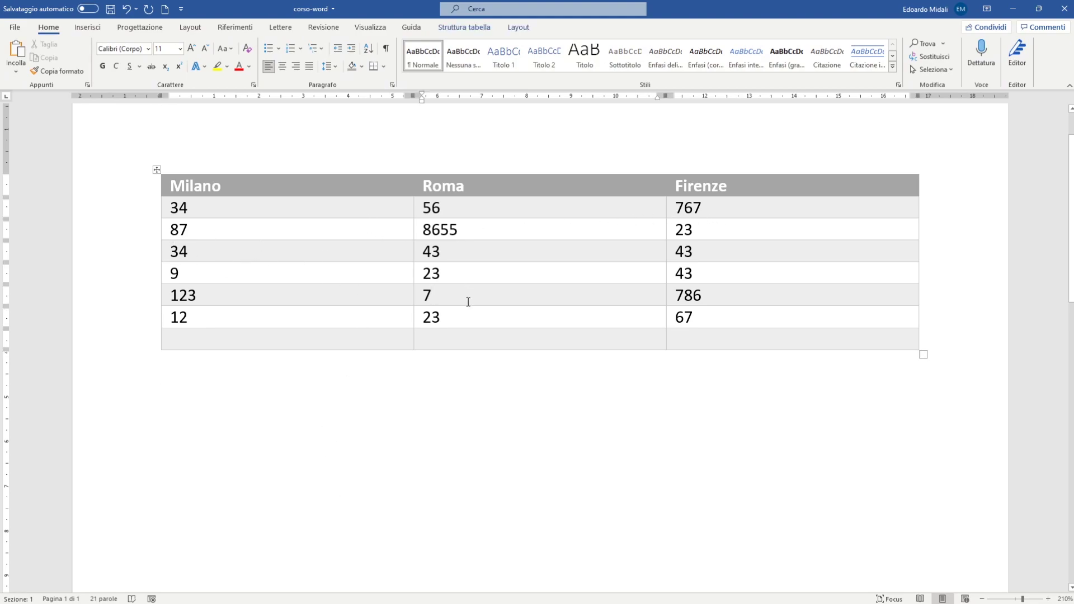
key("Right")
key("Tab")
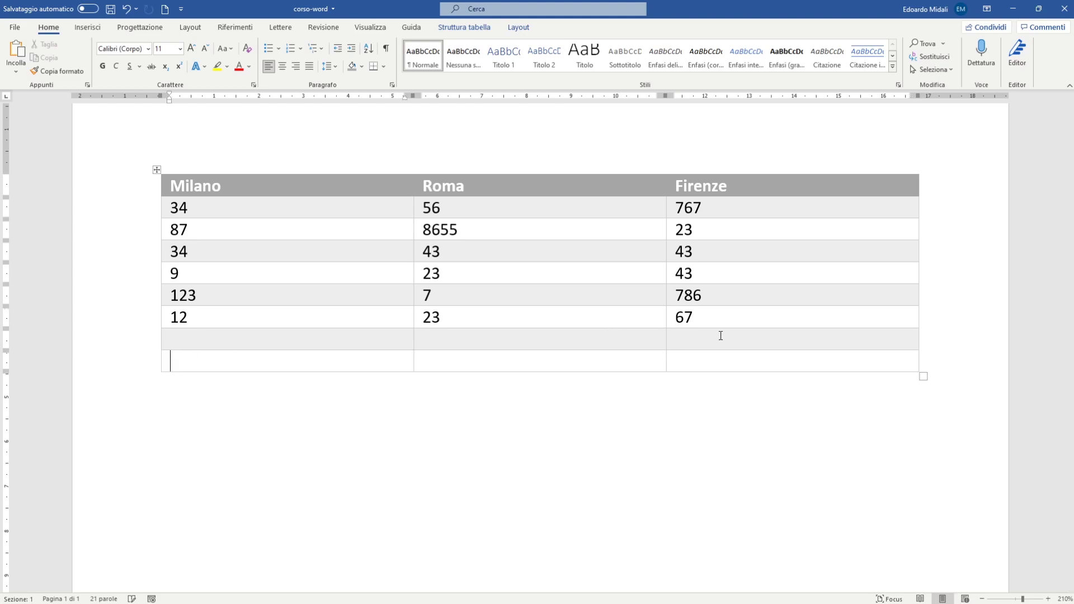
key("ctrl+z")
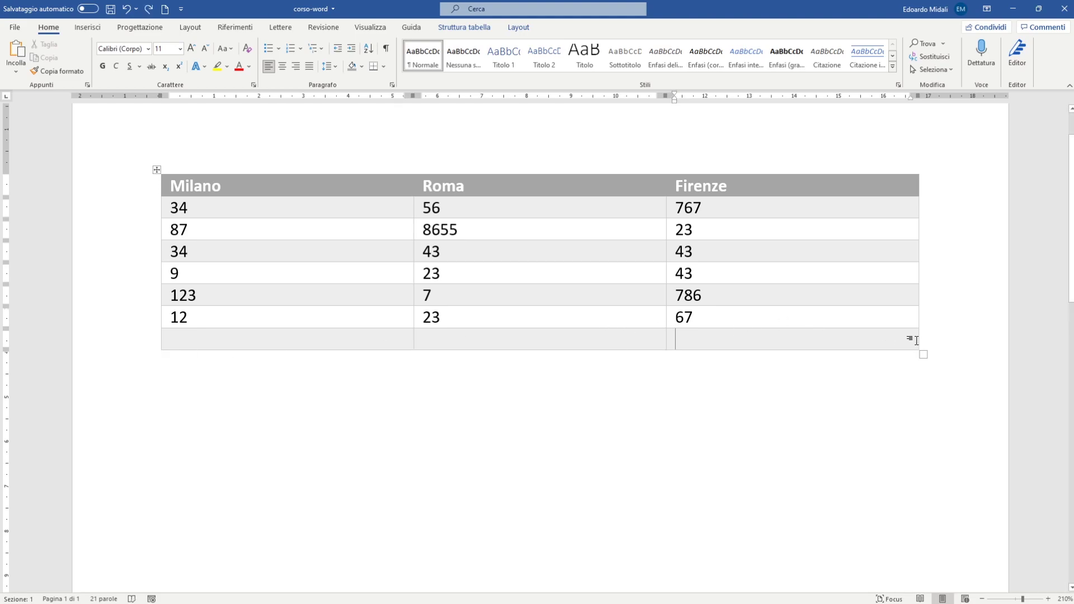
left_click(933, 274)
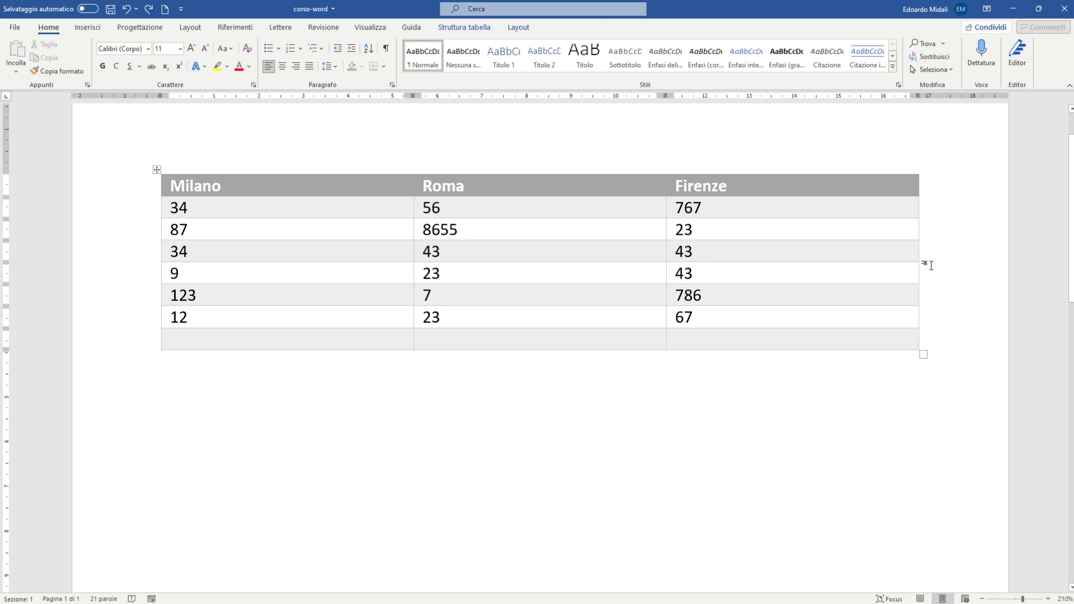
key("Return")
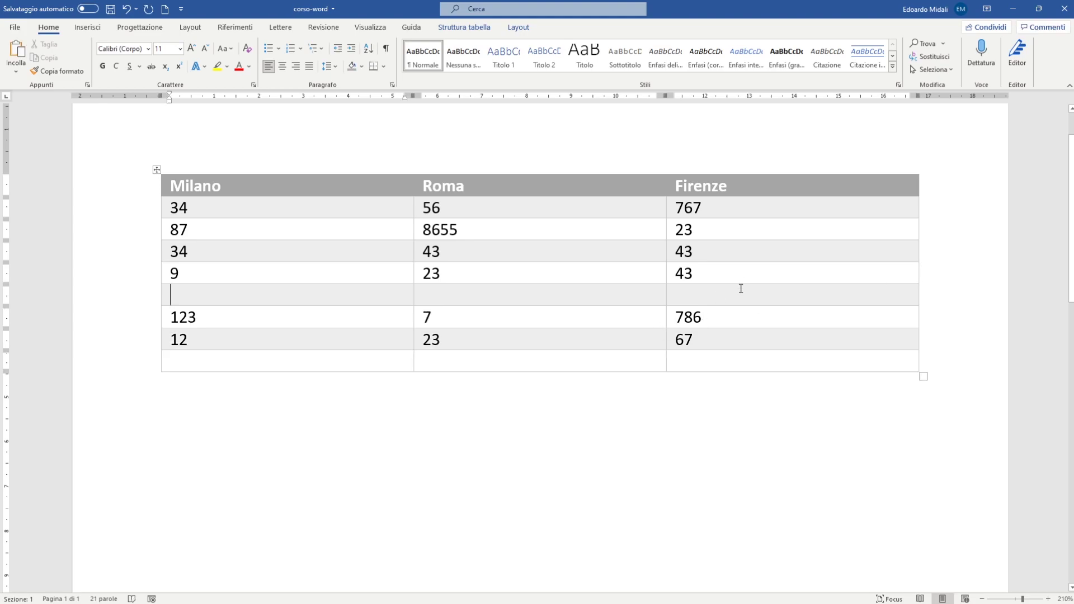
key("ctrl+z")
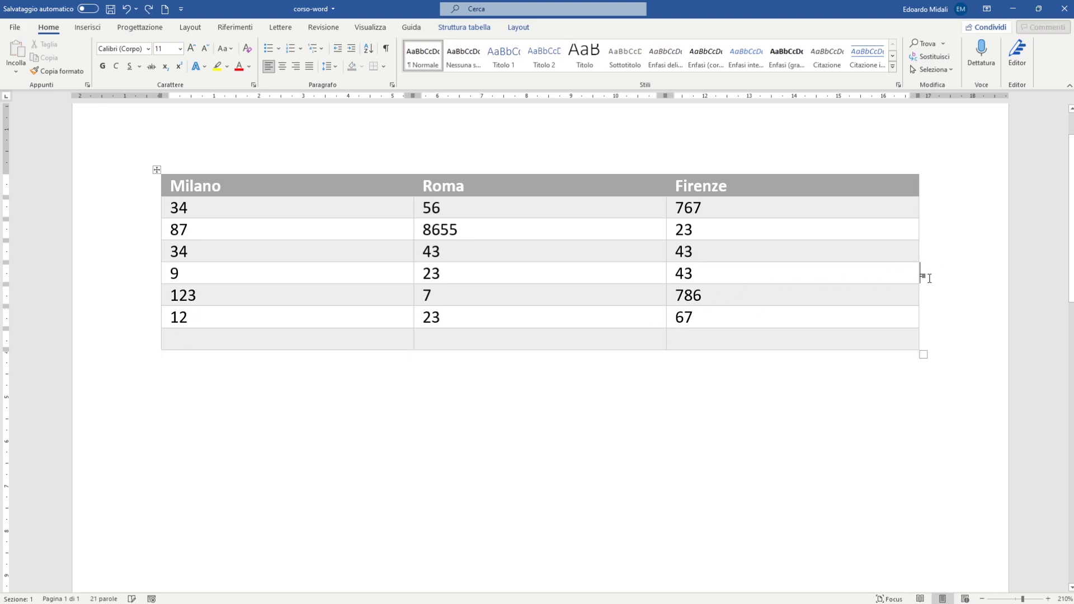
left_click_drag(929, 271, 671, 274)
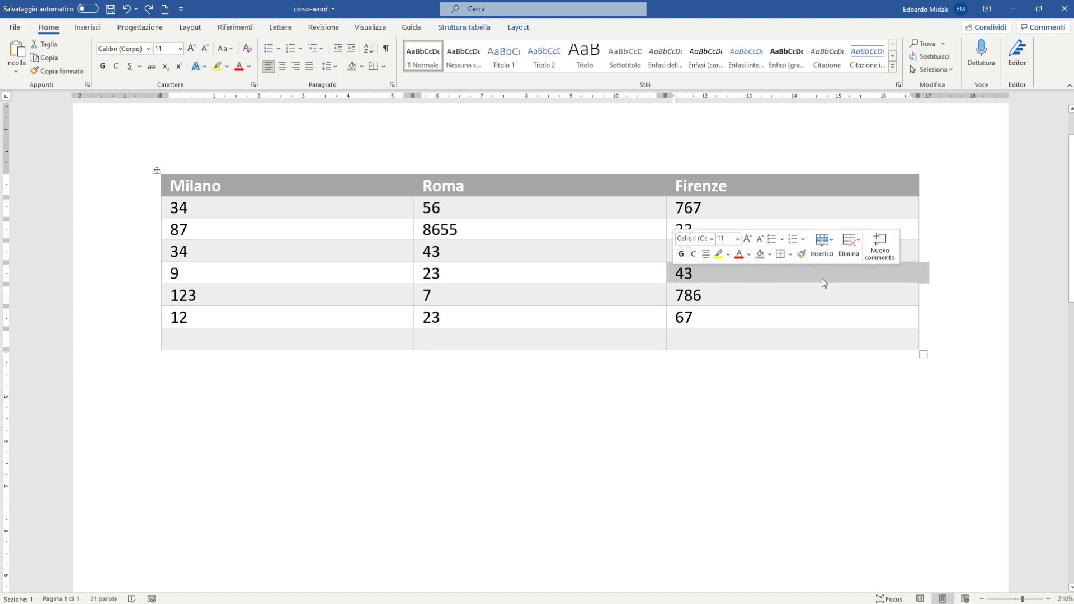
key("Return")
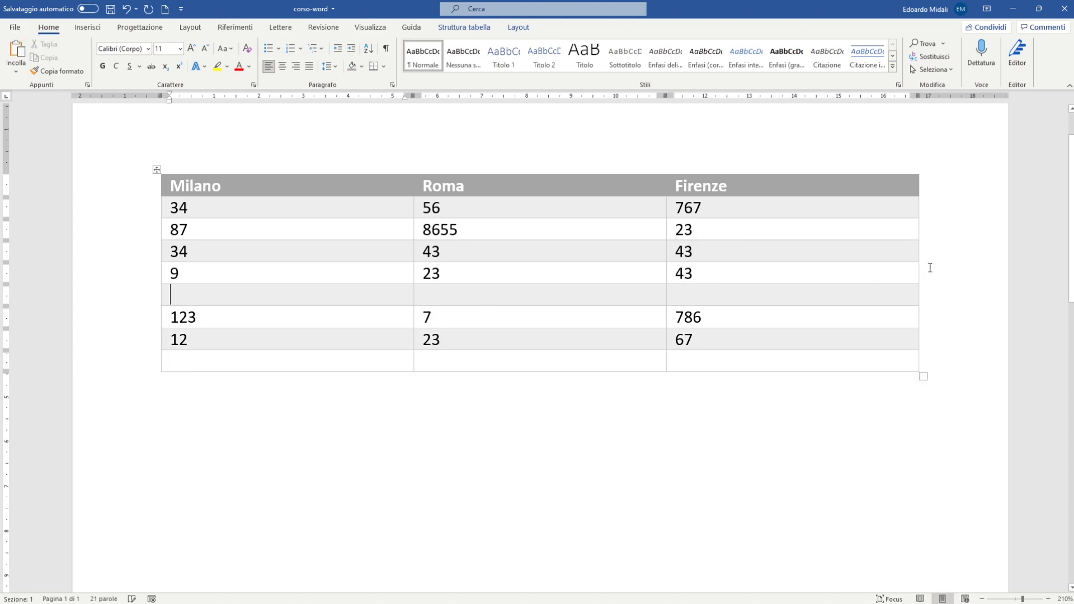
key("ctrl+z")
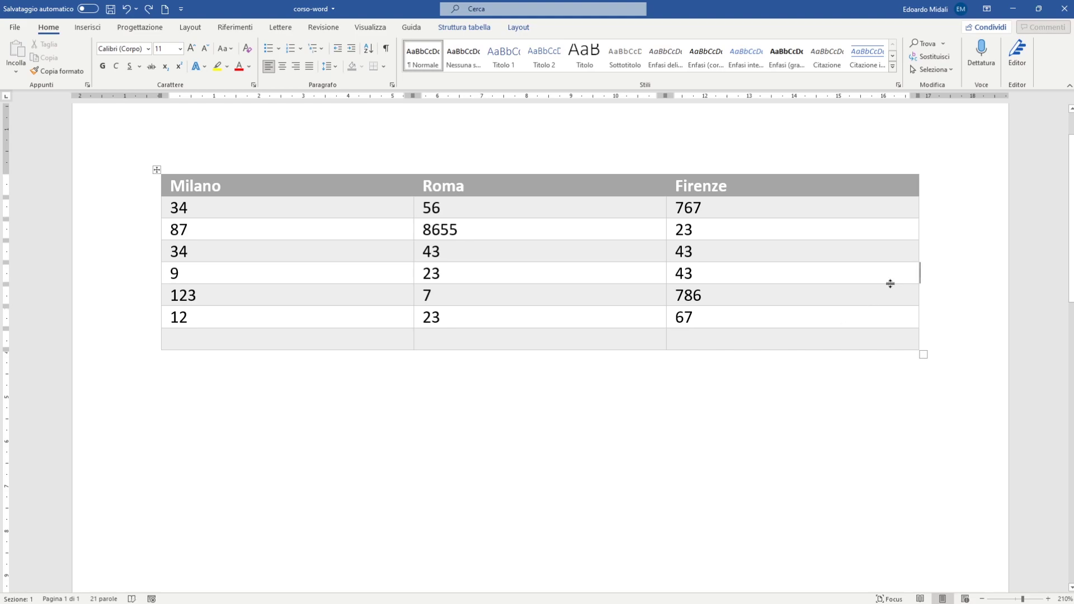
left_click(728, 280)
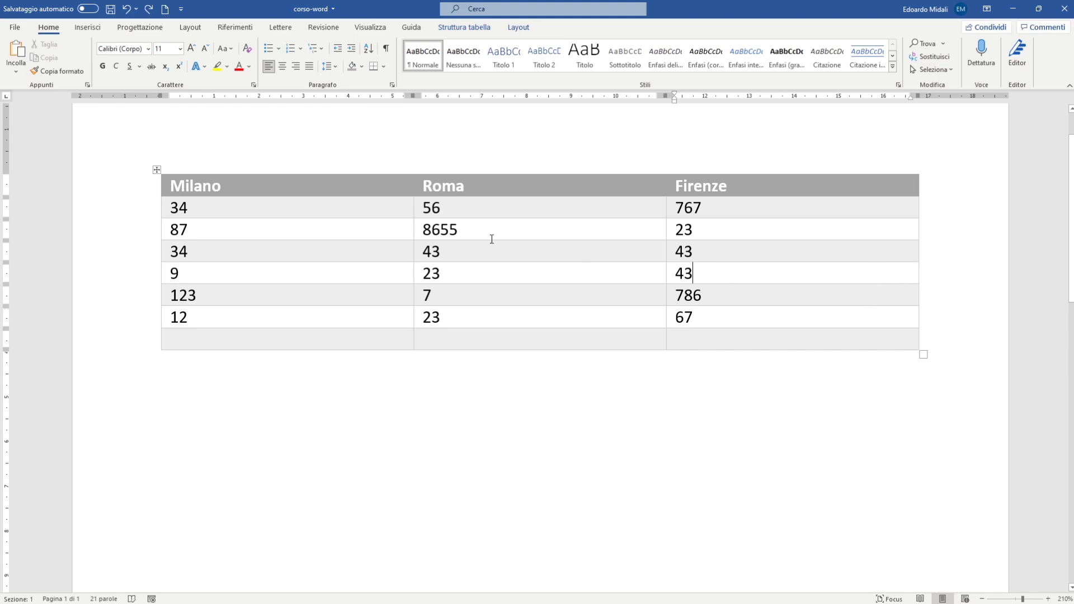
Insert empty rows above and below the 9 row
left_click(280, 278)
right_click(206, 271)
mouse_move(254, 396)
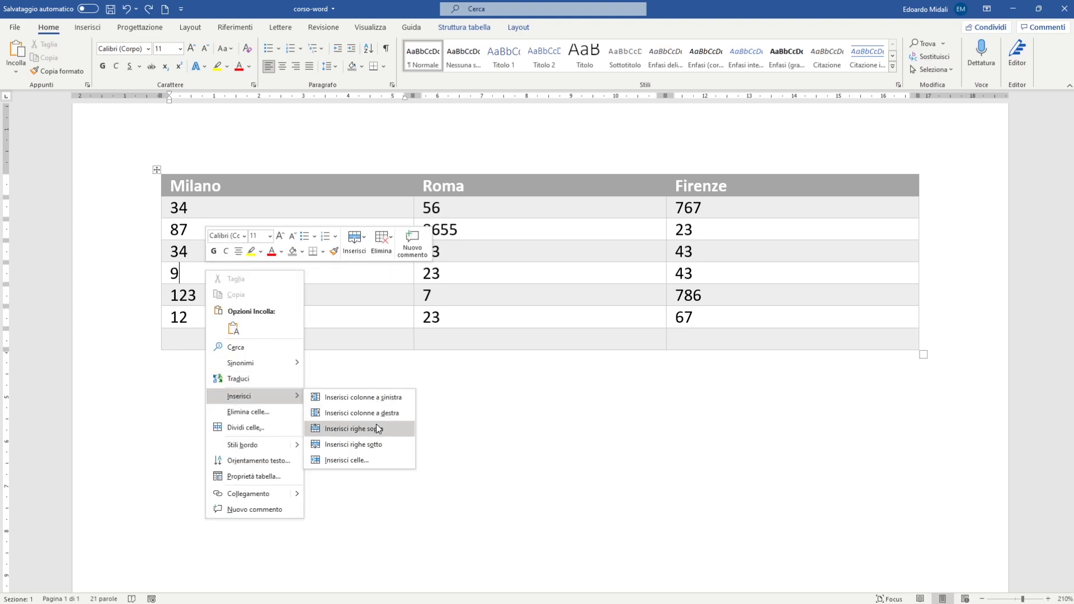
left_click(378, 429)
left_click(268, 304)
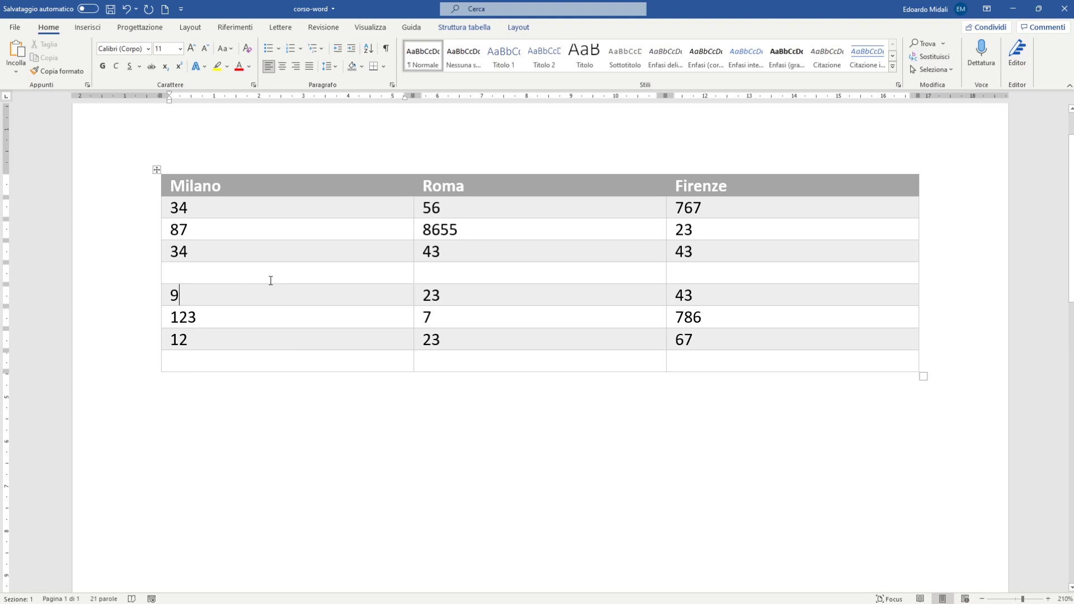
left_click(247, 307)
left_click(244, 298)
right_click(245, 297)
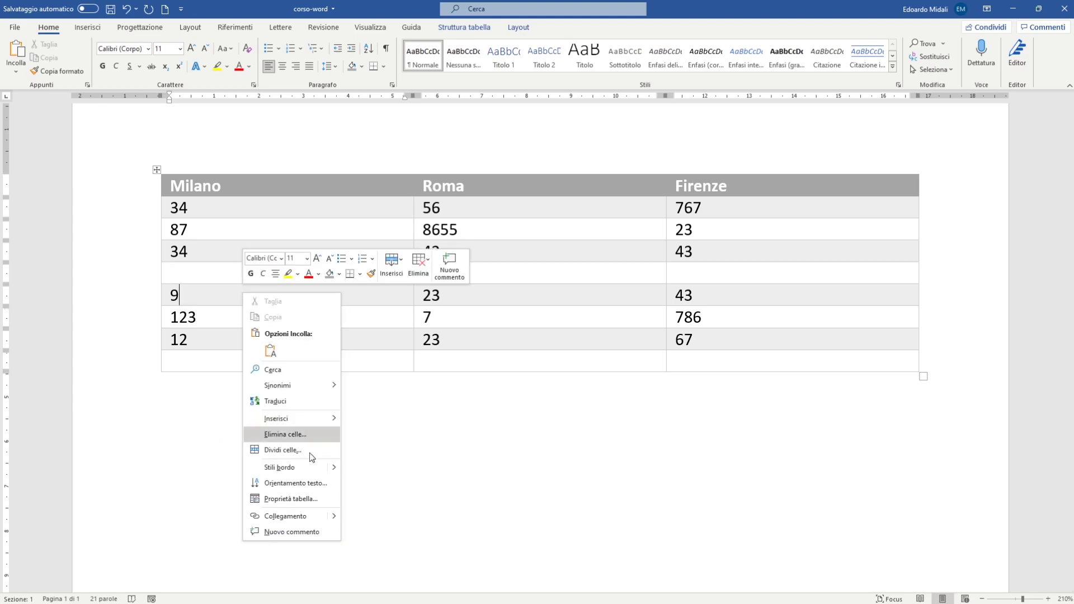
mouse_move(276, 418)
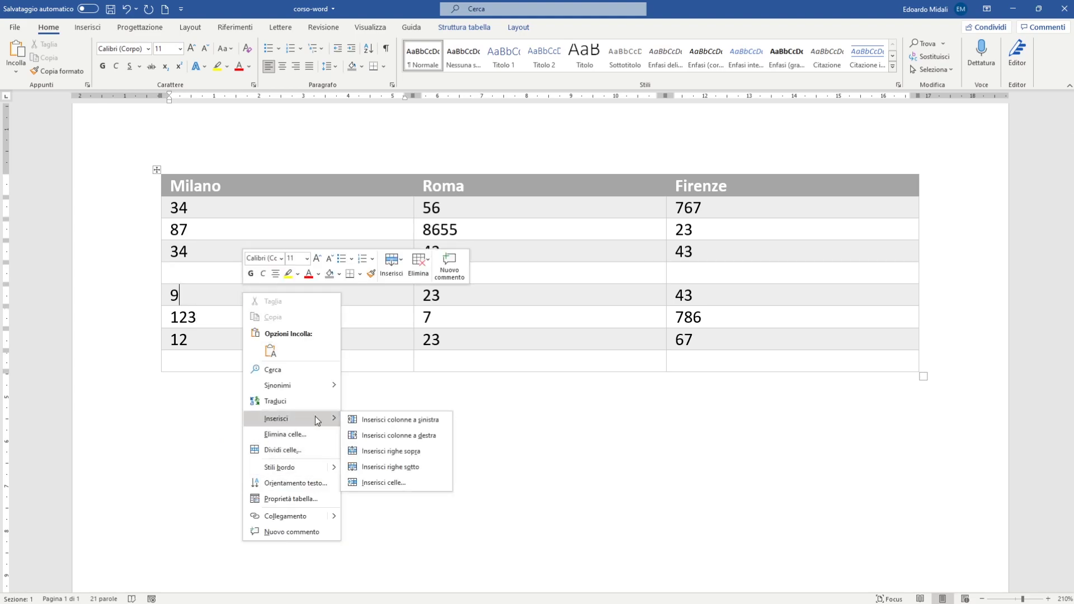
left_click(422, 470)
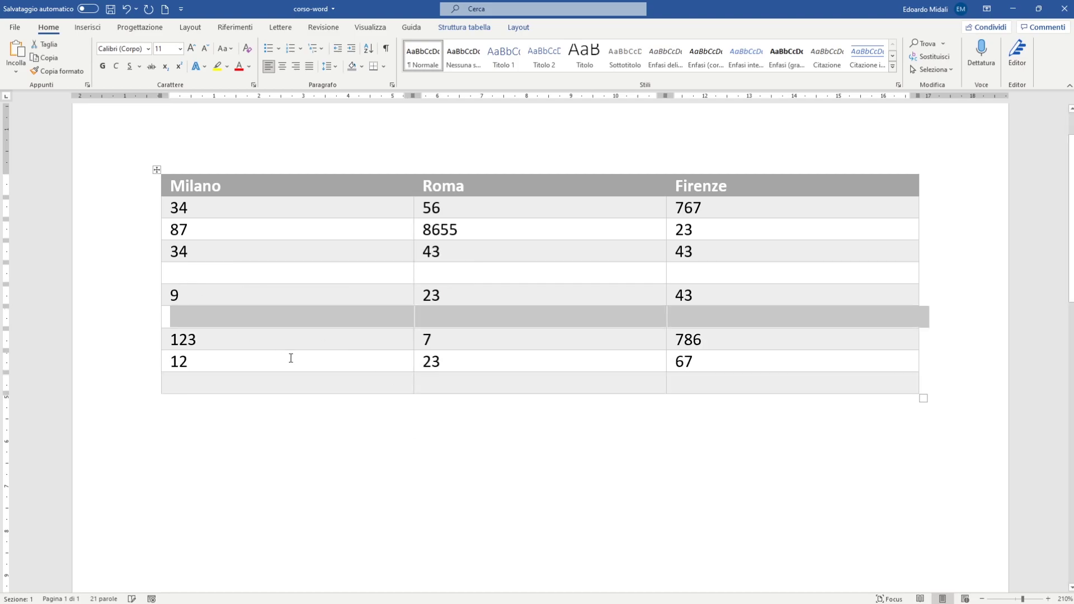
left_click(297, 414)
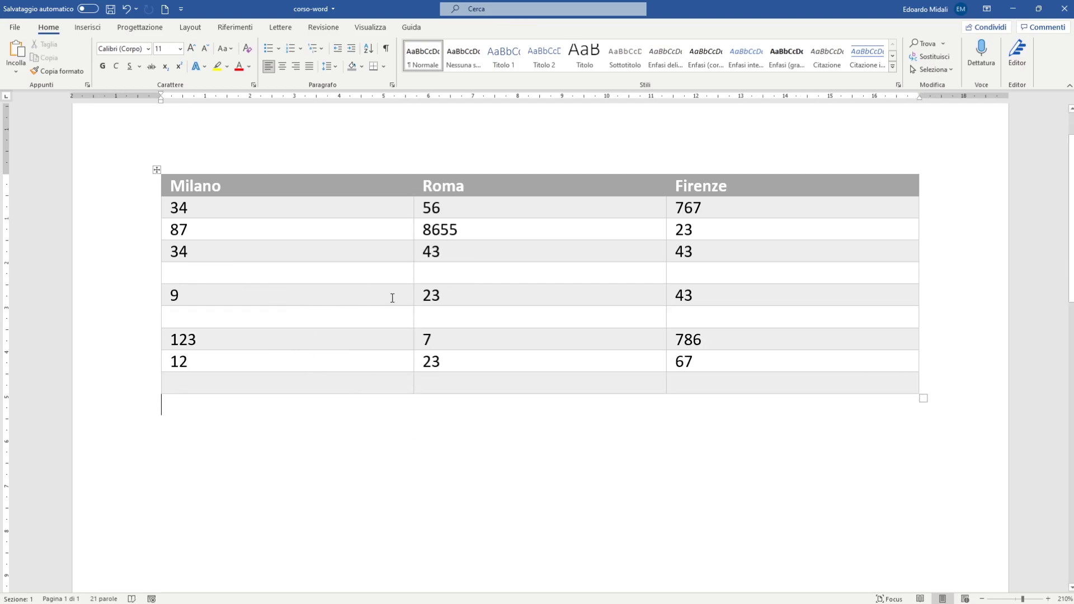
Add an empty column between Milano and Roma, then undo it and the blank rows
left_click(451, 290)
right_click(453, 291)
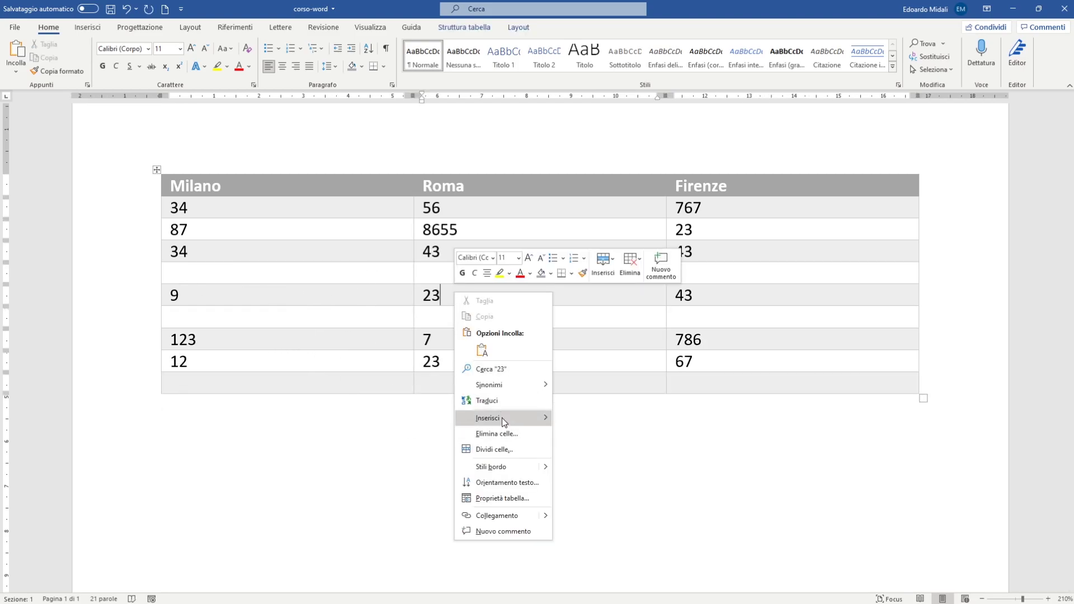
mouse_move(503, 417)
left_click(637, 421)
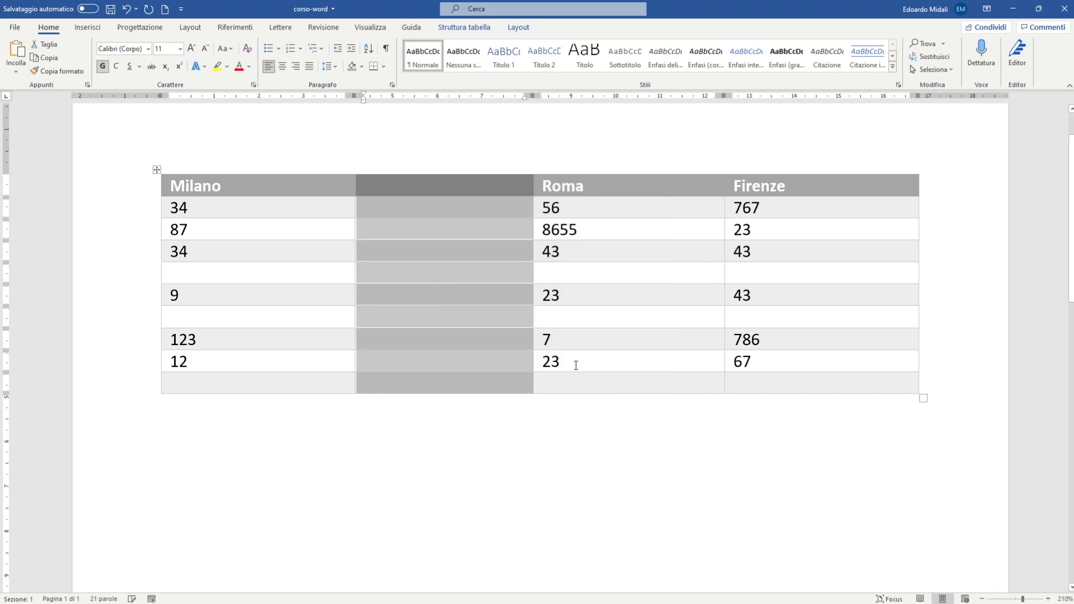
left_click(606, 407)
key("ctrl+z")
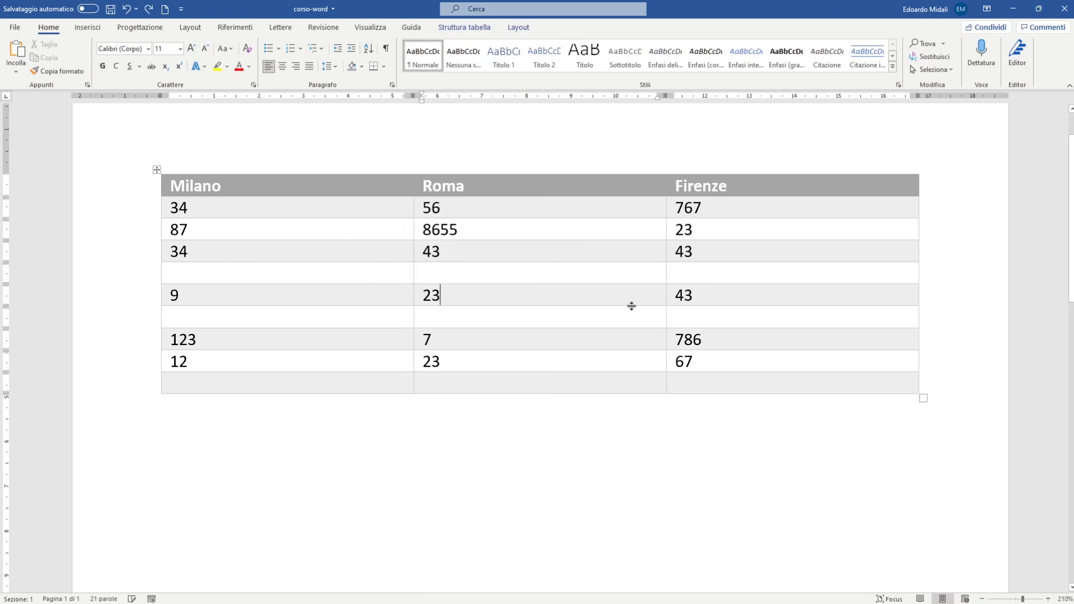
key("ctrl+z")
key("ctrl+z")
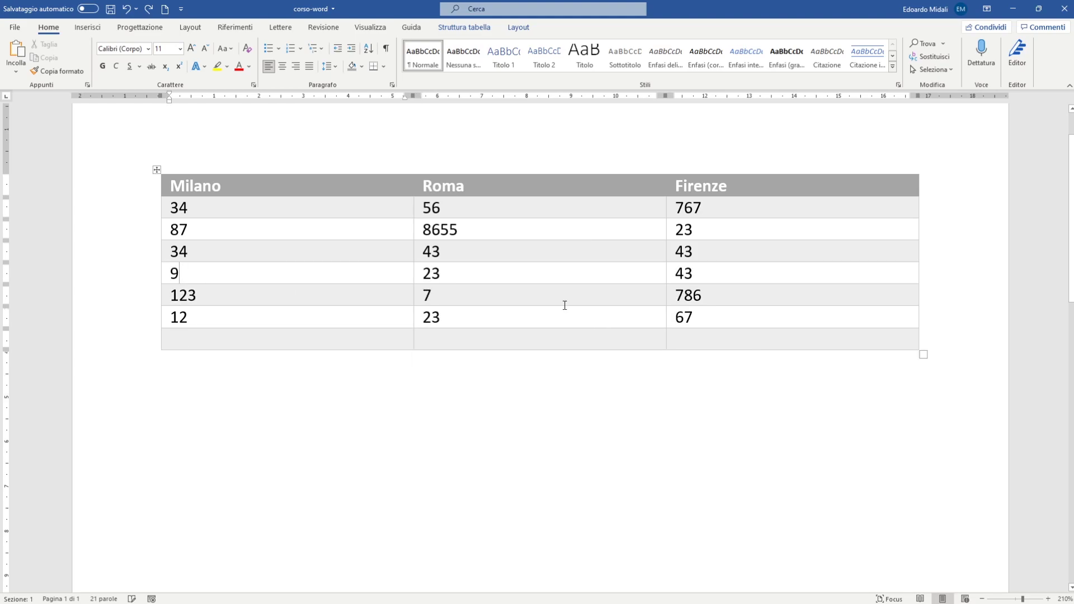
left_click(147, 324)
left_click(137, 274)
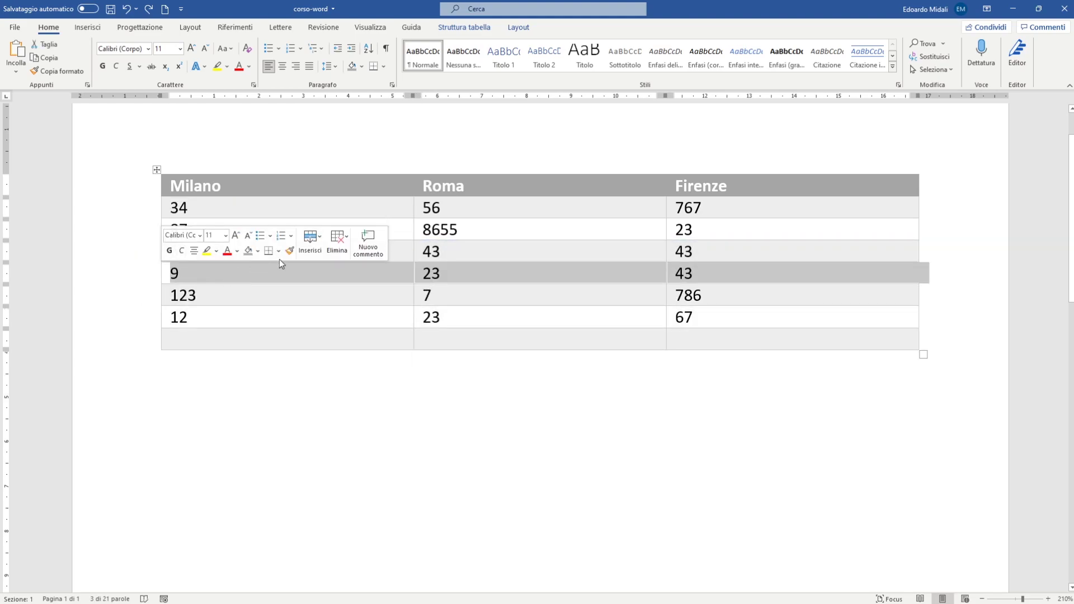
Try blank rows above the 9/23/43 and 34/43/43 rows, then undo them
left_click(313, 243)
left_click(332, 270)
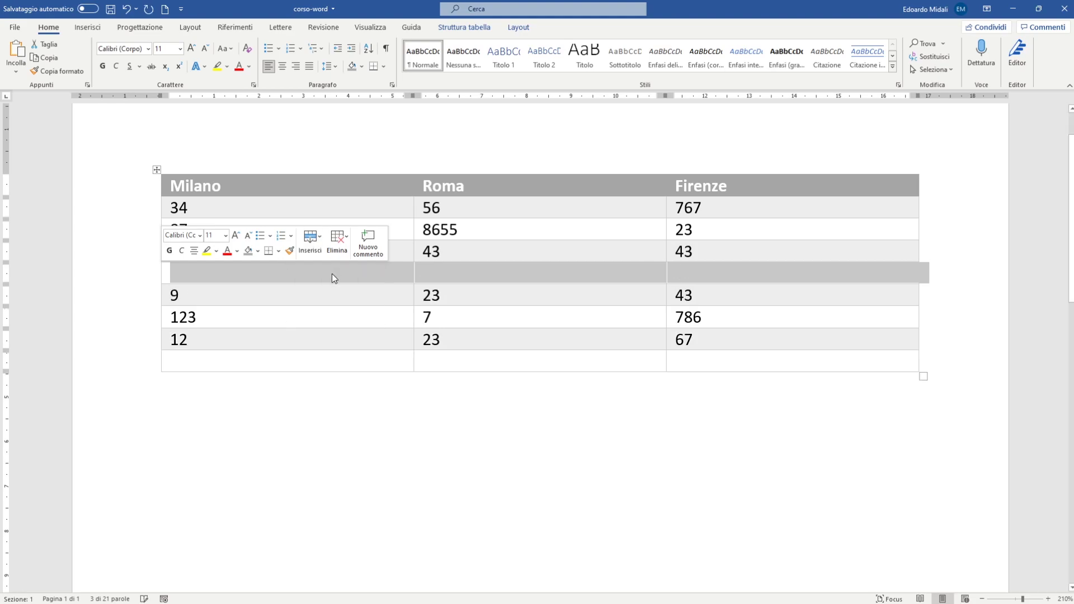
left_click(307, 417)
left_click(260, 135)
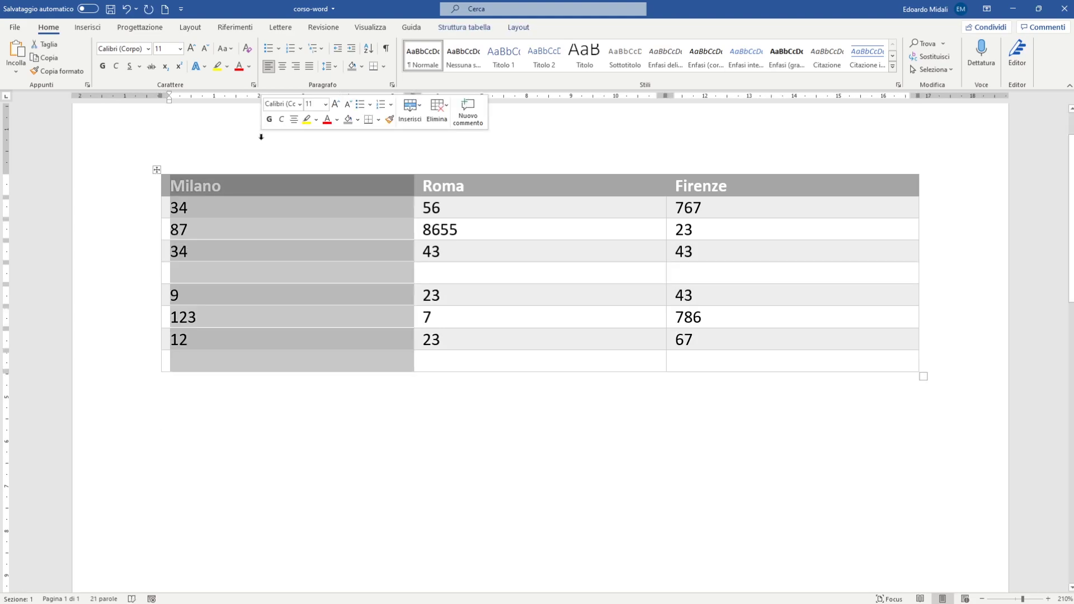
left_click(128, 279)
left_click(127, 253)
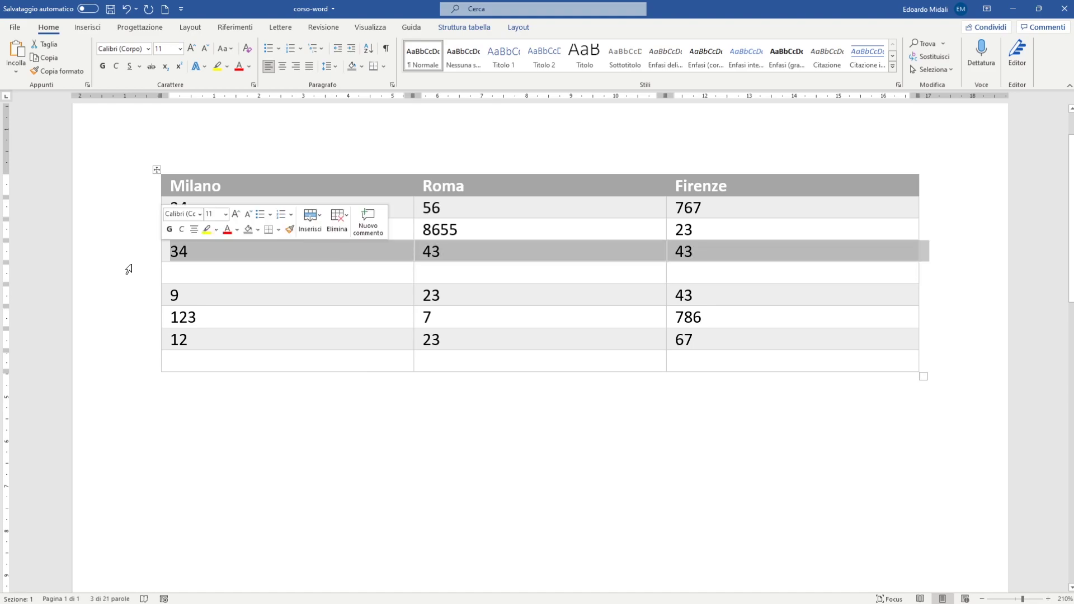
left_click(310, 221)
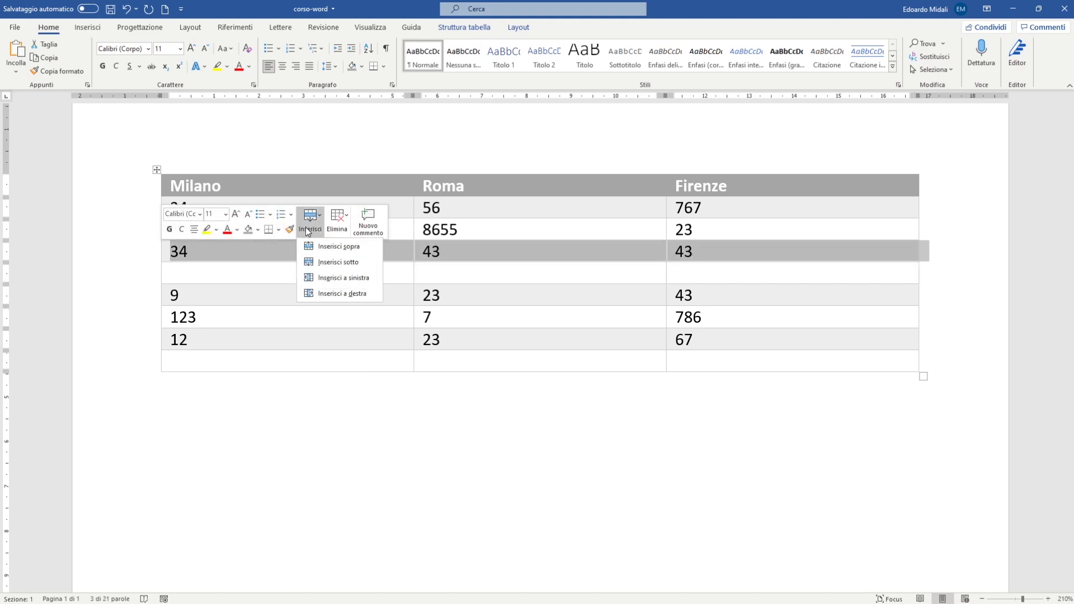
left_click(324, 246)
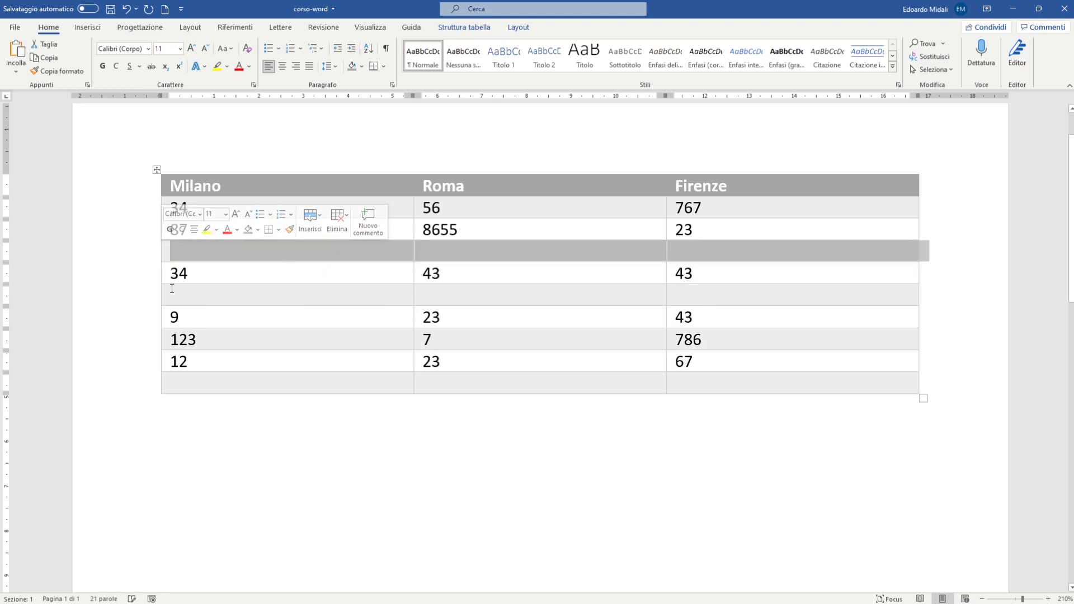
left_click(129, 277)
key("ctrl+z")
key("ctrl+z")
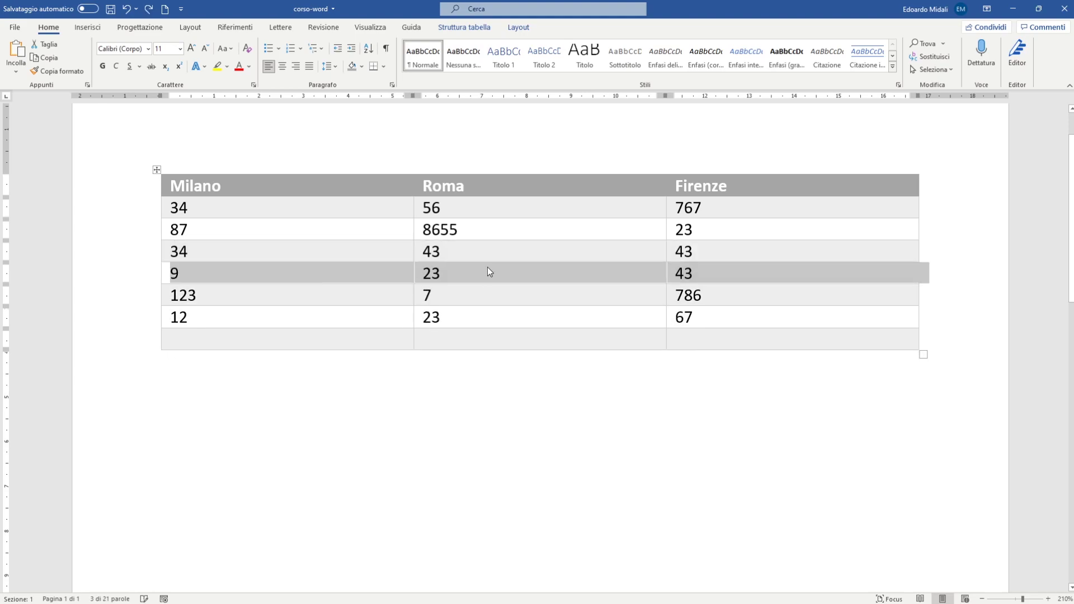
Insert an empty column left of Roma, then undo it
right_click(488, 271)
left_click(361, 425)
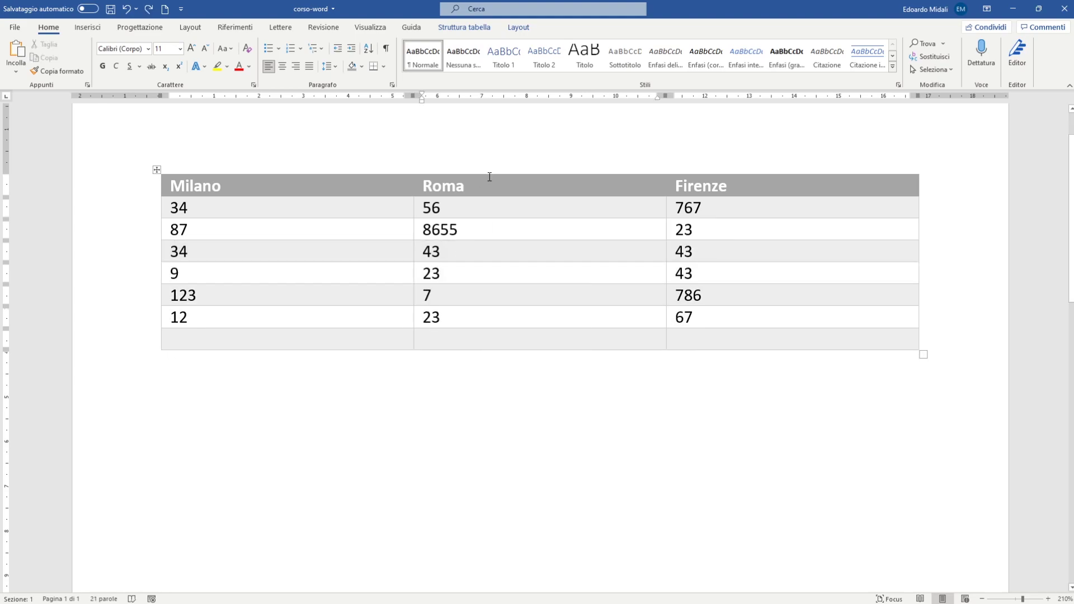
left_click(510, 148)
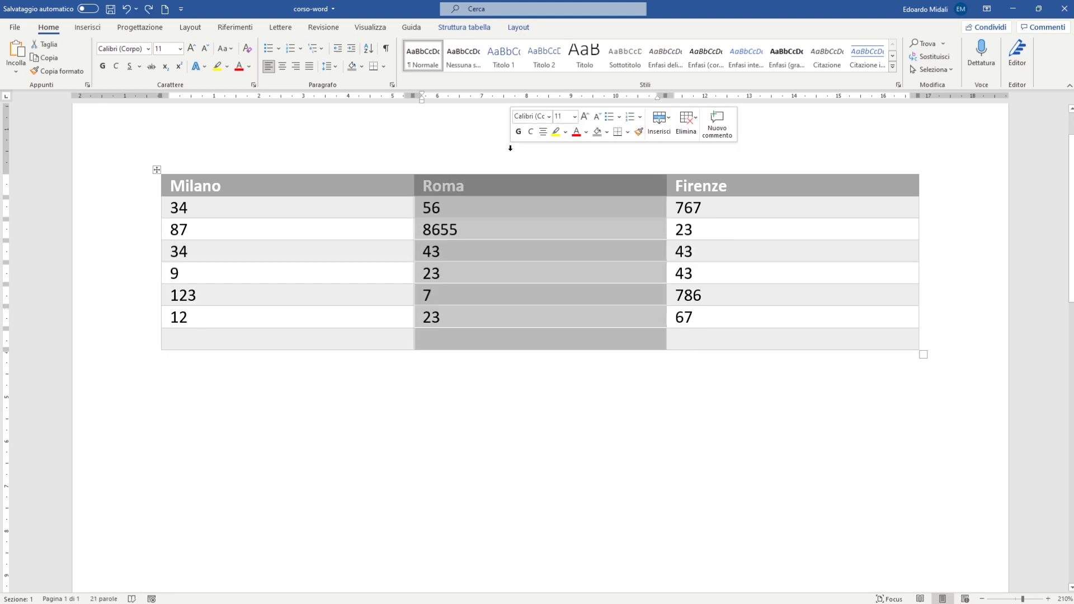
left_click(684, 123)
left_click(666, 122)
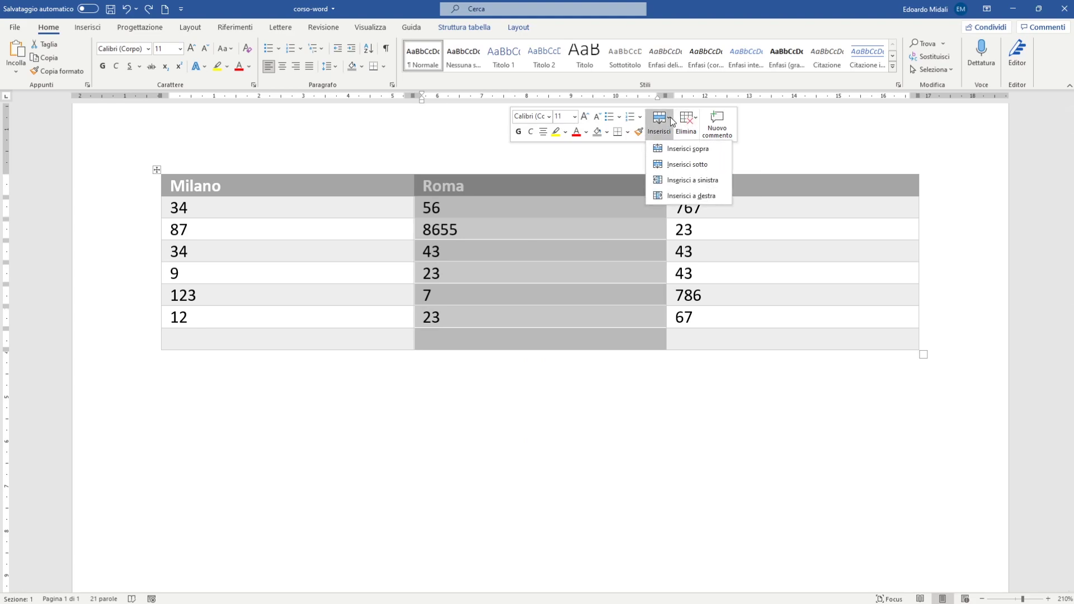
left_click(682, 183)
key("ctrl+z")
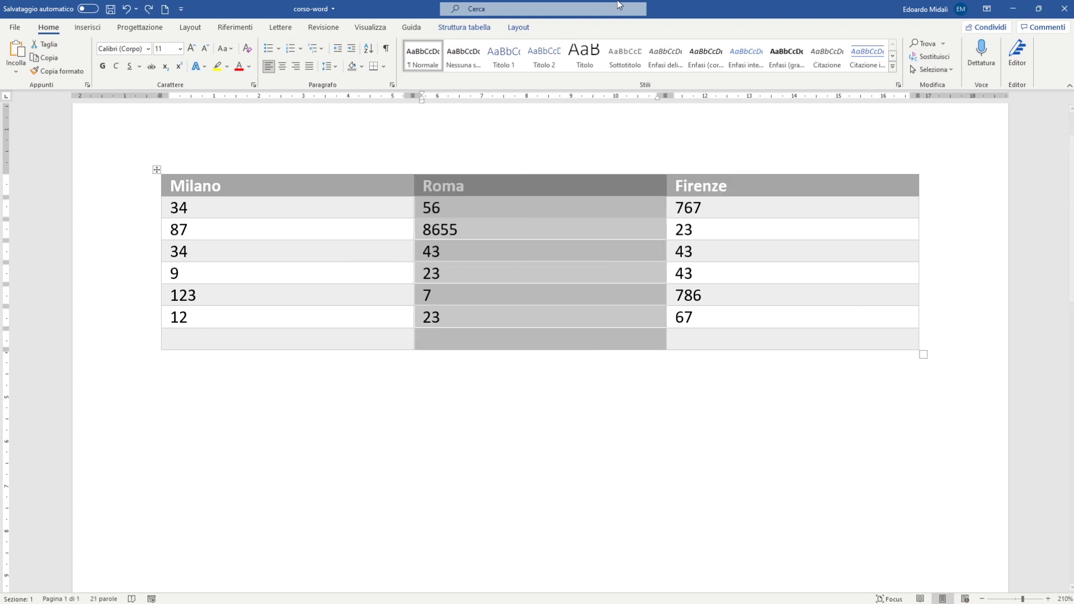
Insert empty rows above the table data from the Firenze column, then undo
left_click(716, 170)
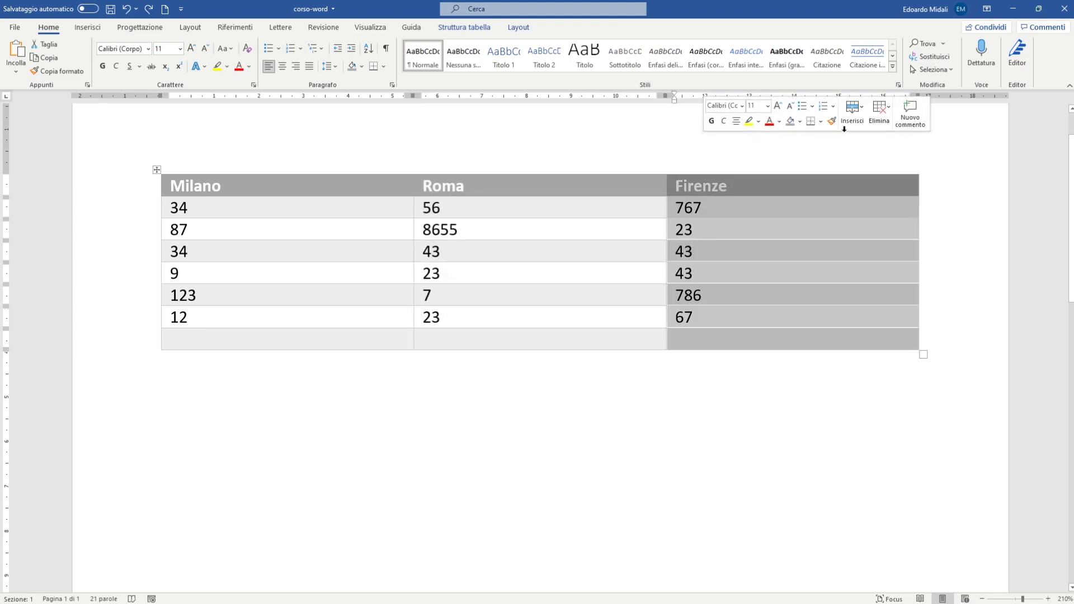
left_click(853, 115)
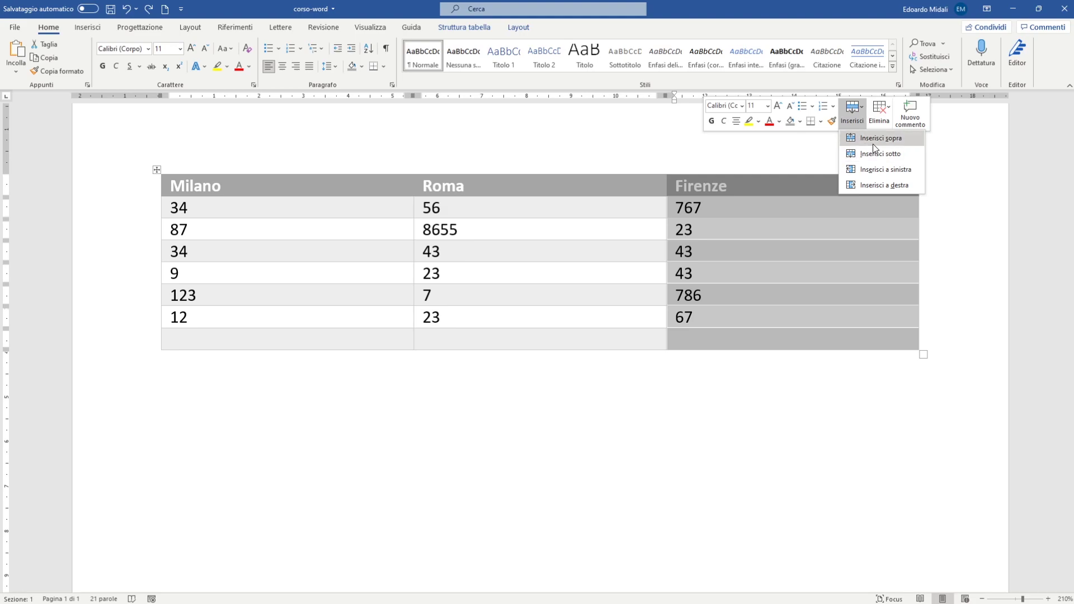
key("Escape")
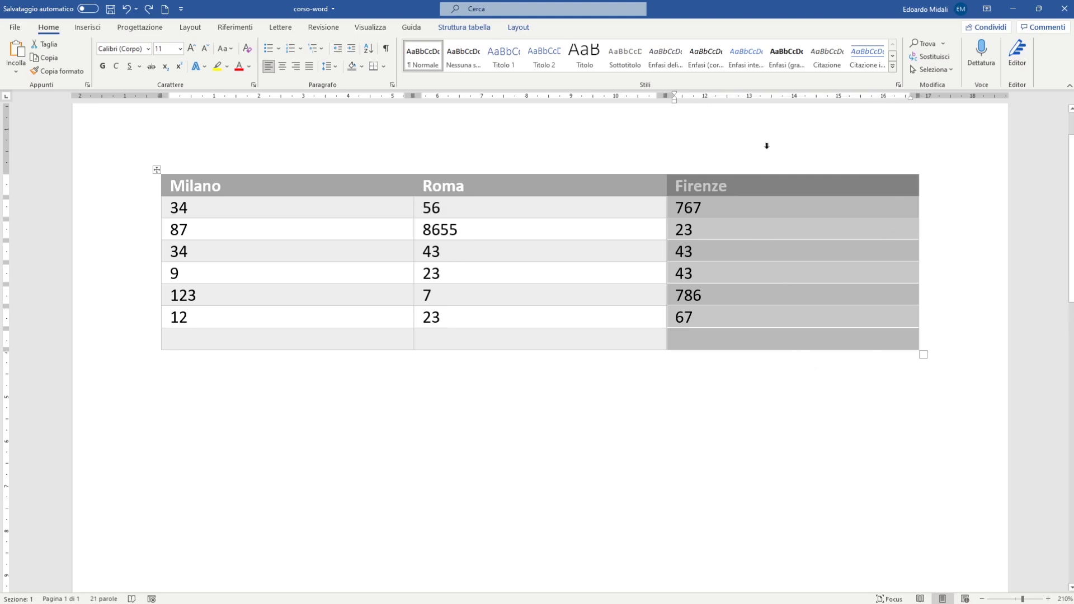
left_click(887, 134)
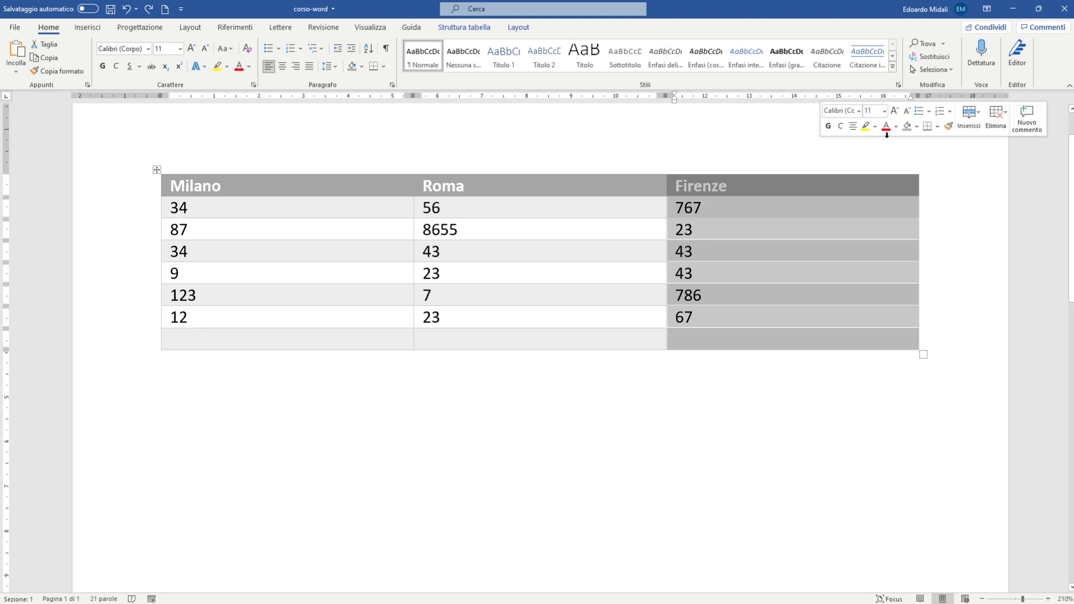
left_click(969, 117)
left_click(978, 143)
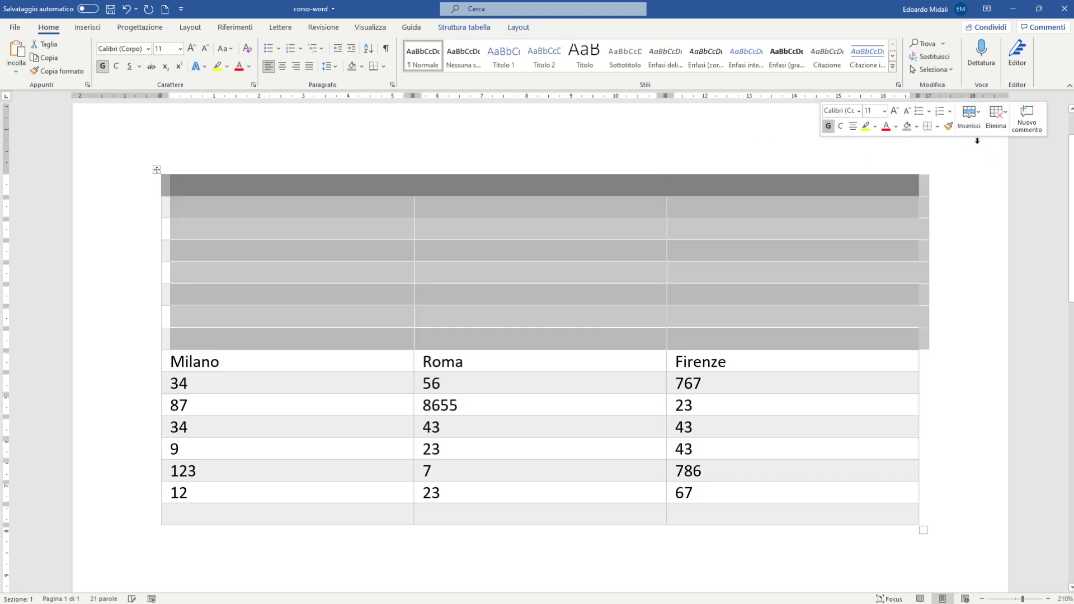
left_click(953, 322)
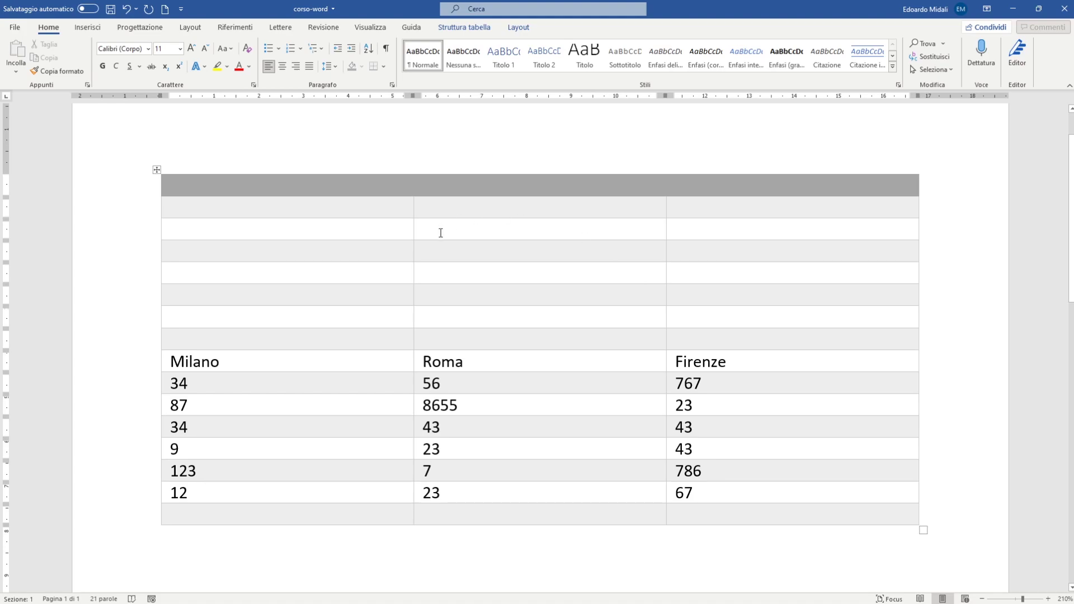
scroll(440, 233, "down", 3)
scroll(440, 233, "up", 4)
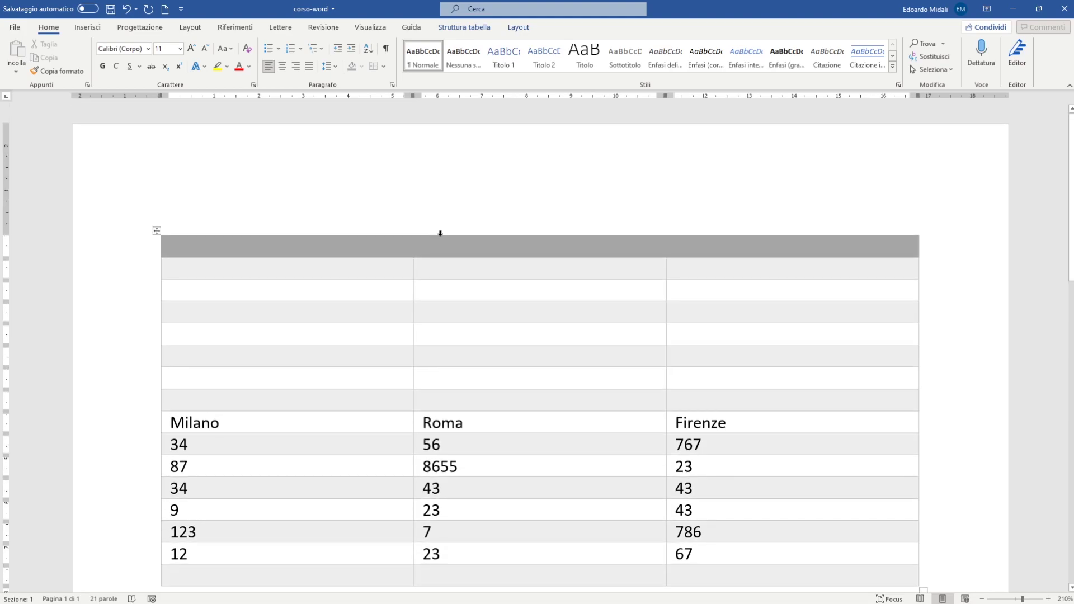
key("ctrl+z")
Add seven empty rows below the 12, 23, 67 row and show the Layout tools
left_click(773, 204)
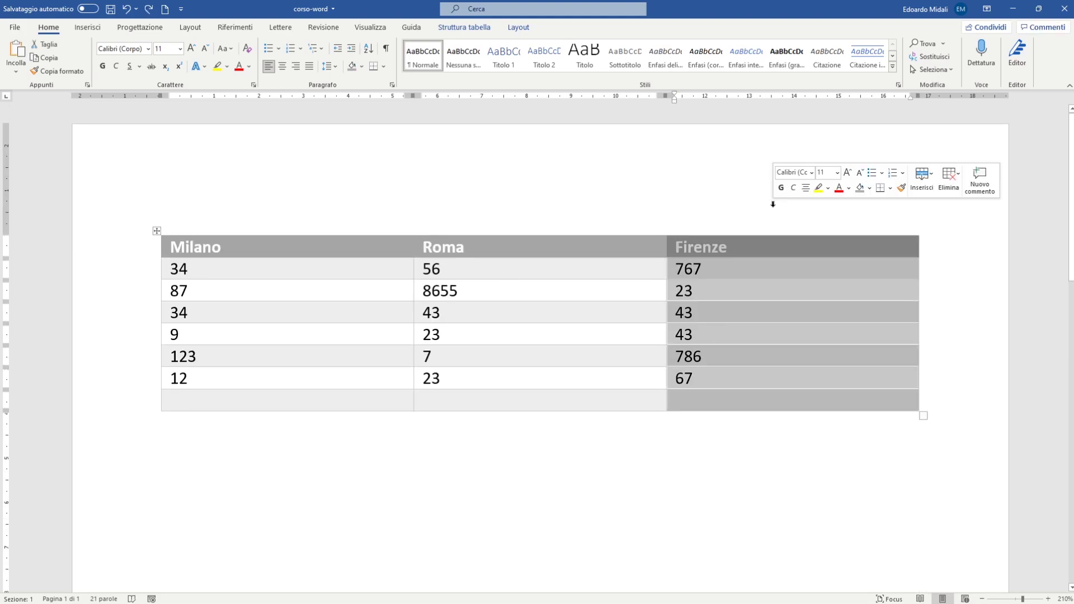
left_click(922, 178)
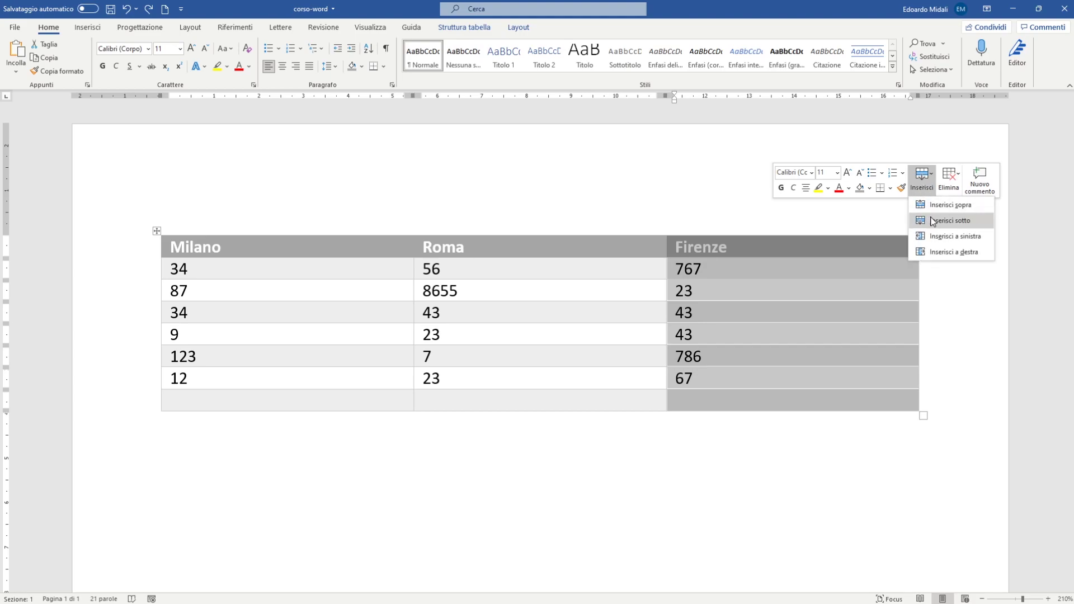
left_click(949, 220)
scroll(1018, 297, "down", 3)
scroll(951, 274, "up", 3)
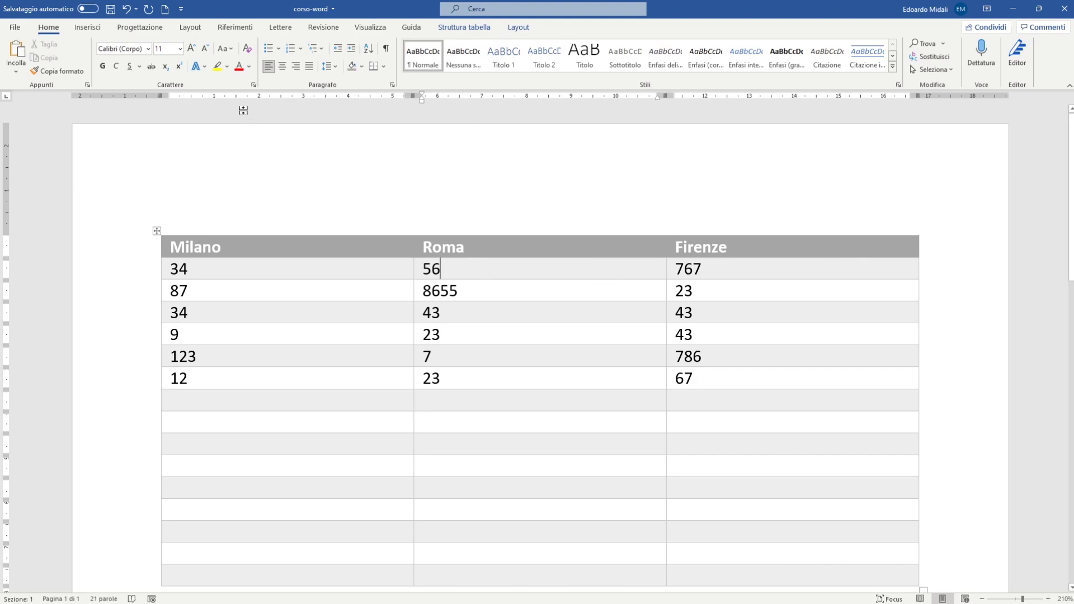
left_click(519, 28)
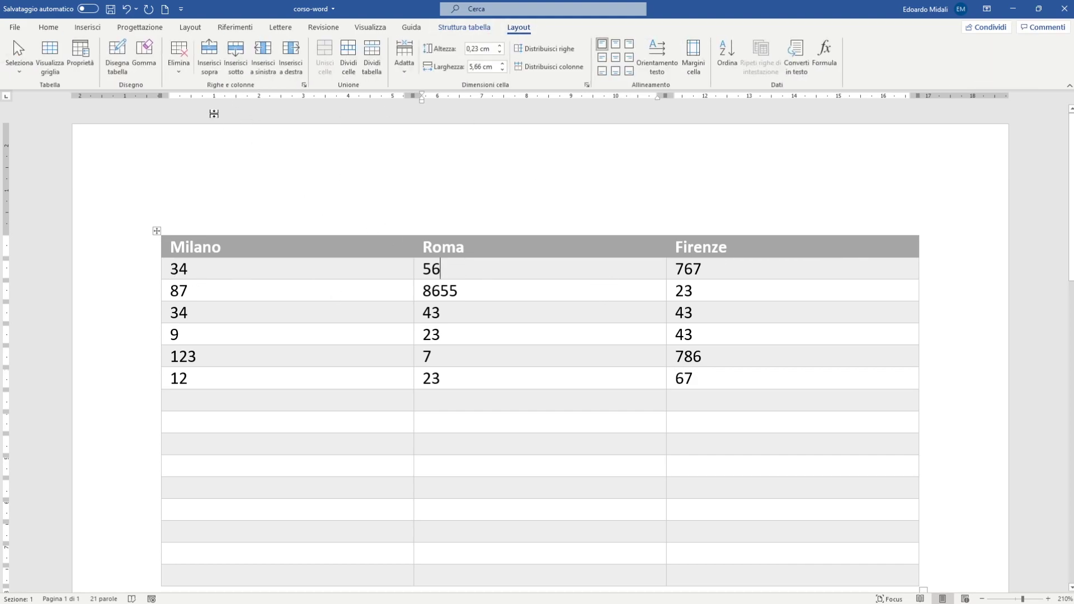
Add two empty rows under the header and try columns left of Milano, undoing those
left_click(215, 70)
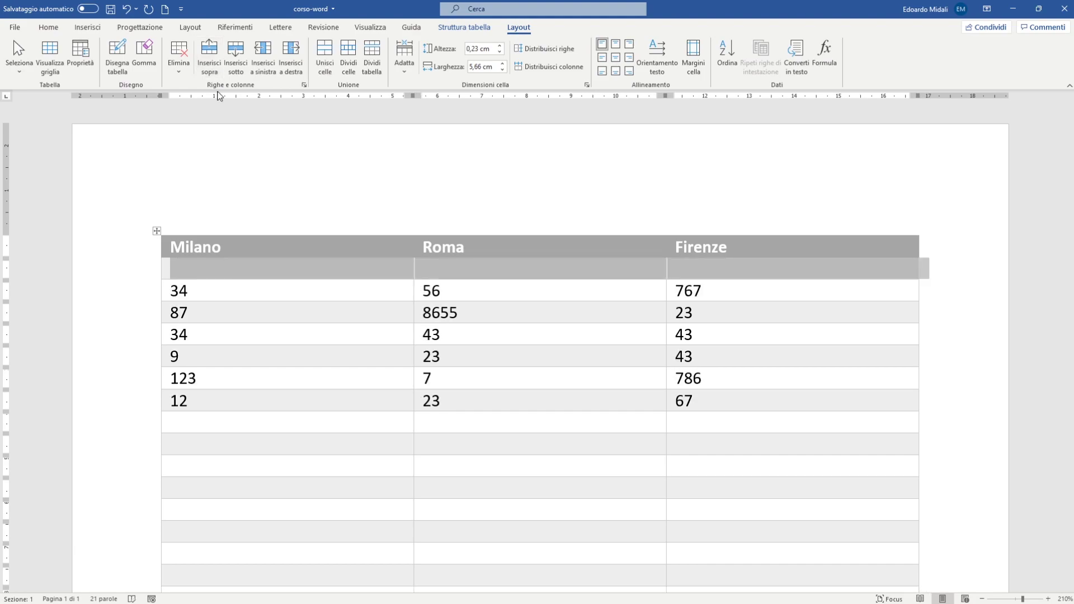
left_click(233, 74)
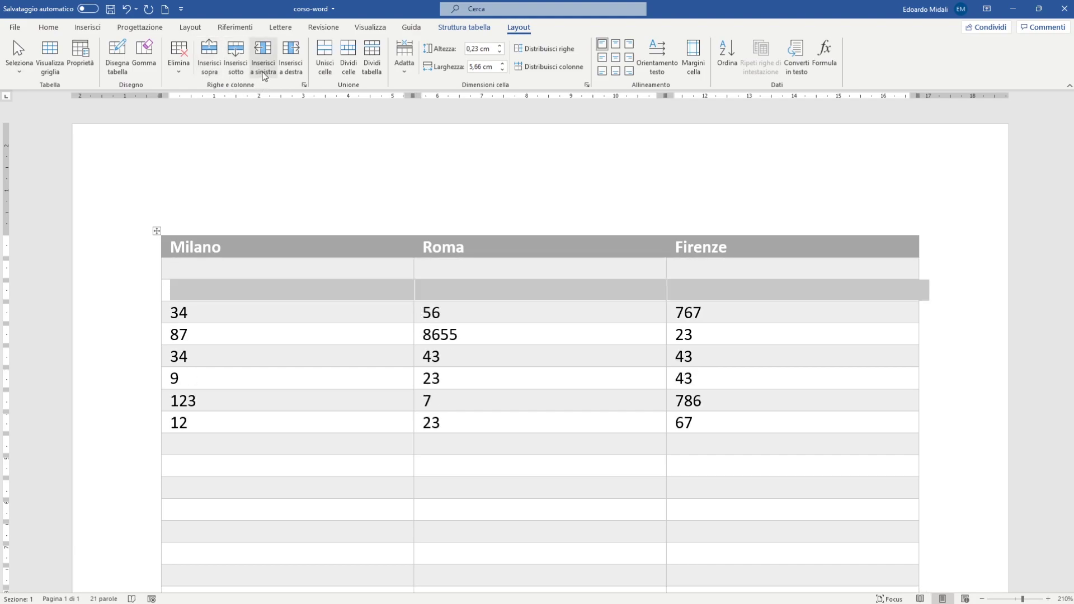
left_click(262, 63)
left_click(566, 299)
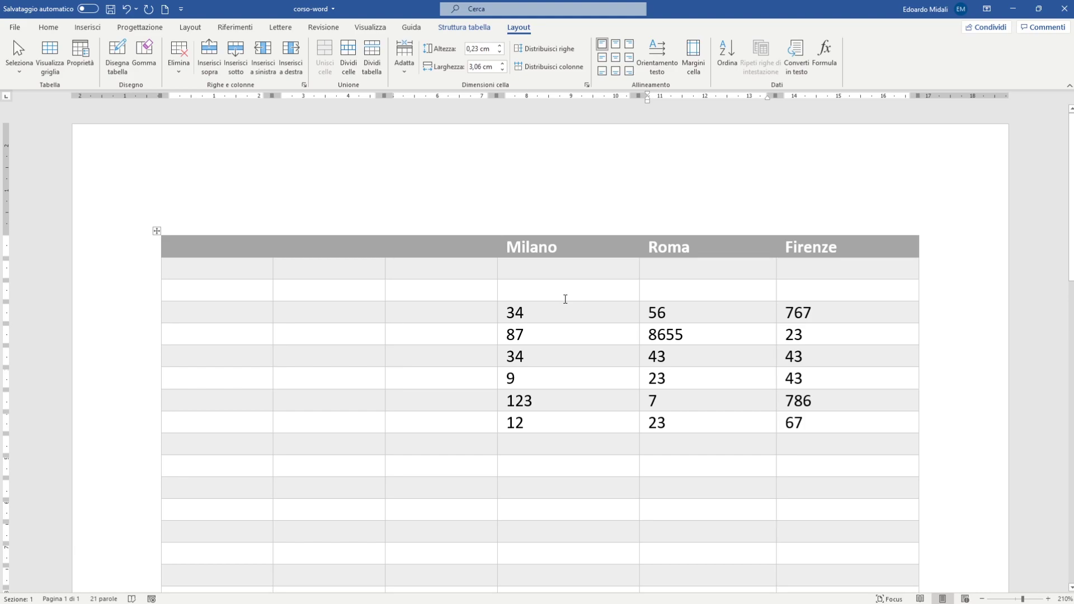
left_click(290, 62)
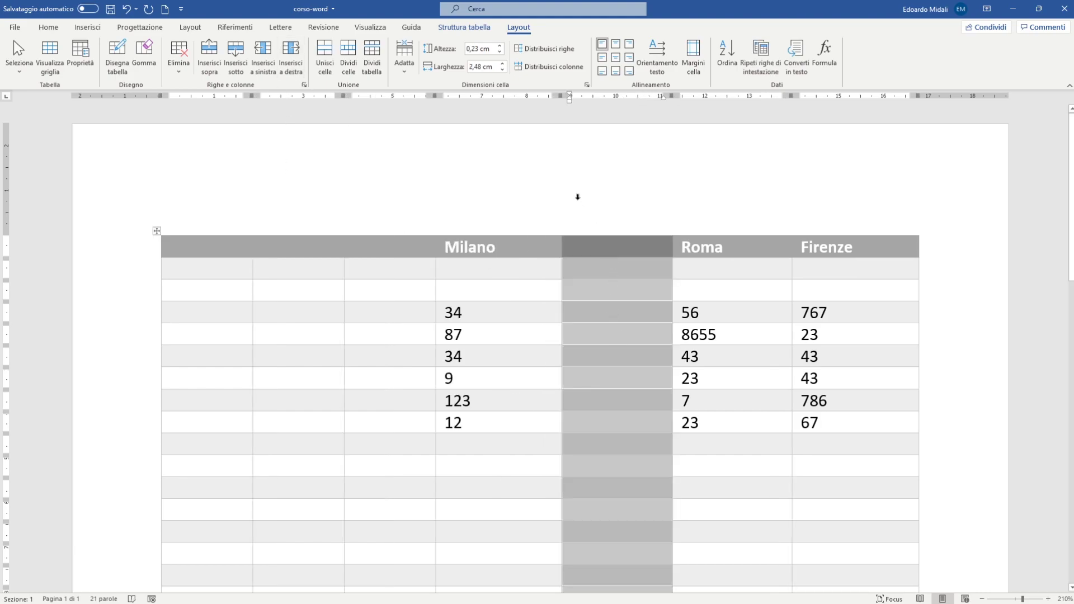
left_click(508, 233)
left_click_drag(508, 209, 733, 211)
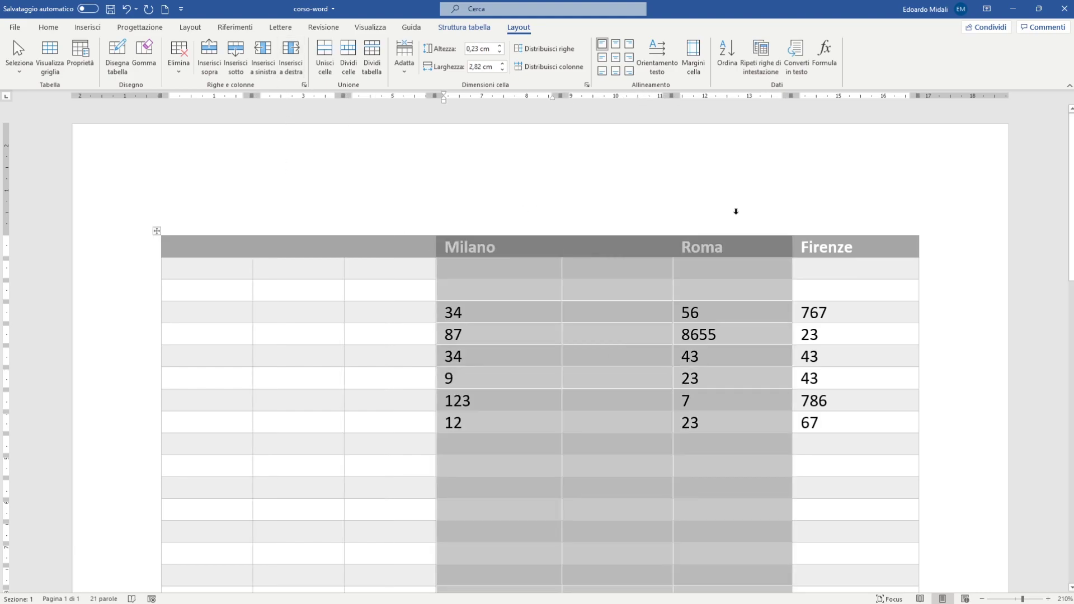
left_click(265, 69)
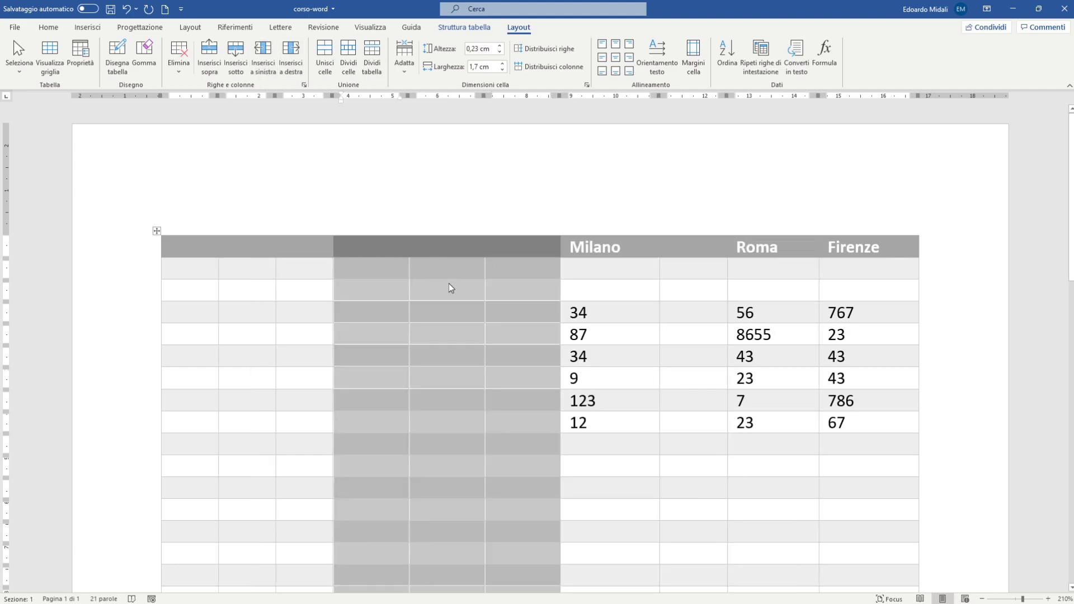
key("ctrl+z")
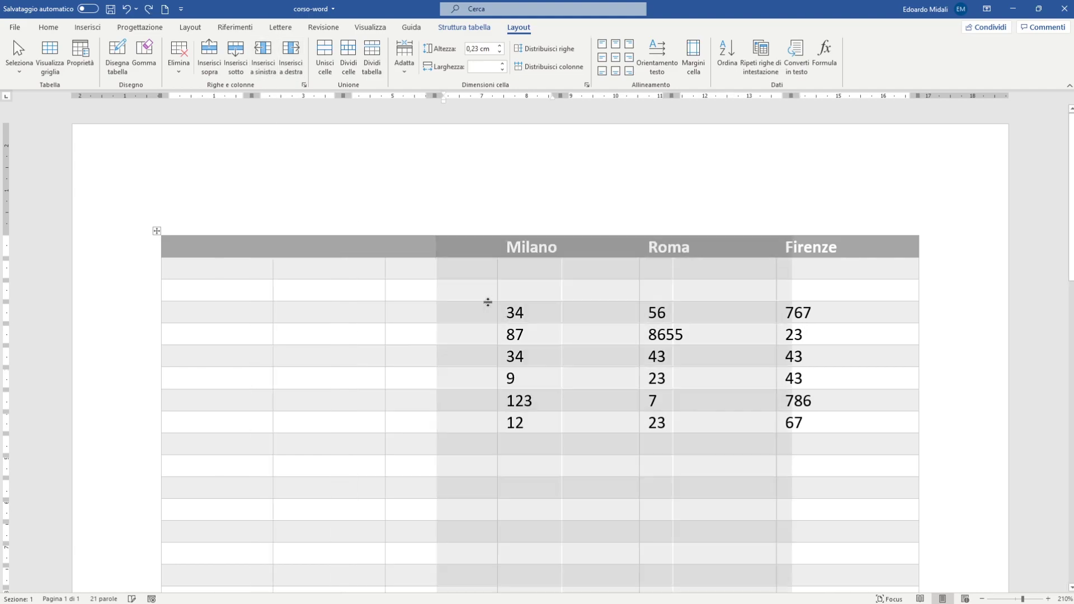
key("ctrl+z")
key("ctrl+z")
Insert two empty columns between Milano and Roma
left_click(518, 311)
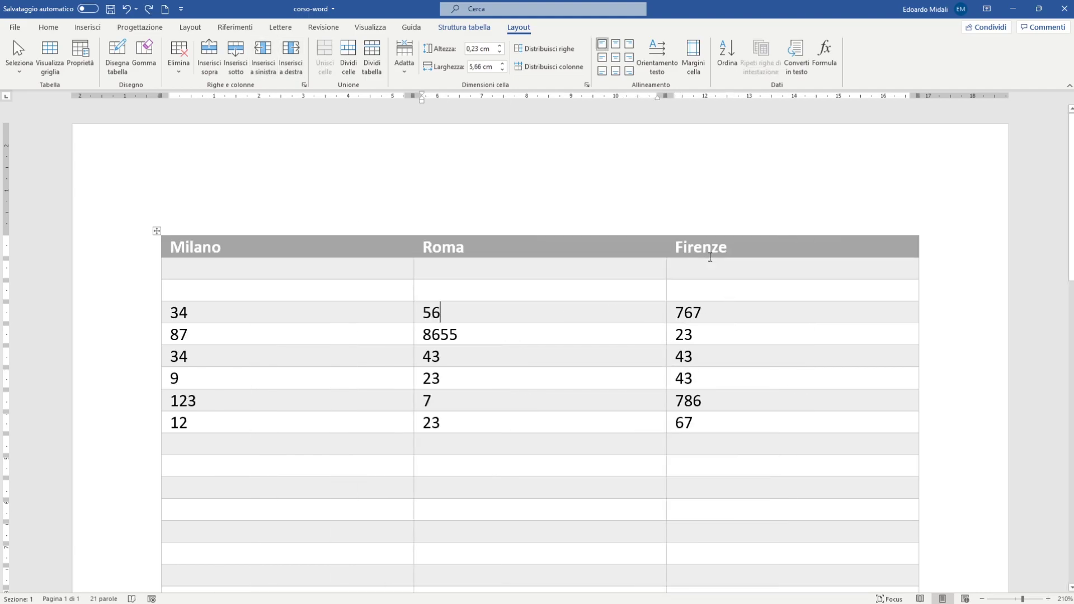
left_click(718, 298)
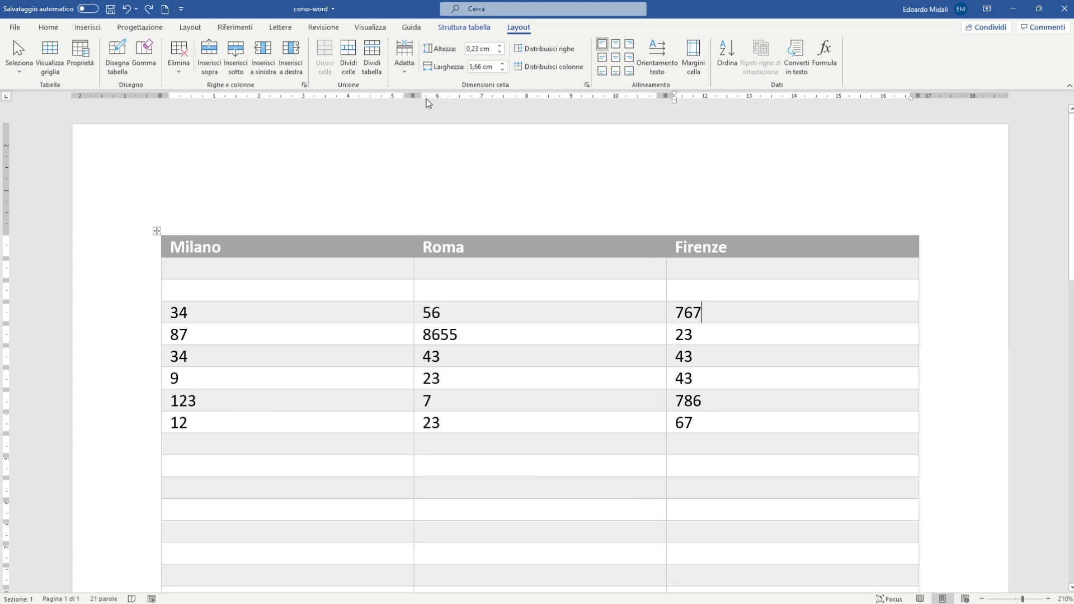
left_click(263, 56)
key("BackSpace")
left_click(528, 310, "shift")
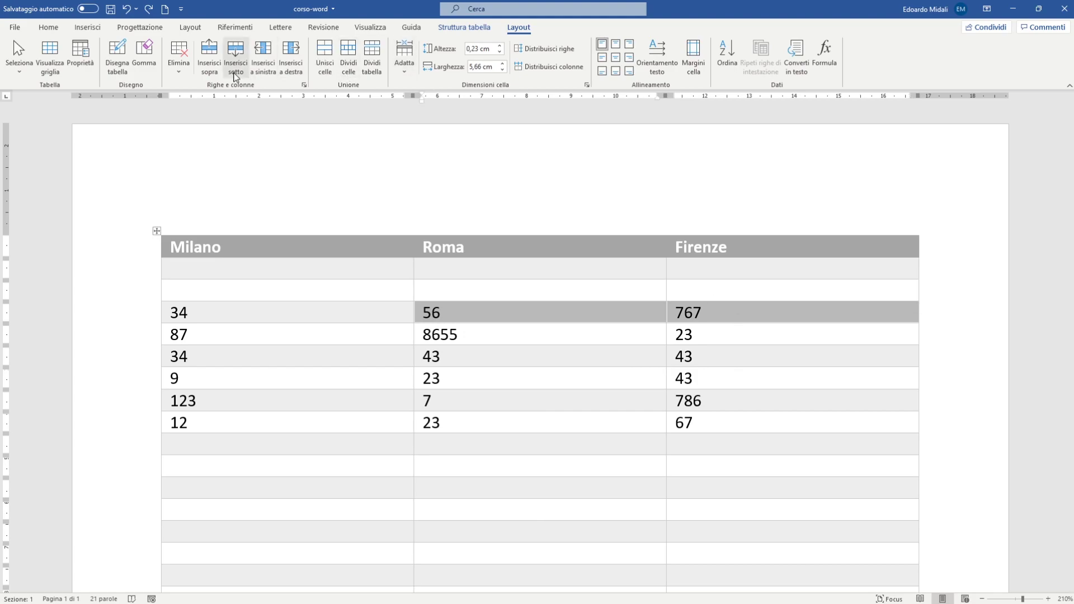
left_click(263, 72)
Try adding two empty rows below the 87 row, then undo them
left_click(599, 168)
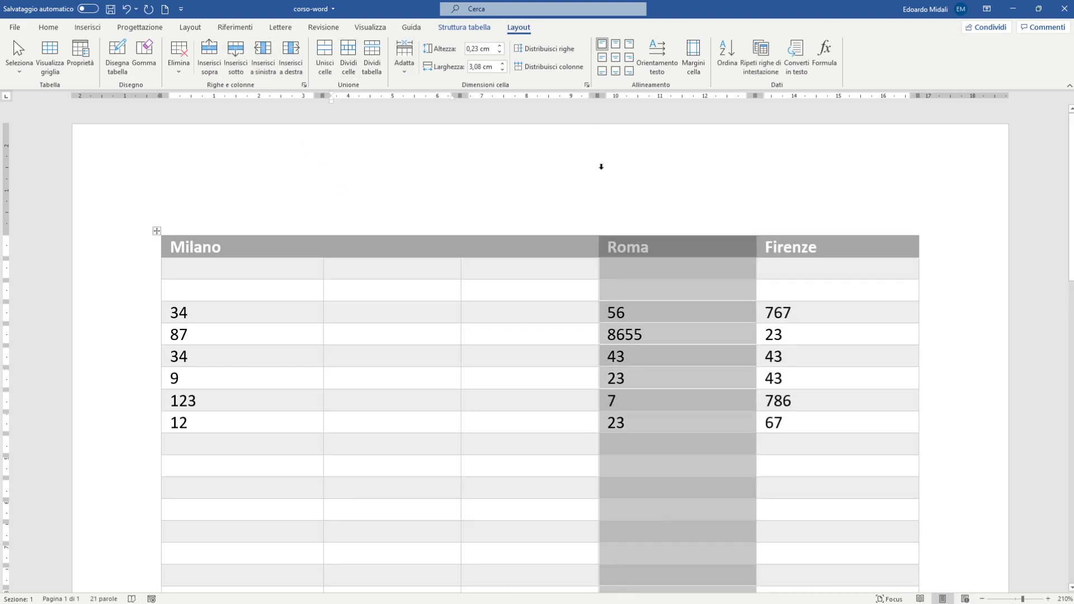
left_click(597, 180)
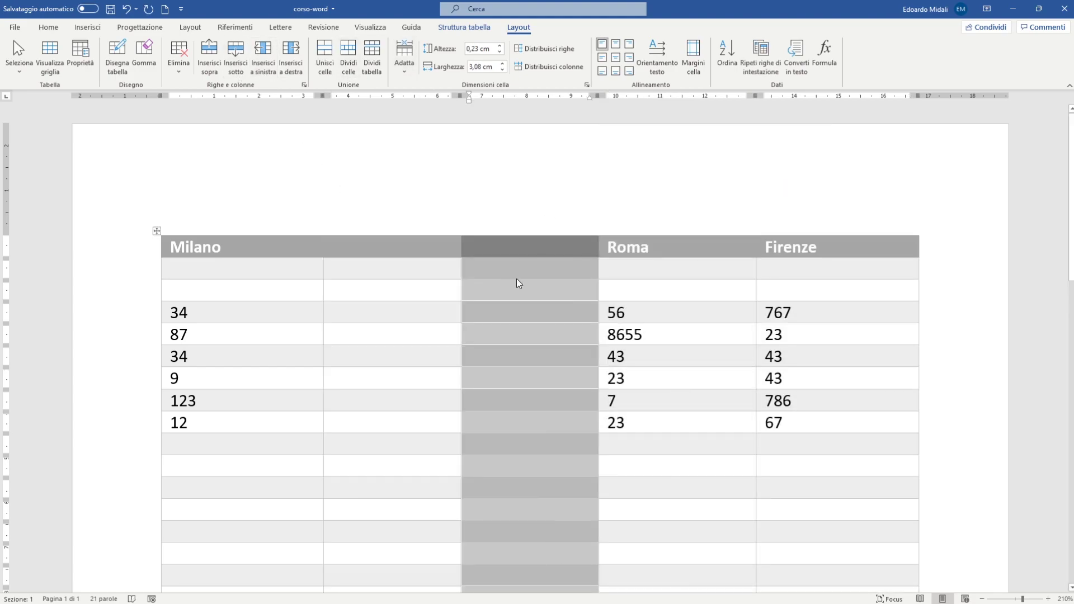
left_click(721, 193)
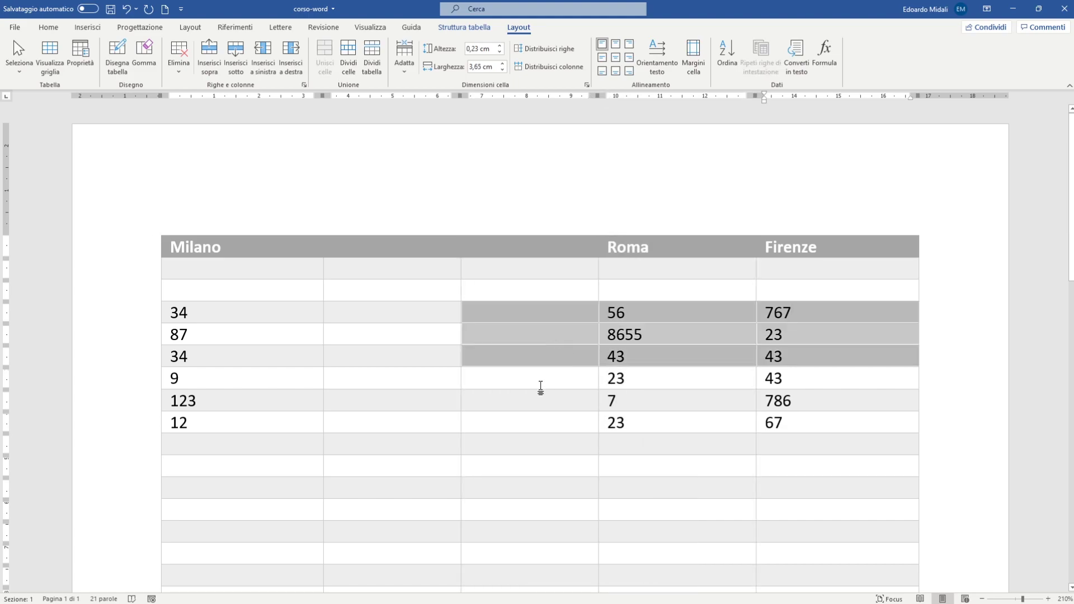
left_click_drag(818, 313, 311, 374)
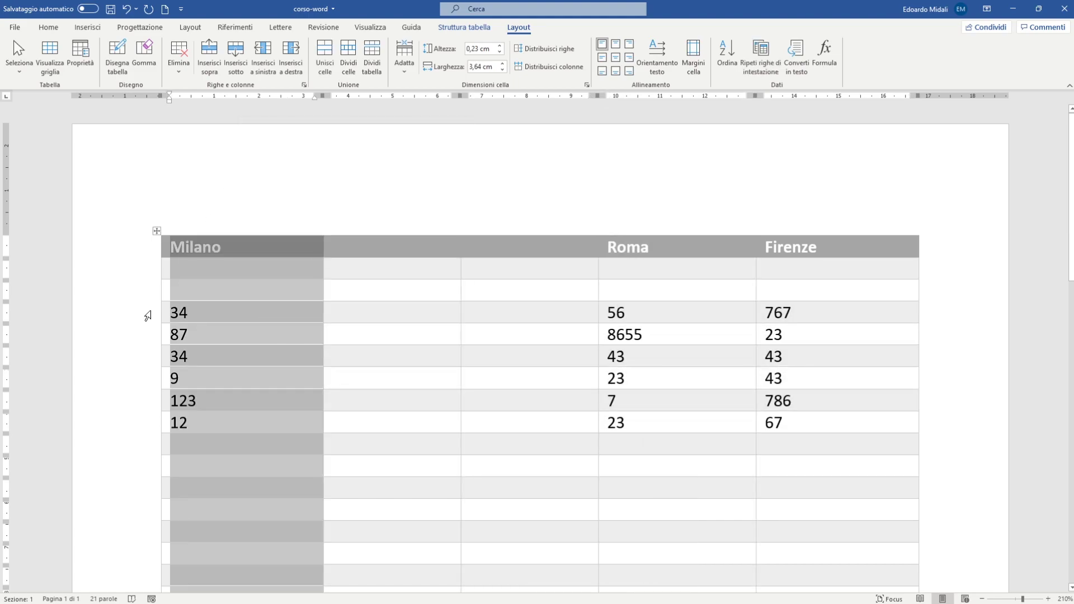
left_click(149, 312)
left_click_drag(149, 312, 149, 334)
left_click(232, 59)
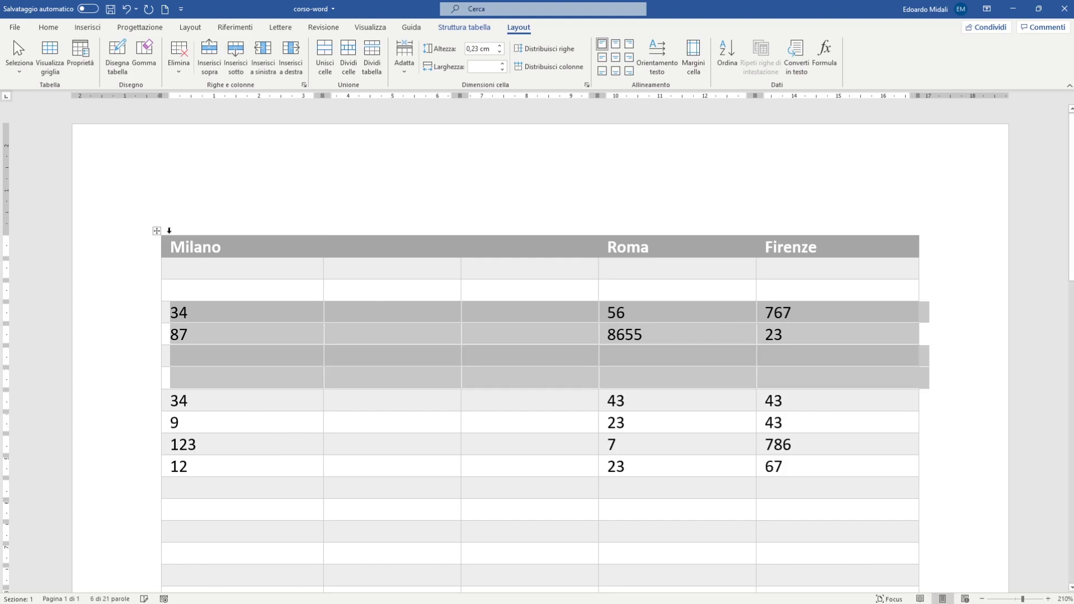
left_click(129, 291)
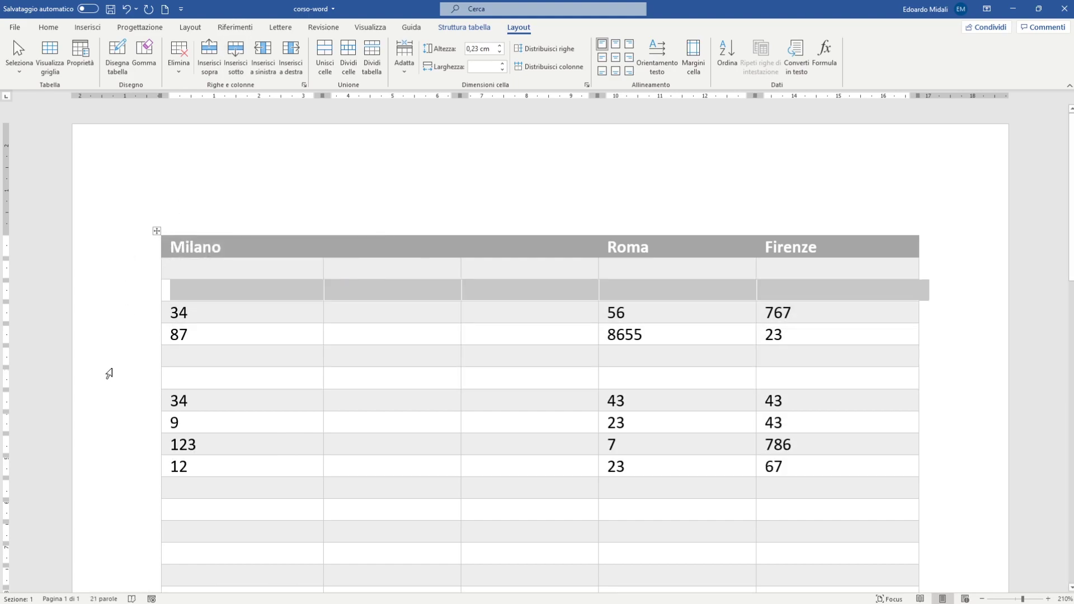
key("ctrl+z")
left_click(142, 291)
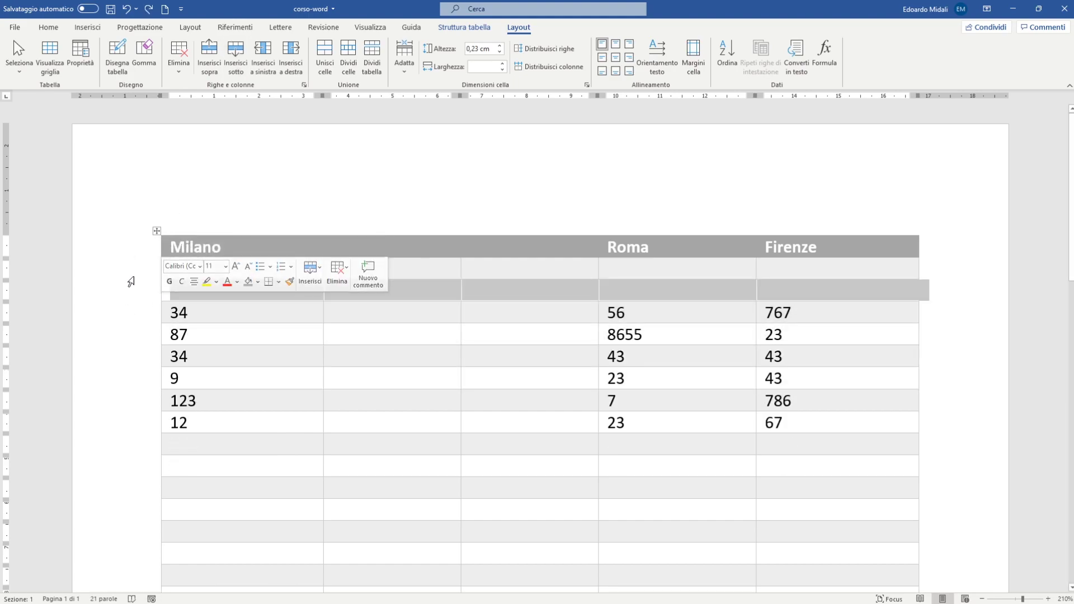
left_click(158, 305)
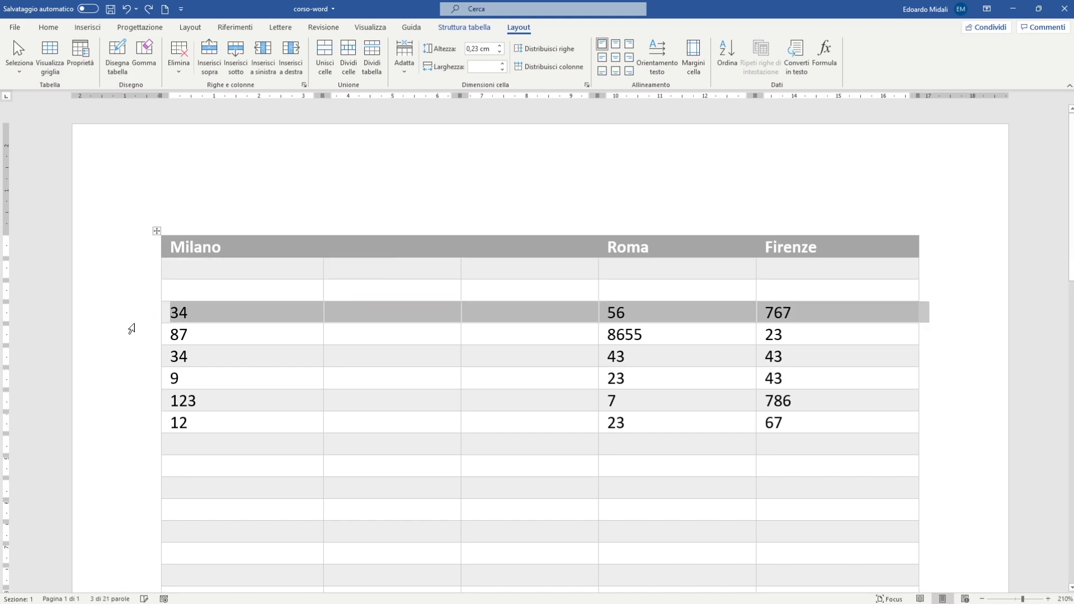
Insert two empty rows above the 34 row and new columns beside the second and third columns
left_click(157, 302)
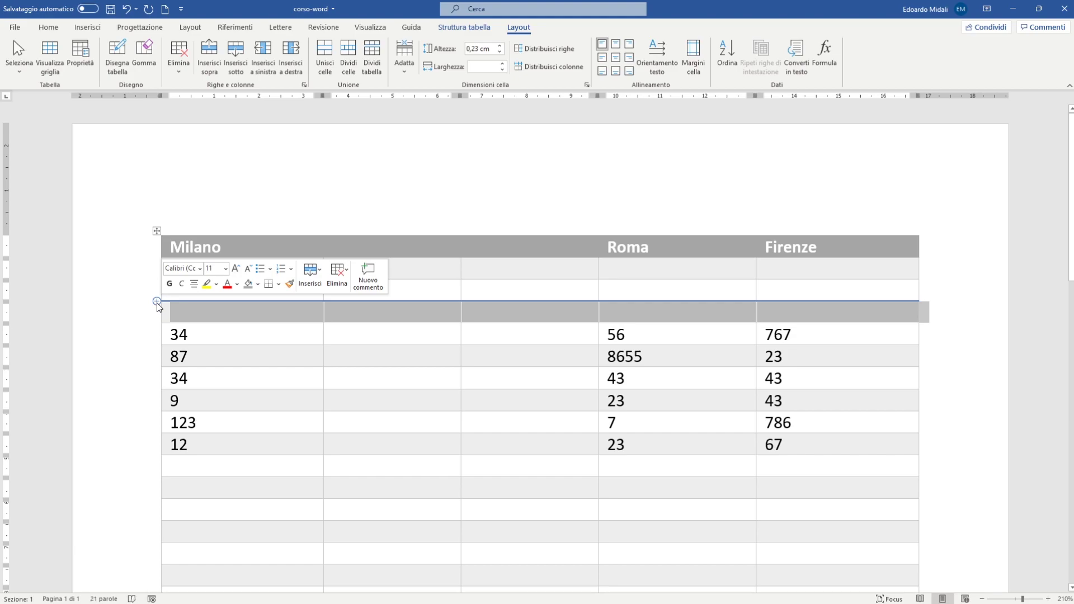
left_click(157, 302)
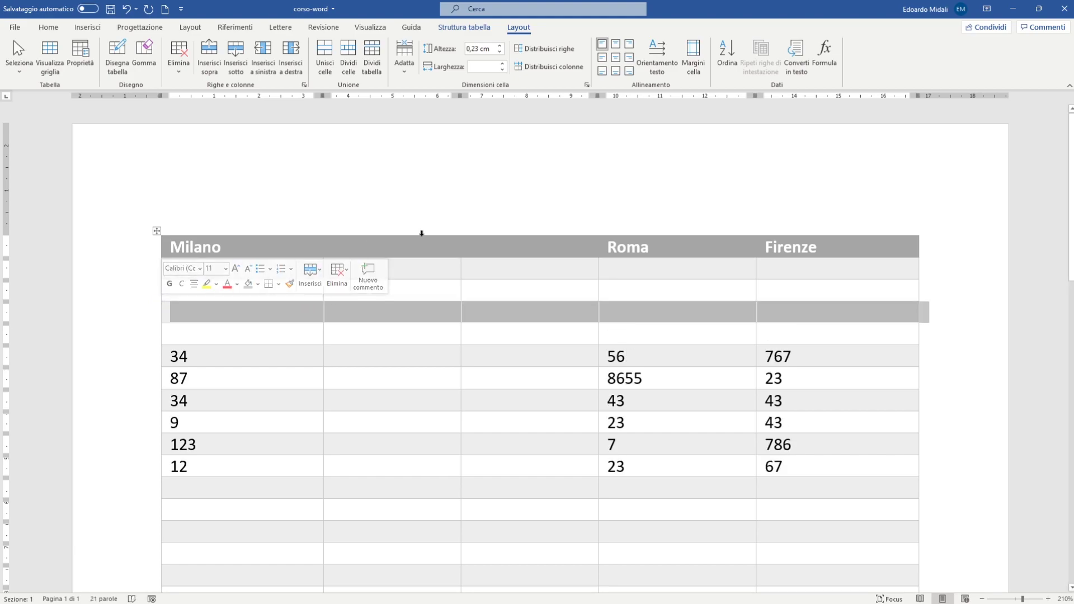
left_click(468, 229)
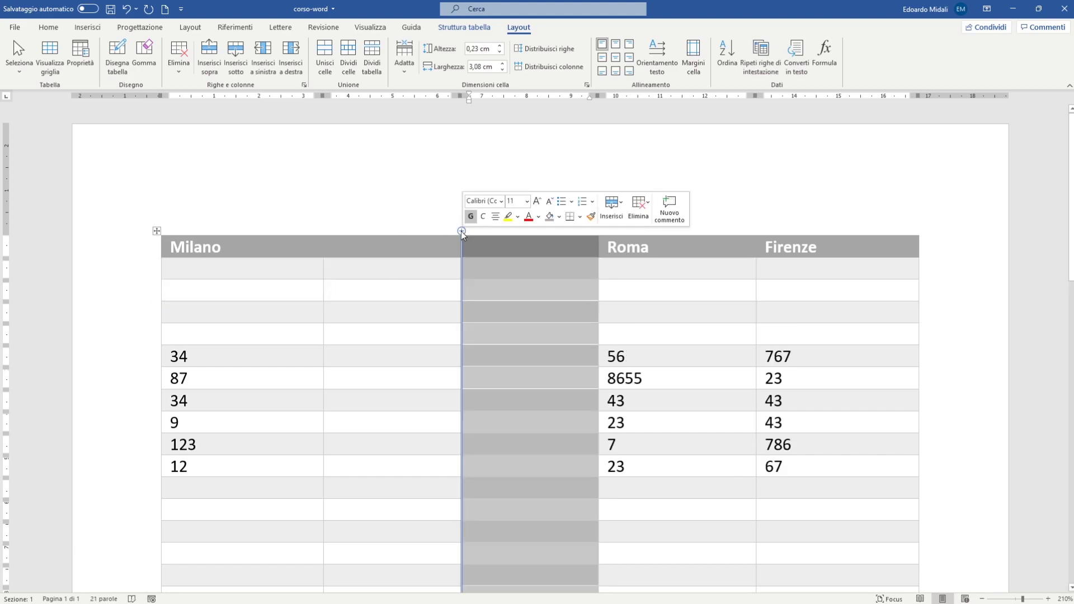
left_click(461, 230)
left_click(413, 230)
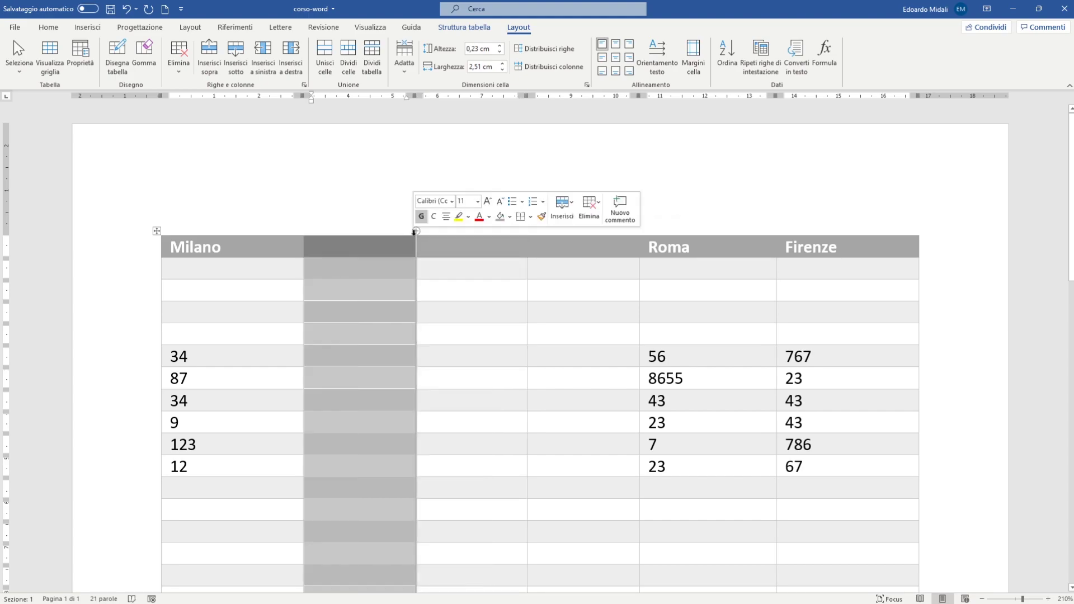
left_click(416, 231)
Undo the inserted columns and rows, leaving only Milano, Roma and Firenze
left_click(772, 186)
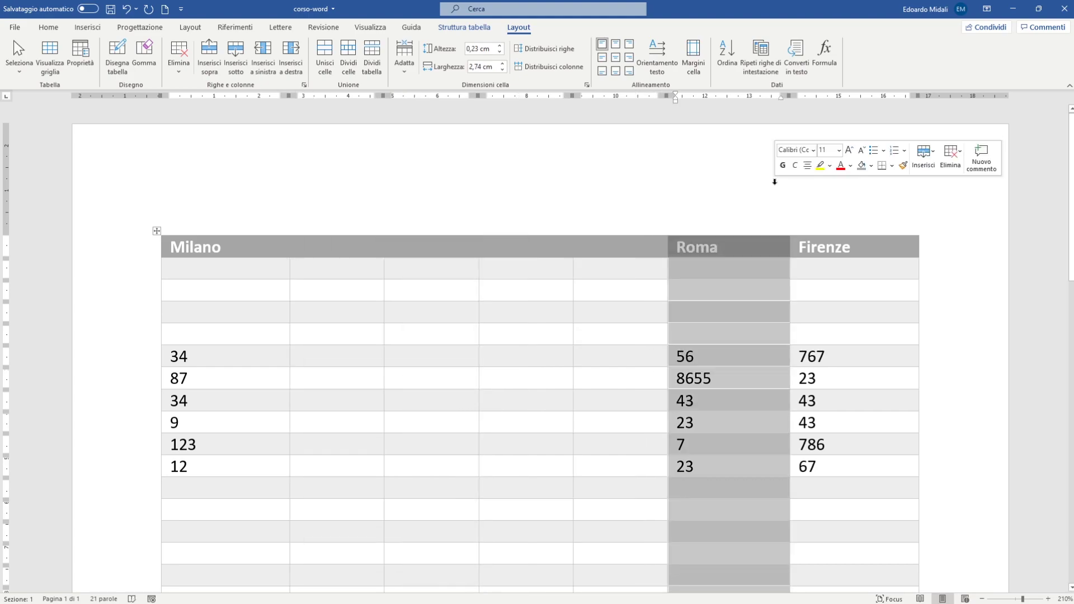
key("ctrl+z")
key("ctrl+z")
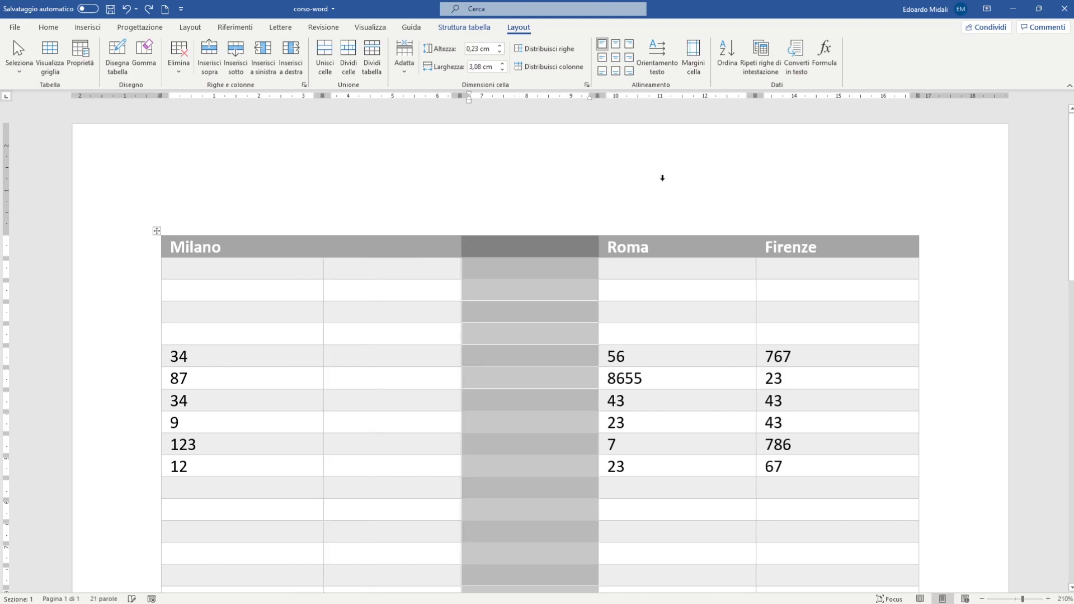
key("ctrl+z")
key("ctrl+z")
key("ctrl+z")
key("ctrl+z")
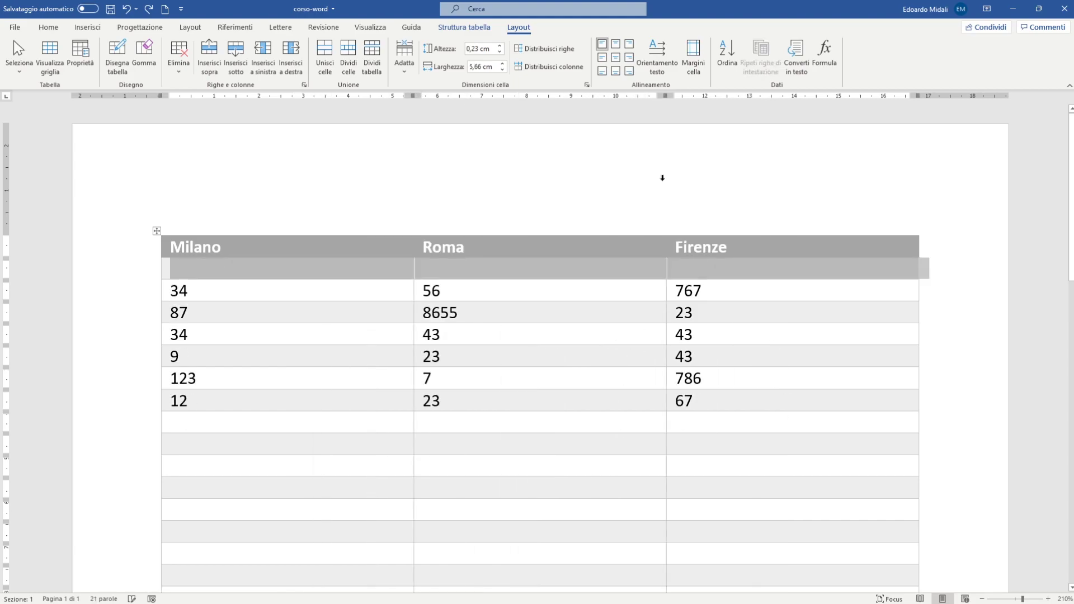
key("ctrl+z")
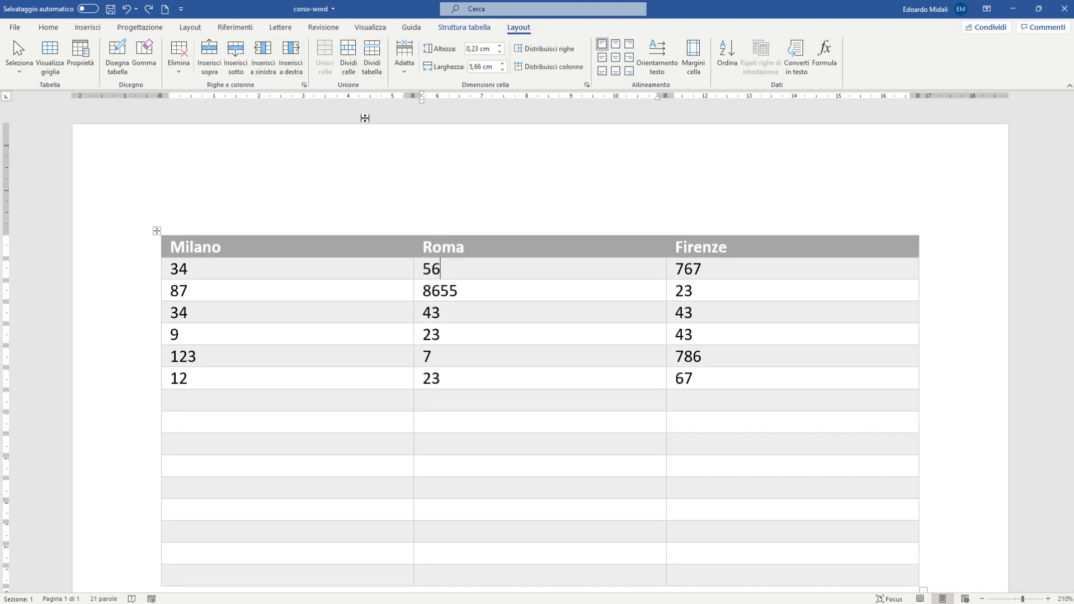
Split the table at its first empty row below the Milano/Roma/Firenze data
scroll(369, 168, "down", 2)
scroll(374, 251, "up", 2)
scroll(374, 297, "down", 1)
scroll(274, 280, "up", 1)
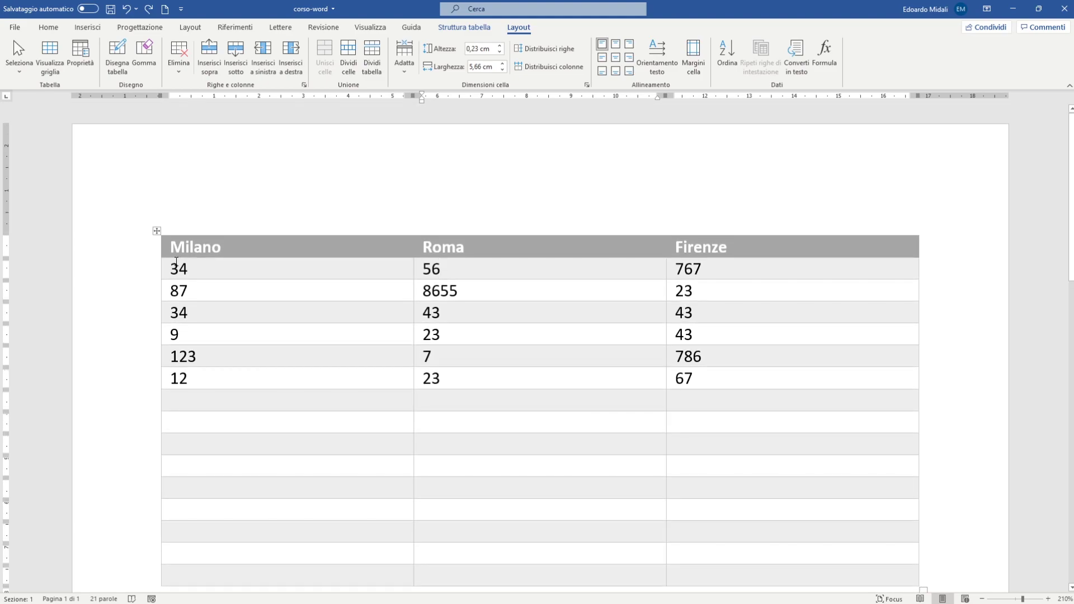
left_click_drag(501, 400, 824, 576)
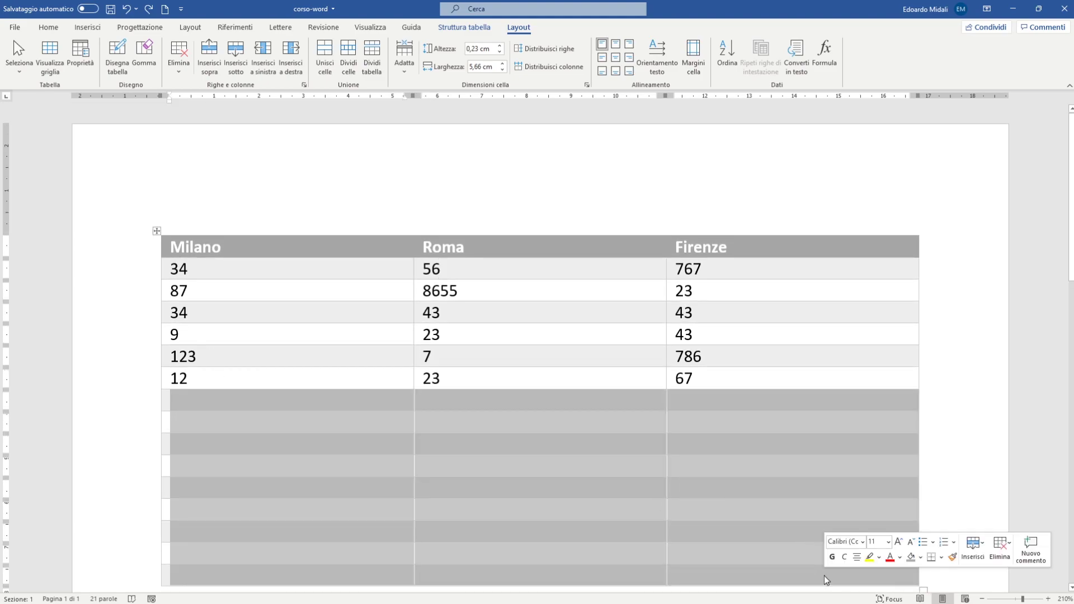
scroll(728, 531, "down", 3)
left_click(170, 242)
left_click(146, 235)
scroll(162, 241, "up", 3)
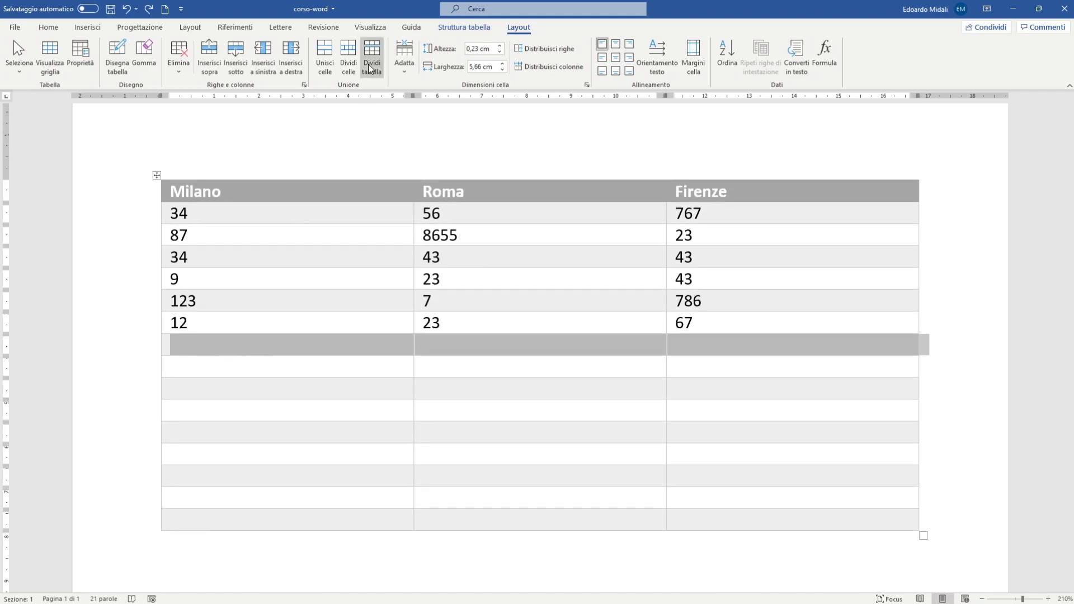
left_click(372, 56)
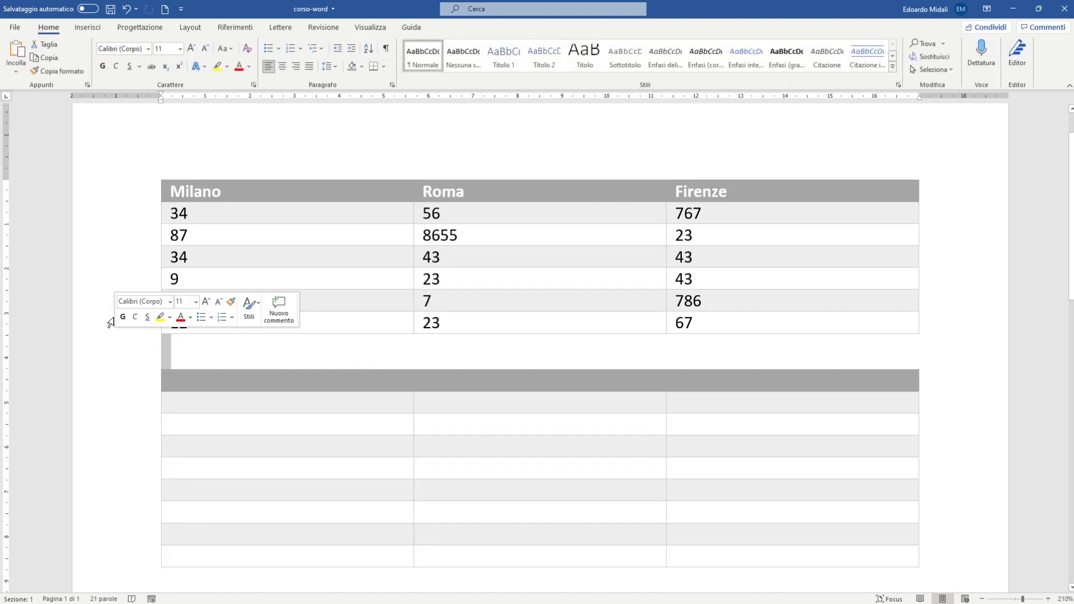
Check the gap between the two tables and put the caret in the second table's middle header cell
left_click(102, 258)
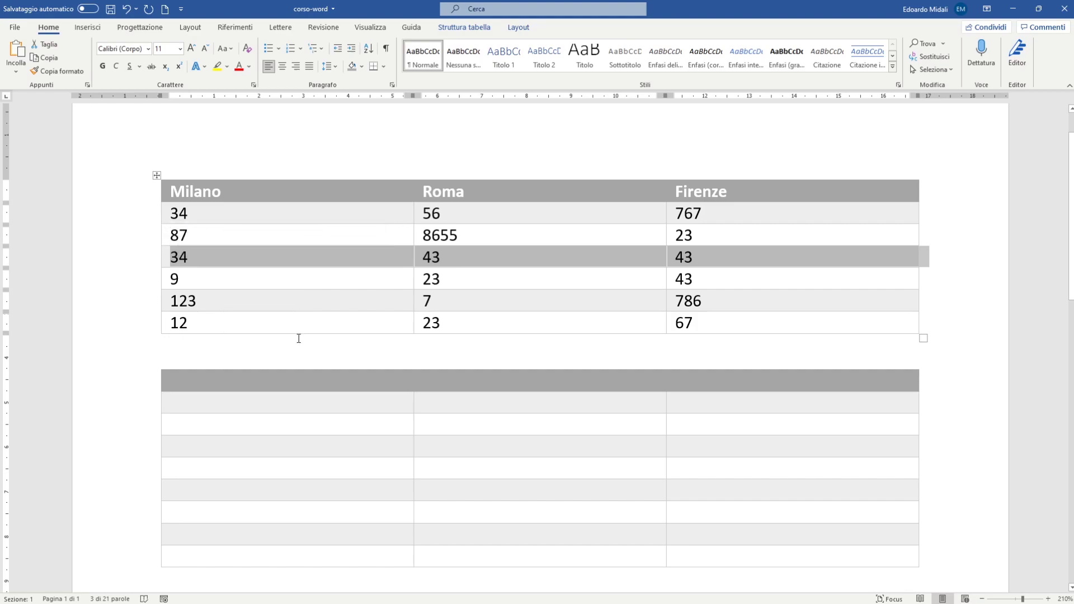
scroll(298, 338, "down", 3)
scroll(326, 293, "up", 2)
left_click(457, 311)
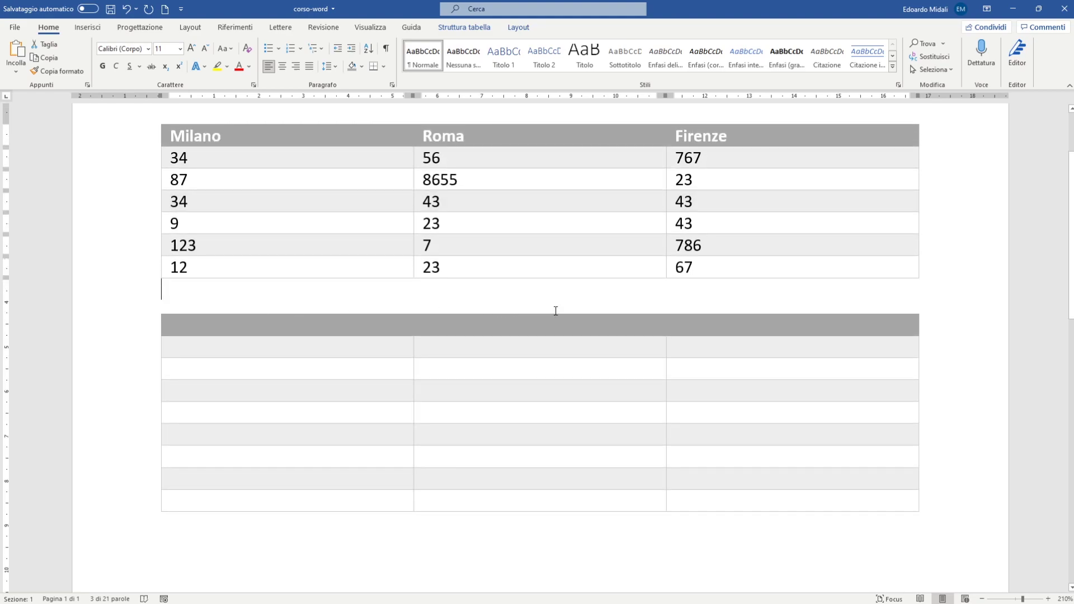
left_click_drag(556, 311, 649, 315)
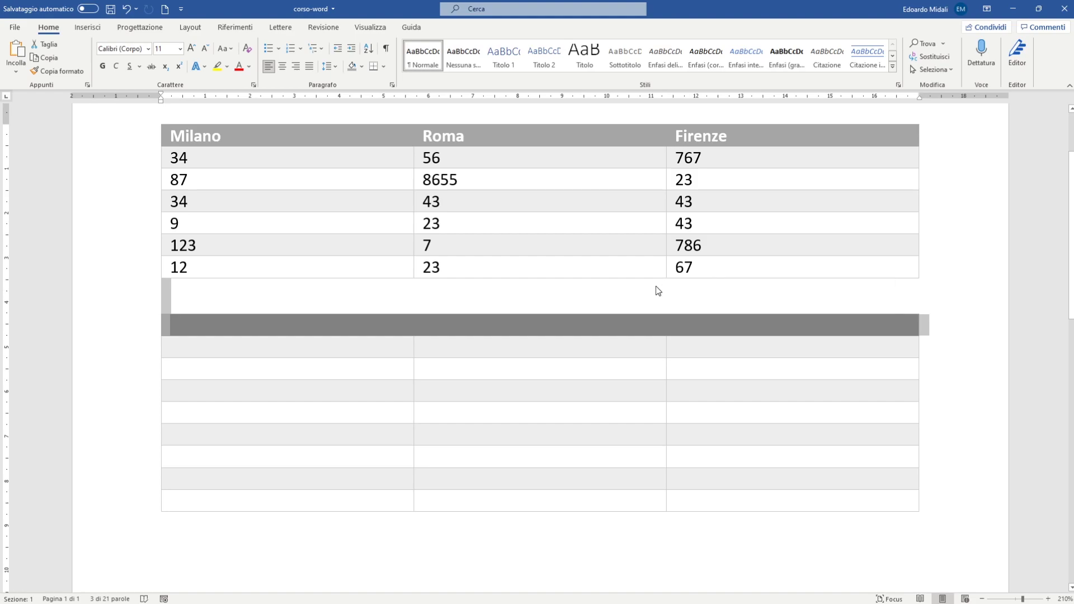
left_click(655, 286)
left_click_drag(692, 323, 297, 316)
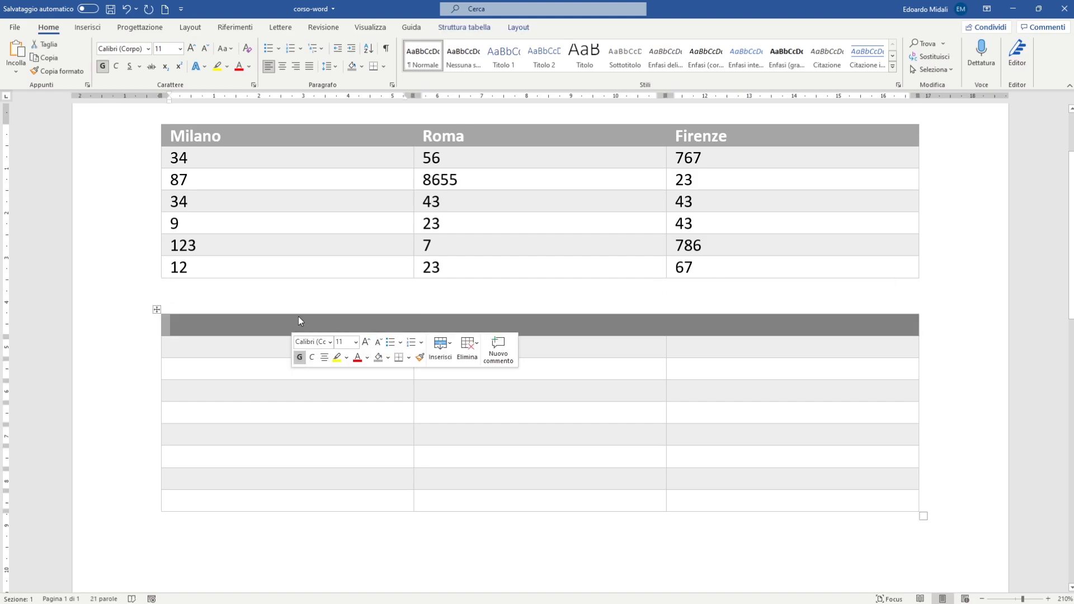
left_click(328, 294)
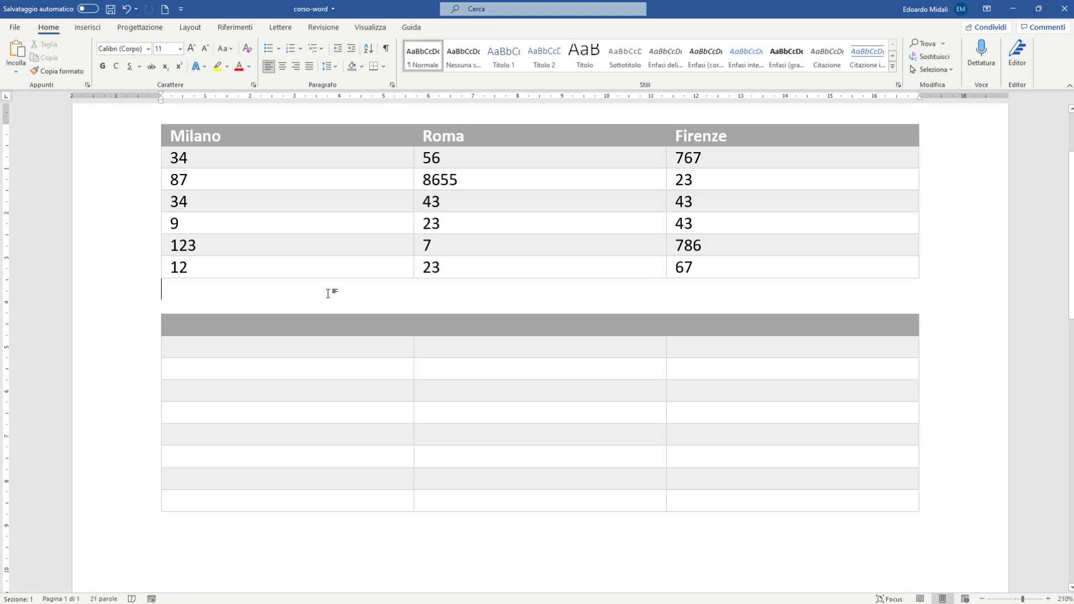
left_click(689, 322)
left_click(590, 324)
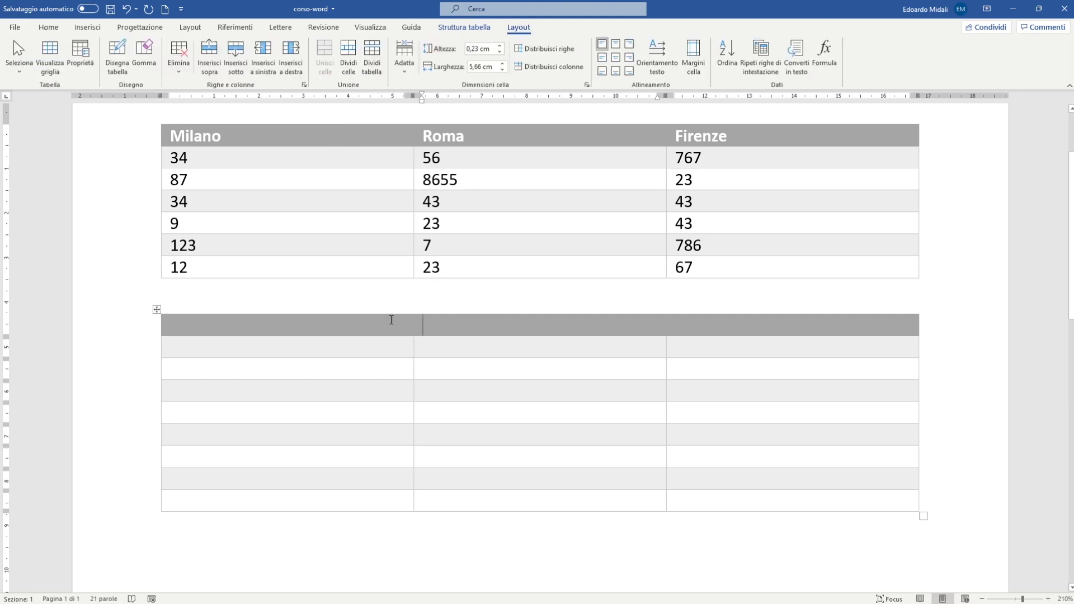
Remove the second table, leaving one empty row, and place the caret after Firenze
key("ctrl+z")
key("ctrl+z")
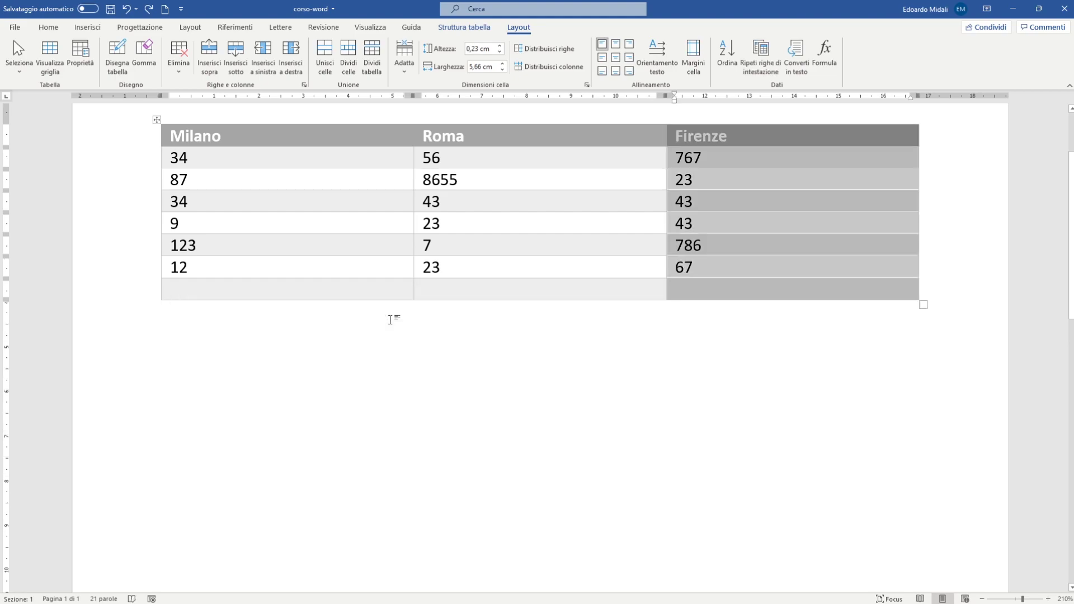
left_click(539, 282)
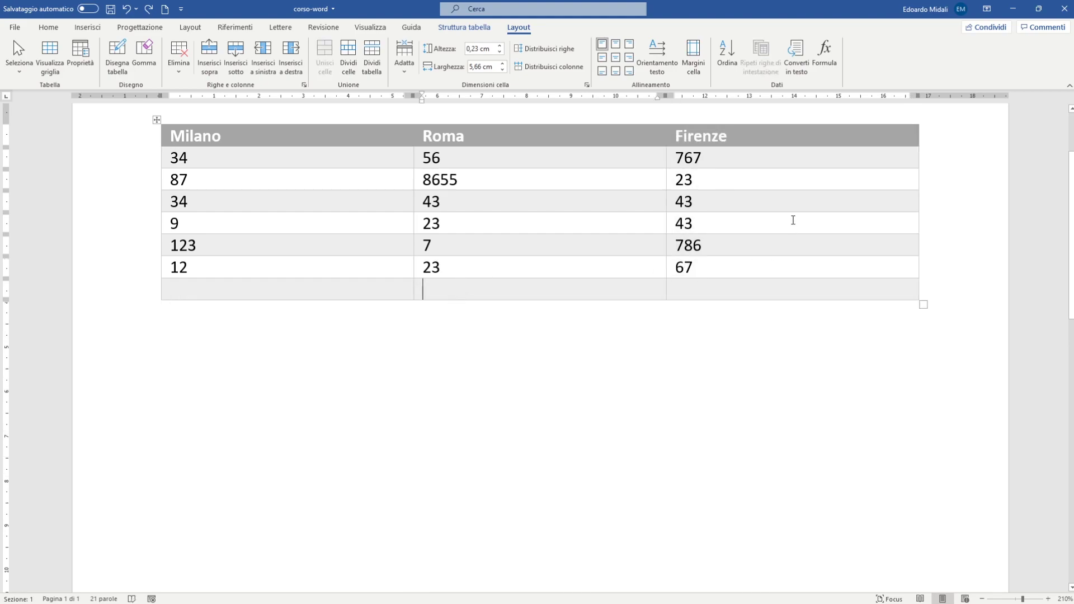
left_click(815, 136)
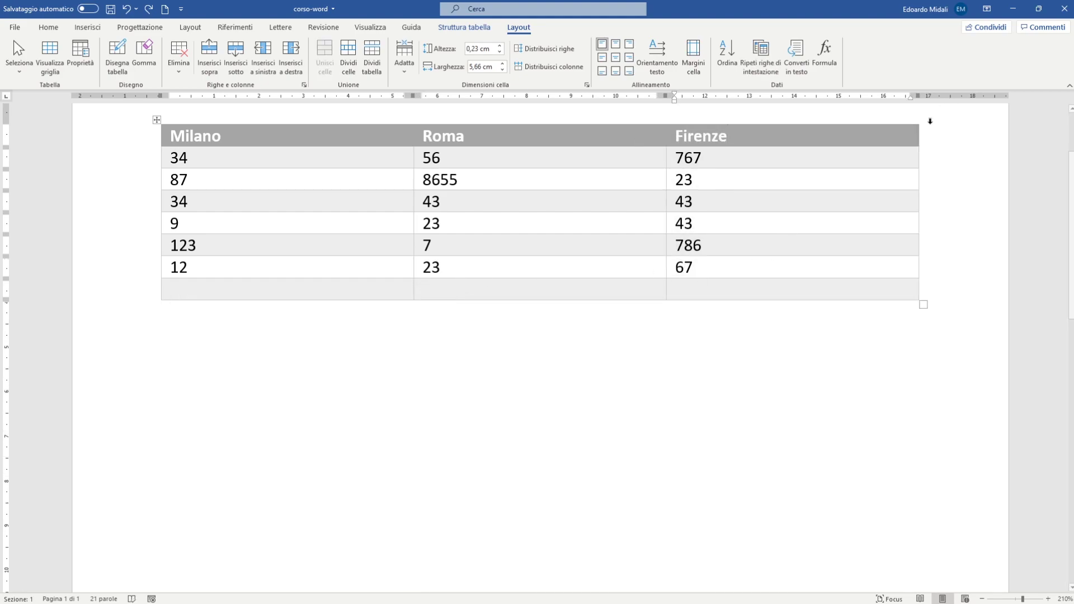
left_click_drag(817, 137, 678, 137)
left_click(775, 136)
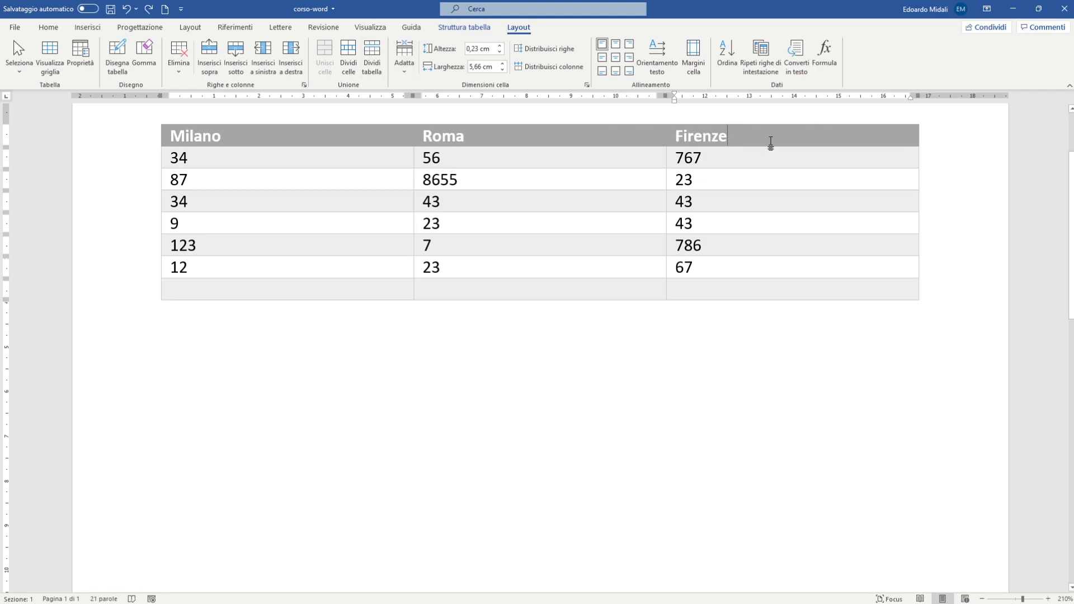
Split the Firenze header cell into two cells
left_click(348, 56)
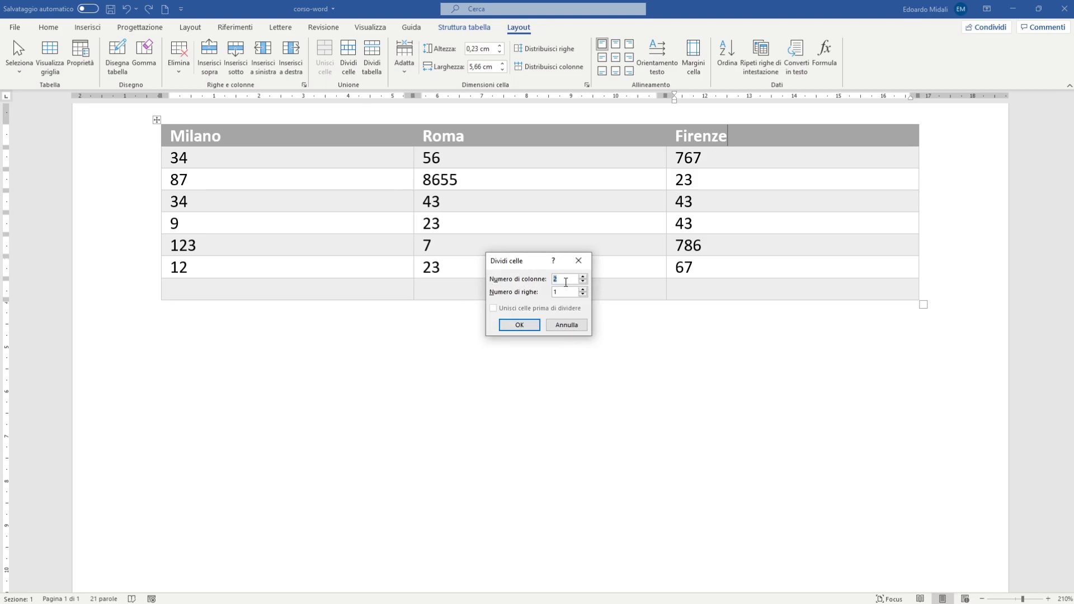
left_click(525, 324)
left_click(727, 347)
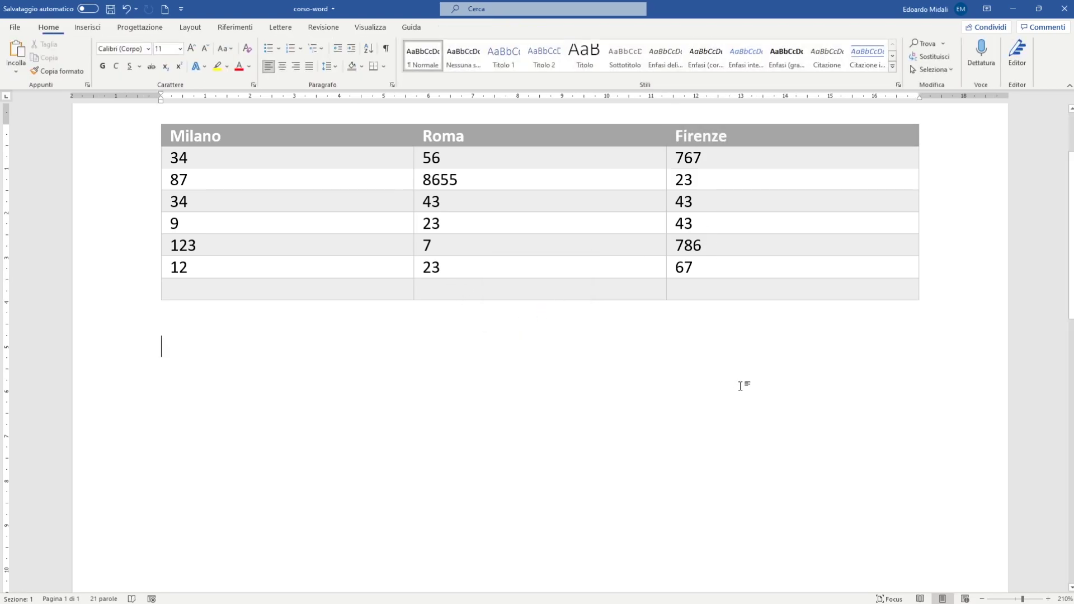
left_click(770, 158)
Apply a simple gridded style from the table styles gallery
left_click(463, 28)
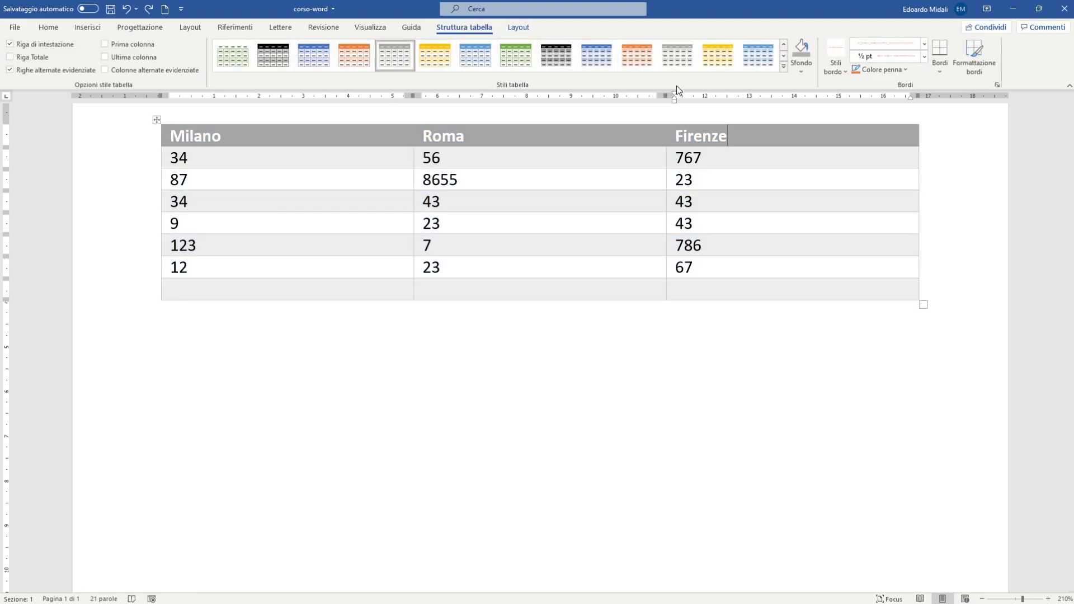
left_click(784, 67)
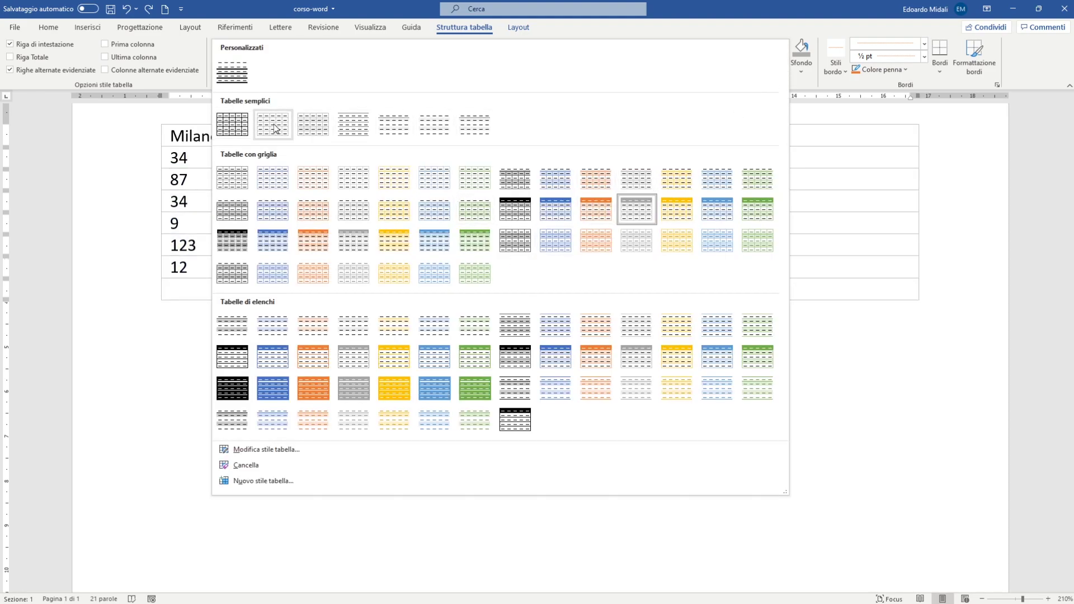
left_click(313, 123)
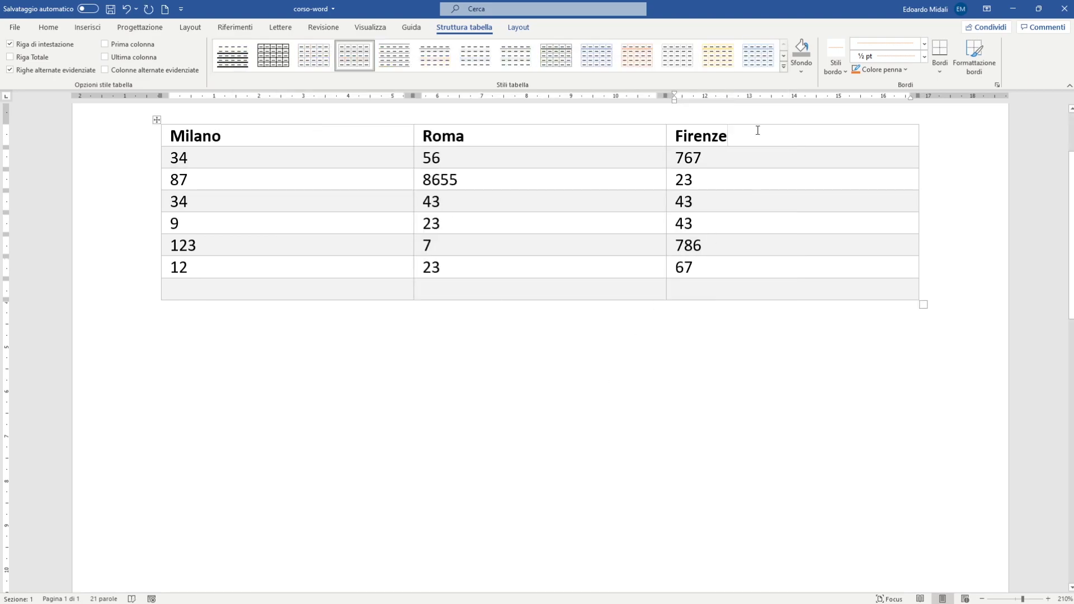
Split the Firenze cell in two with Dividi celle
left_click(519, 27)
left_click(348, 56)
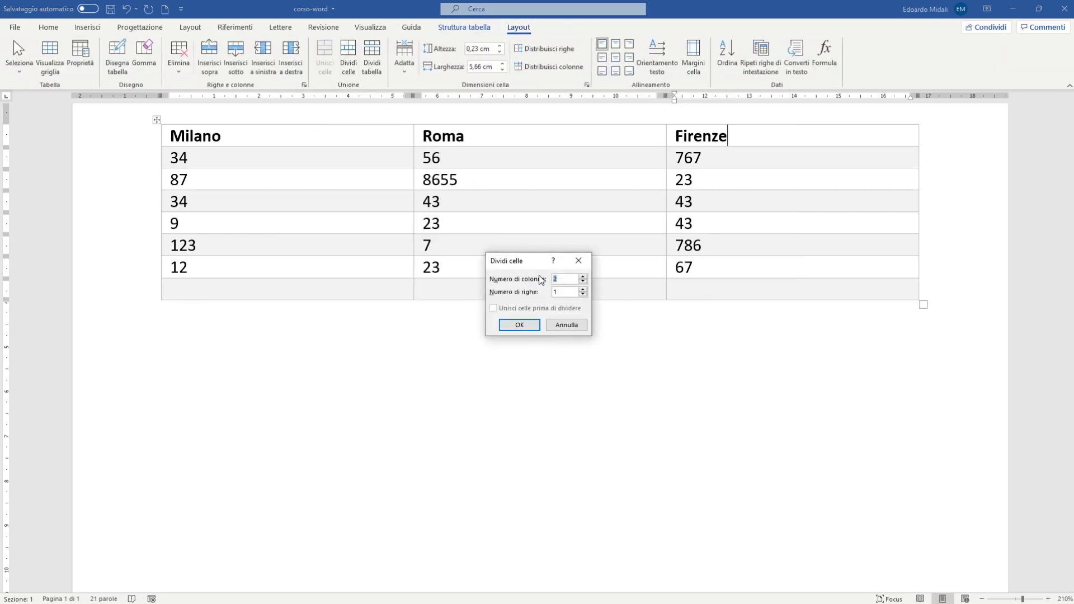
left_click(519, 325)
left_click(525, 325)
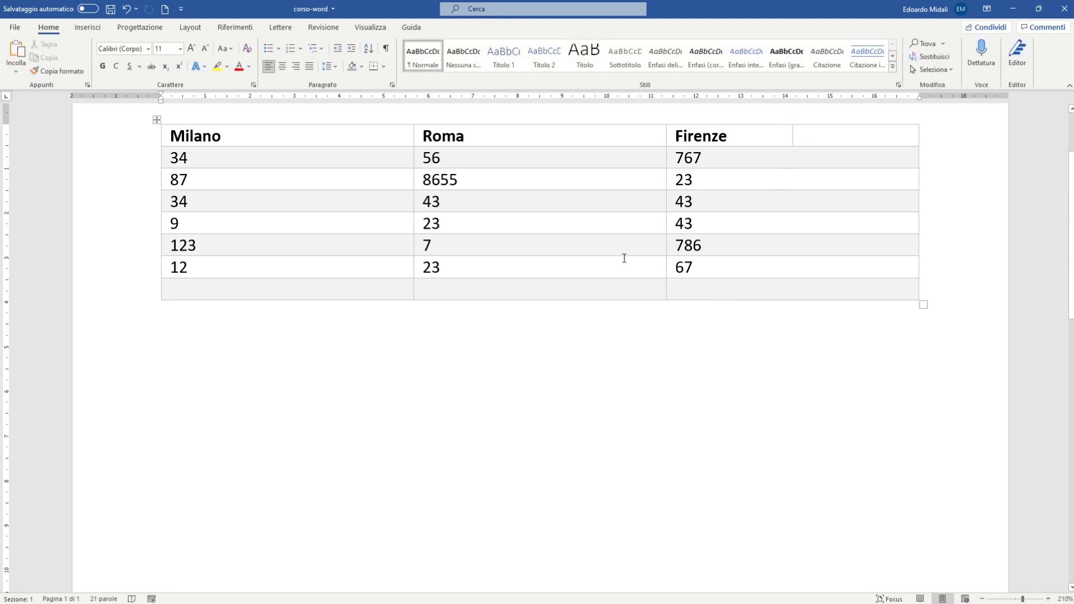
Split the 67 cell into extra cells and select the new cells beside it
left_click(755, 267)
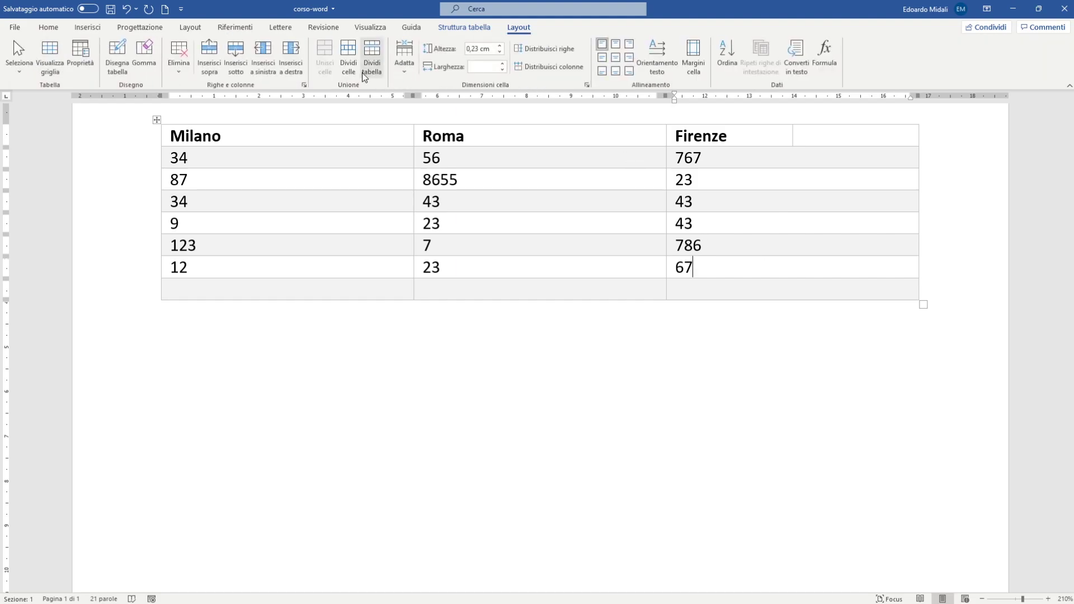
left_click(351, 45)
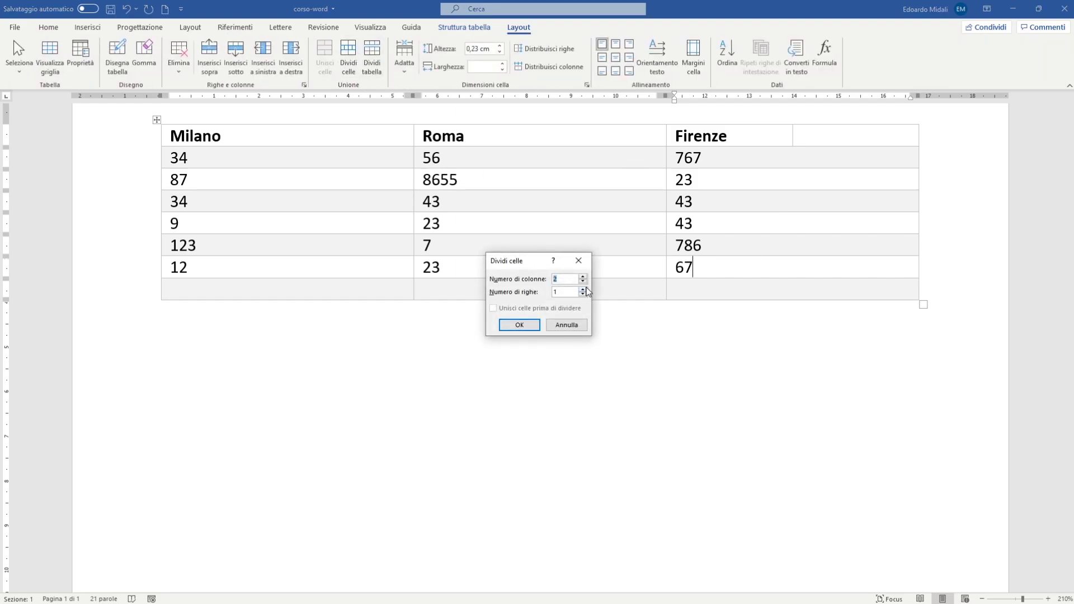
left_click(520, 325)
left_click(811, 324)
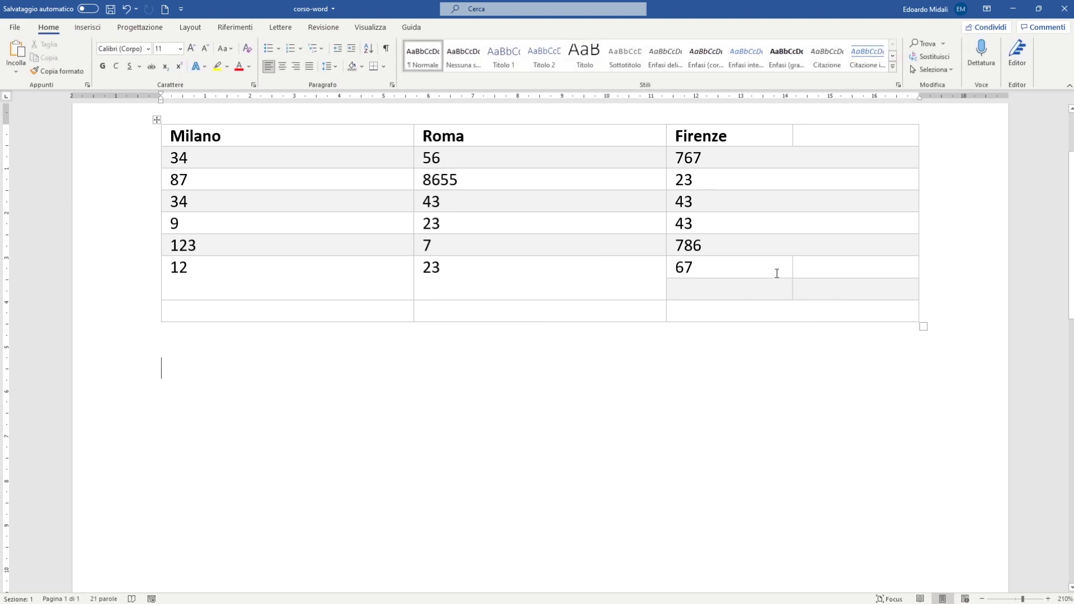
left_click_drag(777, 273, 843, 285)
left_click(532, 285)
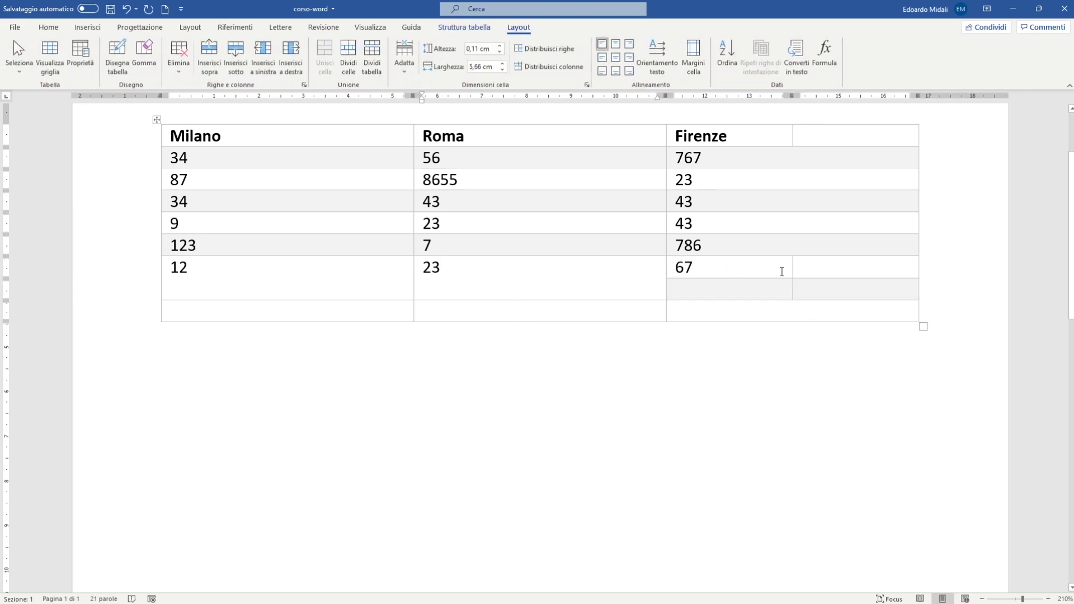
left_click_drag(782, 271, 849, 267)
key("ctrl+End")
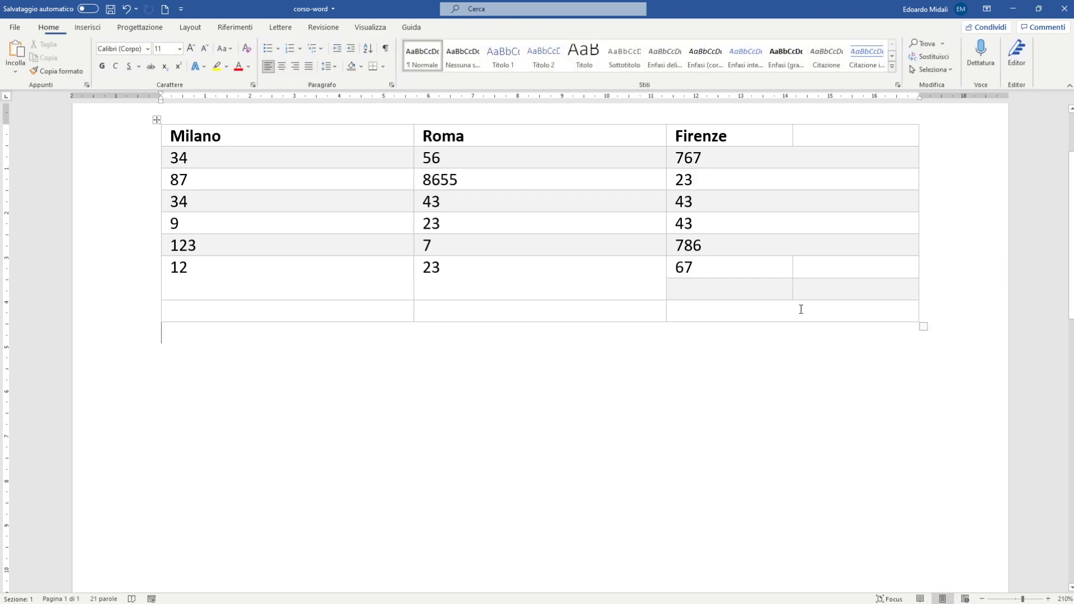
Resize the 67 row and the column widths, then undo back to three equal columns
left_click_drag(780, 278, 778, 314)
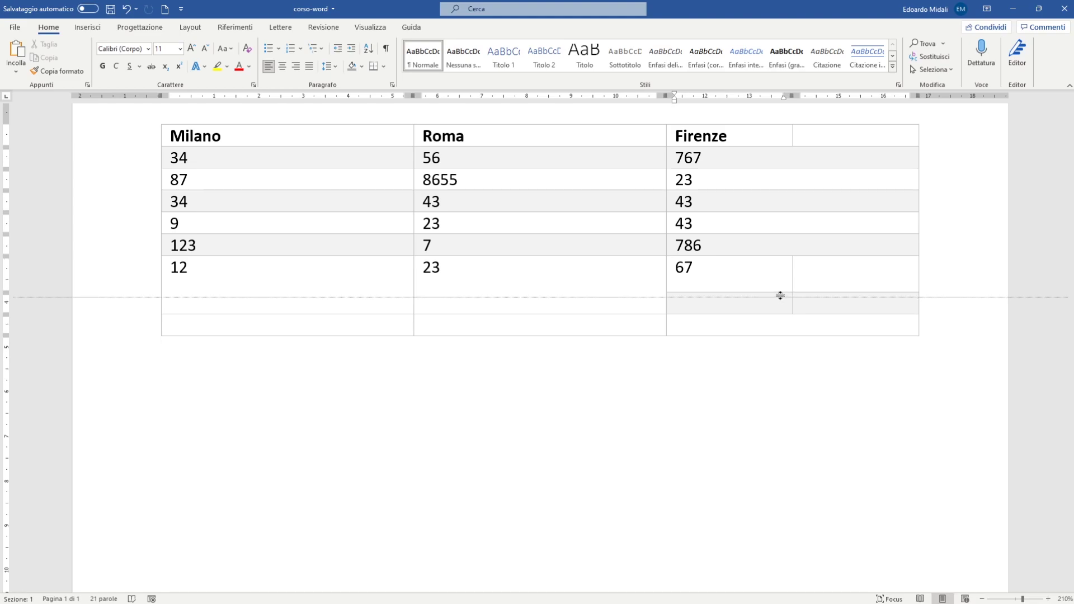
mouse_move(777, 313)
left_mouse_down()
mouse_move(782, 297)
mouse_move(780, 314)
left_mouse_up()
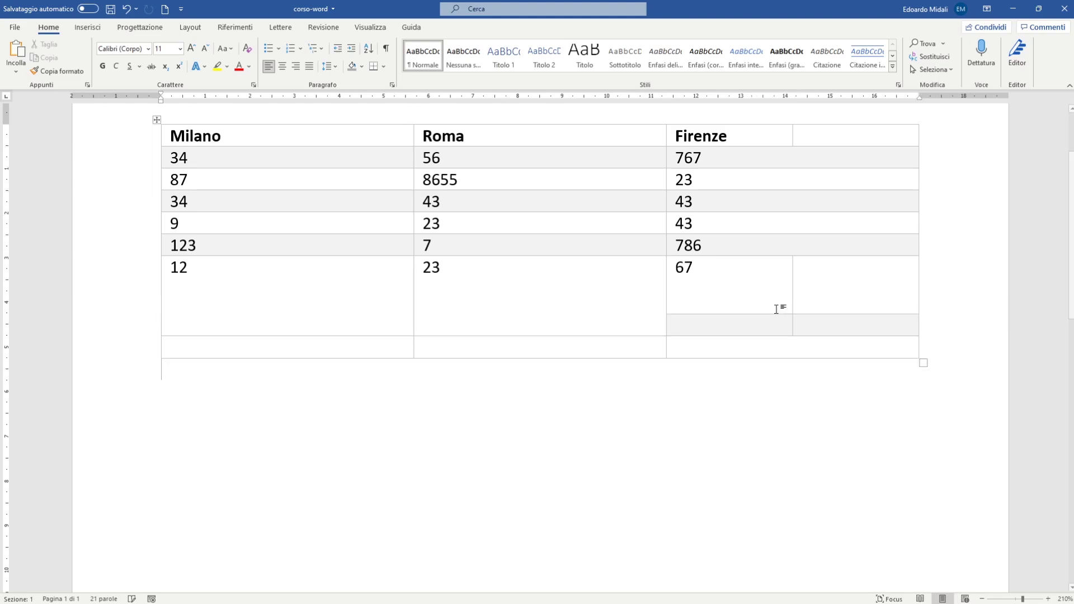
left_click_drag(666, 286, 495, 292)
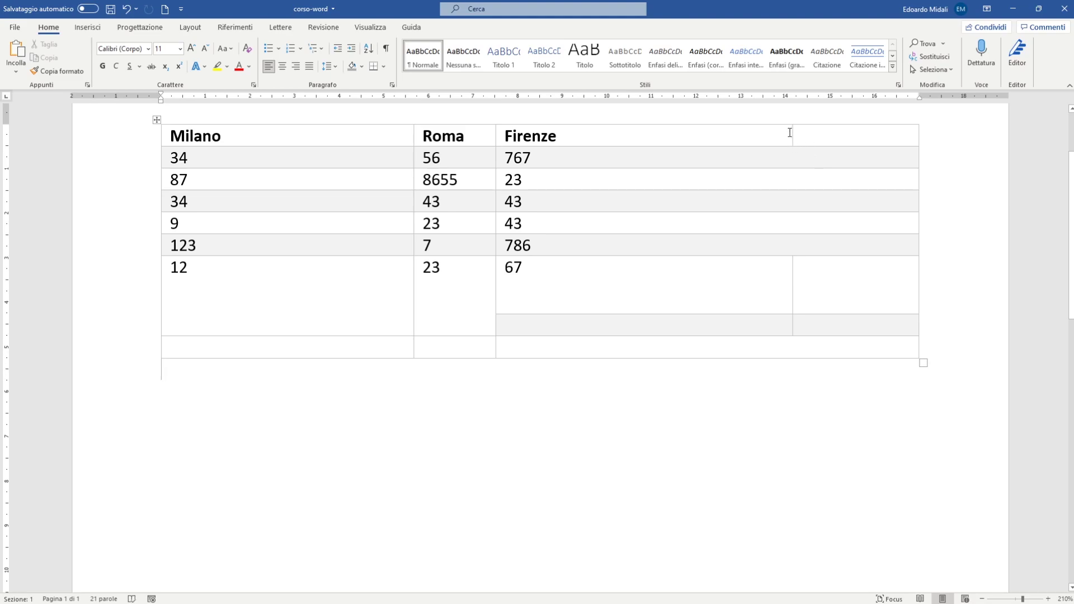
left_click_drag(791, 133, 592, 165)
left_click_drag(918, 158, 729, 175)
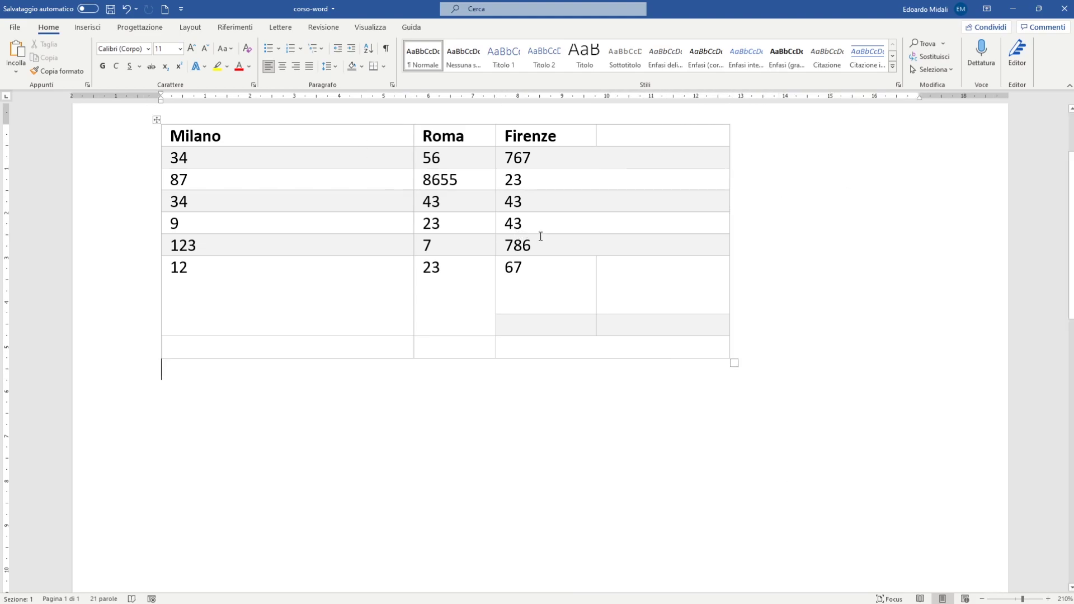
key("ctrl+z")
key("ctrl+z")
key("ctrl+z")
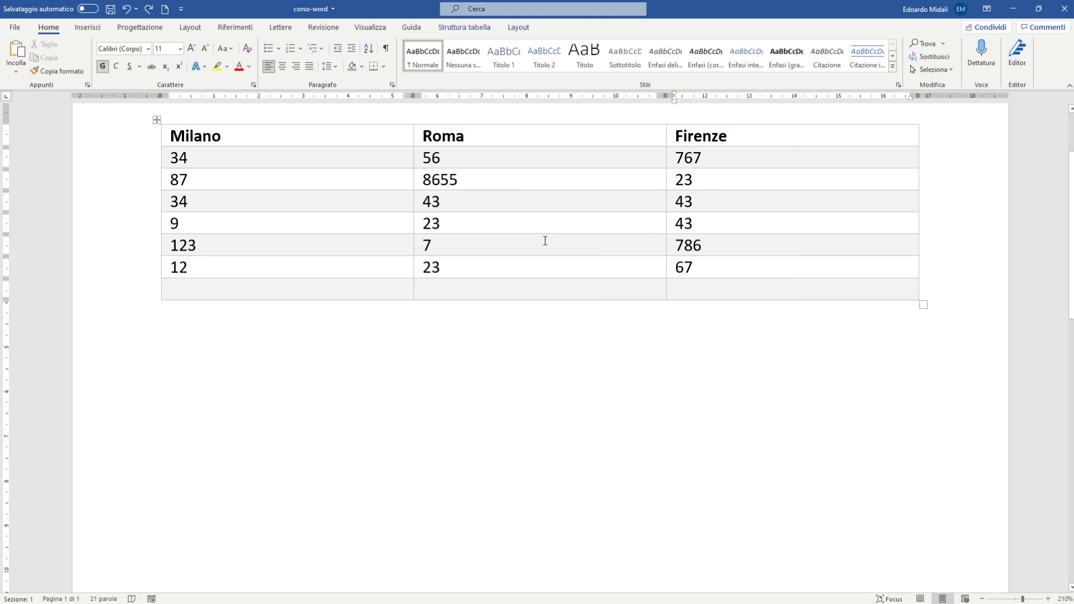
Draw trial borders in the Firenze column with Disegna tabella, undo the split, then turn drawing off
left_click(518, 28)
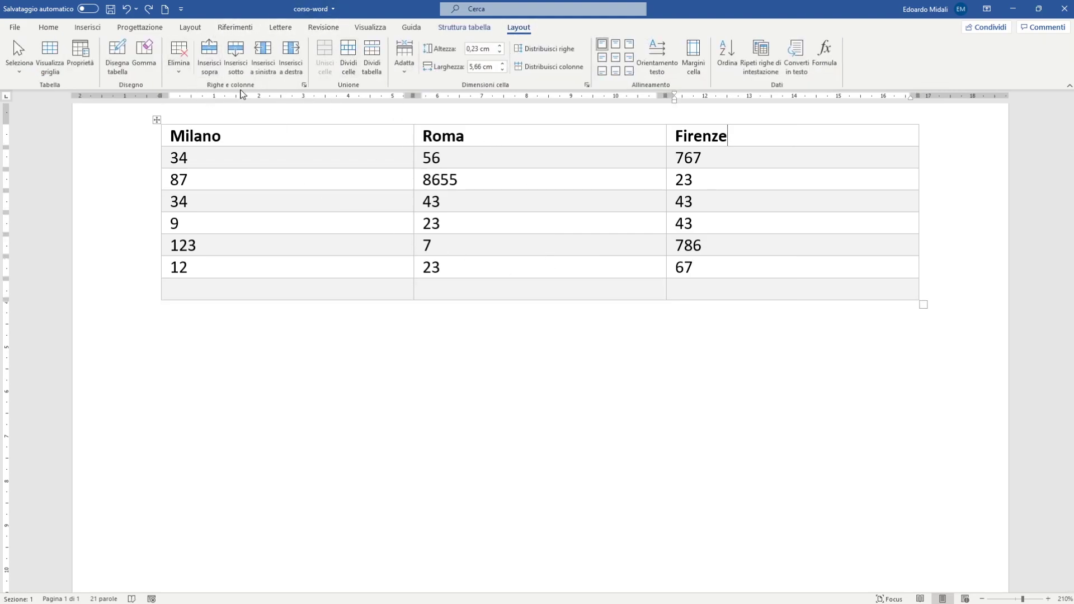
left_click(117, 56)
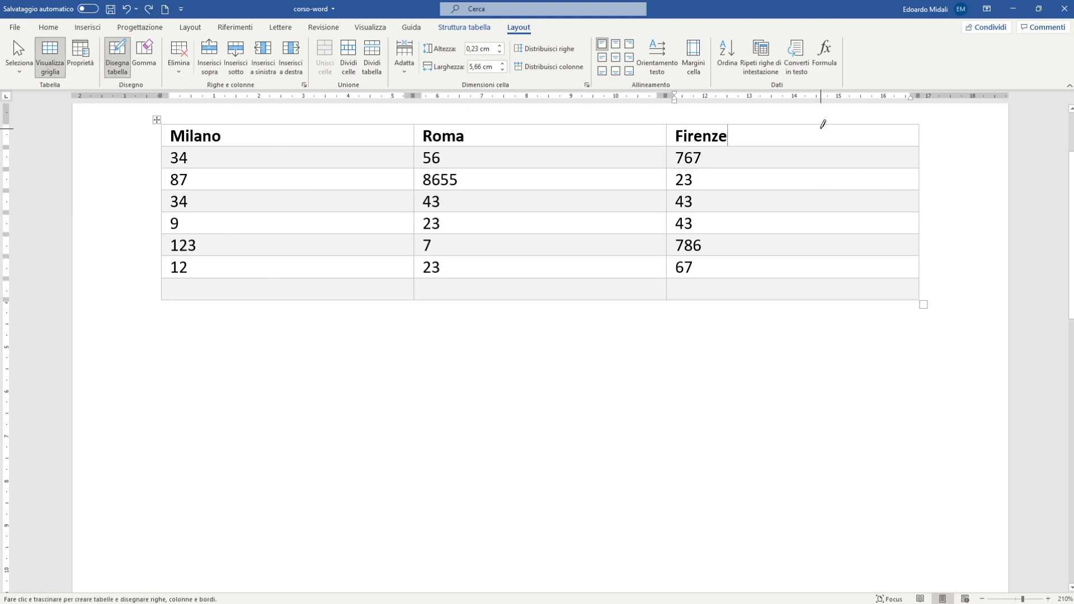
left_click_drag(794, 120, 794, 168)
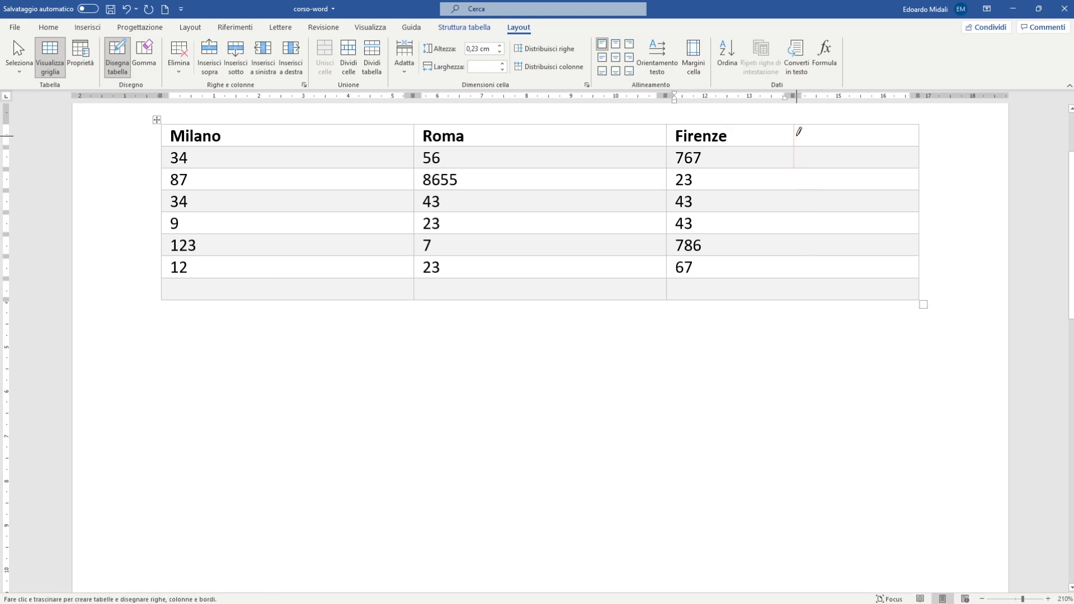
left_click_drag(793, 112, 788, 140)
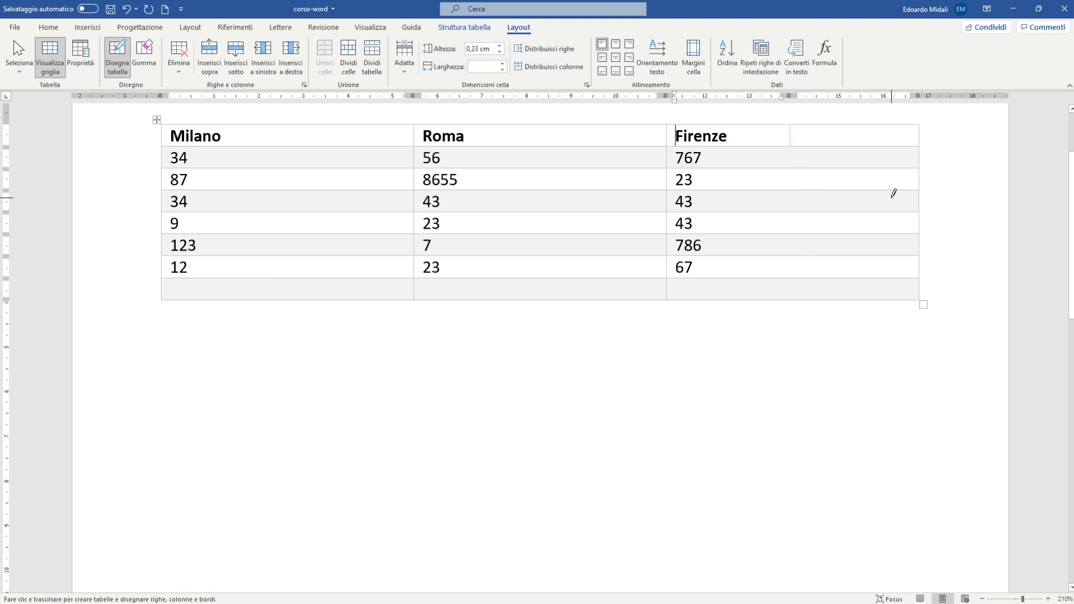
left_click(827, 130)
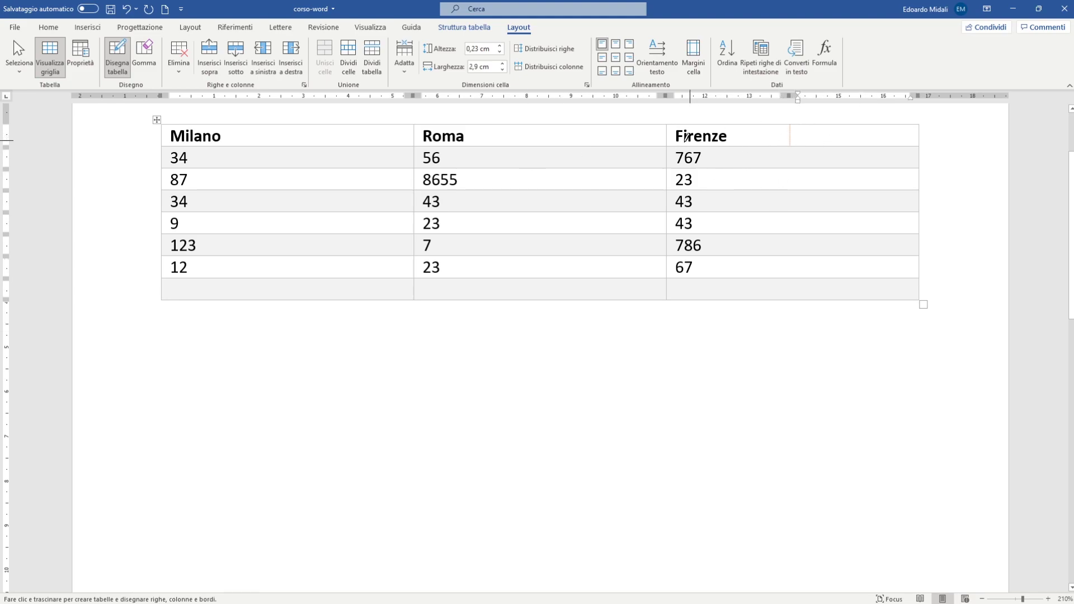
left_click(117, 59)
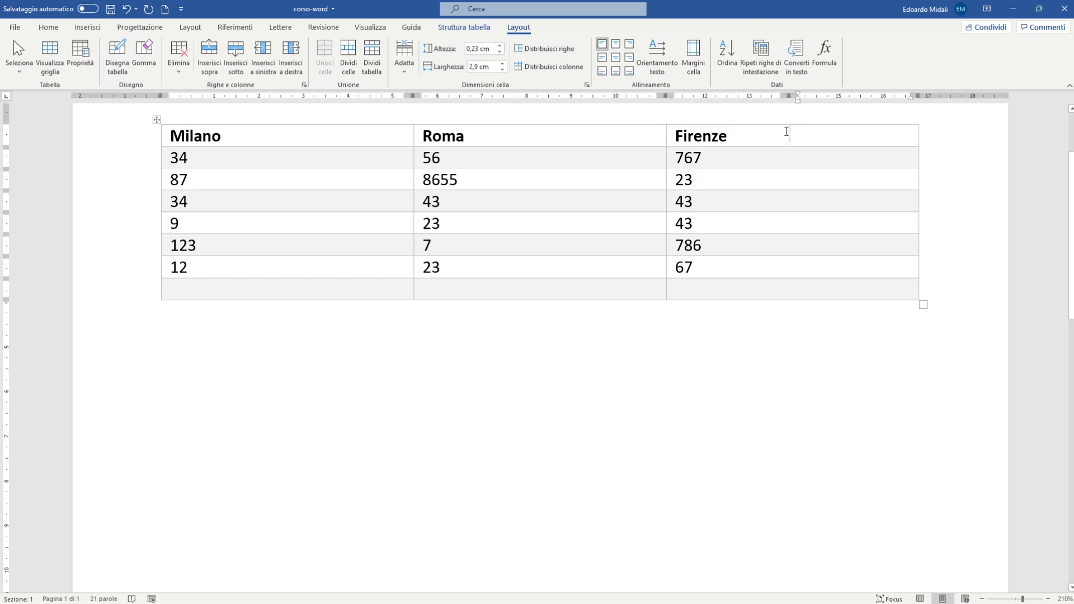
key("ctrl+z")
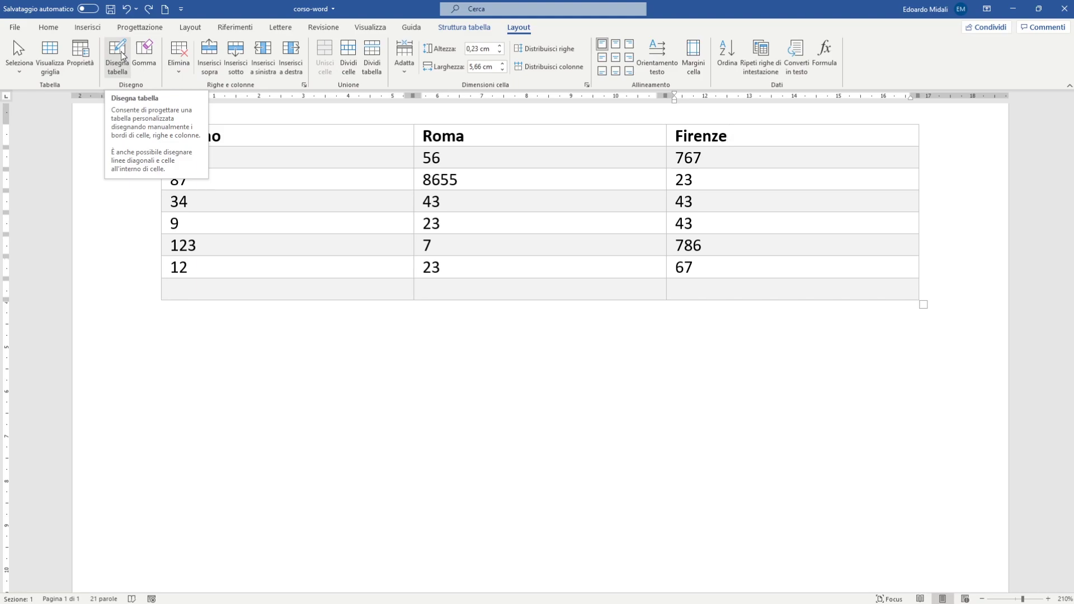
left_click(121, 52)
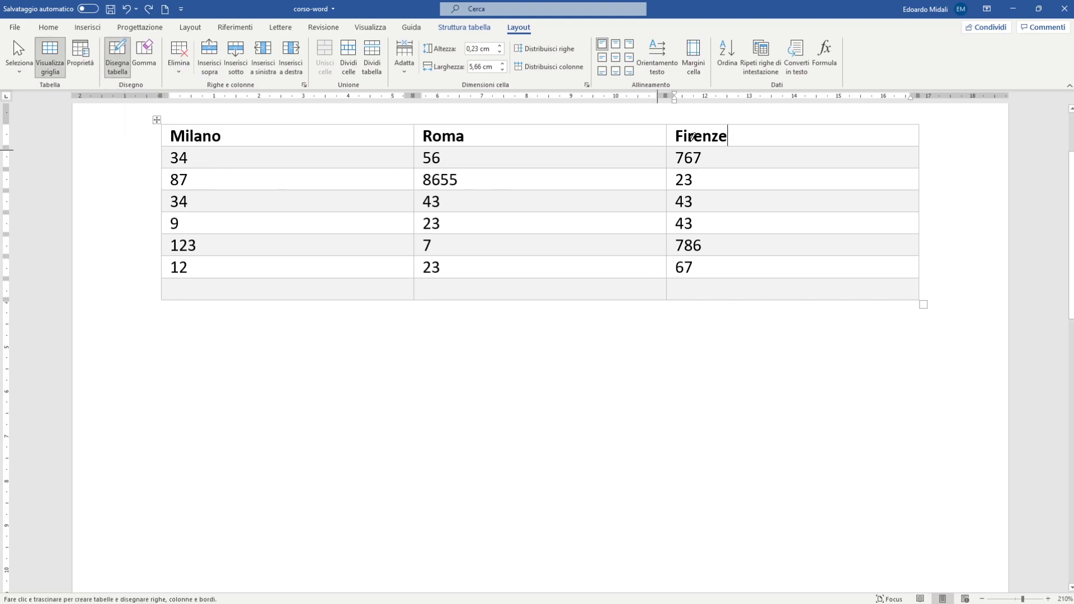
left_click_drag(800, 124, 758, 157)
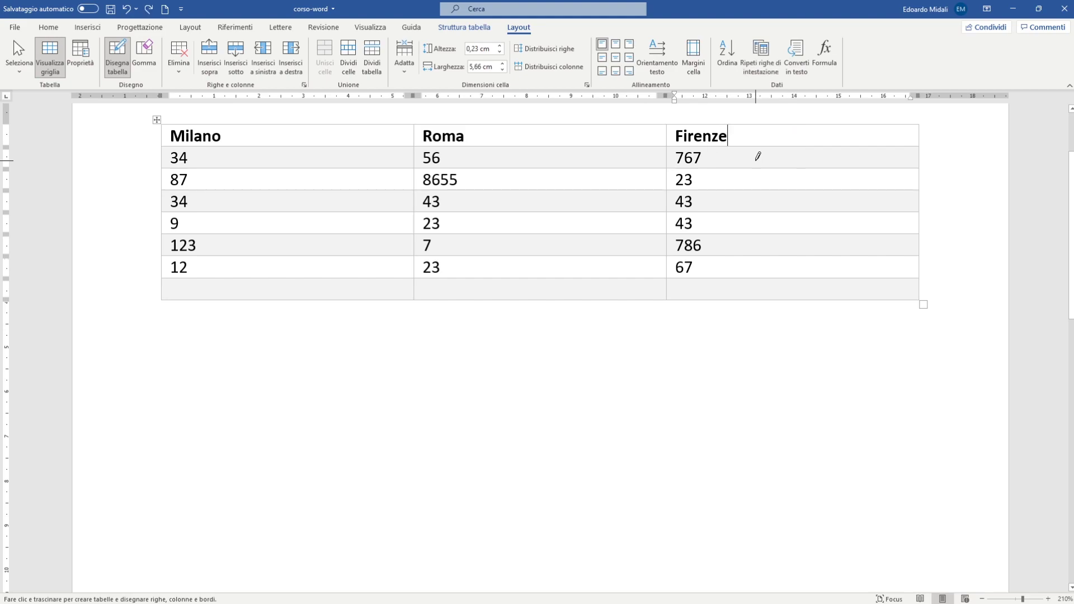
left_click(112, 68)
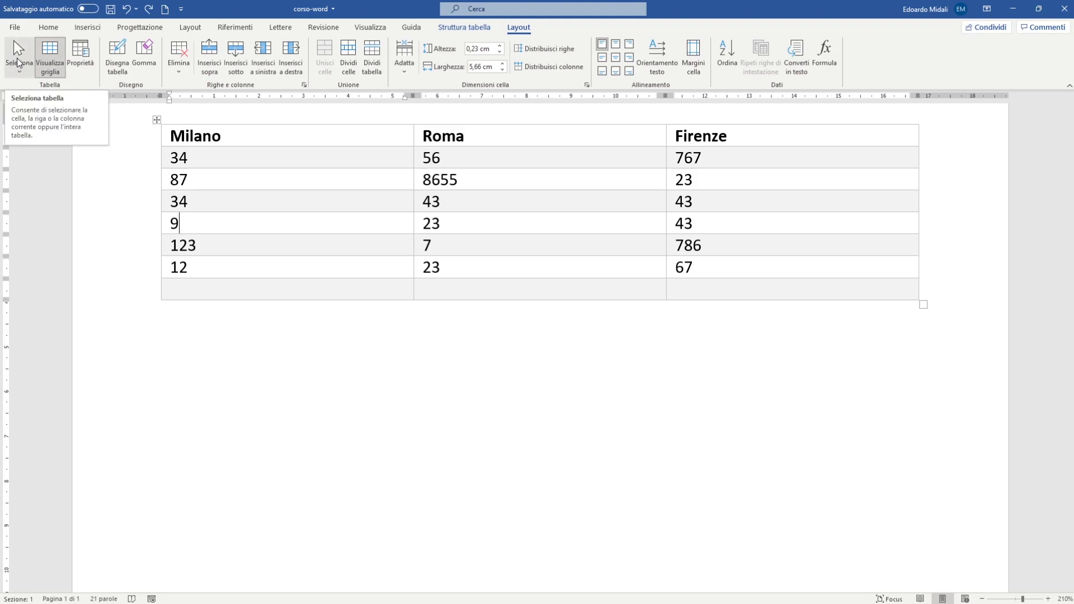
Select the 87, 8655, 23 row with Seleziona riga and open Proprietà tabella
left_click(19, 58)
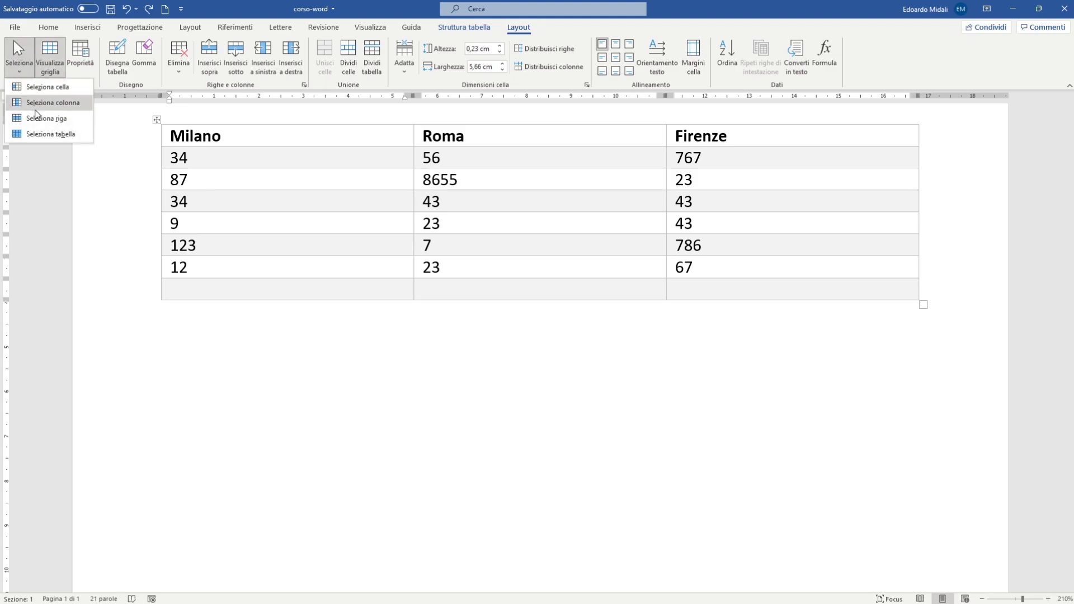
left_click(37, 125)
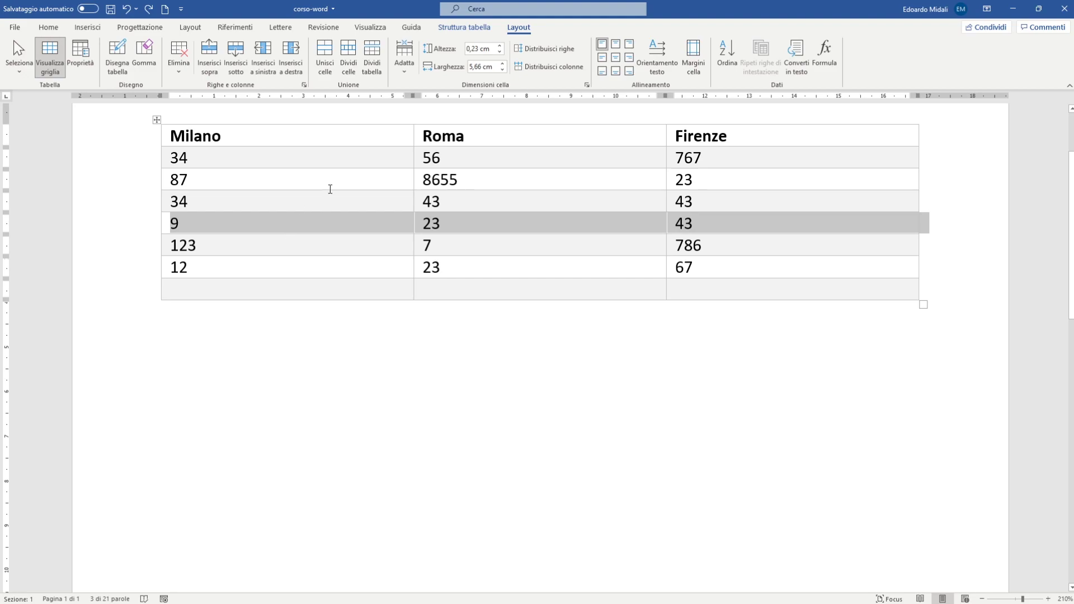
left_click(331, 185)
left_click(18, 58)
left_click(33, 120)
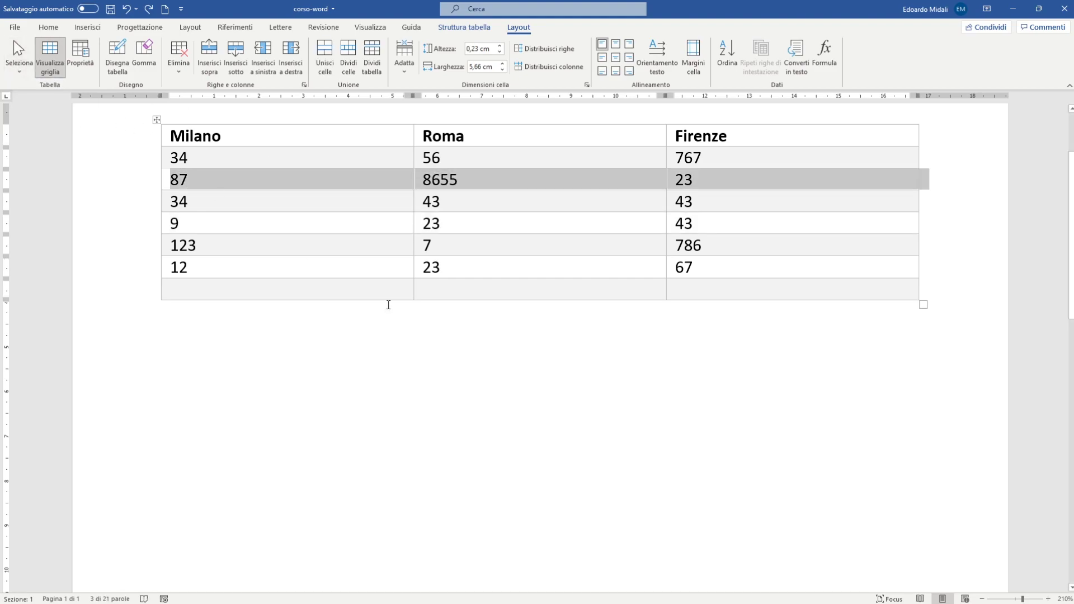
left_click(528, 349)
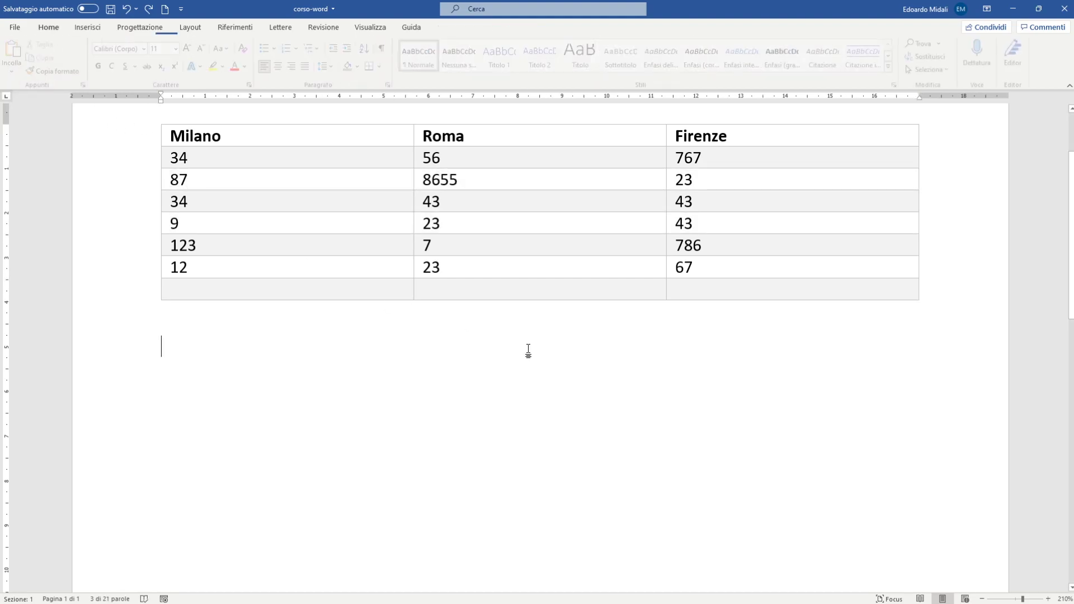
left_click(126, 184)
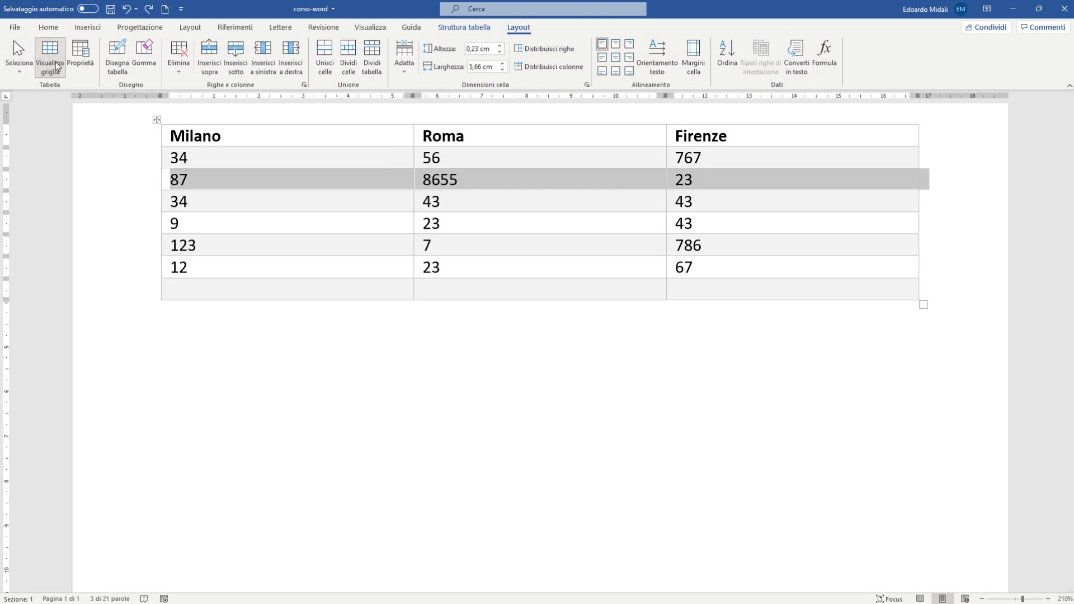
left_click(78, 56)
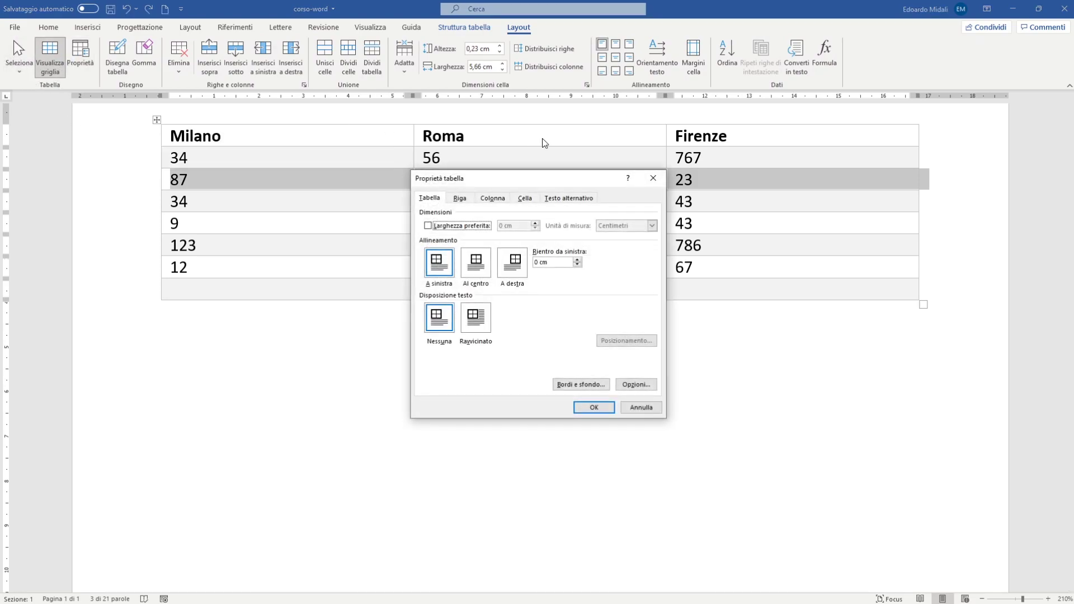
Try centred and bottom cell alignment on the Cella tab, revert to top, and close unchanged
left_click(569, 199)
left_click(524, 199)
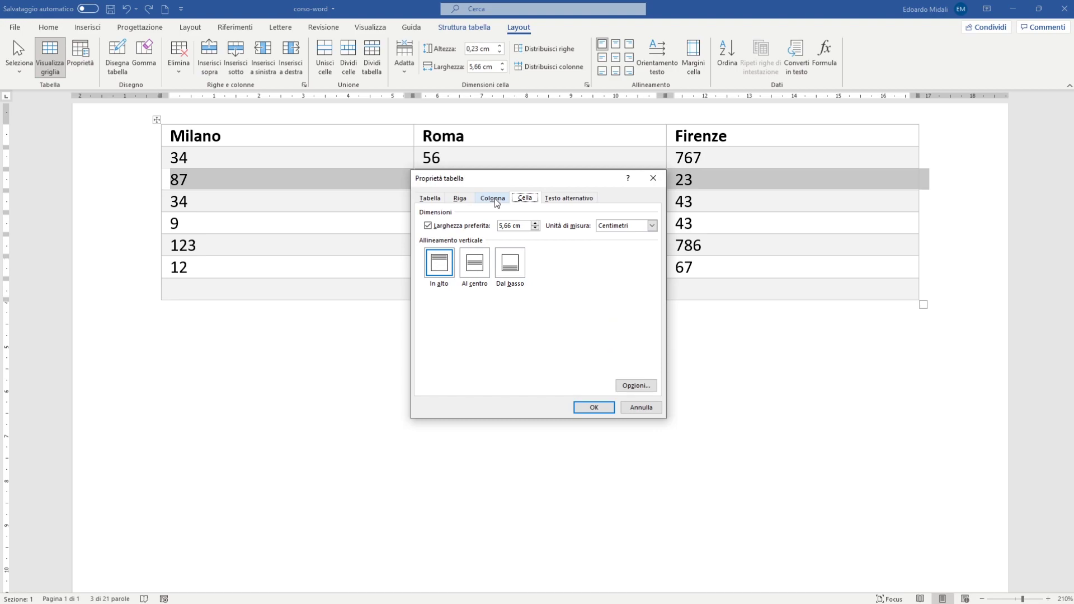
left_click(474, 263)
left_click(505, 267)
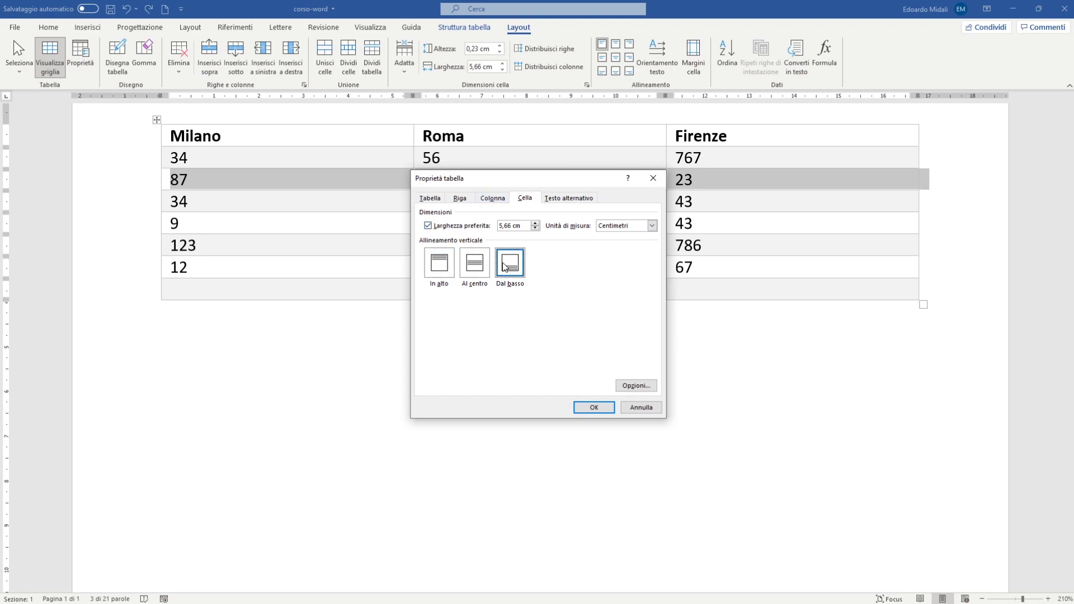
left_click(446, 272)
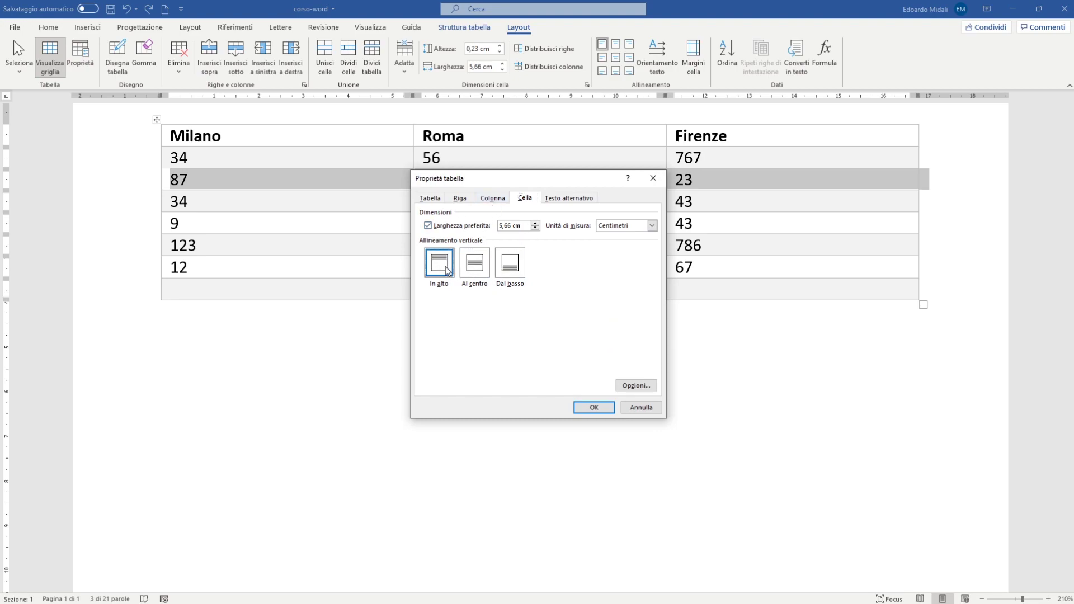
left_click(648, 183)
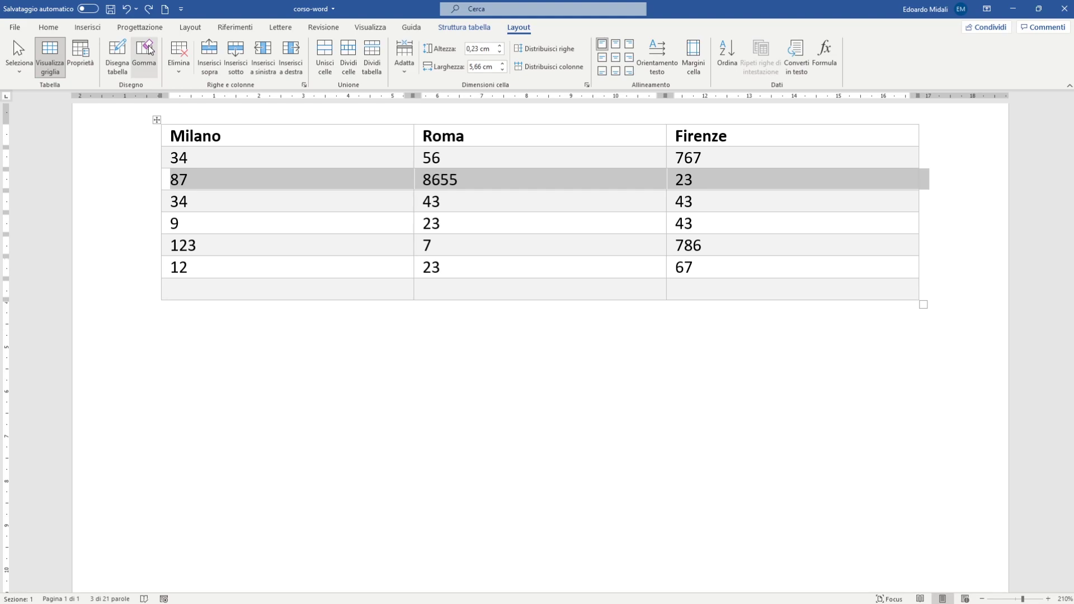
left_click(117, 56)
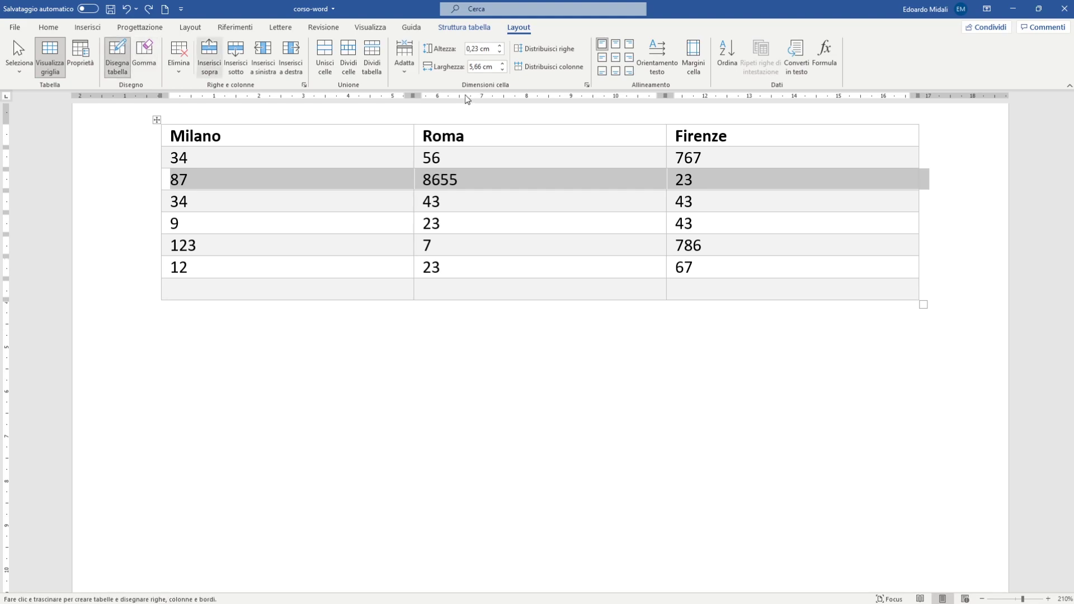
left_click(790, 139)
left_click(144, 56)
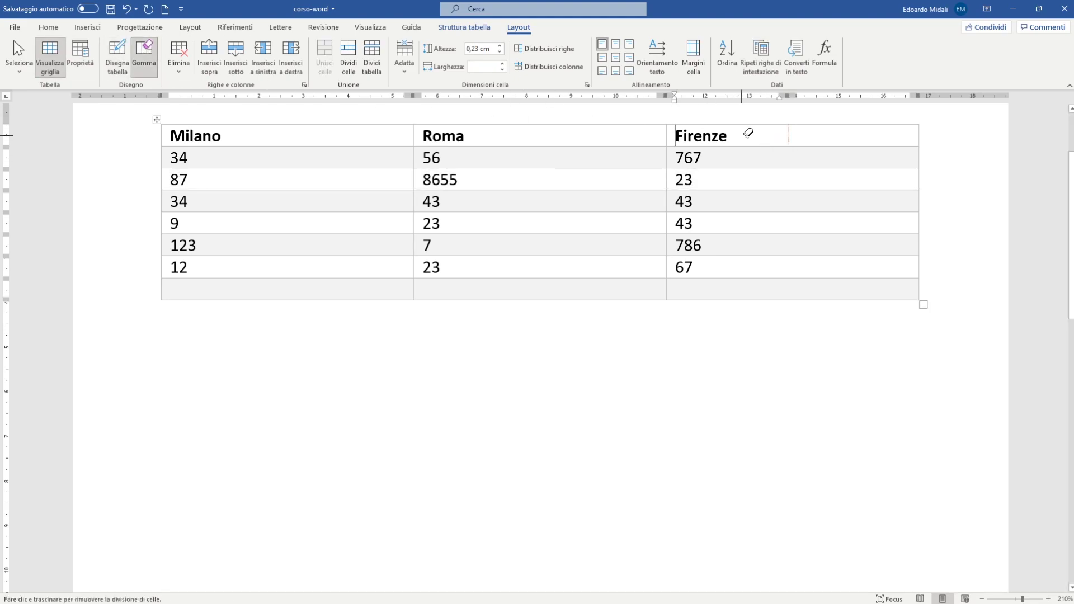
left_click(789, 135)
key("ctrl+z")
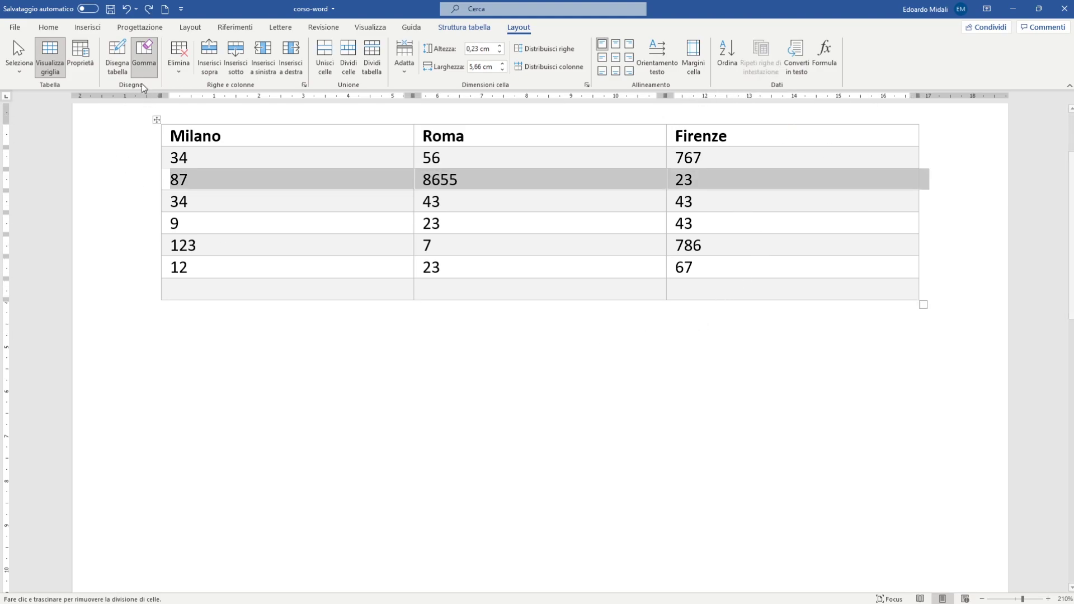
key("Escape")
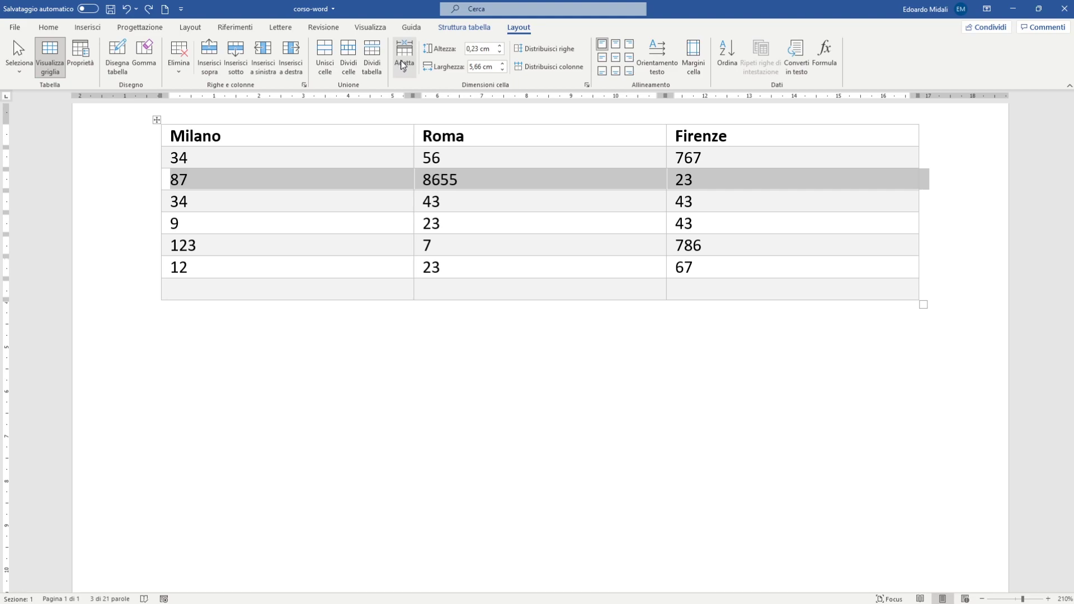
Set fixed column widths, then autofit the columns to their contents
left_click(398, 101)
left_click(404, 62)
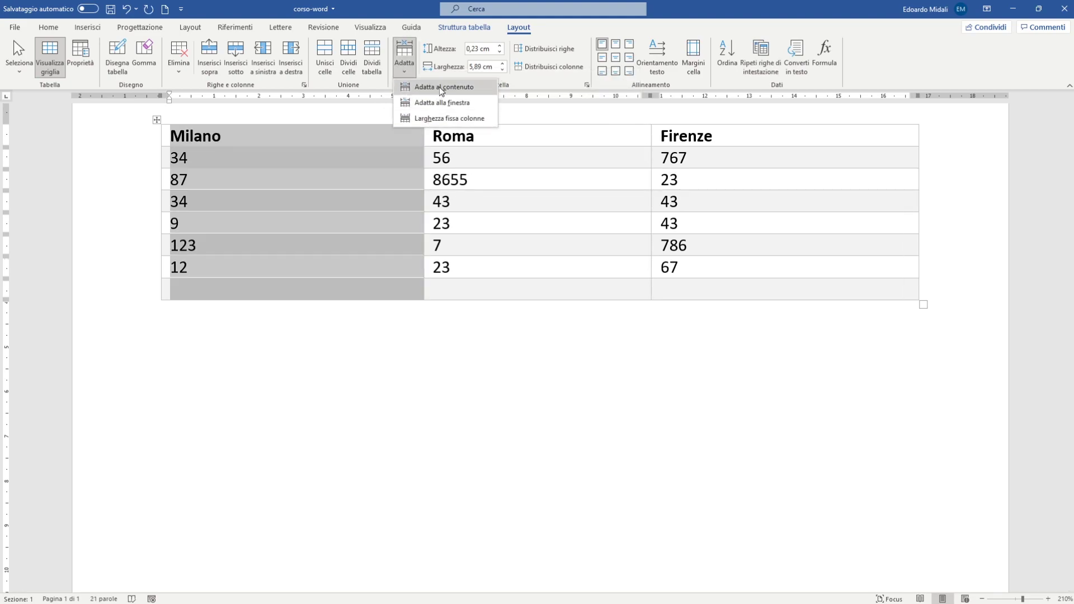
left_click(442, 118)
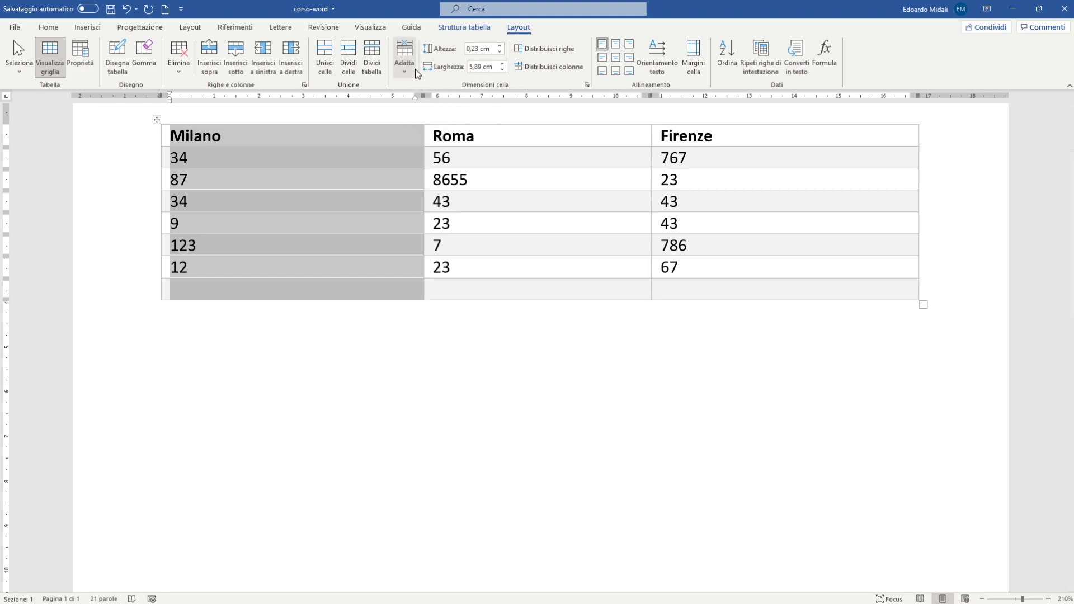
left_click(404, 61)
left_click(421, 100)
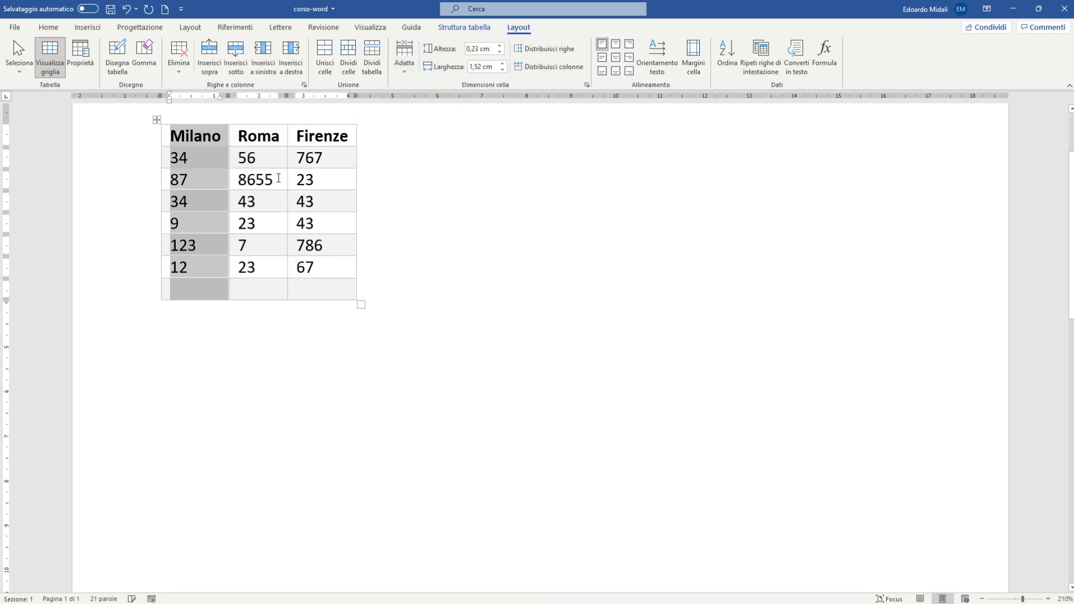
left_click(390, 205)
Fit the table back to the full page width with Adatta alla finestra
mouse_move(186, 149)
left_mouse_down()
mouse_move(265, 245)
mouse_move(268, 268)
left_mouse_up()
left_click(470, 174)
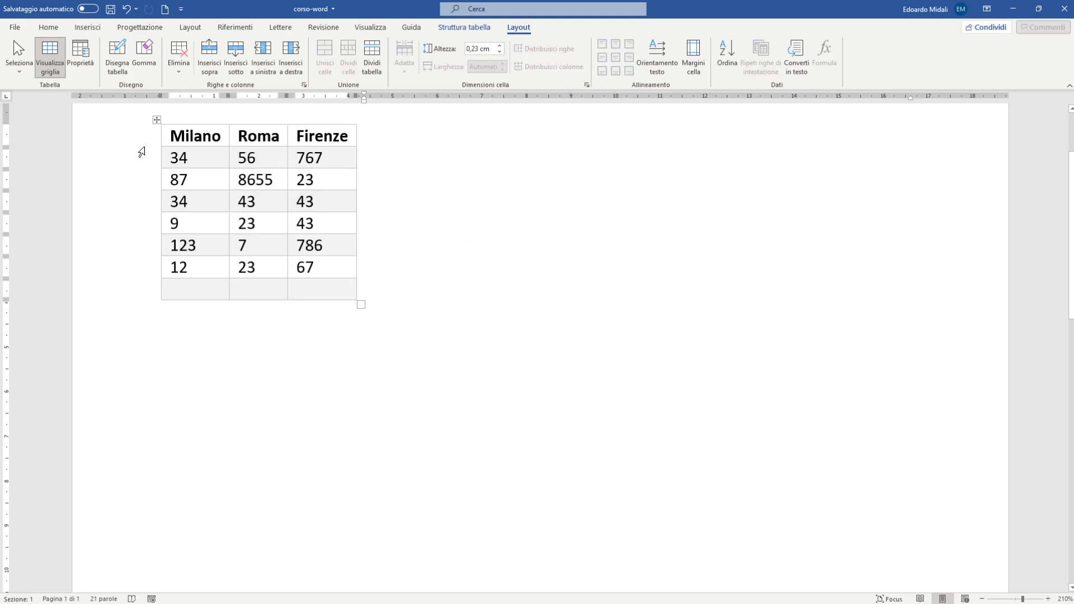
mouse_move(357, 124)
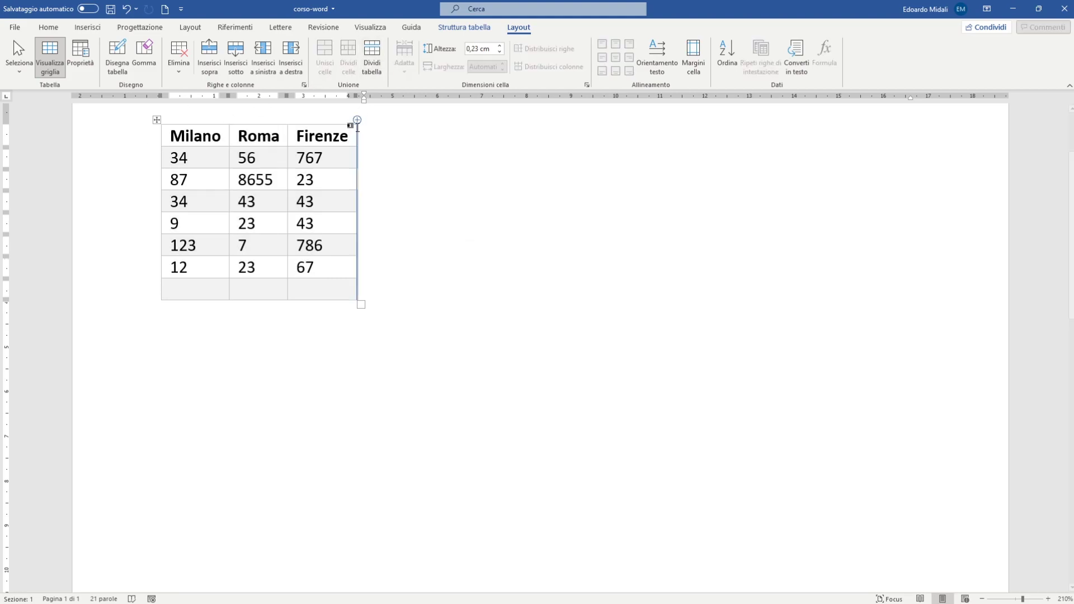
left_click(227, 143)
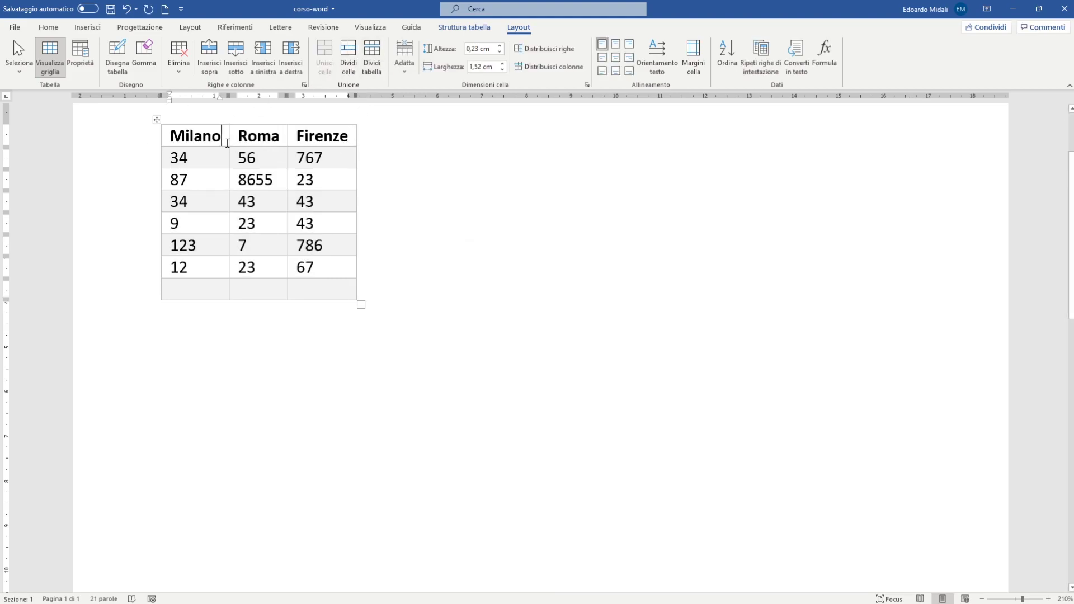
left_click(404, 56)
left_click(425, 102)
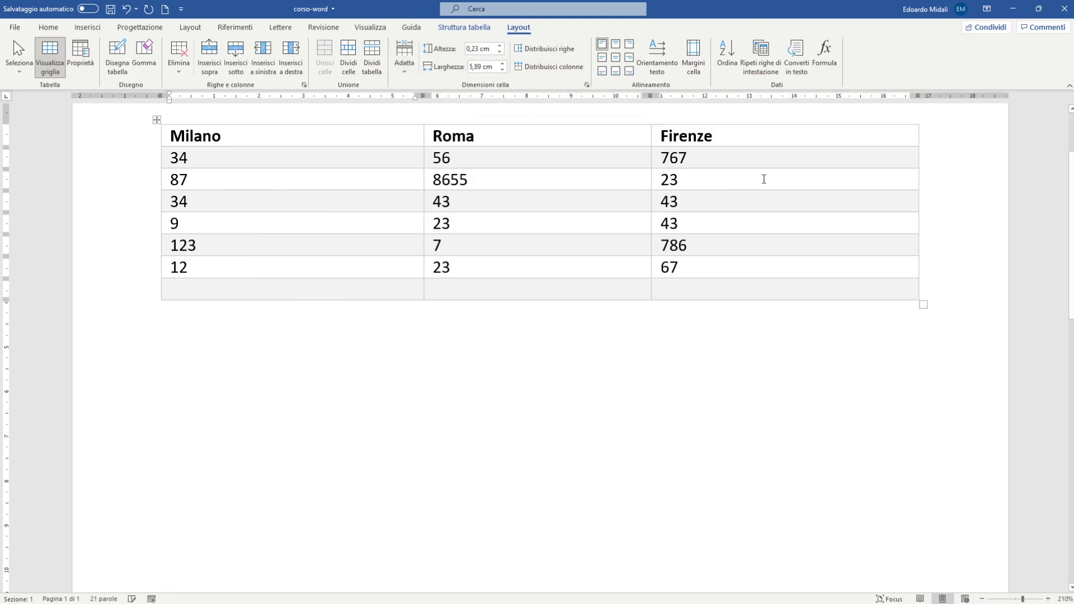
scroll(836, 267, "up", 3)
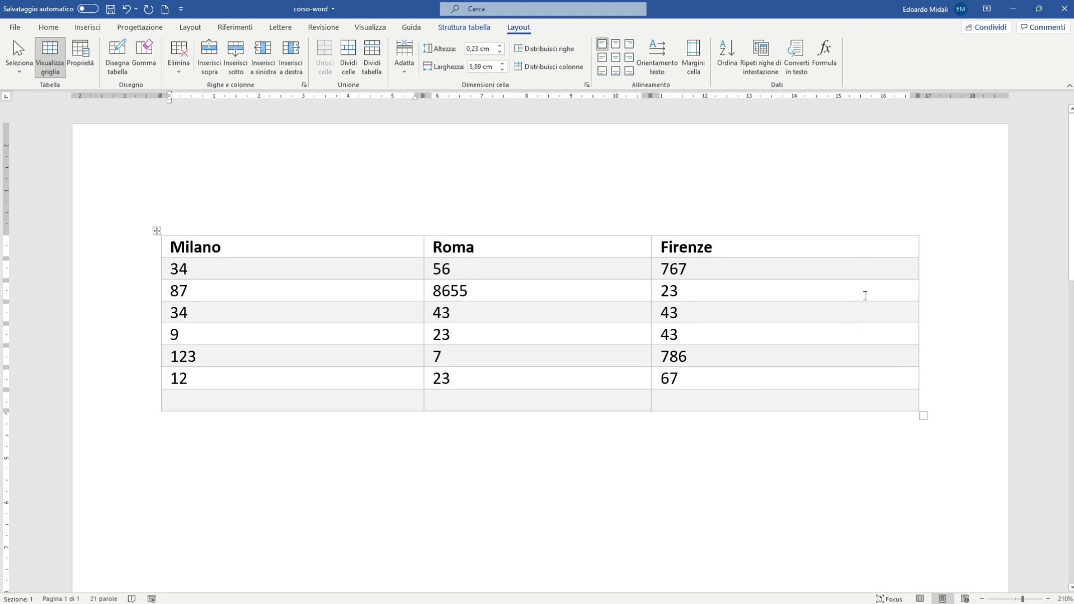
scroll(1029, 131, "down", 1)
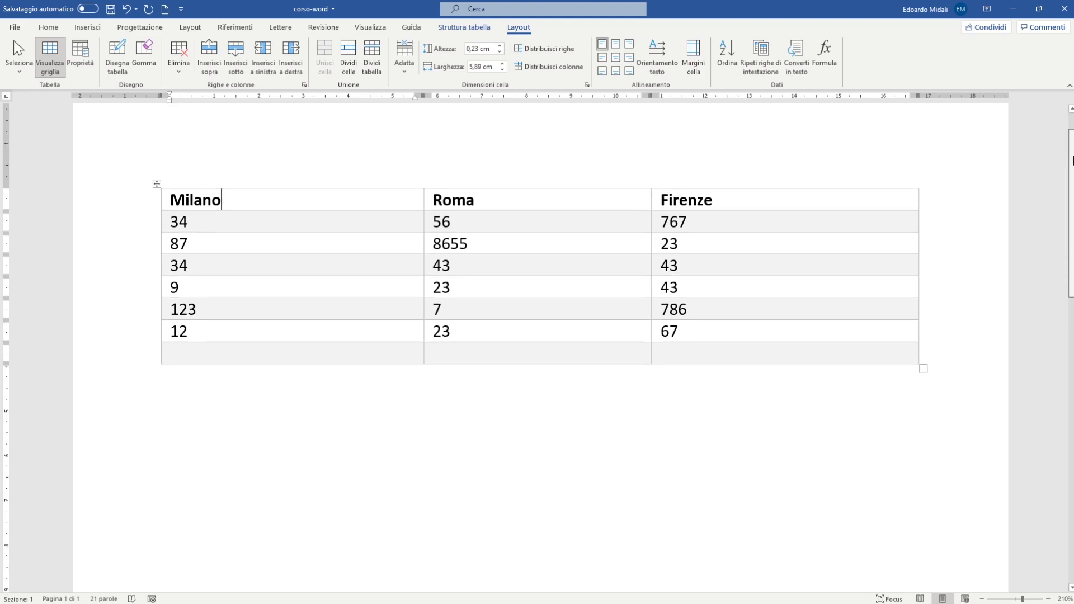
scroll(1030, 131, "up", 1)
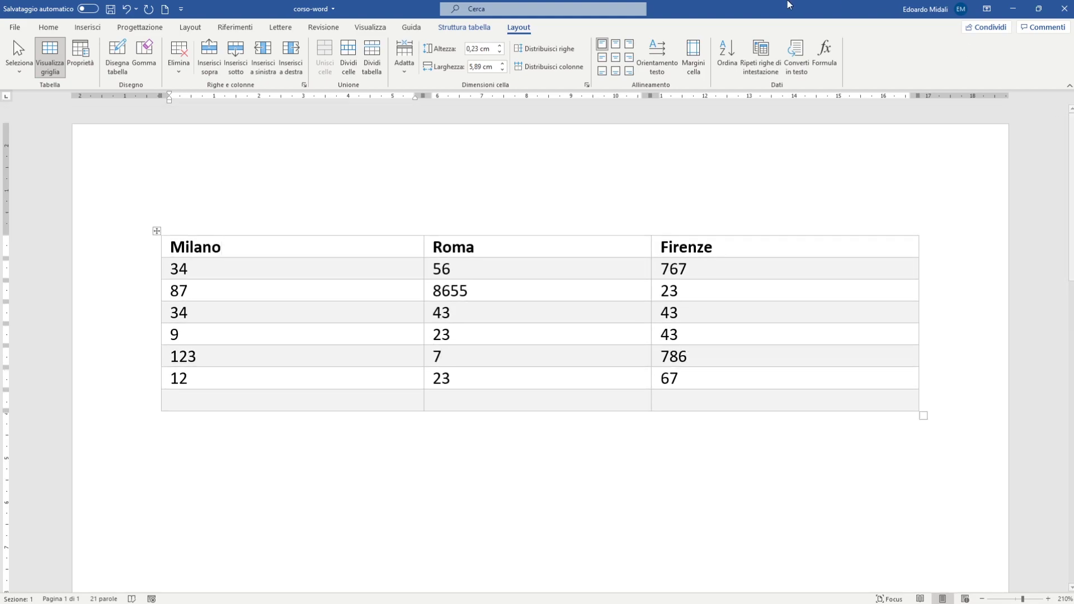
left_click(500, 47)
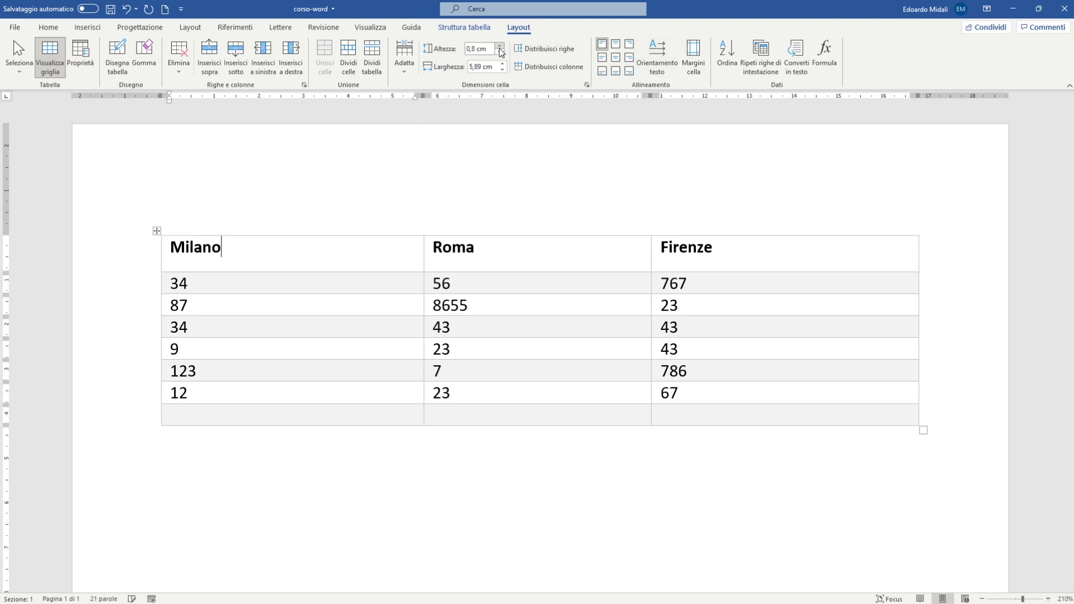
left_click(500, 53)
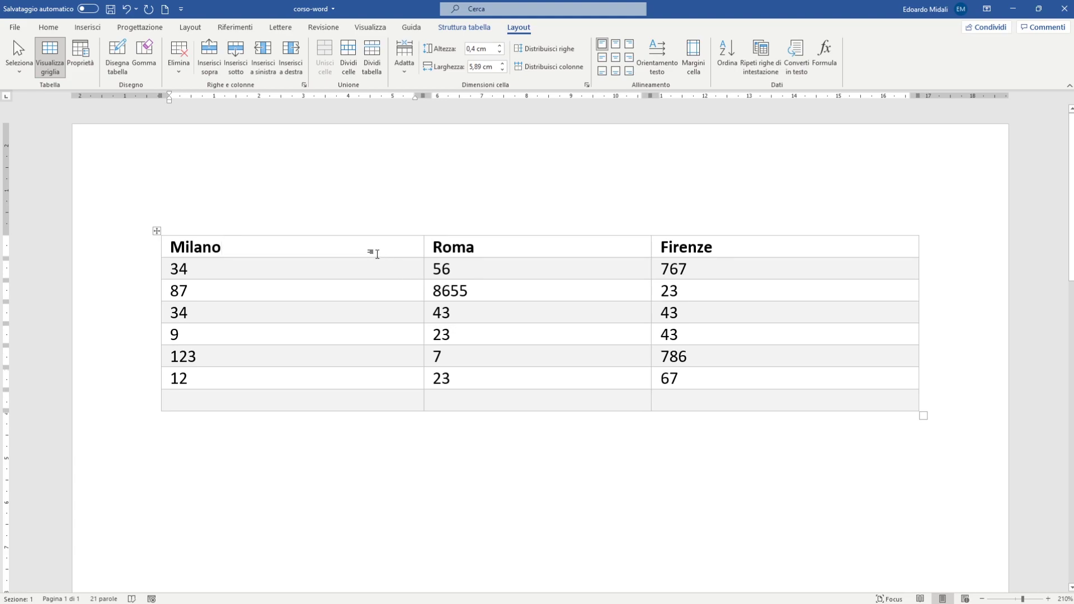
left_click_drag(377, 257, 379, 256)
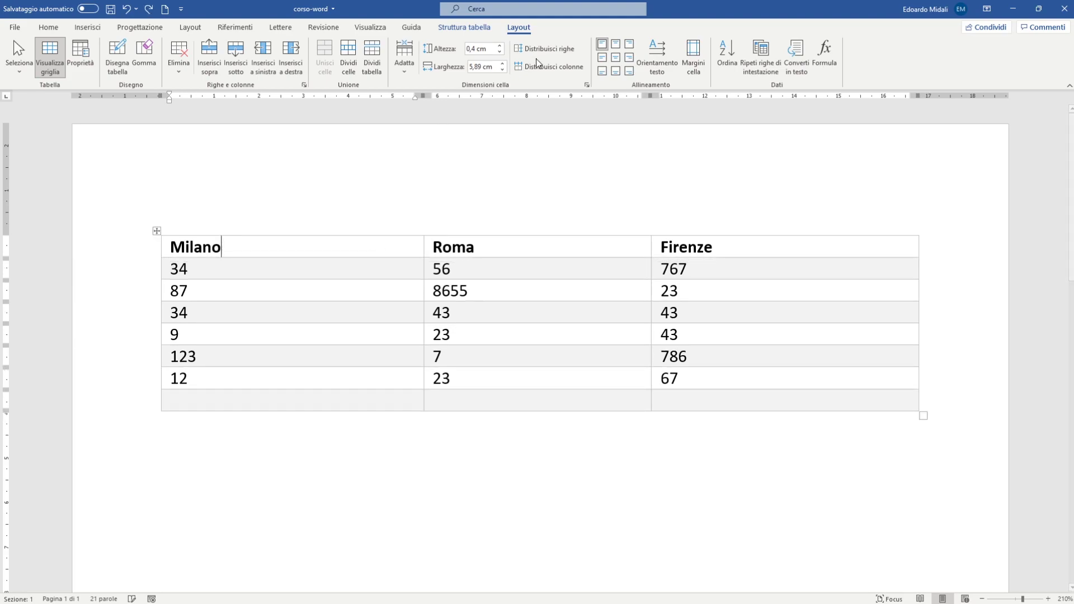
left_click_drag(116, 238, 127, 290)
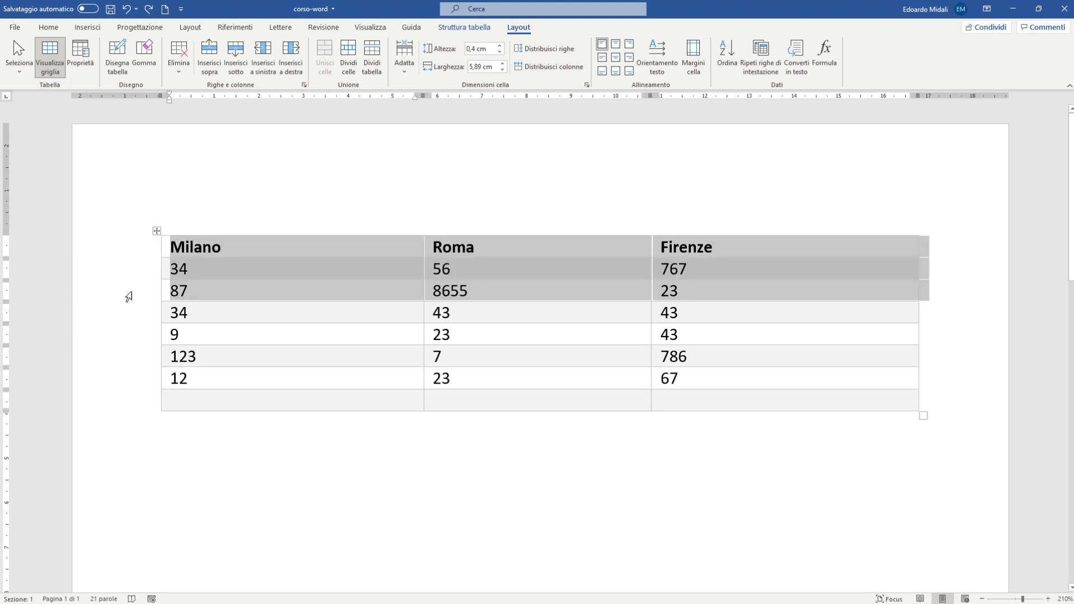
left_click(502, 46)
left_click(558, 168)
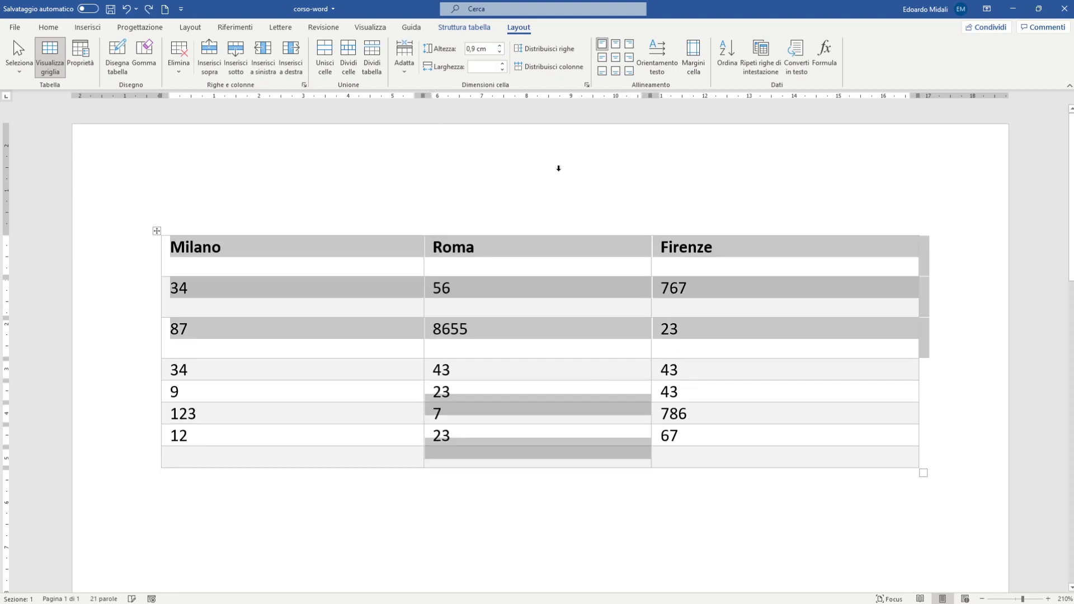
key("ctrl+z")
key("ctrl+z")
key("ctrl+z")
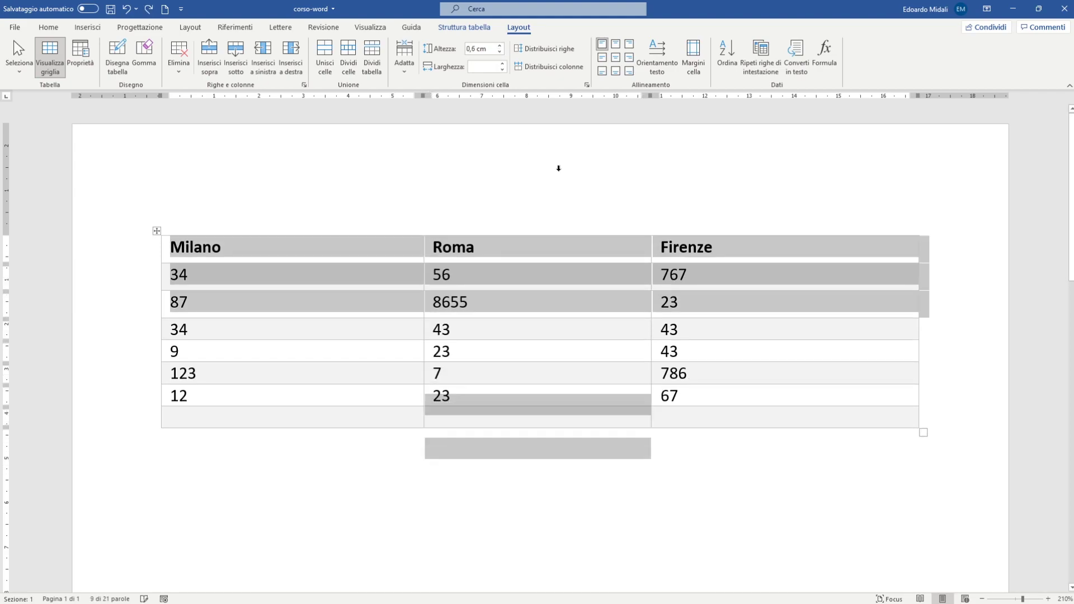
key("ctrl+z")
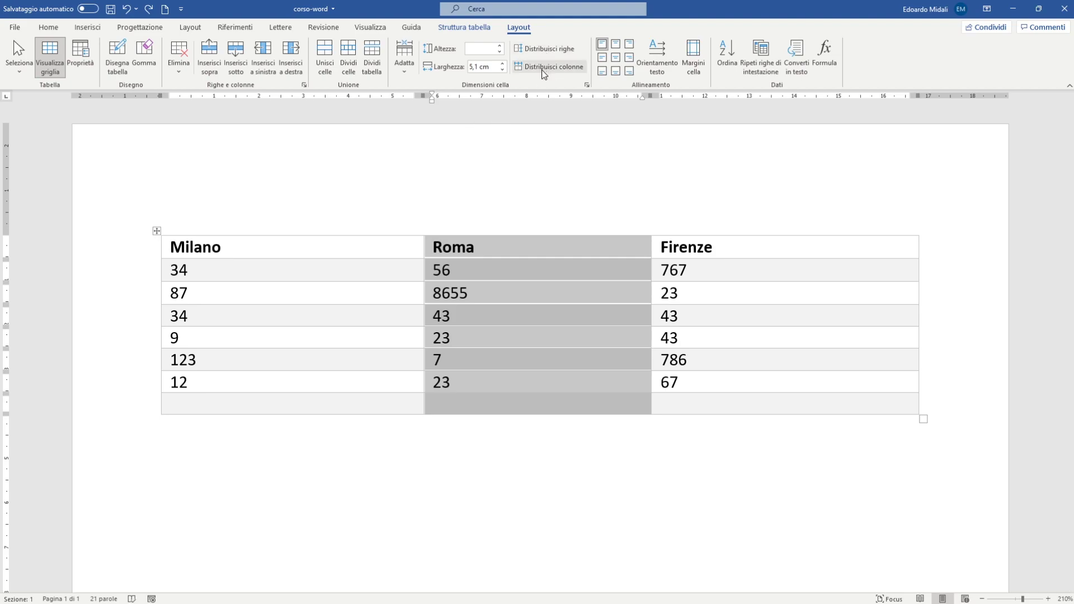
Drag the Milano/Roma border left to widen Roma and narrow Milano
left_click_drag(323, 204, 638, 205)
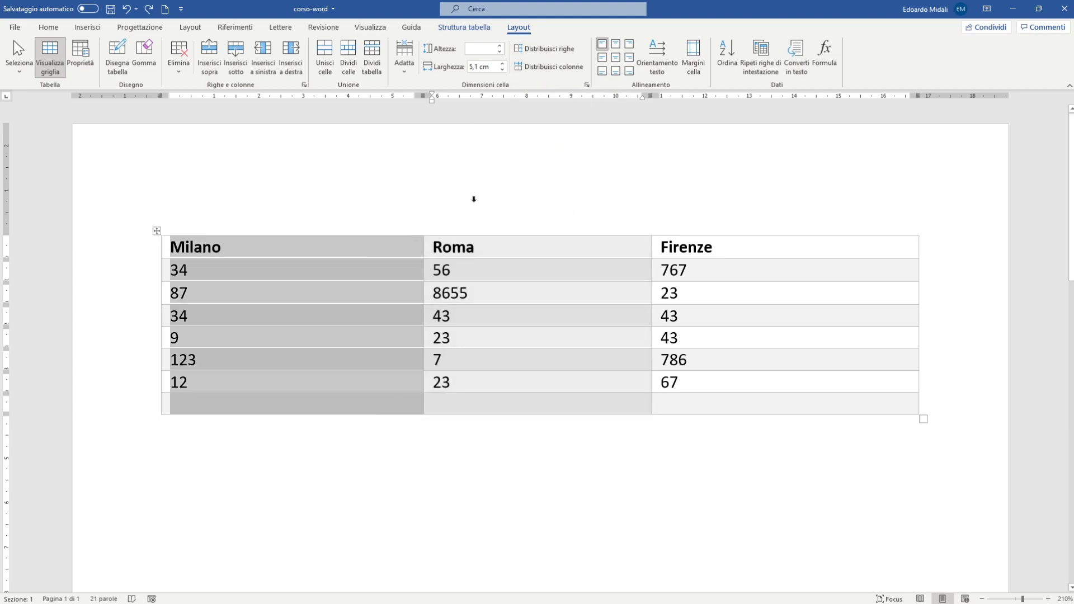
left_click(637, 205)
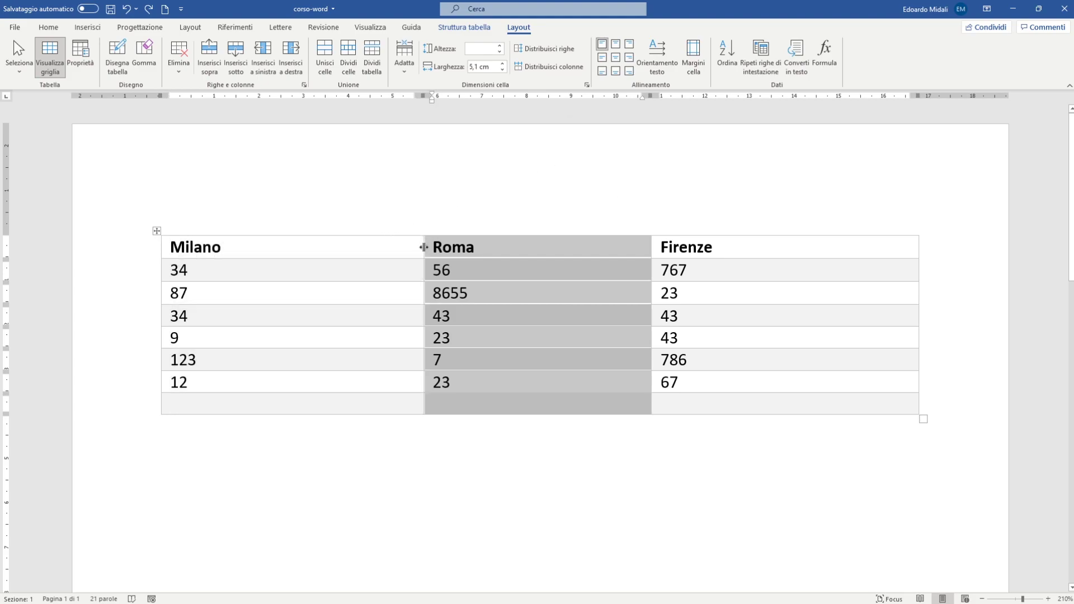
left_click_drag(423, 247, 261, 249)
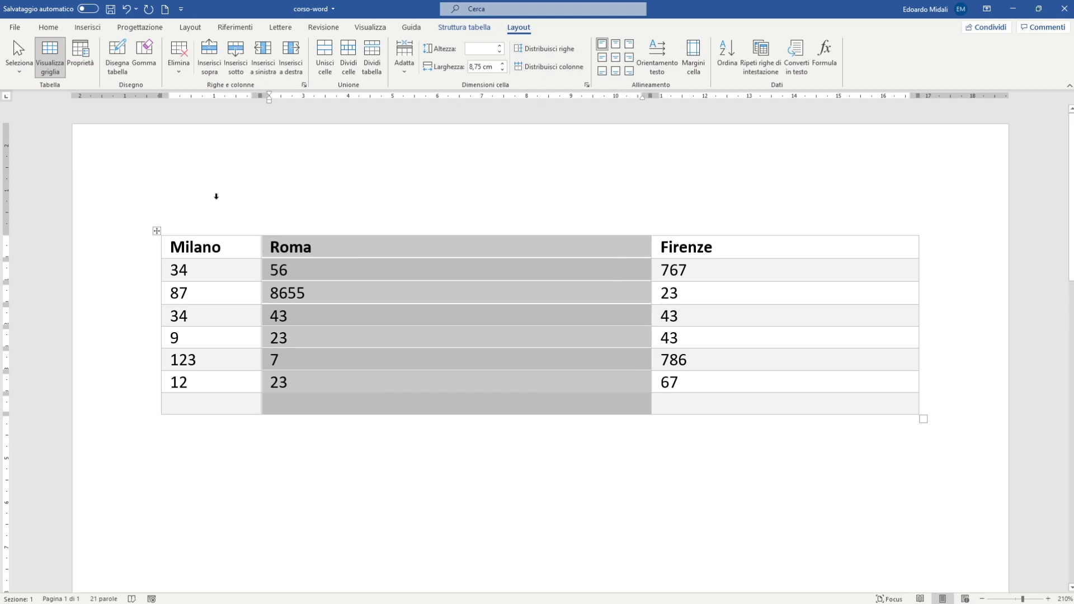
Distribute all three columns evenly across the whole table, at 5,66 cm each
left_click_drag(216, 196, 750, 213)
left_click(550, 66)
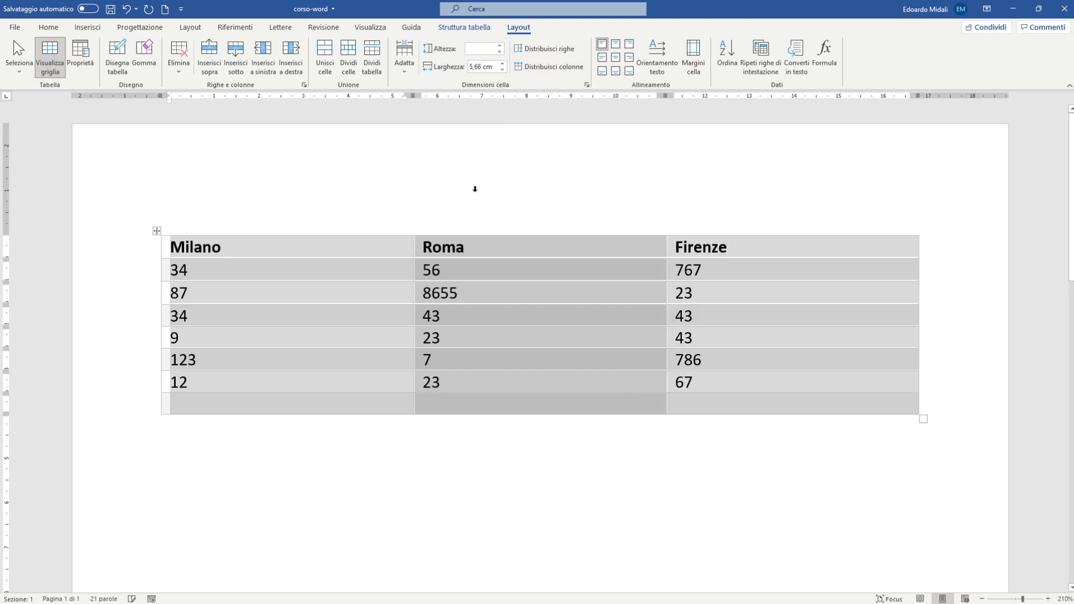
left_click(475, 189)
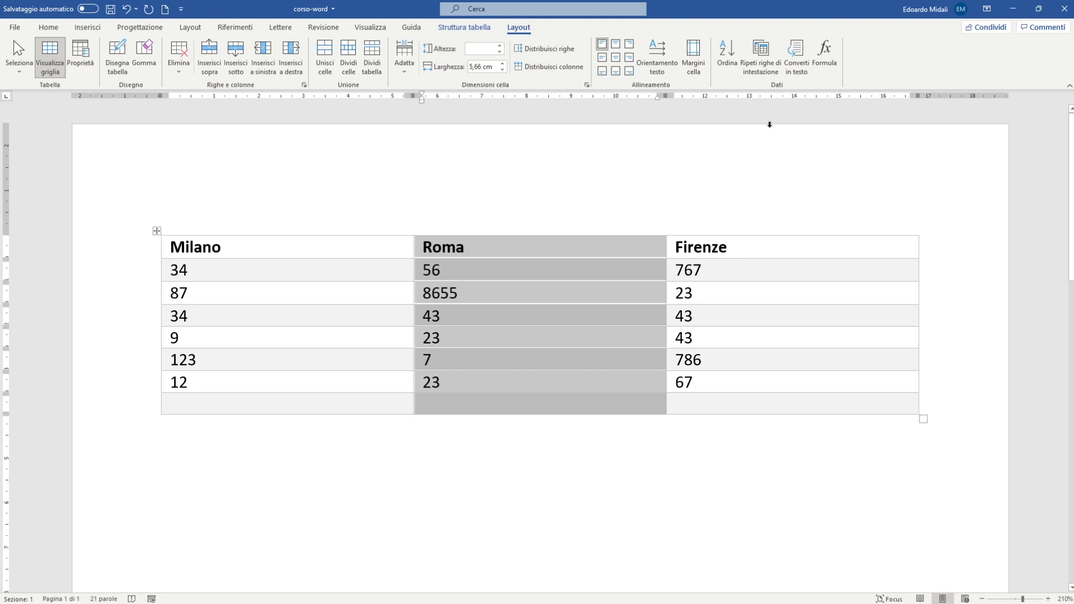
left_click(301, 524)
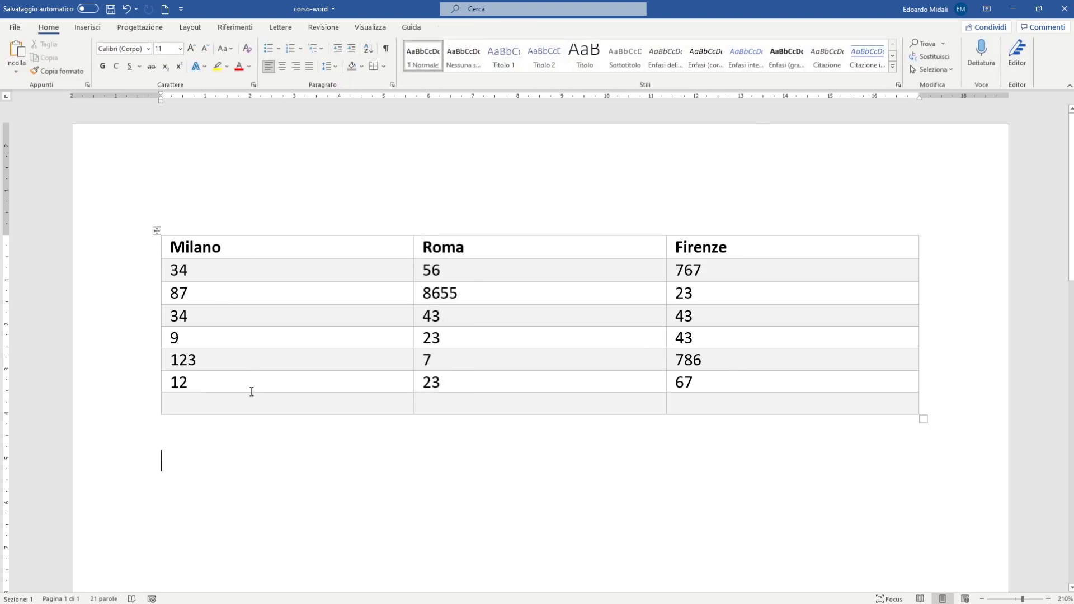
Stretch the 12 / 23 / 67 row taller, then distribute the selected rows evenly
left_click_drag(249, 394, 252, 502)
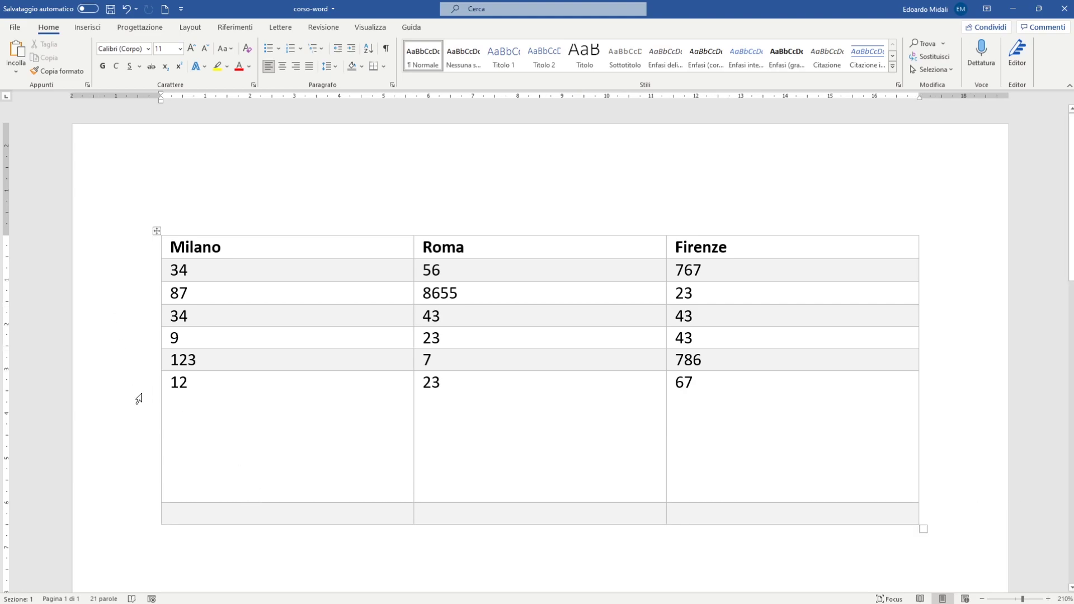
left_click_drag(139, 397, 185, 529)
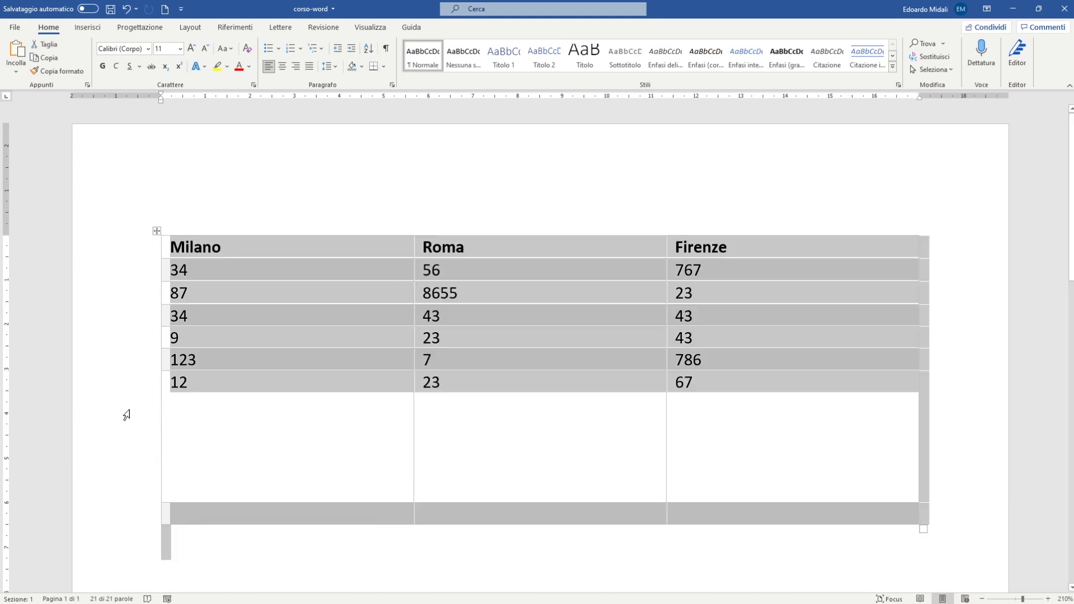
left_click(111, 378)
left_click_drag(110, 378, 109, 249)
left_click_drag(125, 505, 125, 512)
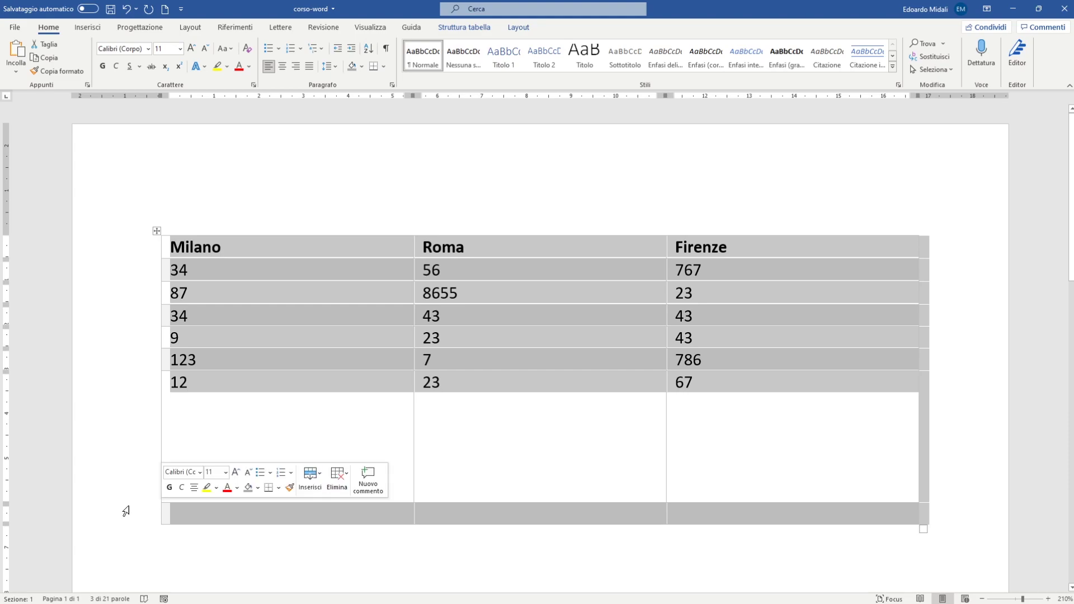
left_click(516, 29)
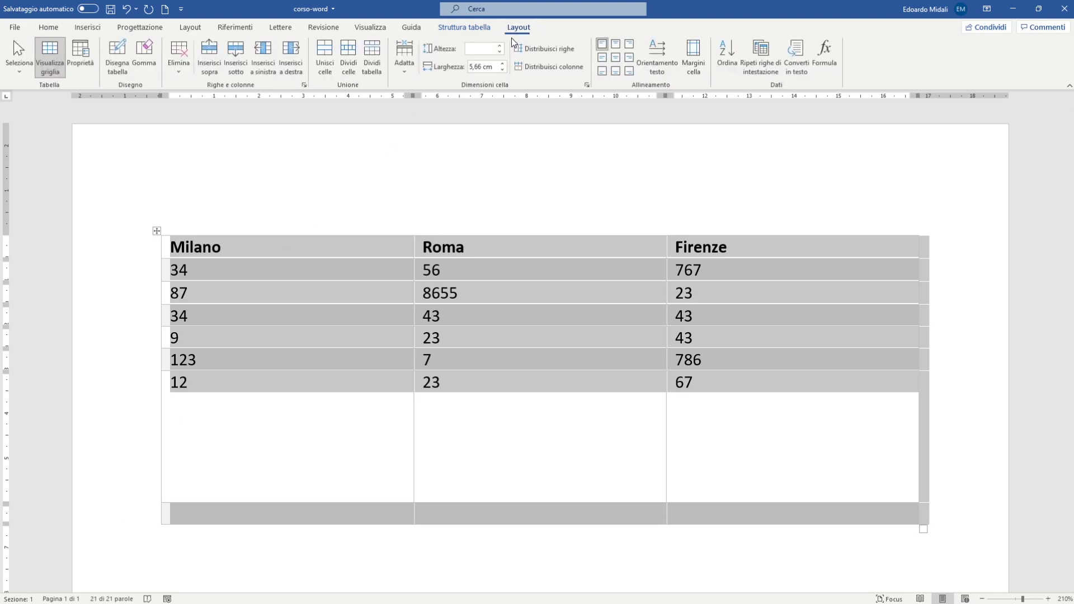
left_click(546, 48)
Undo the even row distribution and redo the taller 12 / 23 / 67 row
left_click(539, 234)
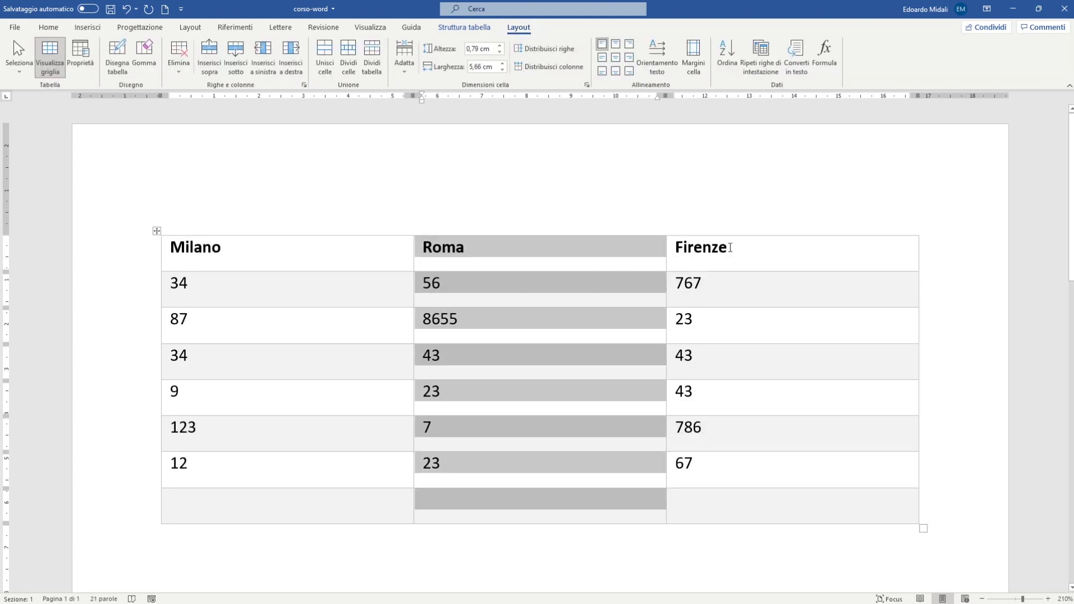
left_click(954, 425)
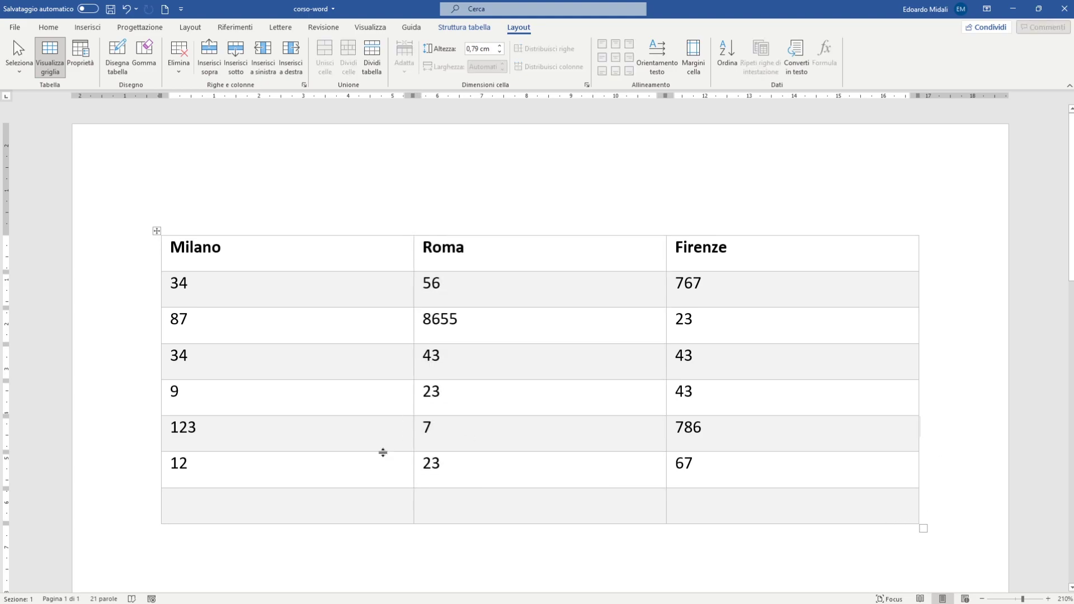
key("ctrl+a")
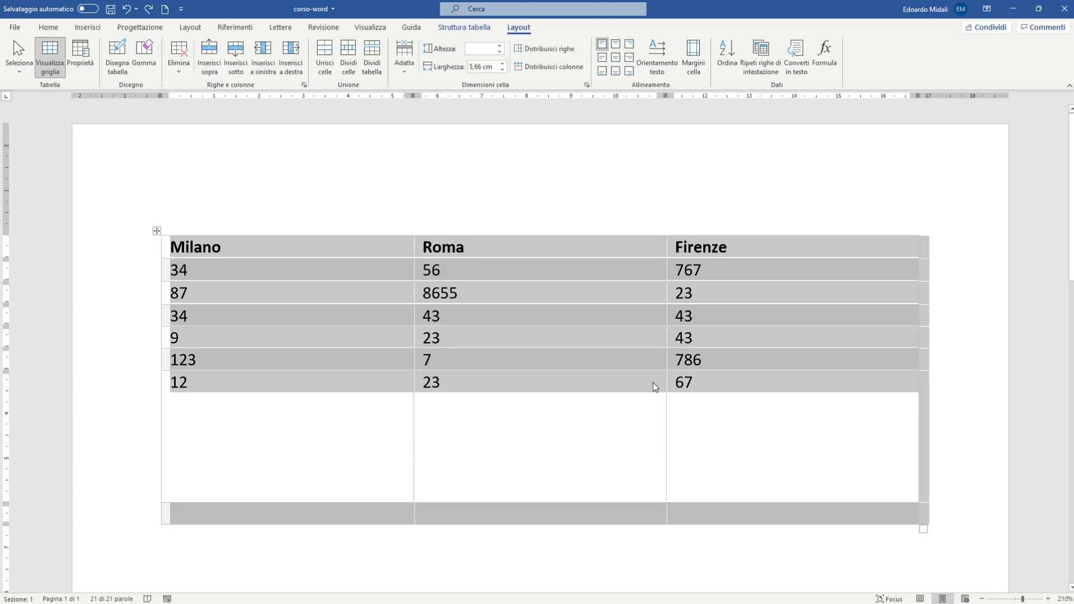
key("ctrl+z")
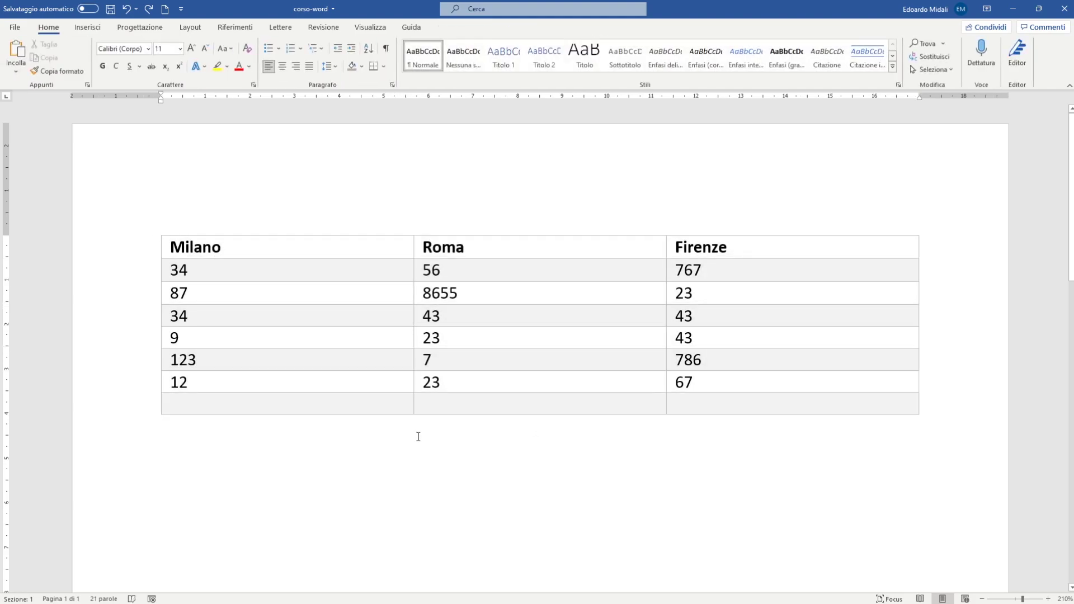
key("ctrl+y")
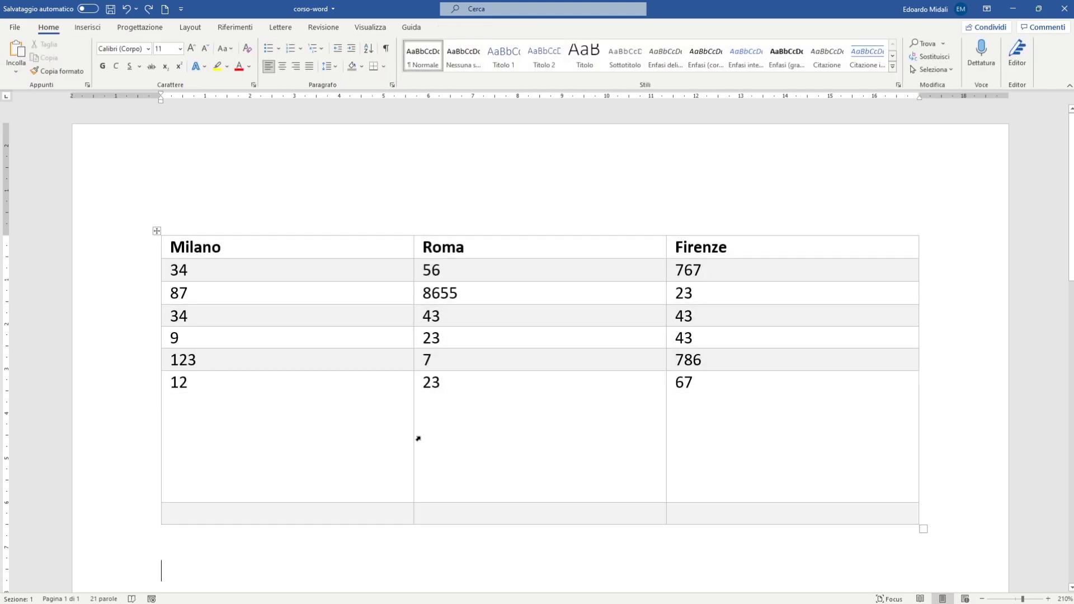
Select the whole table and distribute rows evenly at 0,79 cm each
mouse_move(122, 247)
left_mouse_down()
mouse_move(413, 409)
mouse_move(783, 526)
mouse_move(825, 510)
left_mouse_up()
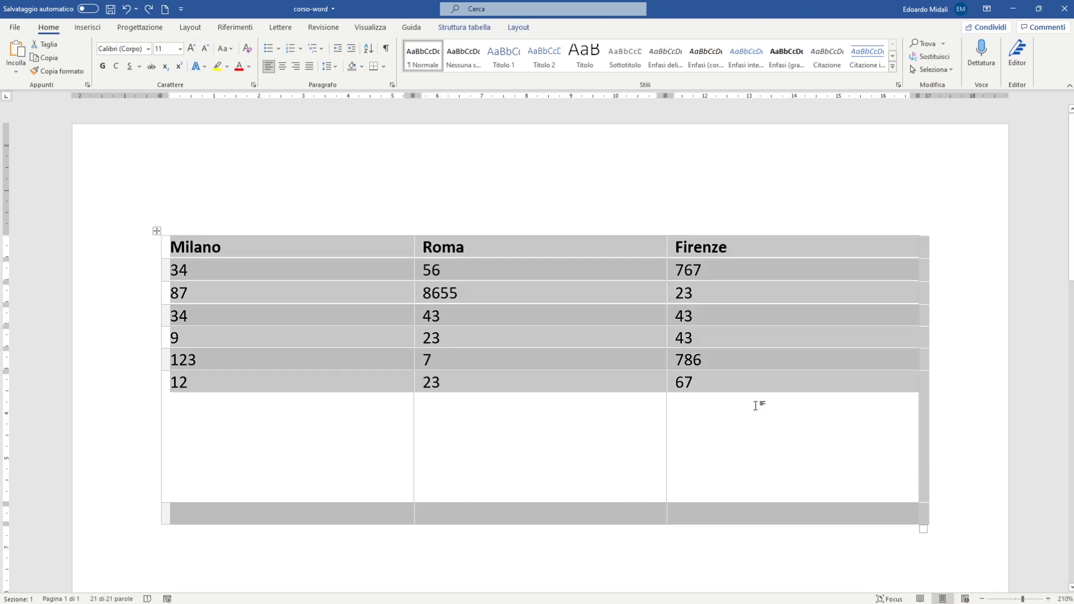
left_click(518, 27)
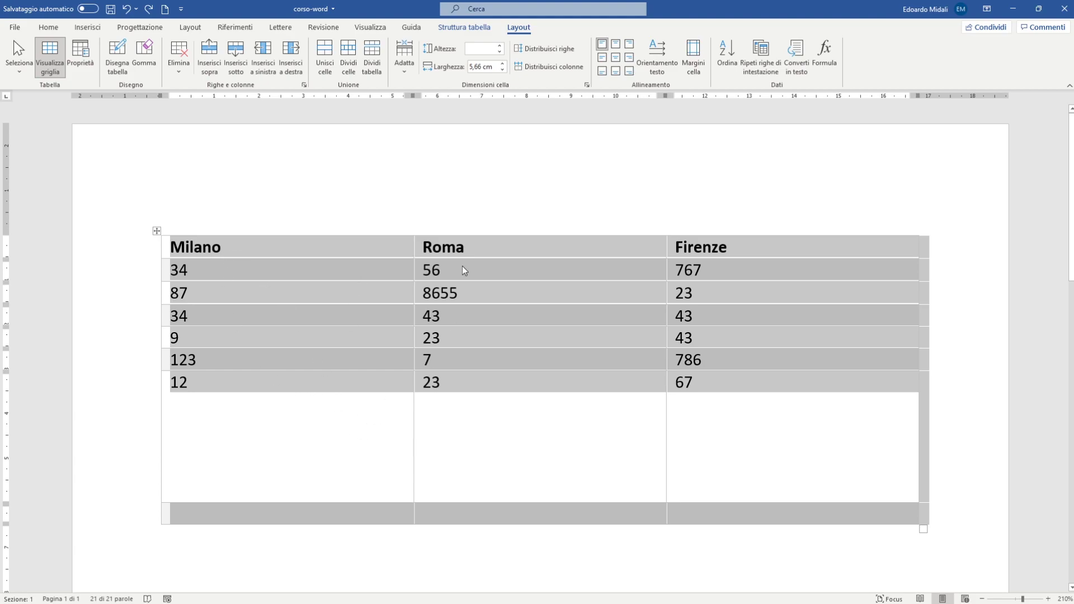
left_click(549, 51)
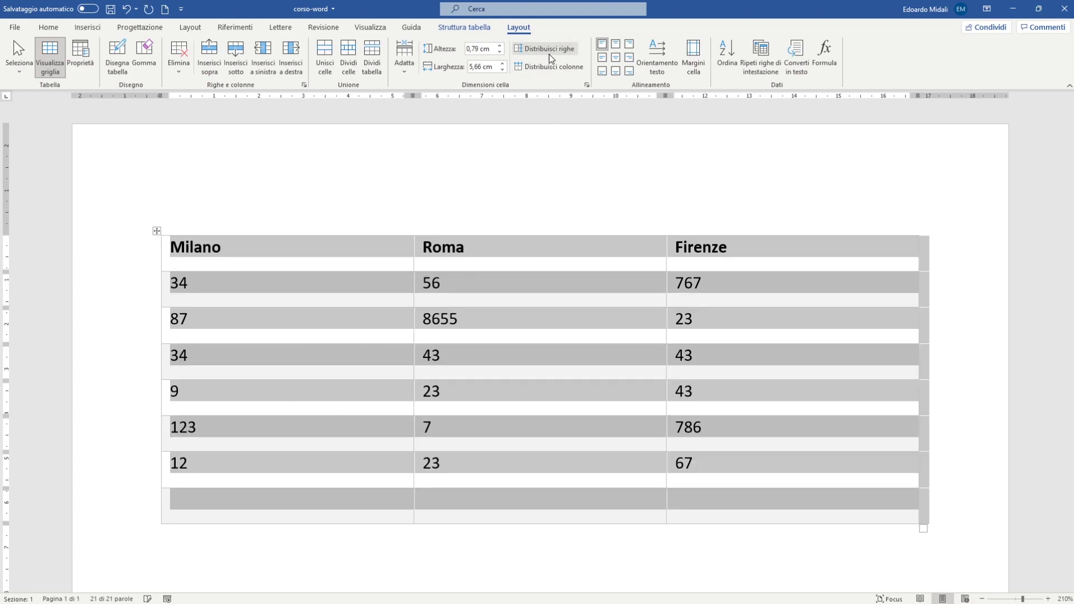
left_click(132, 369)
left_click(584, 164)
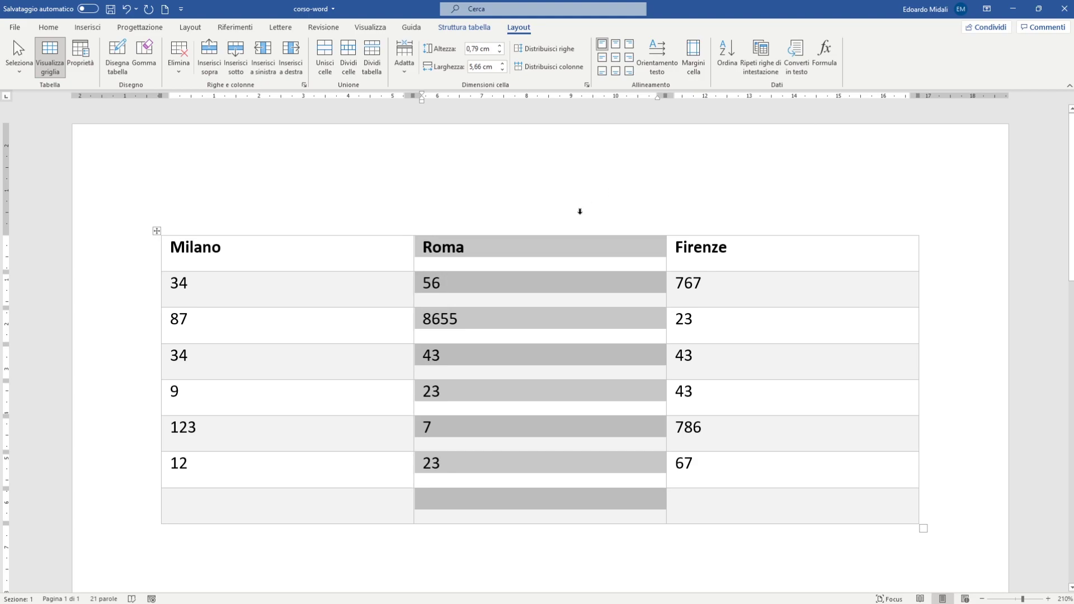
left_click(526, 250)
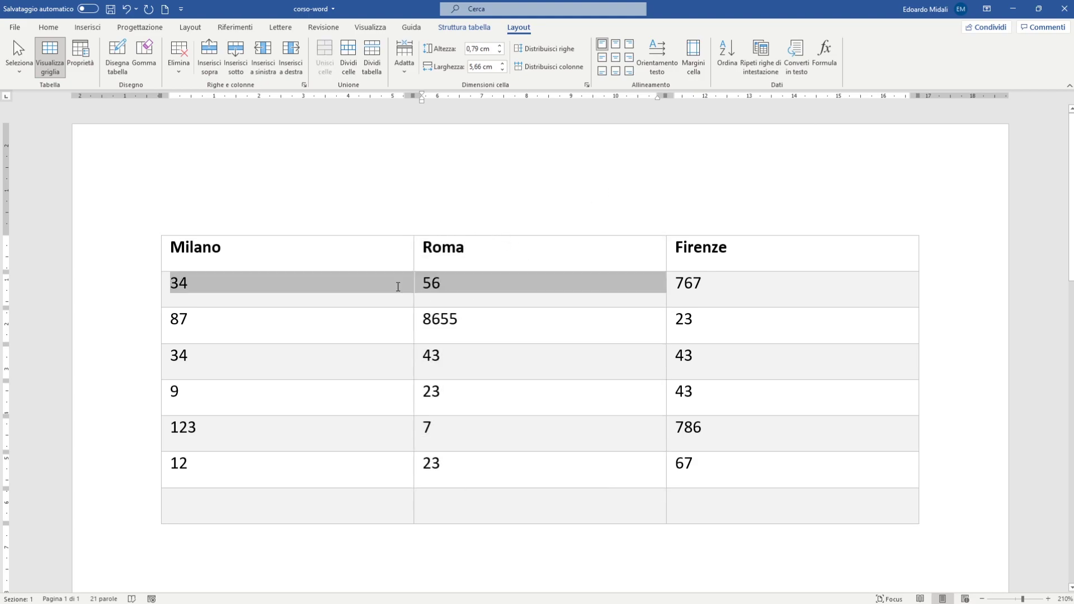
left_click_drag(490, 289, 112, 284)
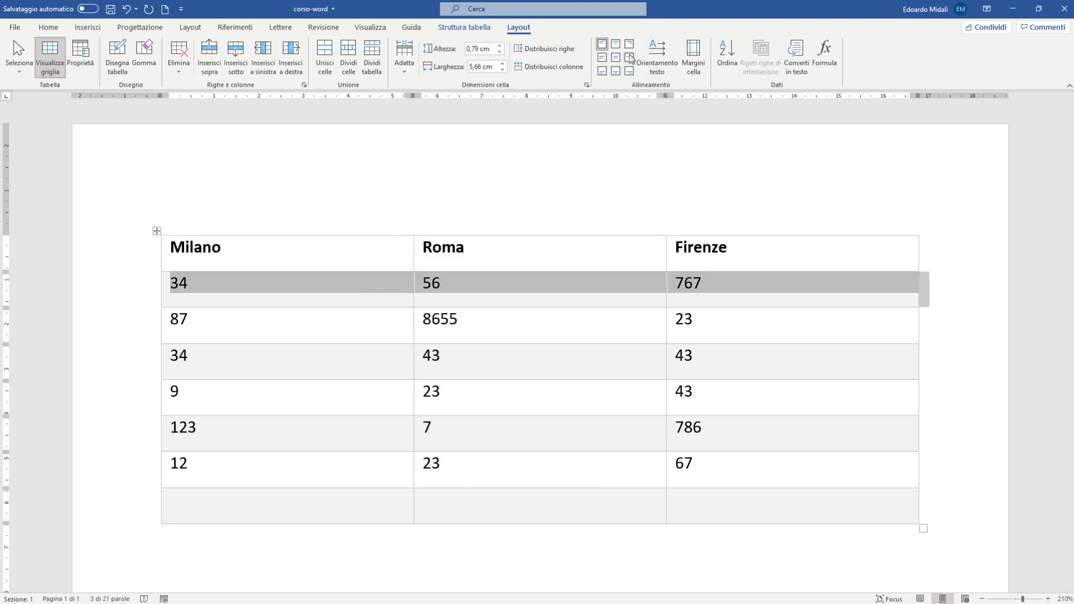
left_click(615, 45)
left_click(607, 44)
left_click(613, 46)
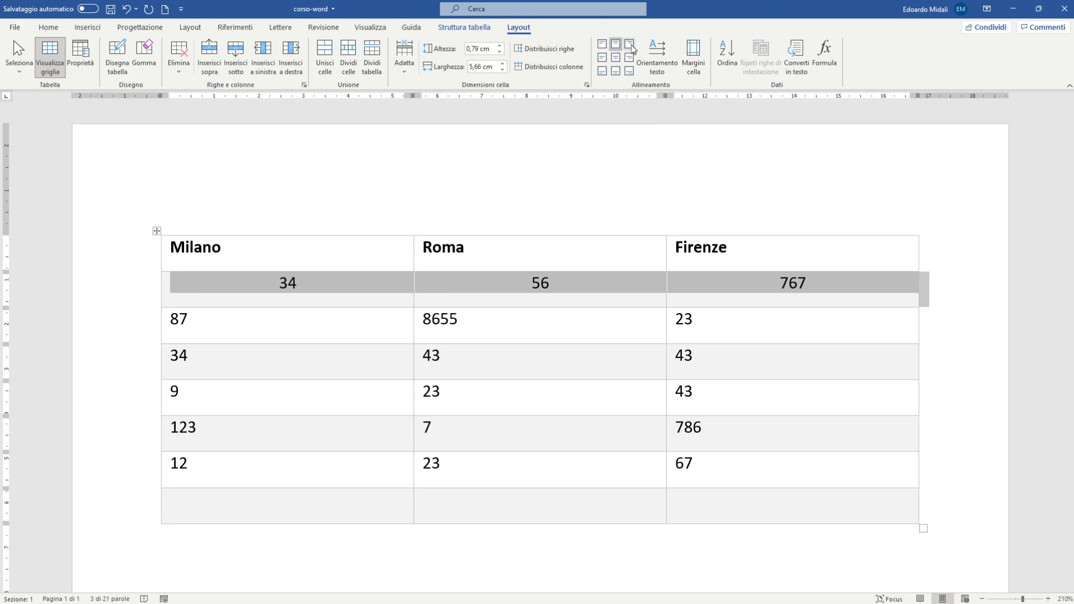
left_click(631, 47)
left_click(602, 57)
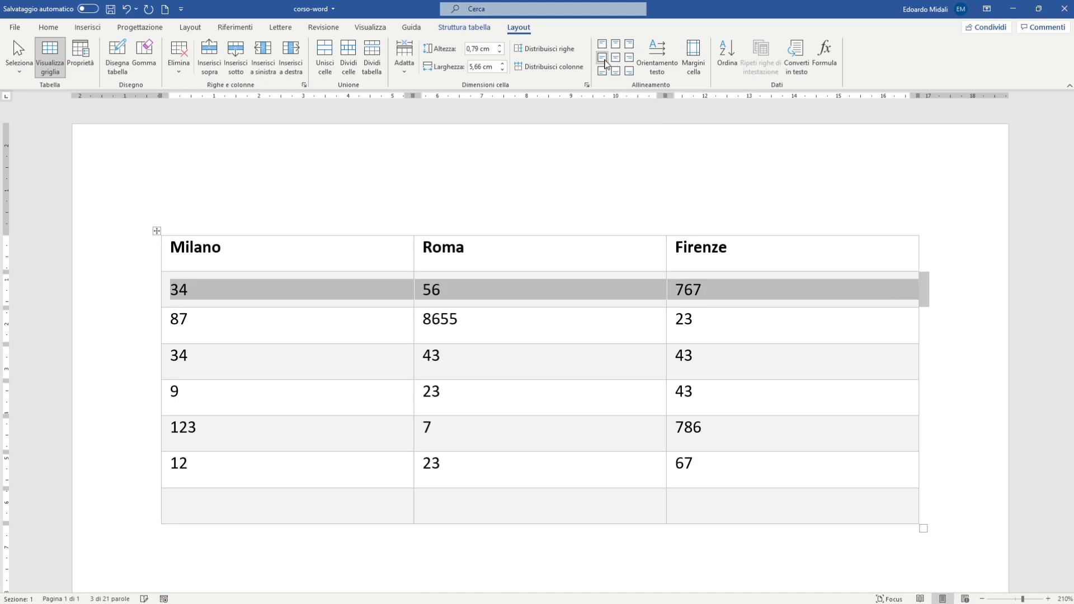
left_click(236, 303)
left_click(163, 316)
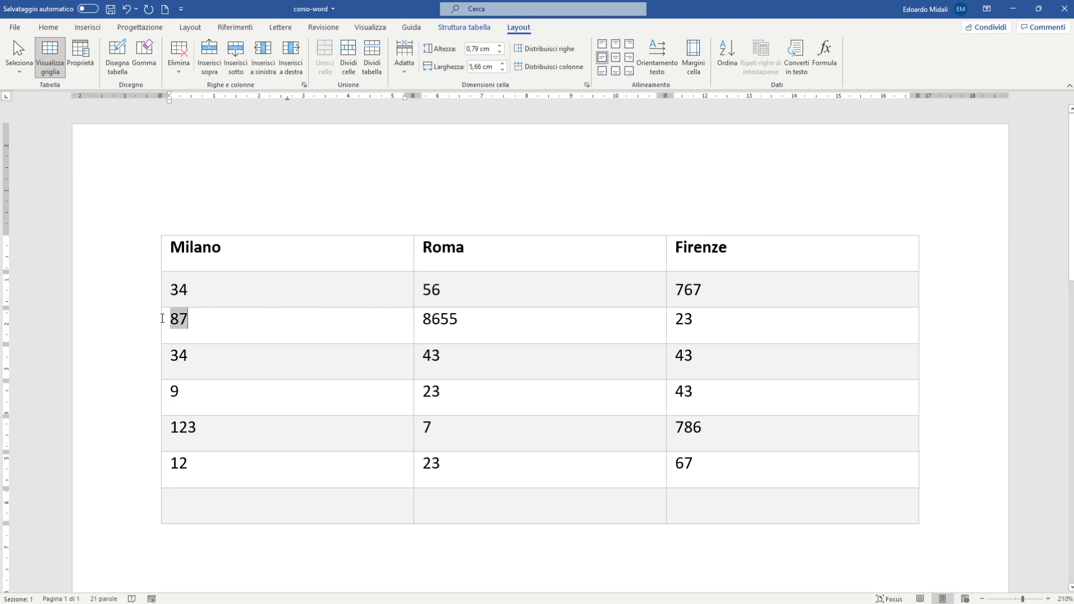
left_click(102, 305)
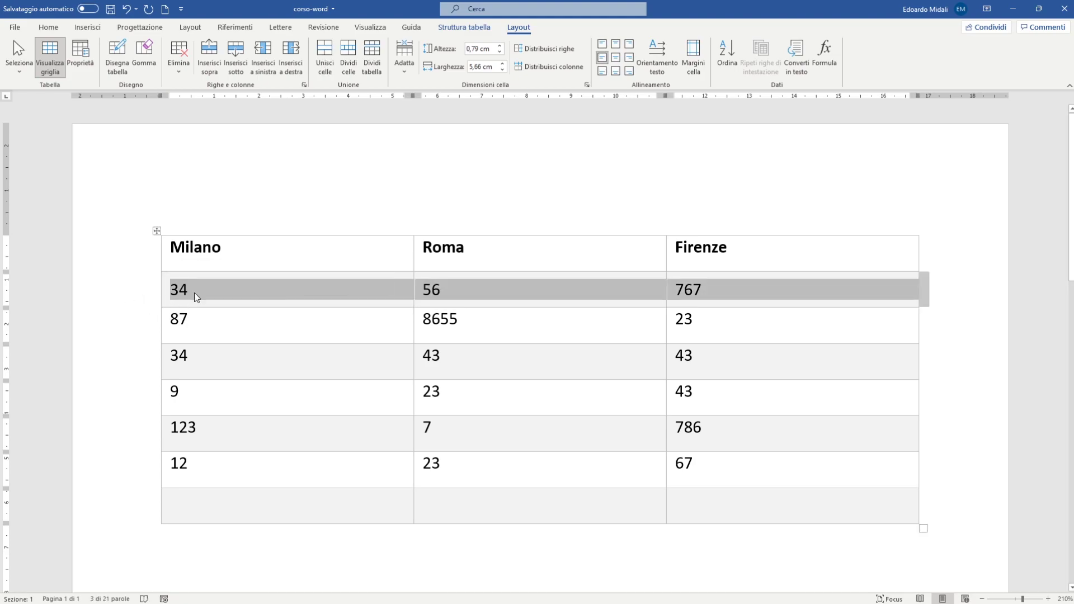
left_click(615, 57)
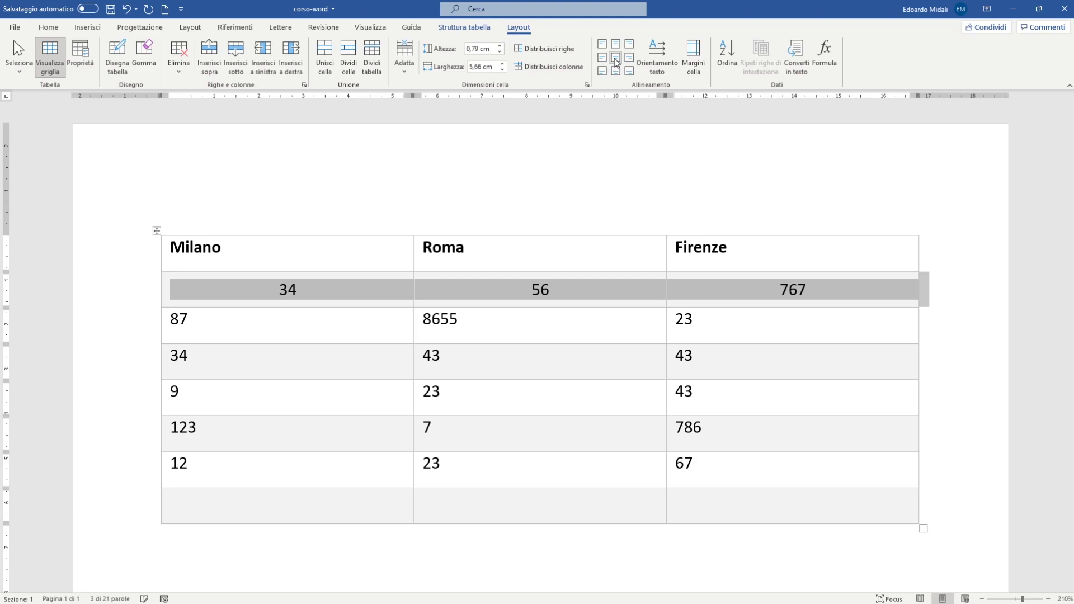
left_click(630, 57)
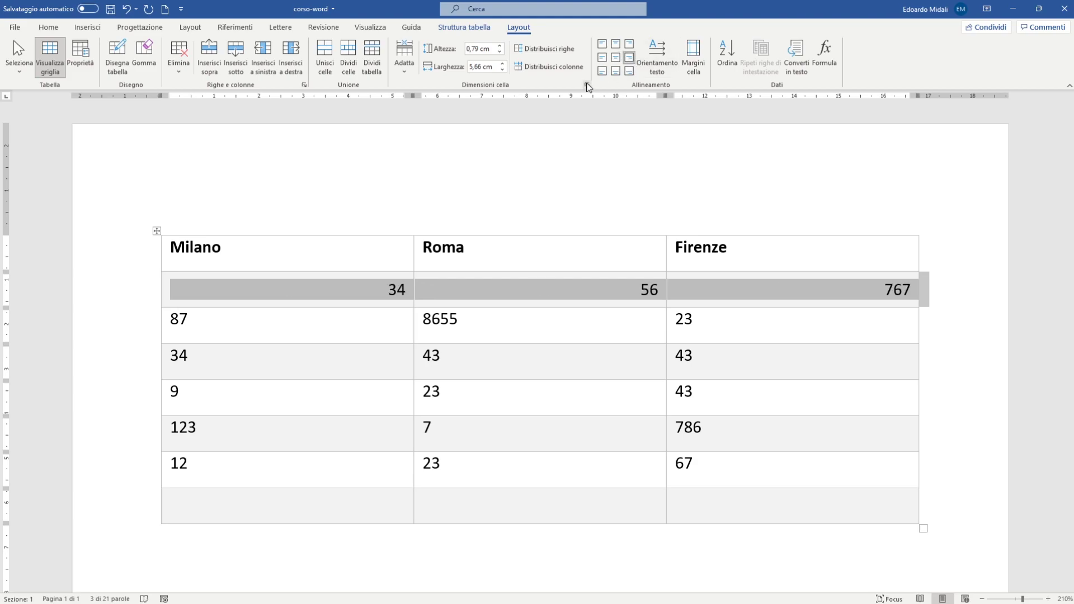
left_click(602, 72)
left_click(615, 71)
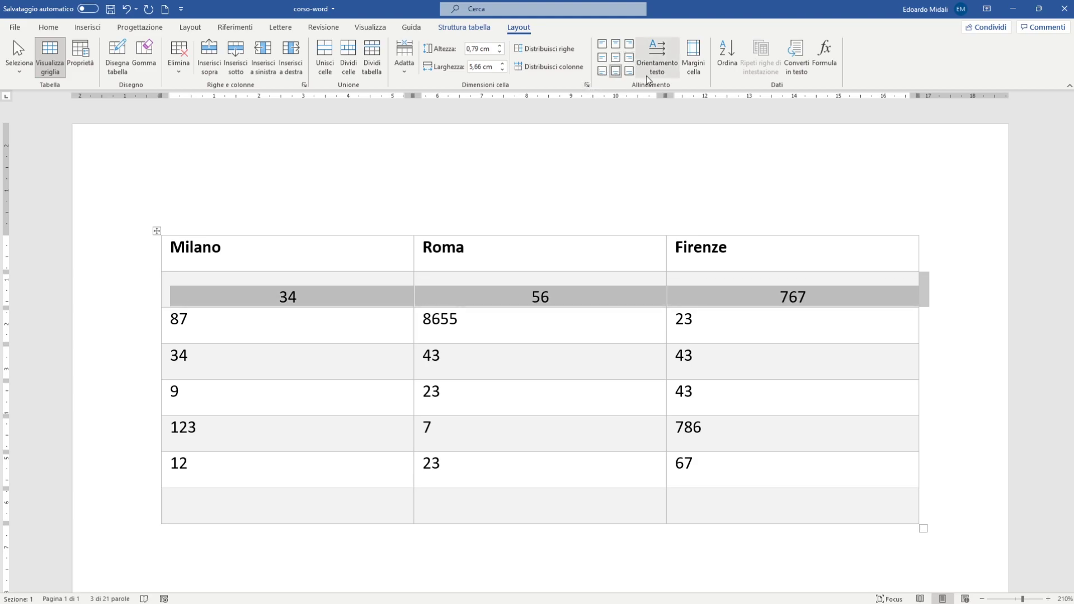
left_click(630, 71)
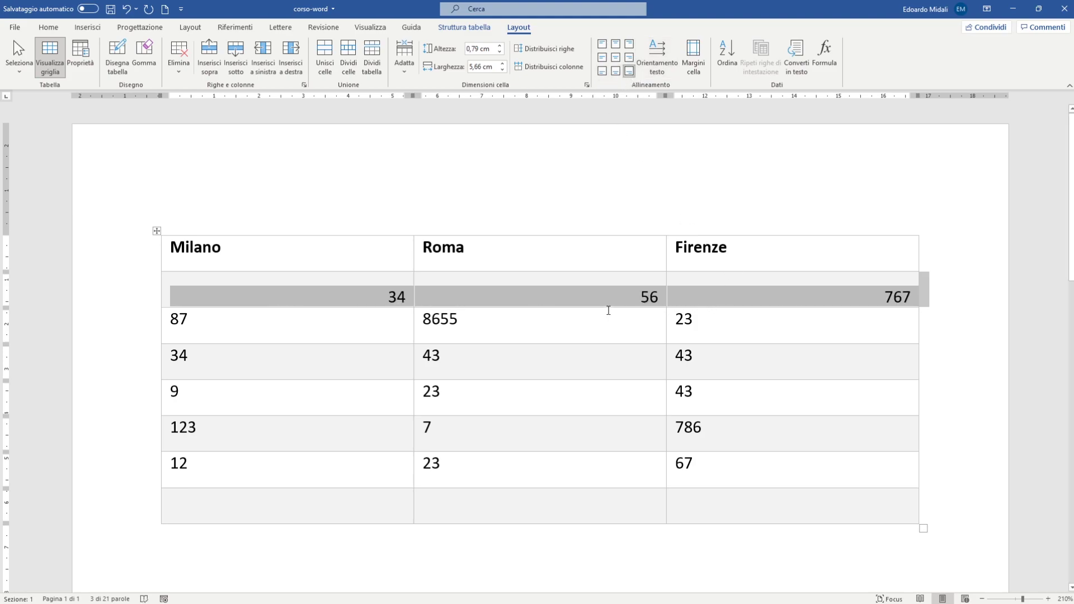
left_click(616, 57)
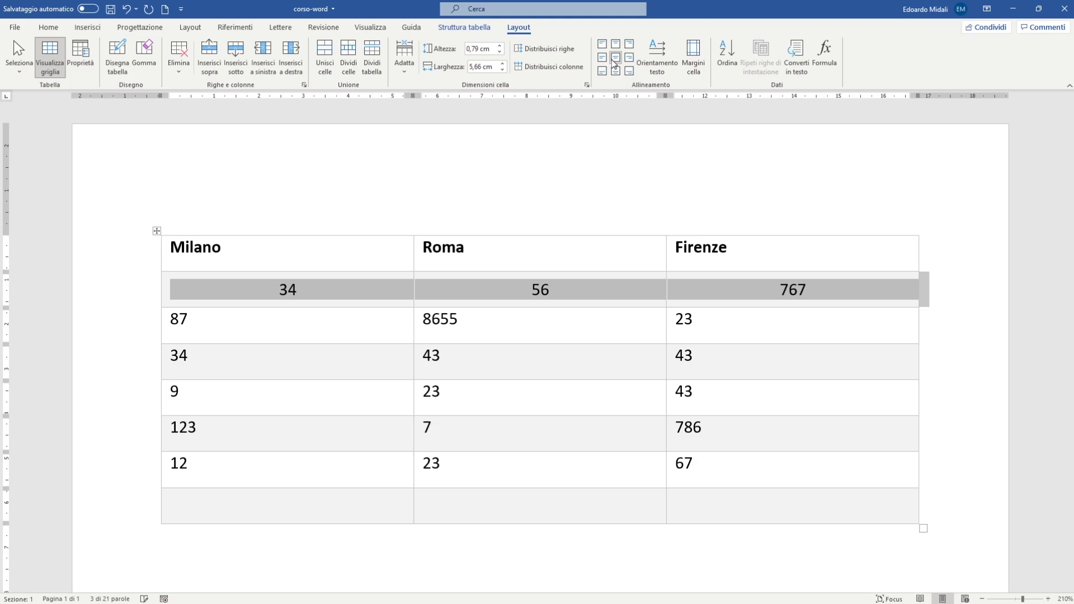
left_click(602, 43)
left_click(603, 313)
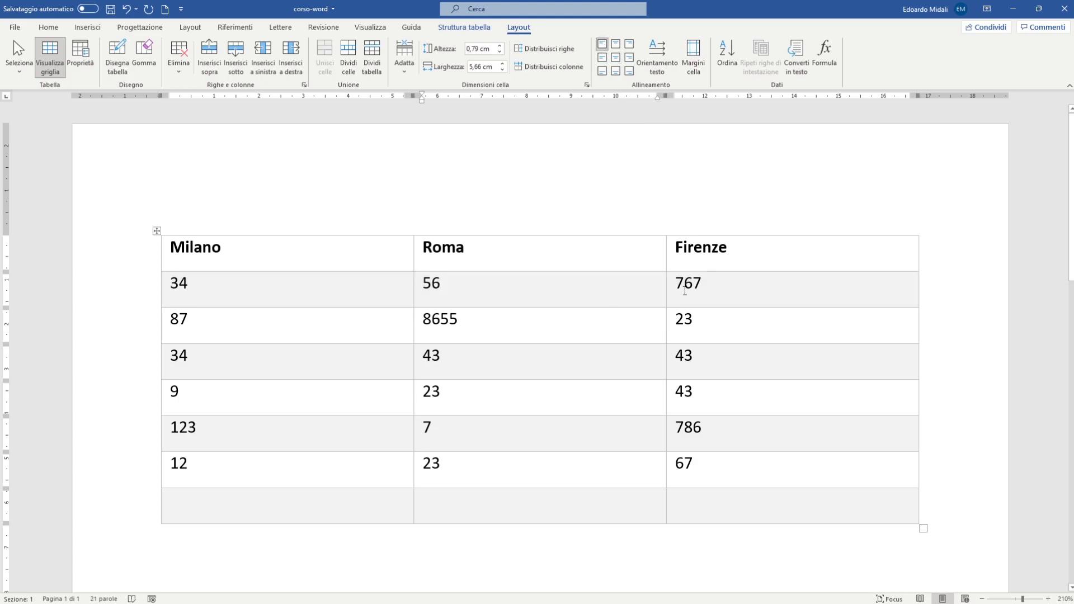
left_click_drag(710, 282, 678, 278)
left_click(727, 291)
left_click(249, 202)
left_click(657, 56)
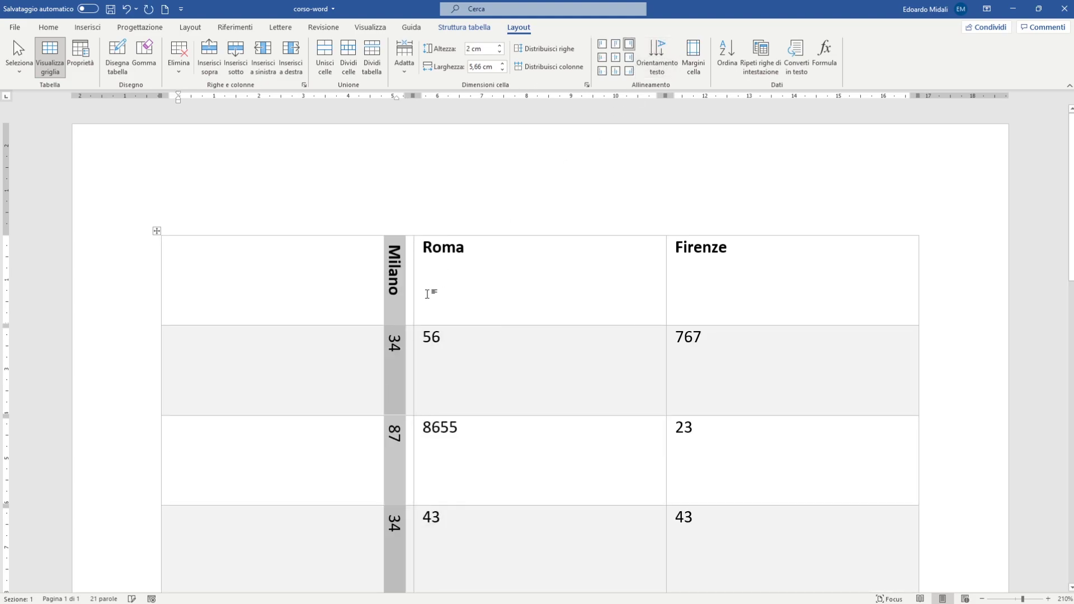
scroll(427, 293, "down", 4)
scroll(482, 175, "up", 3)
scroll(465, 224, "up", 1)
scroll(445, 268, "down", 3)
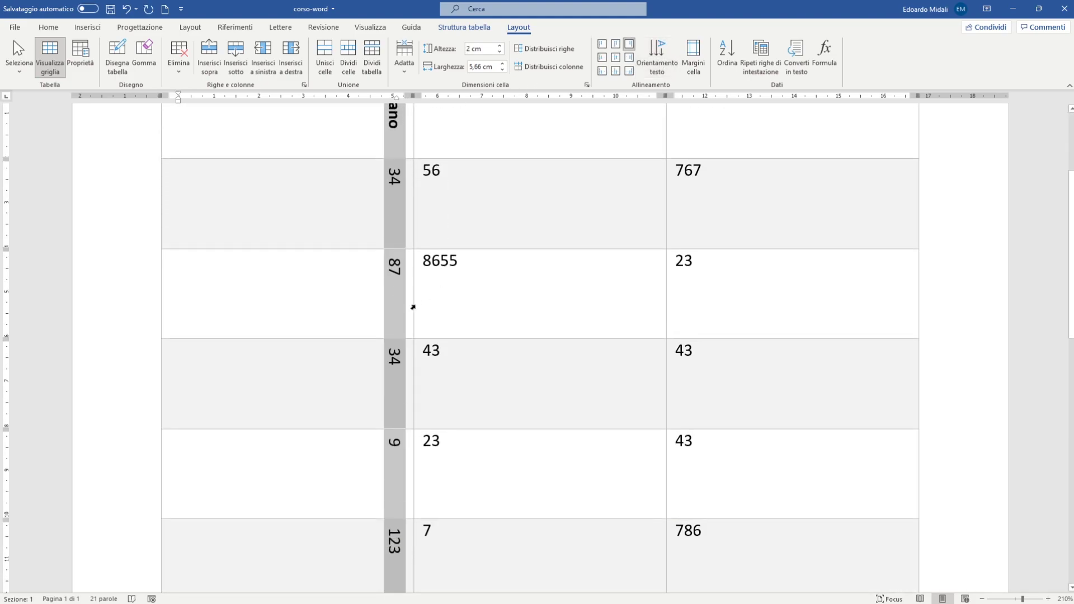
scroll(413, 307, "up", 3)
scroll(408, 311, "down", 4)
scroll(405, 304, "down", 2)
scroll(407, 300, "up", 5)
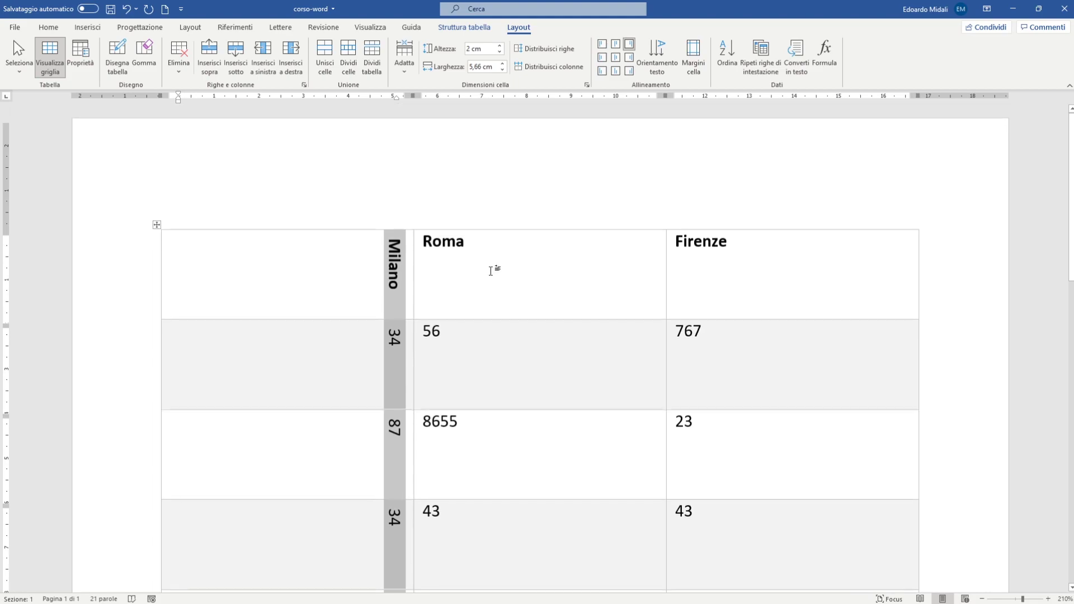
key("ctrl+z")
left_click(541, 227)
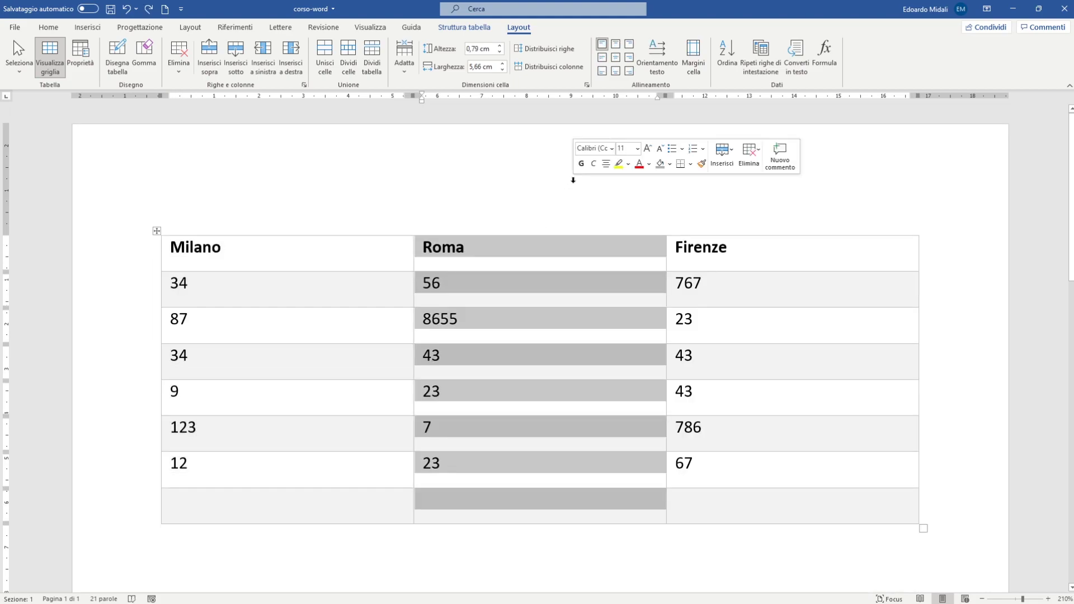
left_click(224, 223)
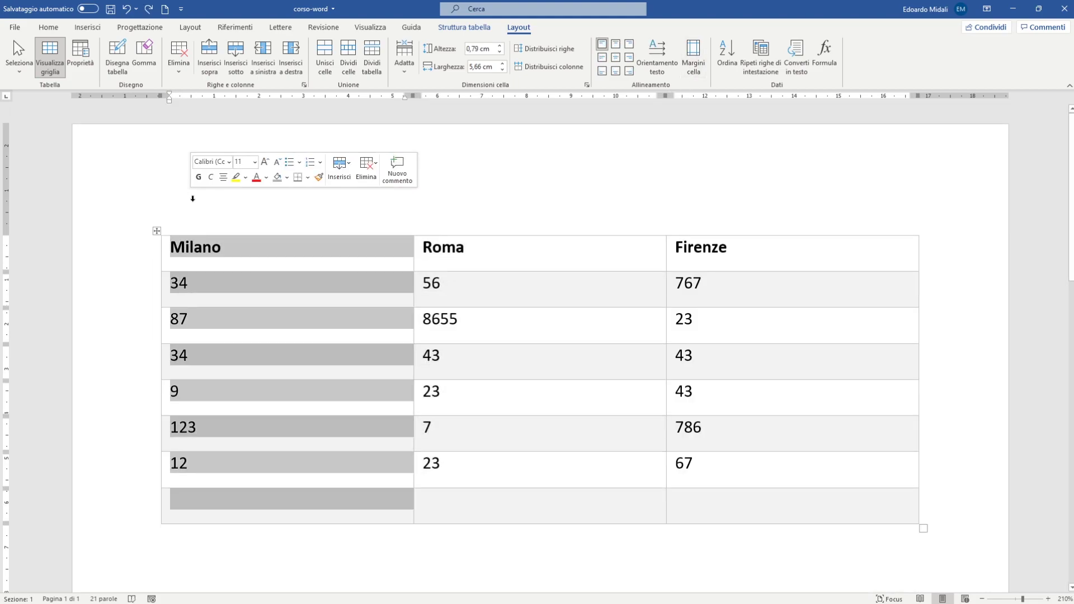
left_click(781, 216, "shift")
left_click(694, 63)
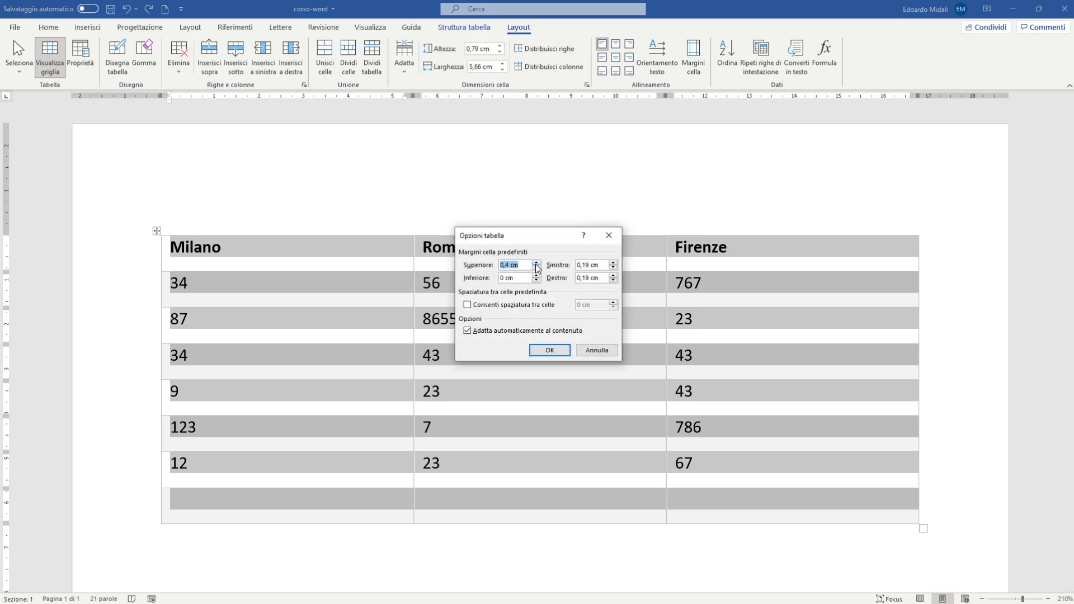
left_click(550, 350)
scroll(546, 330, "down", 1)
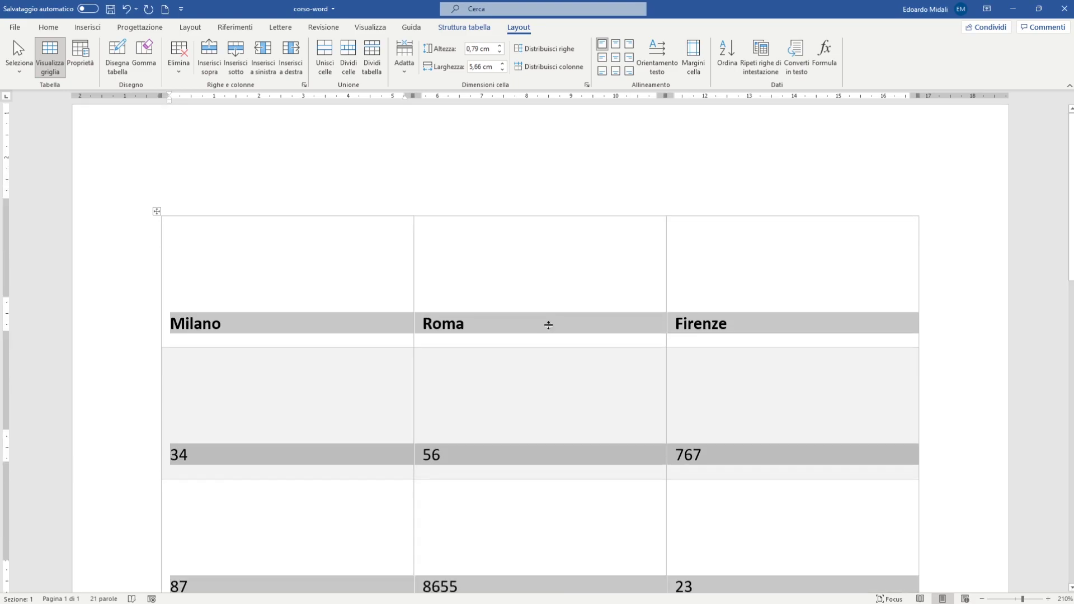
scroll(537, 347, "down", 5)
scroll(537, 349, "down", 5)
scroll(537, 348, "up", 10)
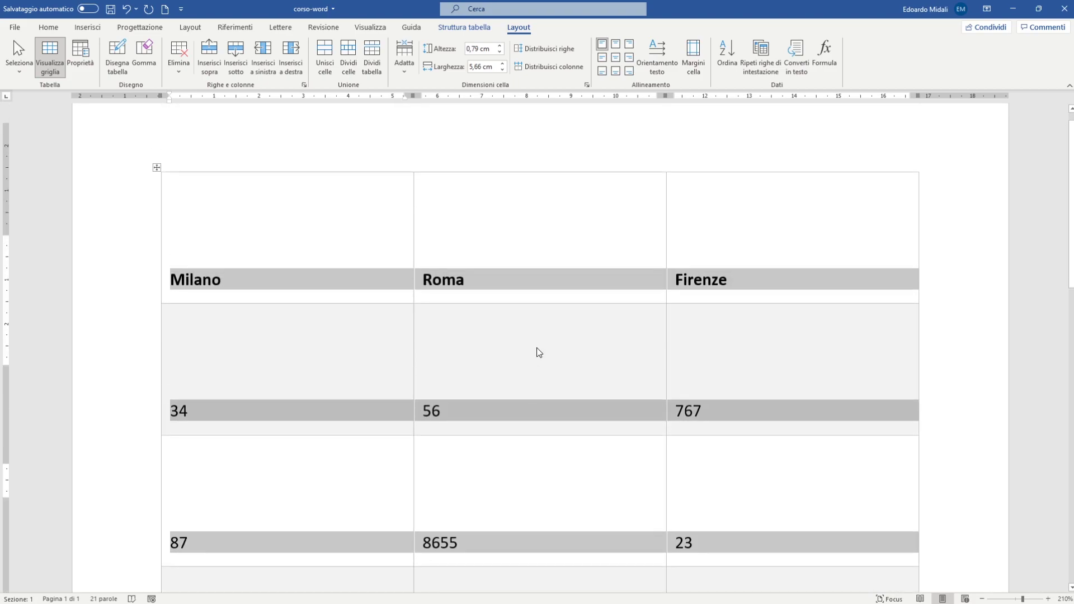
left_click(479, 349)
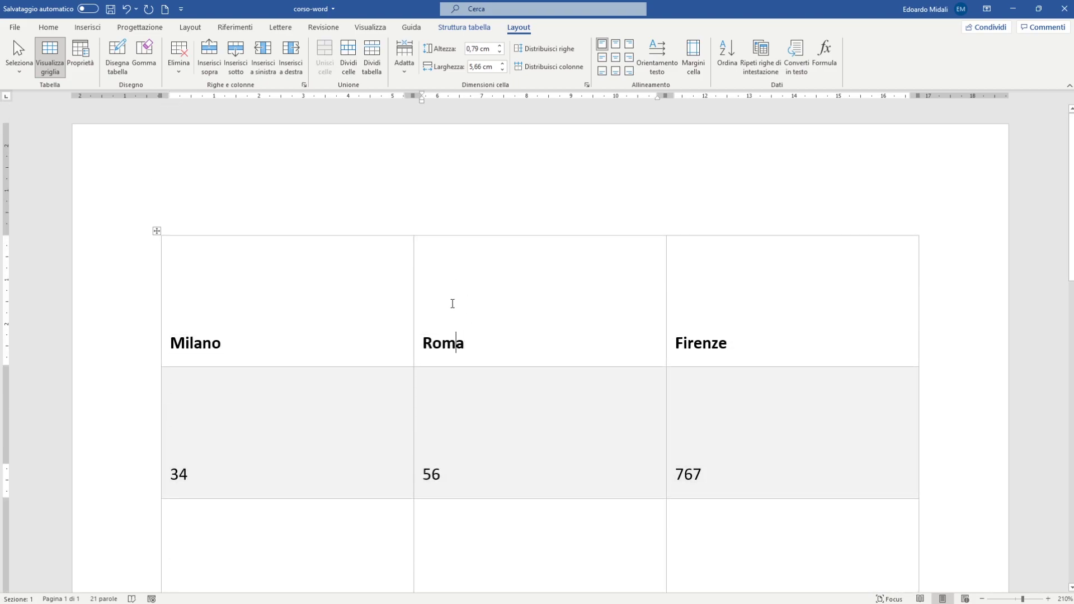
key("ctrl+z")
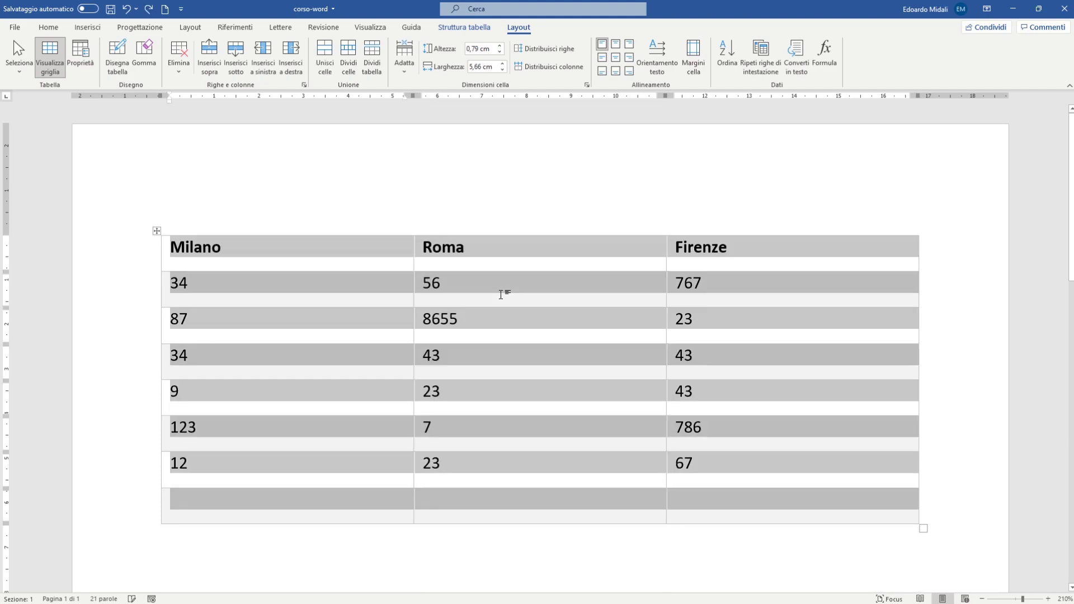
left_click(532, 226)
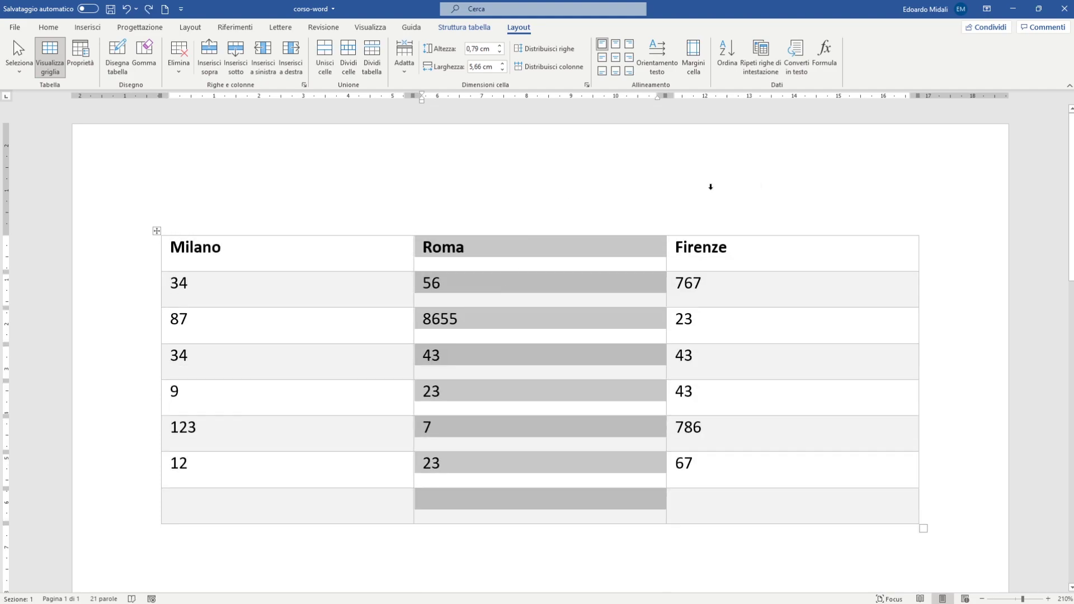
left_click(711, 187)
scroll(710, 187, "down", 5)
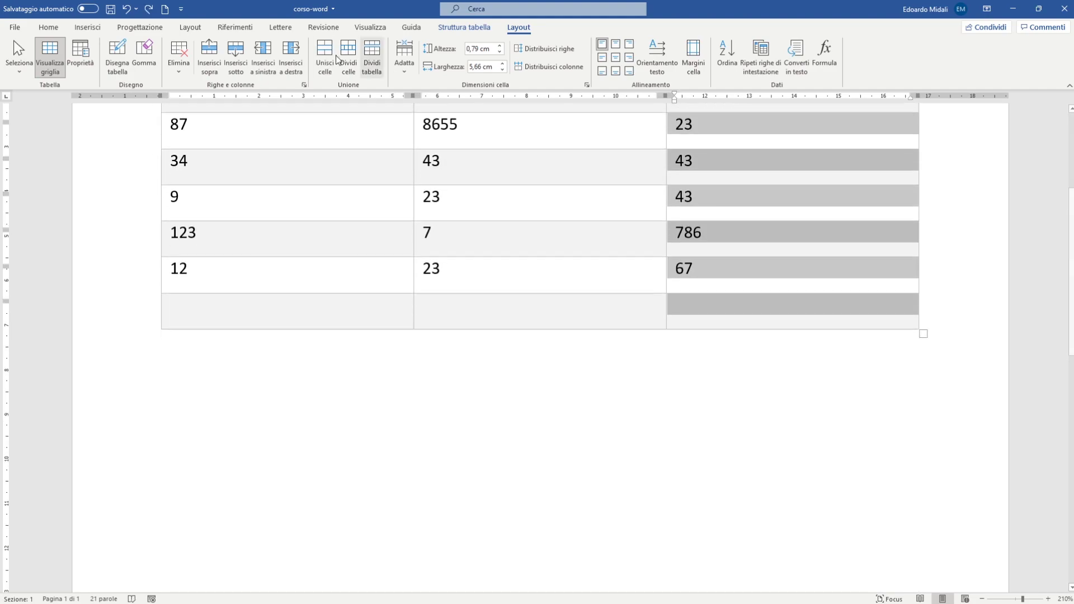
scroll(711, 187, "up", 5)
left_click(128, 171)
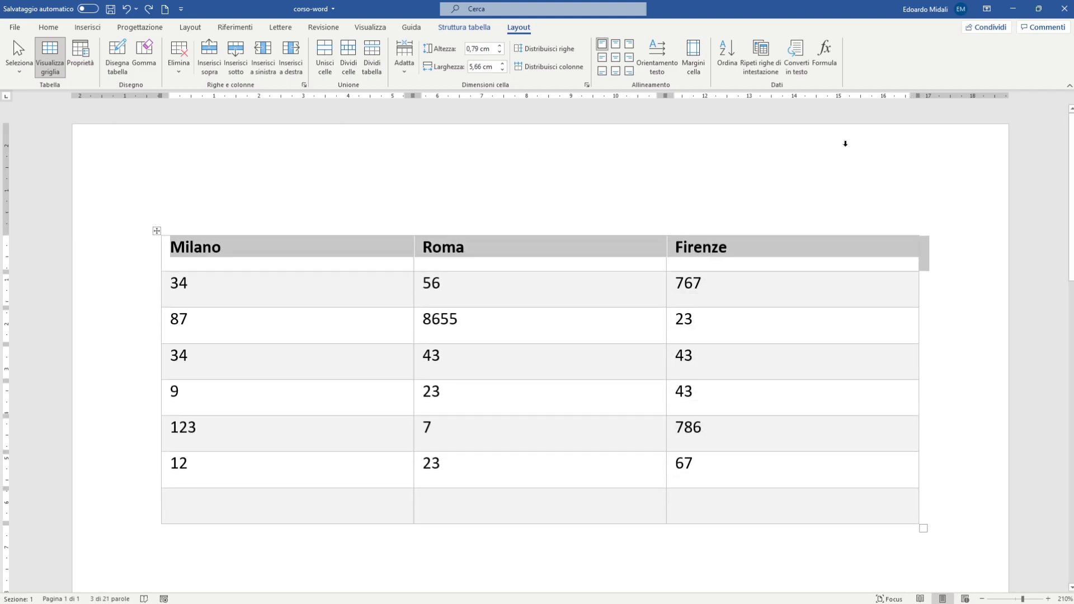
left_click(961, 194)
left_click(963, 194)
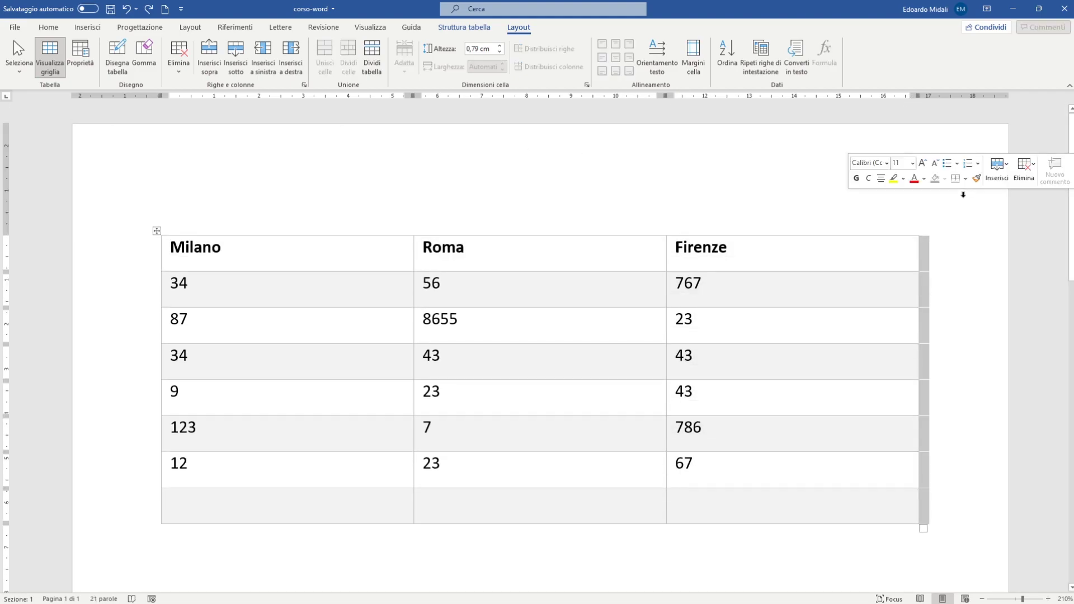
left_click(947, 235)
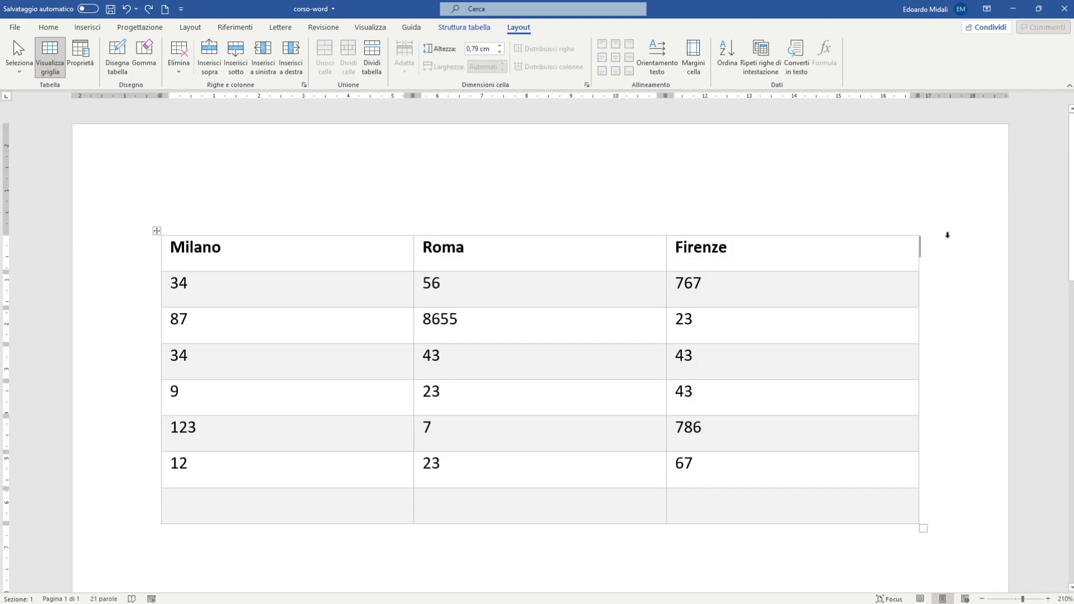
left_click(693, 179)
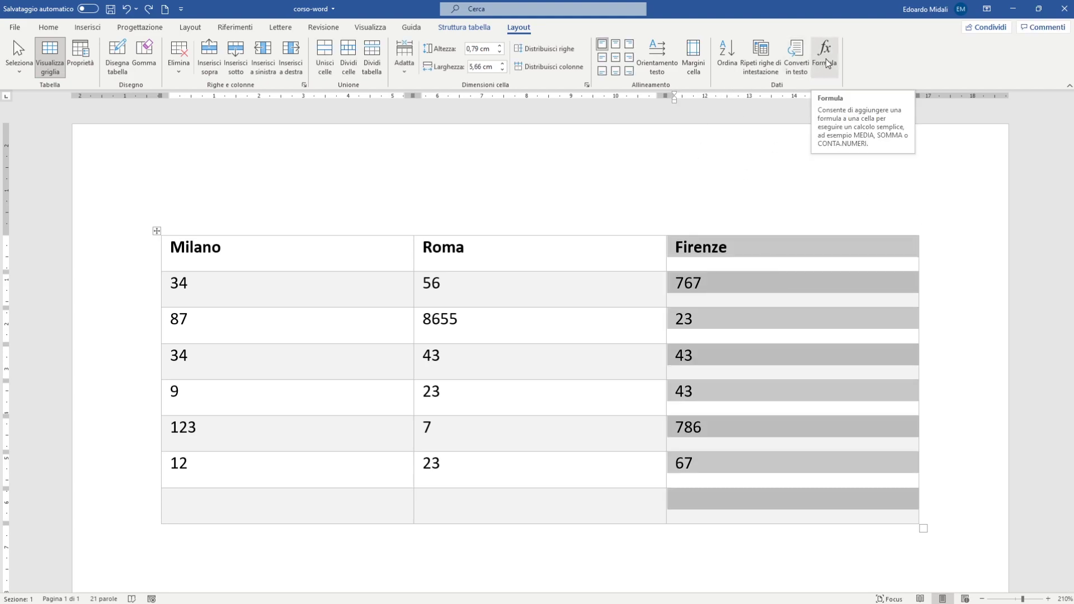
Check Riga Totale so the blank bottom row gets a double top border, and inspect it
left_click(280, 502)
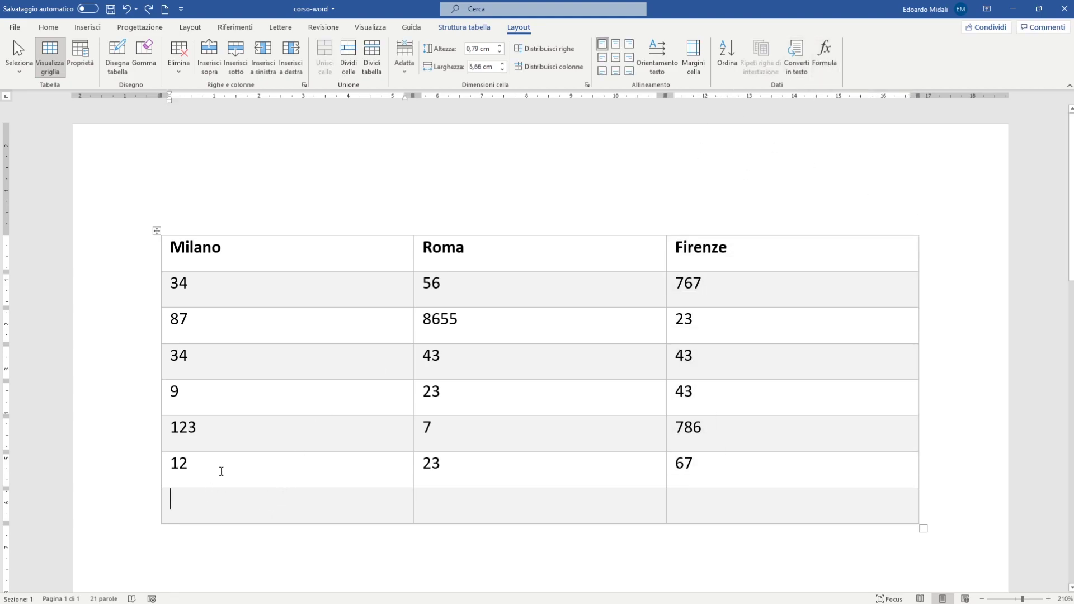
left_click(465, 27)
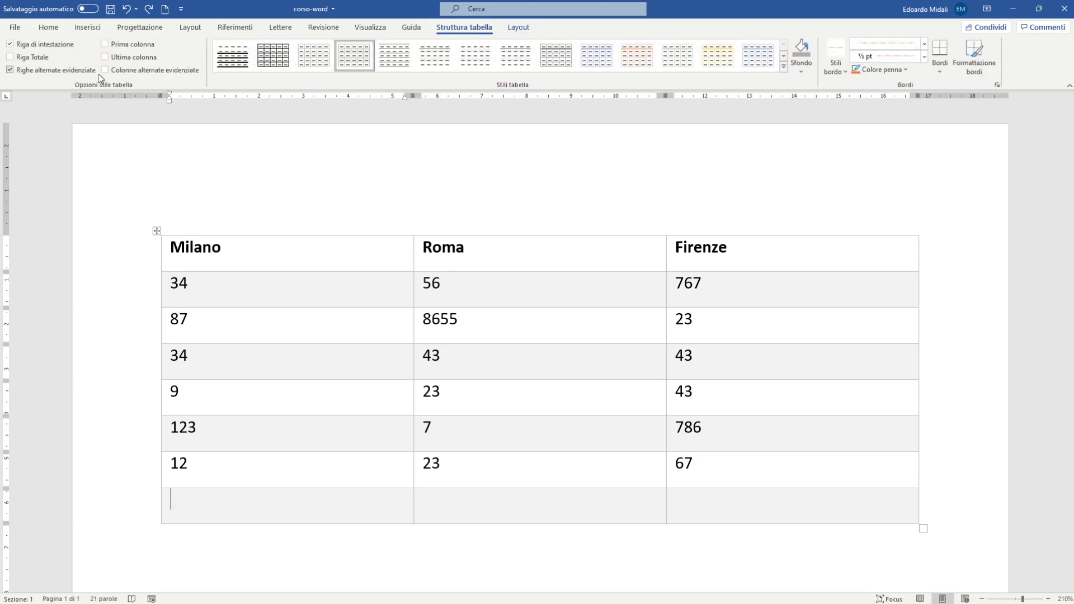
left_click(9, 57)
scroll(532, 343, "down", 2)
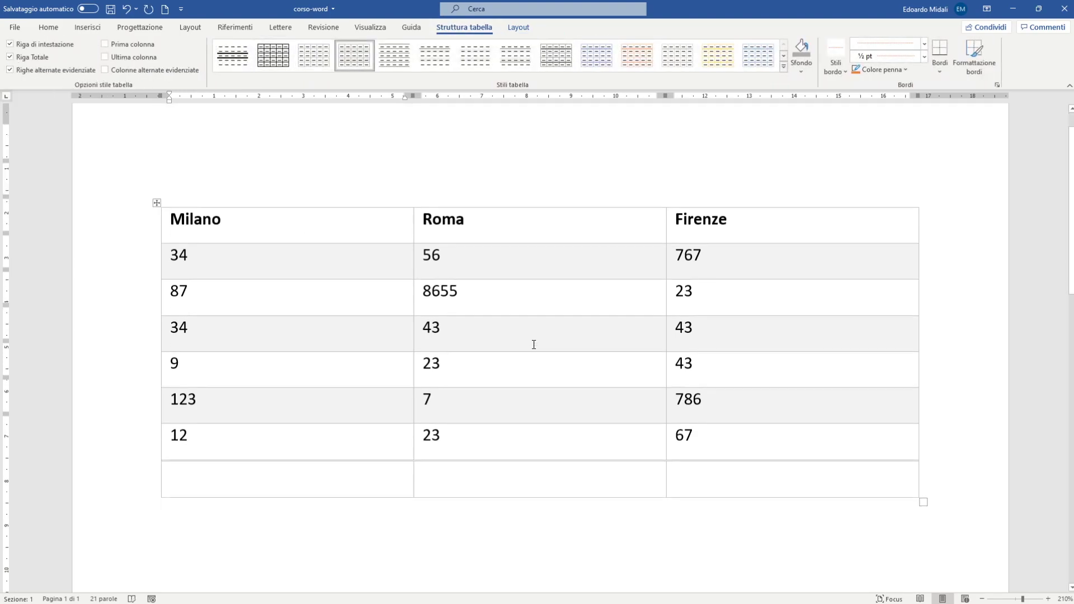
key("Tab")
scroll(772, 400, "up", 9, "ctrl")
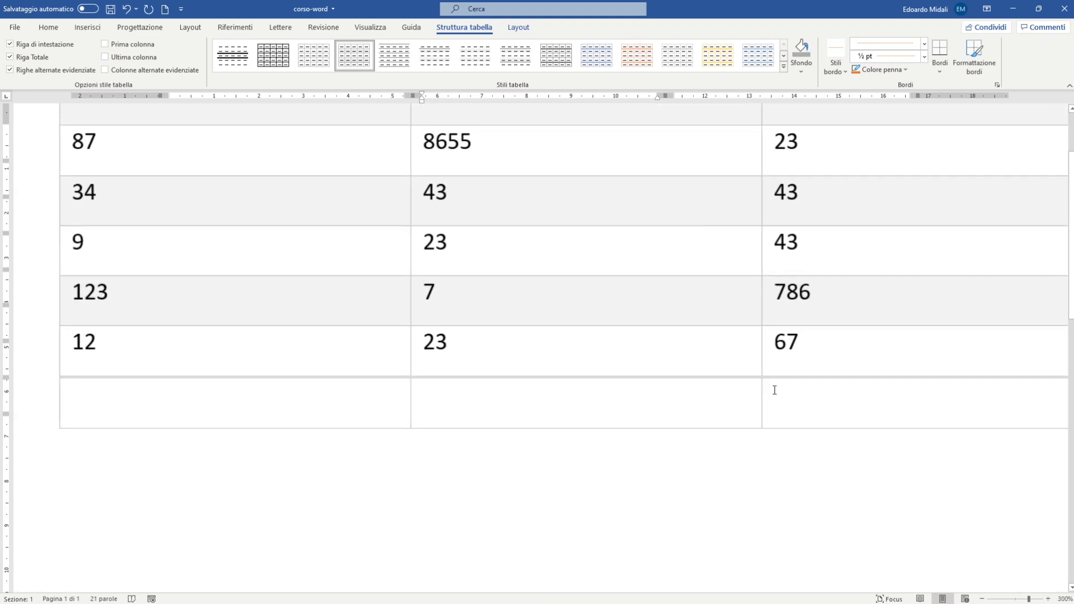
scroll(711, 381, "up", 7, "ctrl")
scroll(593, 370, "up", 10, "ctrl")
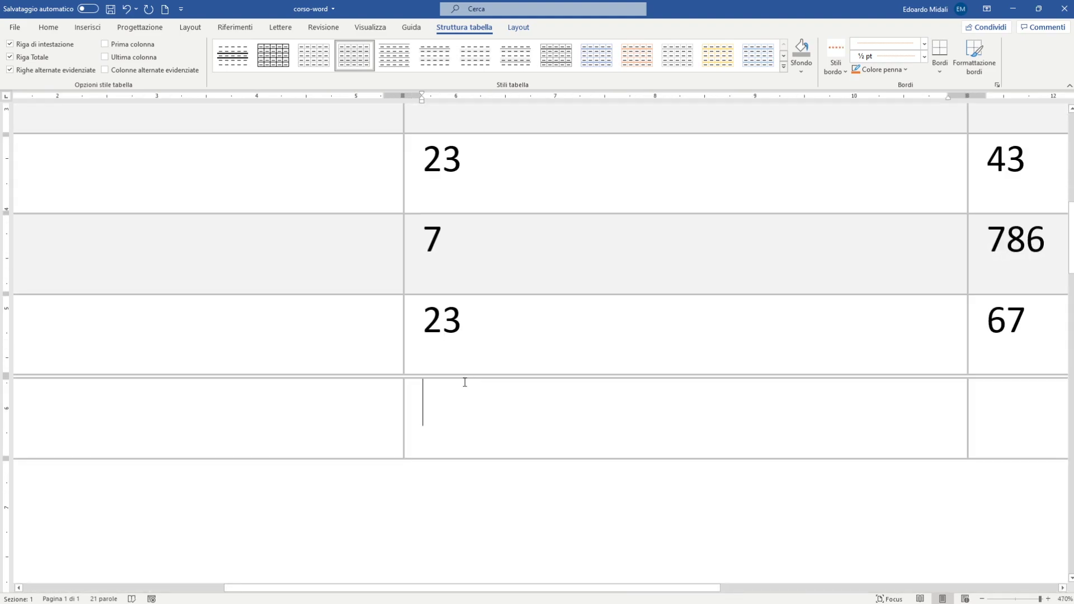
scroll(459, 385, "up", 3, "ctrl")
scroll(451, 386, "down", 5, "ctrl")
scroll(449, 387, "down", 11, "ctrl")
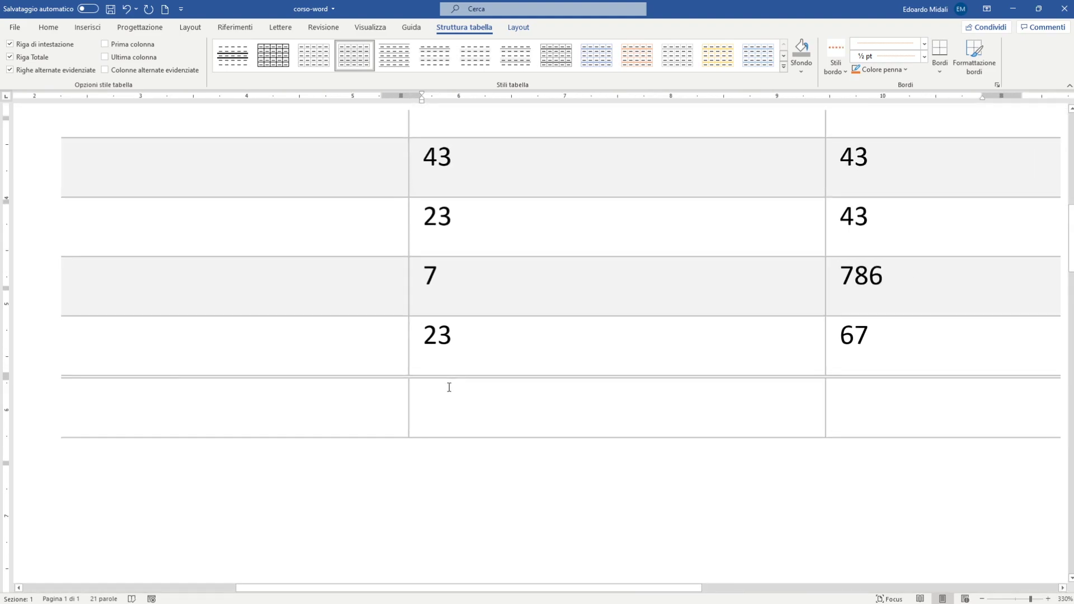
scroll(449, 387, "down", 9, "ctrl")
scroll(449, 387, "down", 7, "ctrl")
scroll(449, 387, "down", 3, "ctrl")
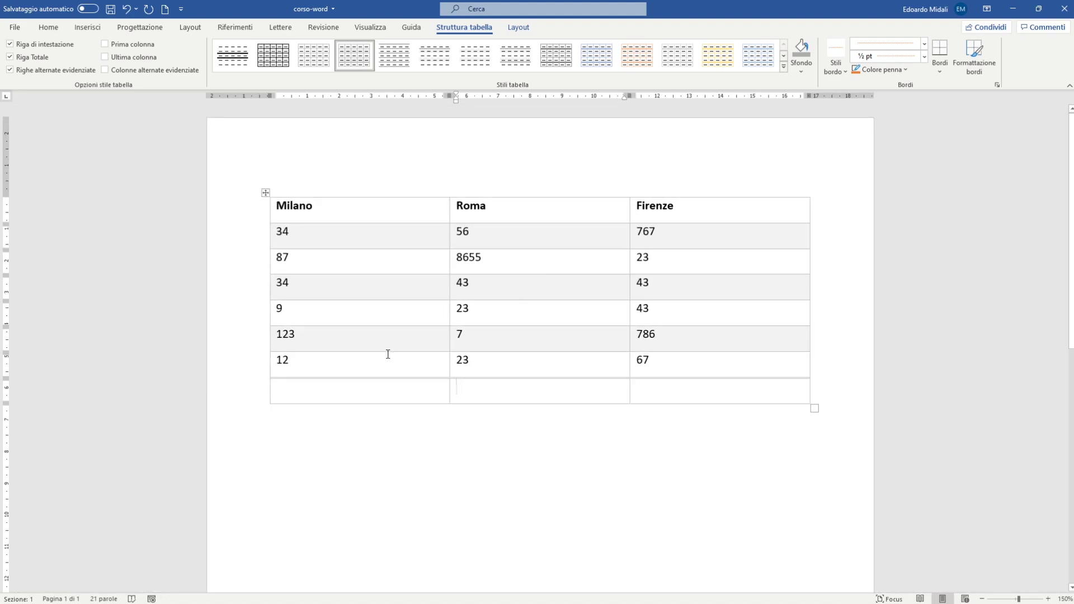
left_click(518, 27)
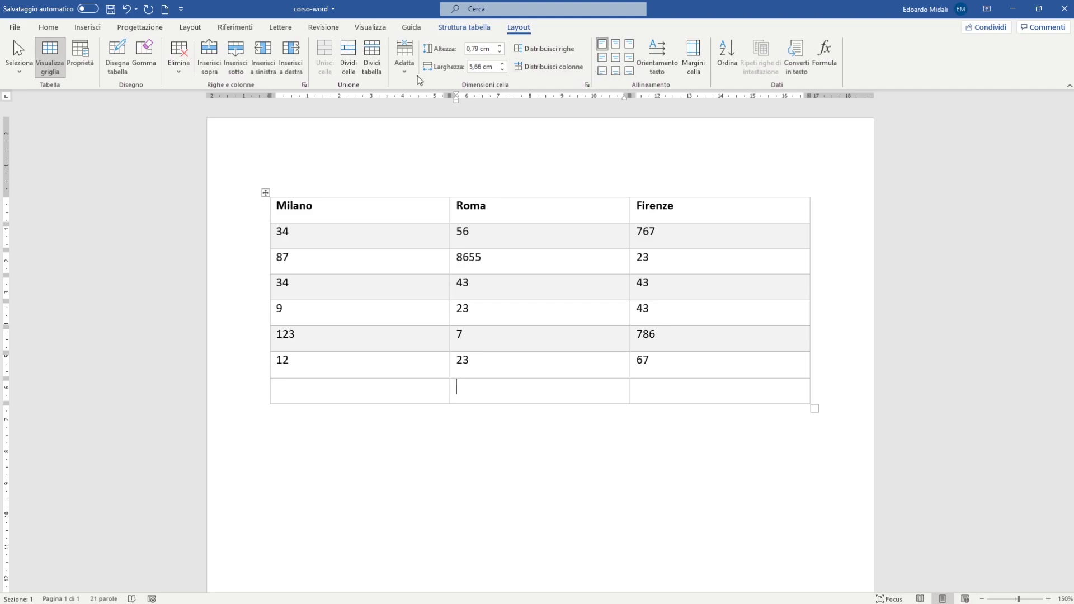
Apply the blue banded style from the Stili tabella gallery to the city table
left_click(465, 27)
left_click(784, 56)
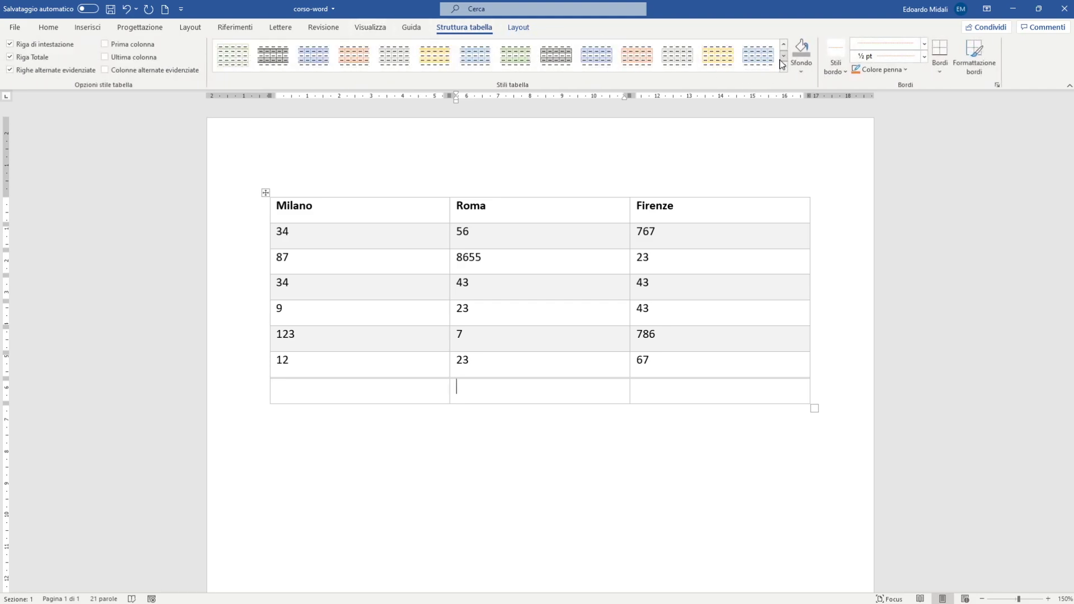
left_click(597, 56)
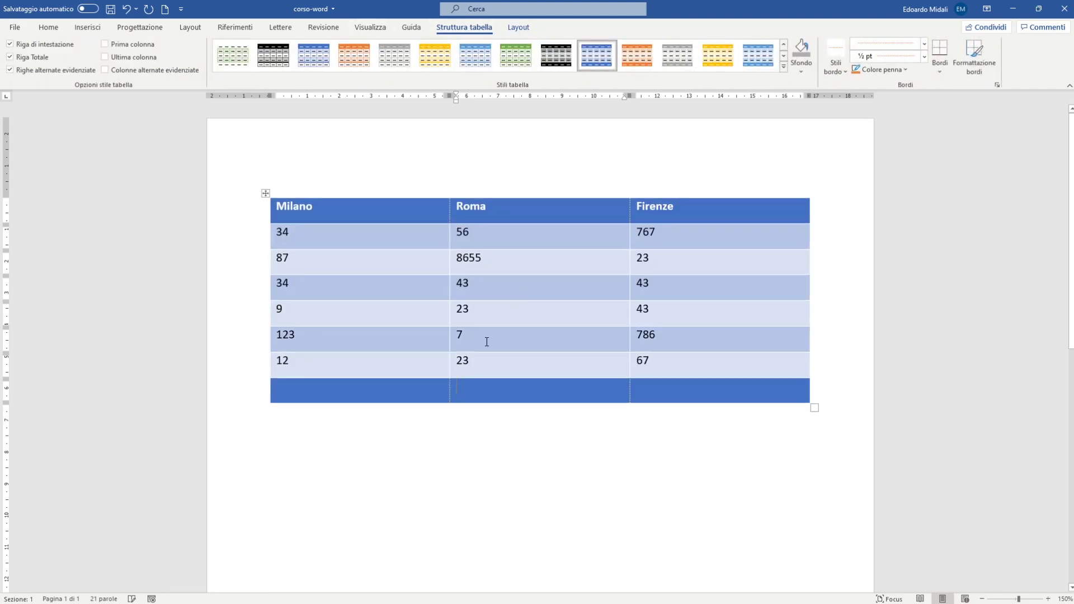
Start a formula in the bottom-left total cell, prefilled as =SUM(ABOVE)
left_click(369, 391)
left_click(530, 28)
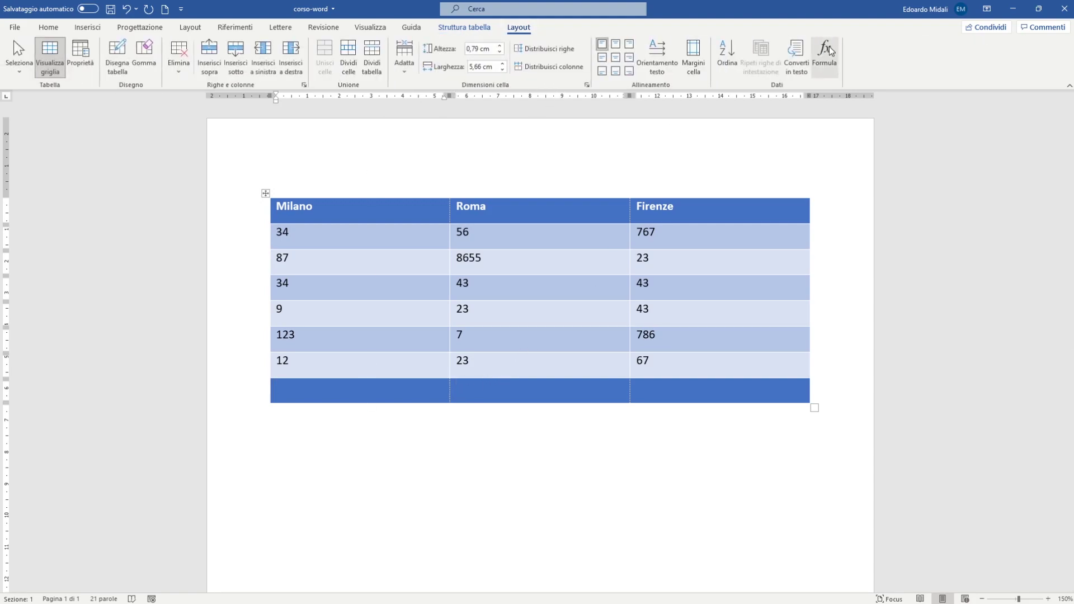
left_click(825, 54)
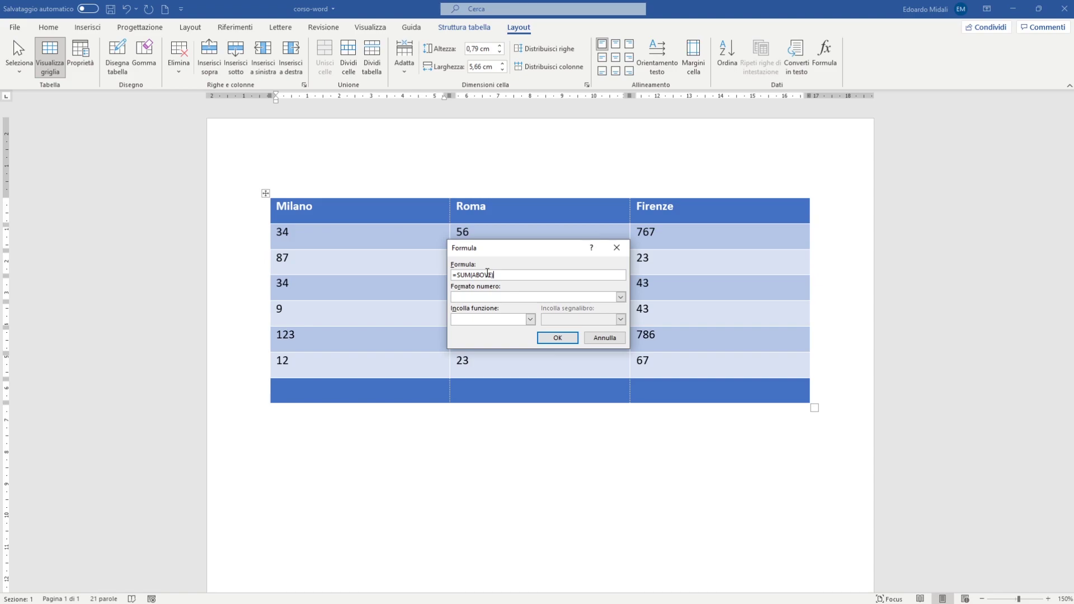
Browse the Incolla funzione list, then accept =SUM(ABOVE) so the Milano total shows 299
left_click(530, 318)
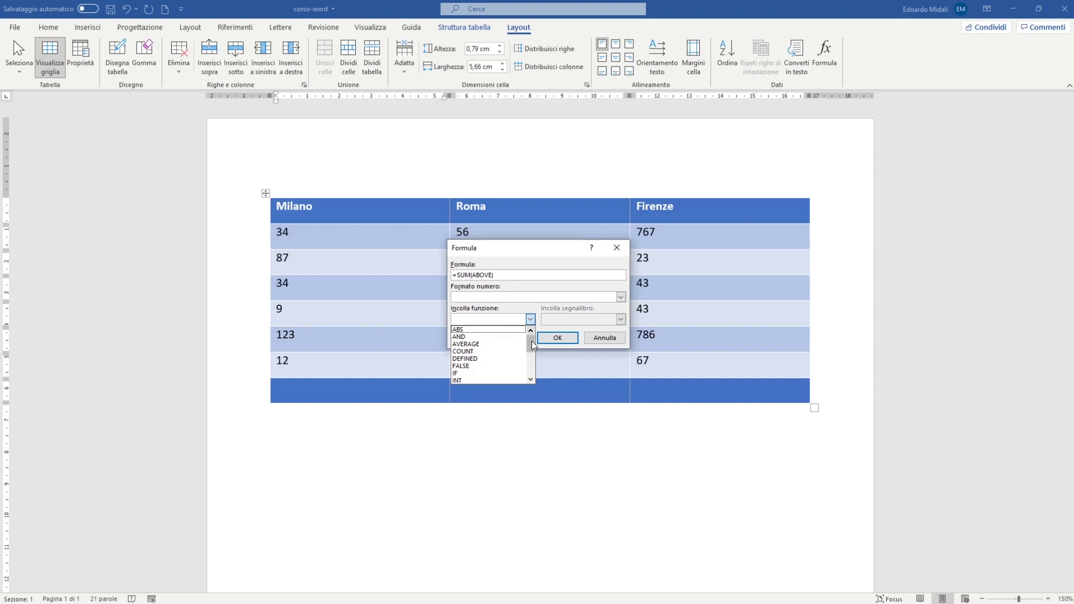
scroll(532, 352, "down", 1)
scroll(532, 351, "up", 1)
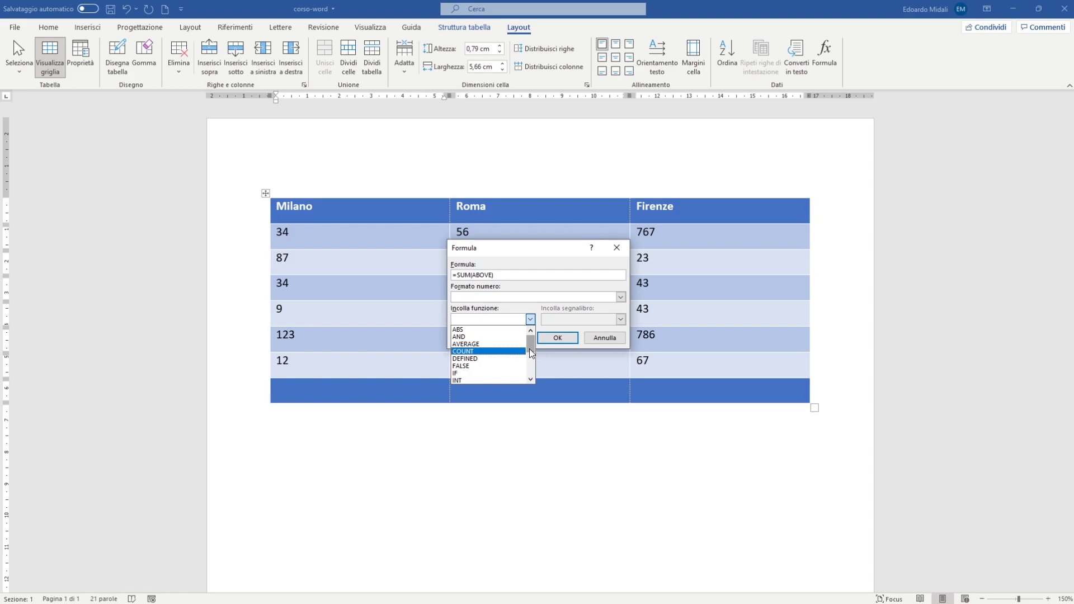
mouse_move(530, 352)
left_mouse_down()
mouse_move(531, 380)
mouse_move(532, 341)
left_mouse_up()
left_click(538, 255)
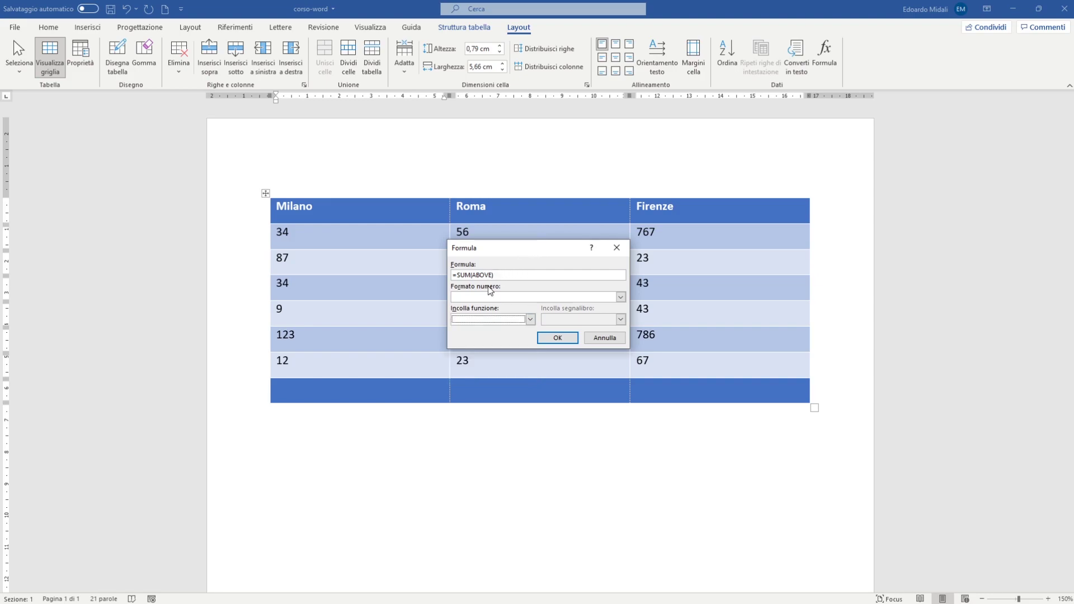
left_click(558, 338)
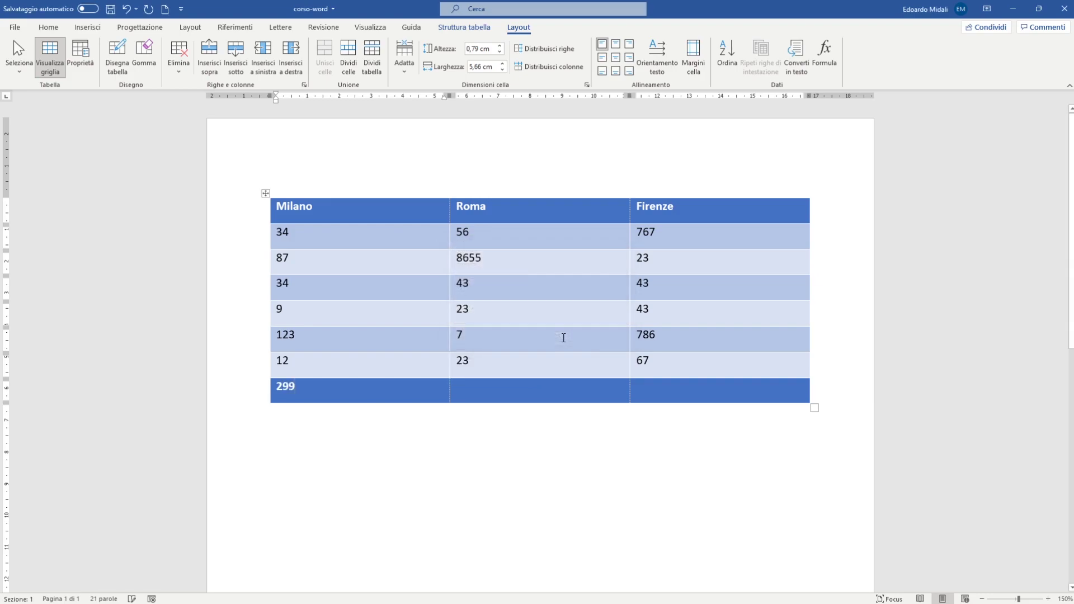
Select the Milano values 34 to 12, then start a formula in the empty Roma total cell
left_click(364, 439)
left_click_drag(306, 238, 326, 353)
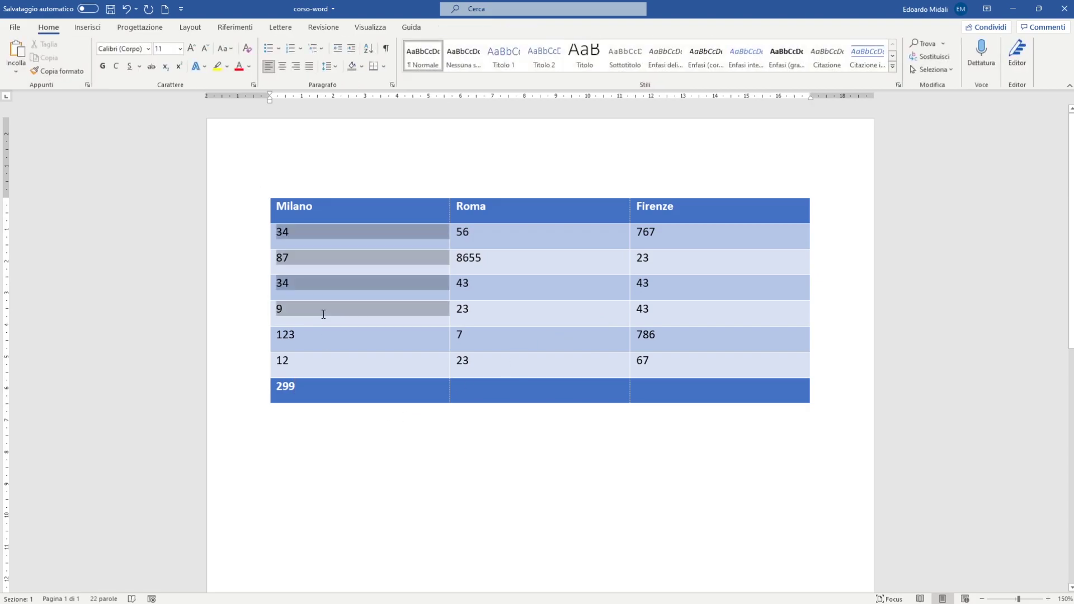
left_click(323, 420)
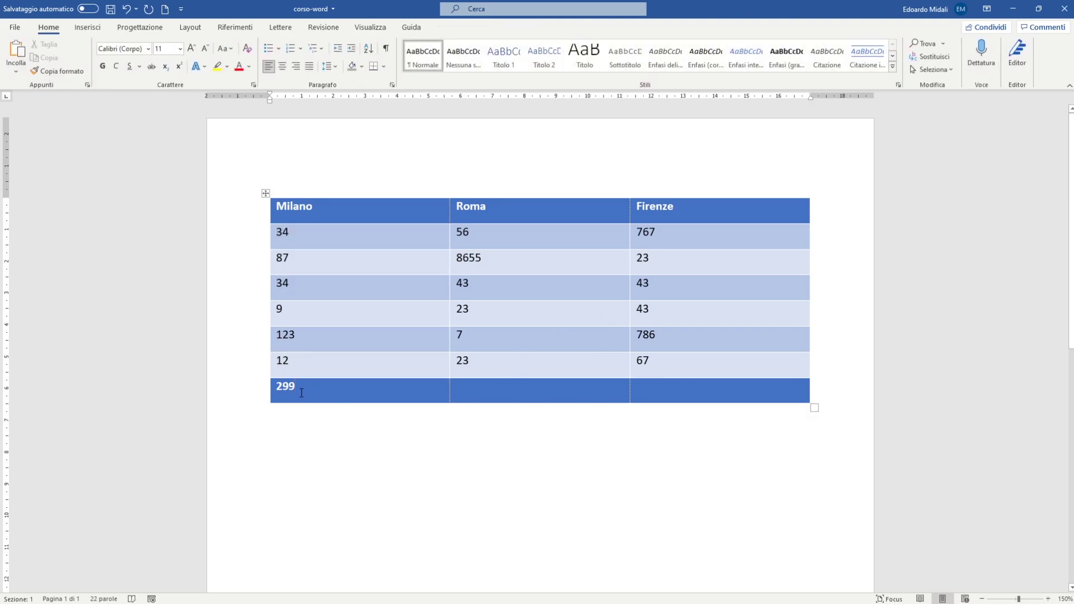
left_click(567, 399)
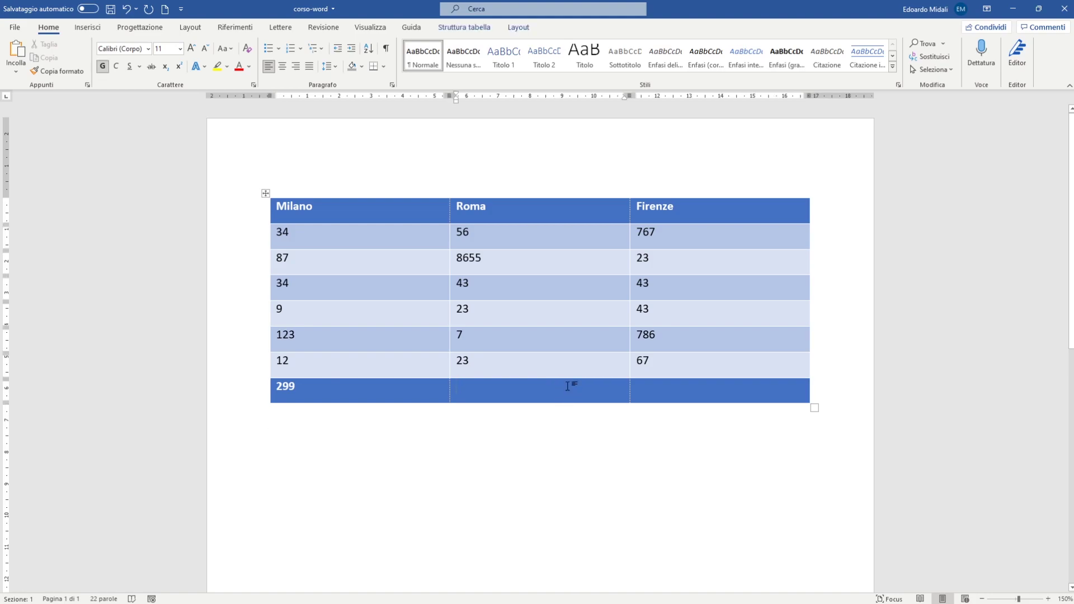
left_click(519, 27)
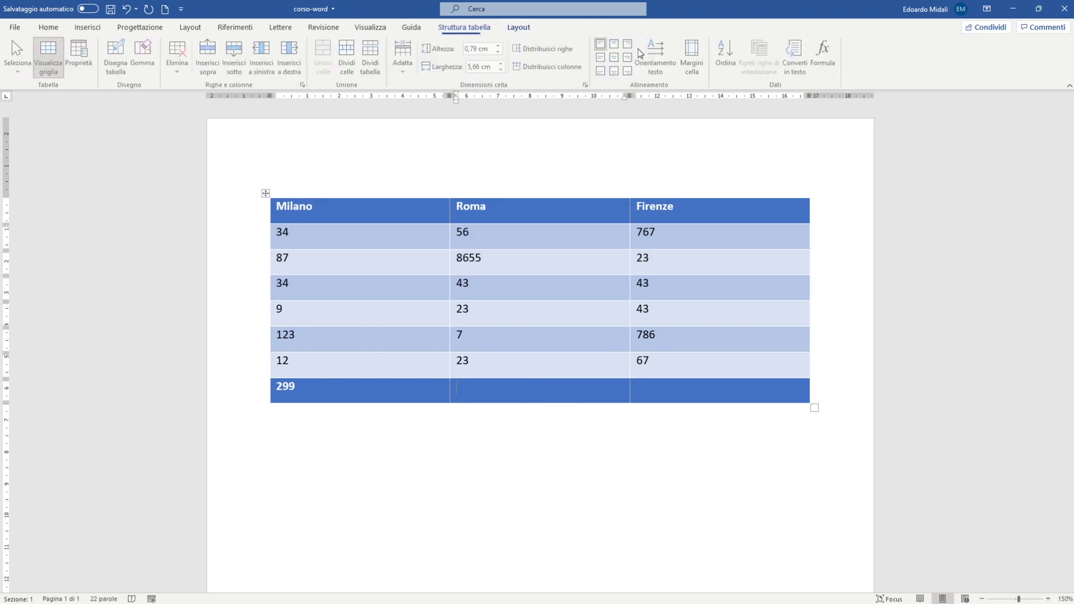
left_click(823, 56)
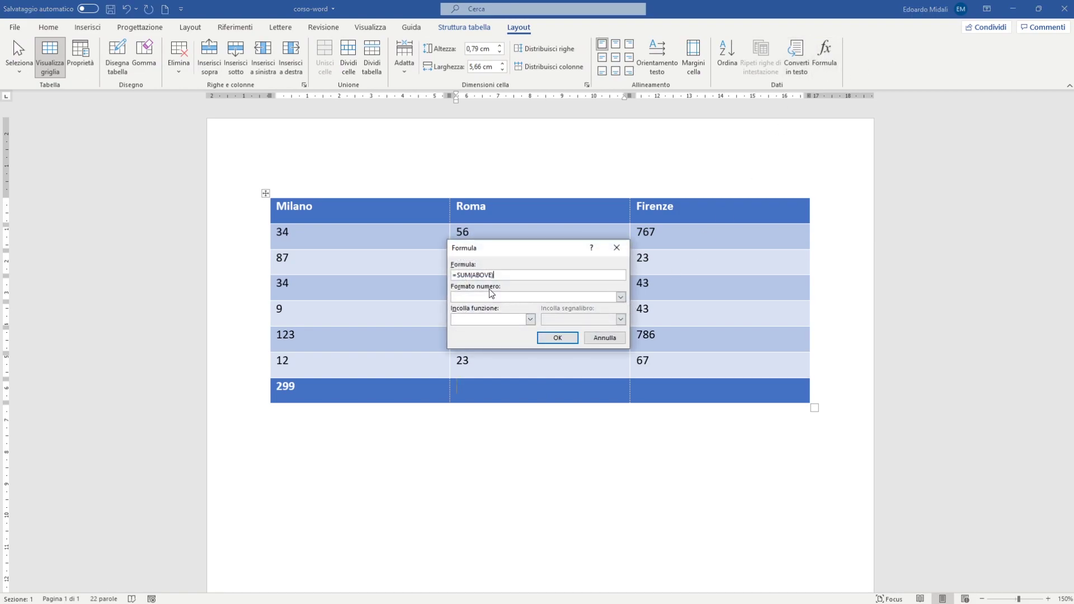
Set the Roma total formula to =AVERAGE(ABOVE) and confirm it
left_click(530, 319)
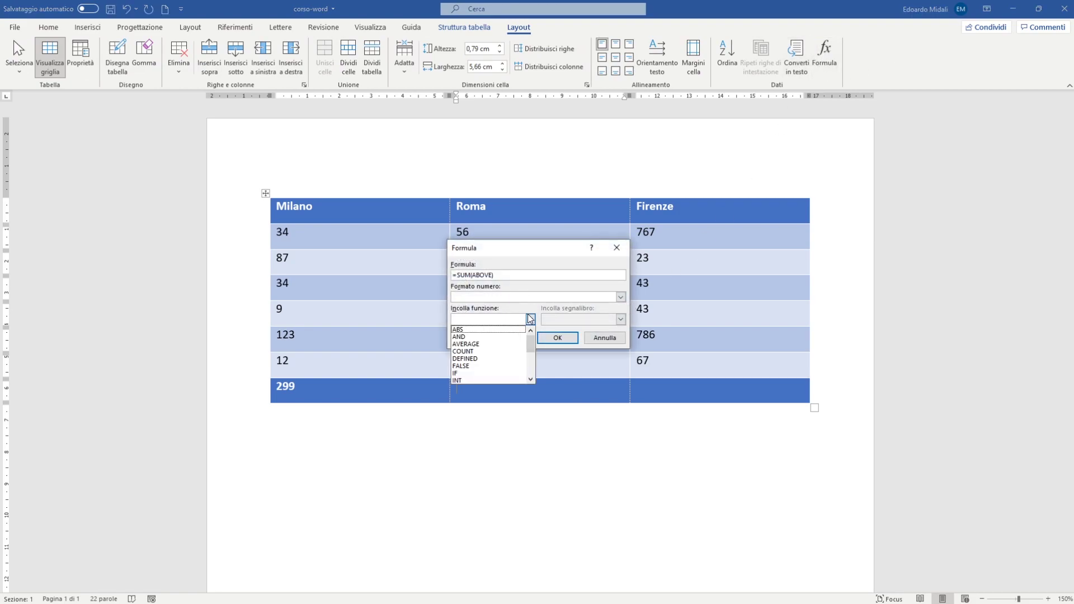
left_click(510, 346)
key("ctrl+a")
key("BackSpace")
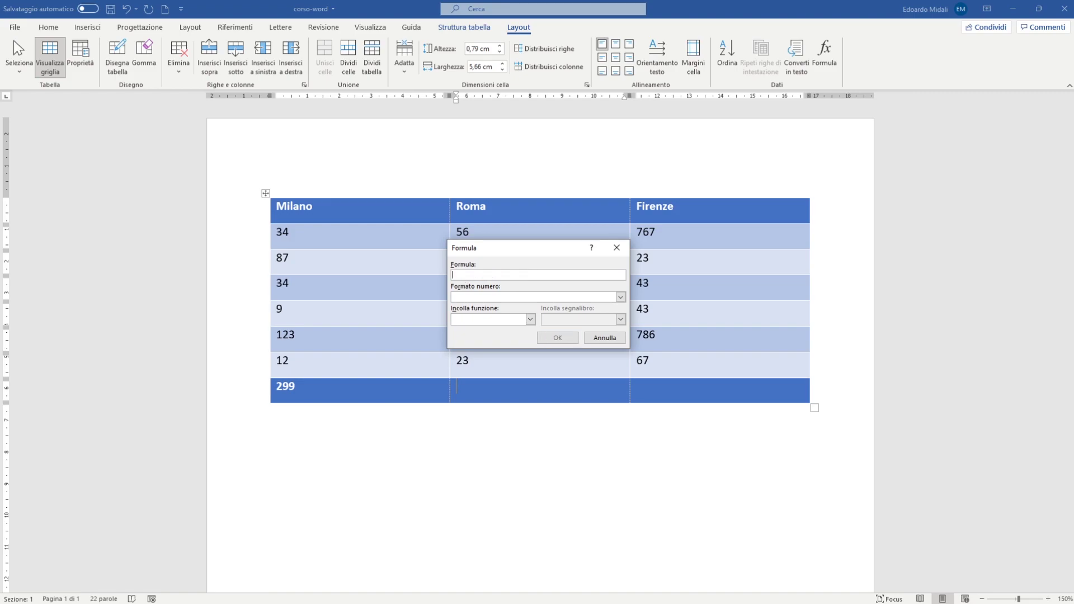
left_click(530, 319)
left_click(504, 347)
left_click(558, 337)
left_click(538, 425)
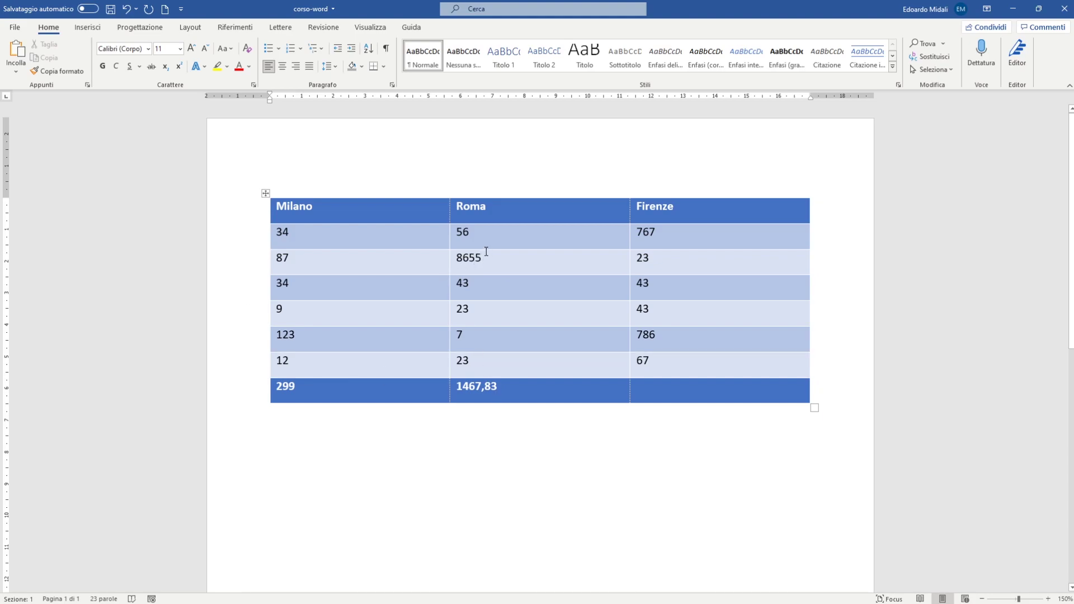
Correct the Roma entry 8655 to 86 and refresh the average to 39,67
left_click_drag(484, 257, 471, 262)
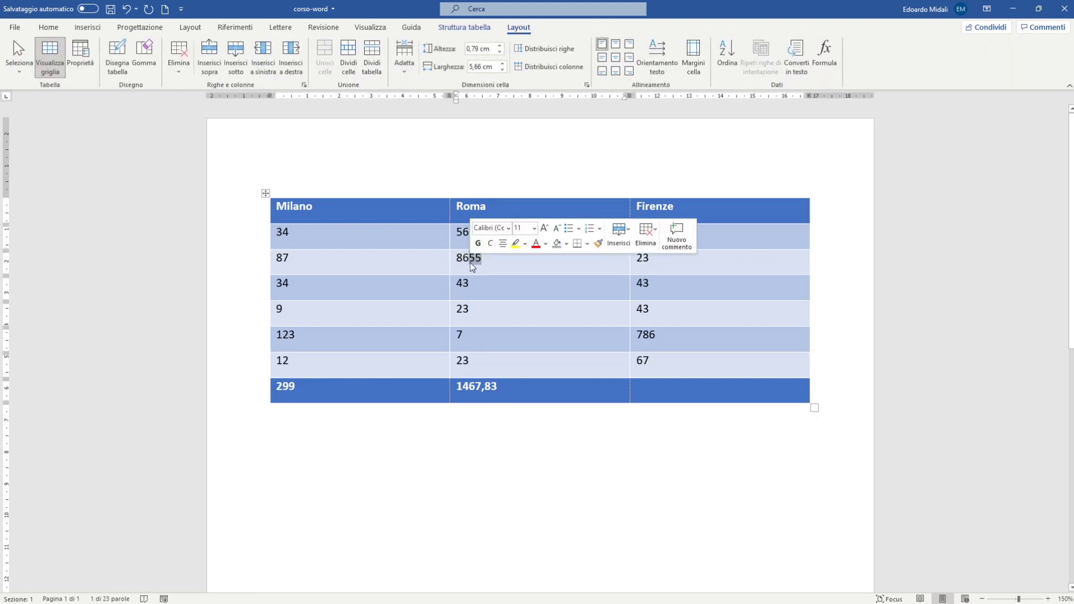
key("Delete")
left_click(503, 440)
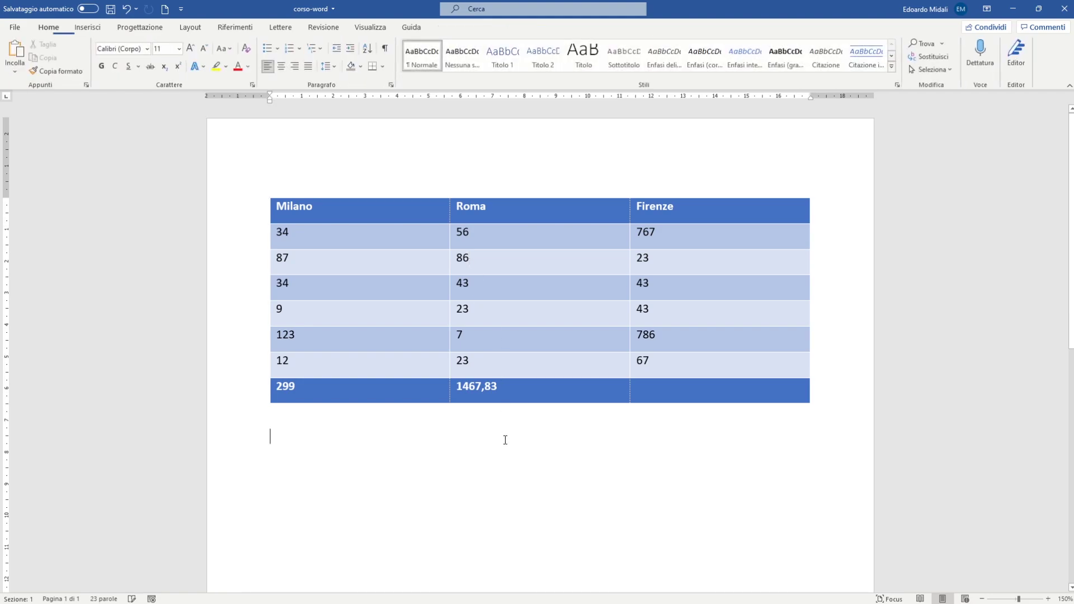
left_click(517, 381)
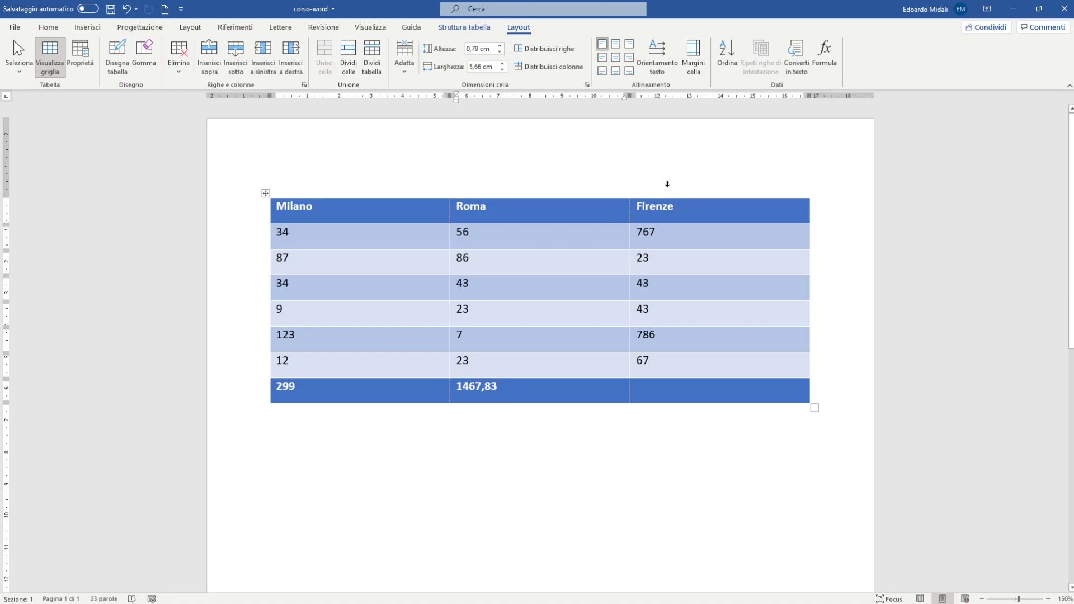
left_click(828, 60)
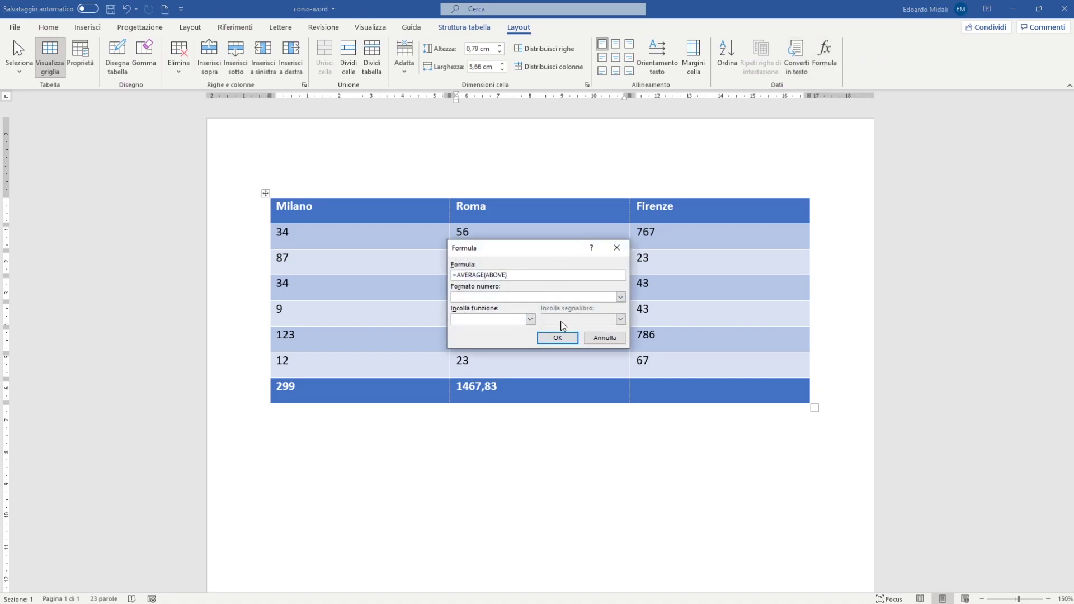
left_click(557, 337)
left_click(511, 472)
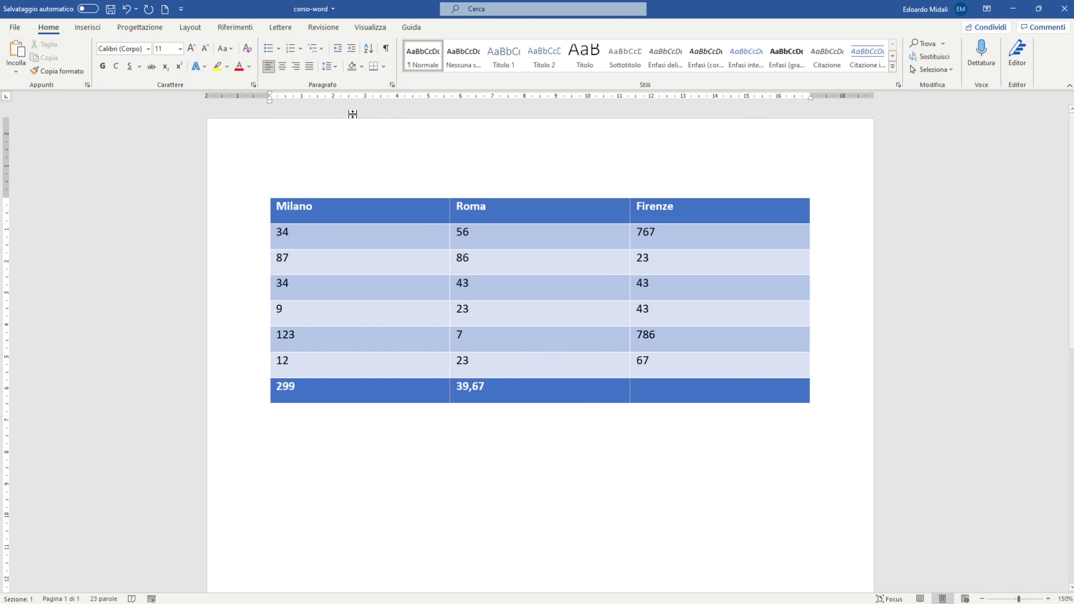
Convert the whole table to tab-separated text and show formatting marks
left_click(408, 385)
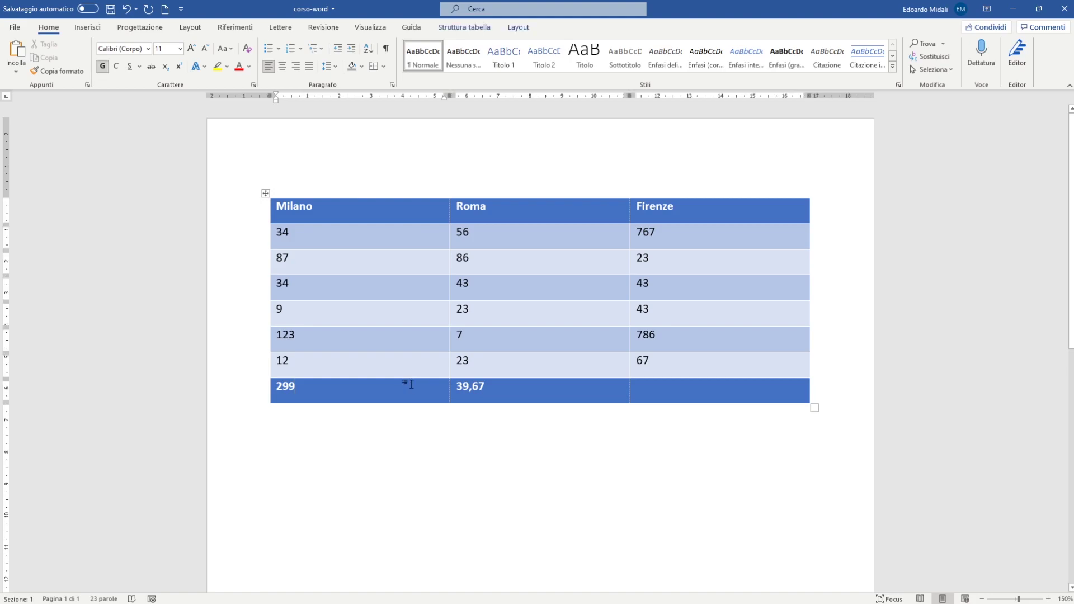
left_click(446, 28)
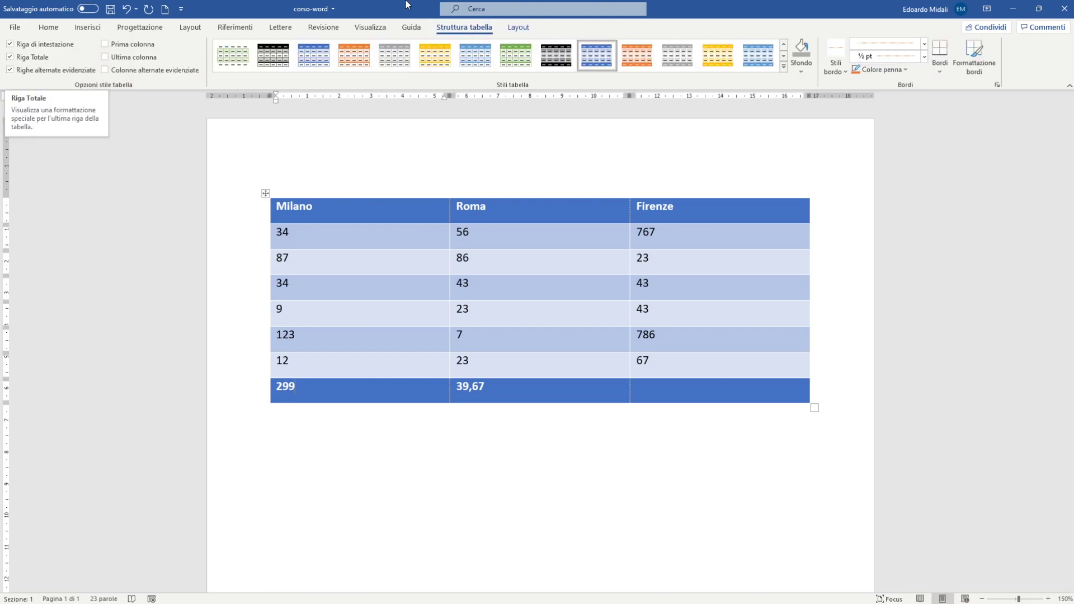
left_click(525, 28)
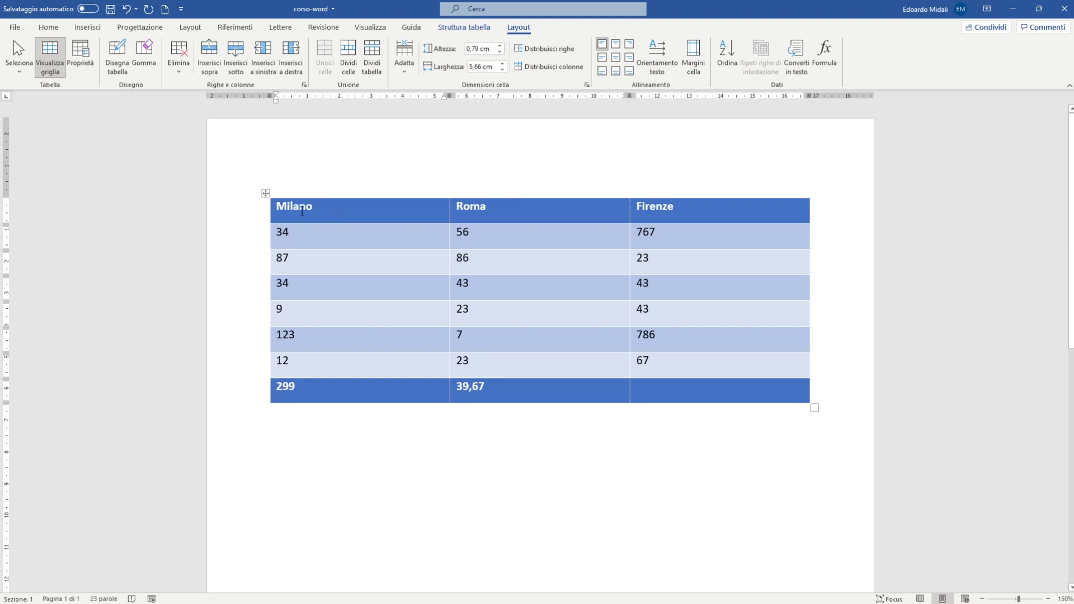
left_click_drag(260, 211, 757, 393)
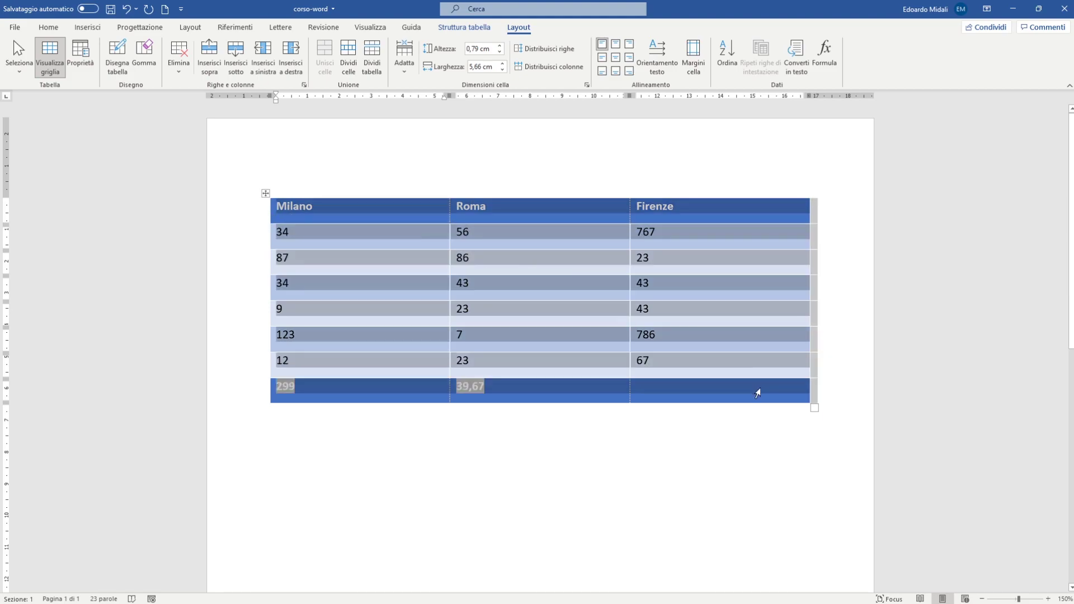
left_click(795, 61)
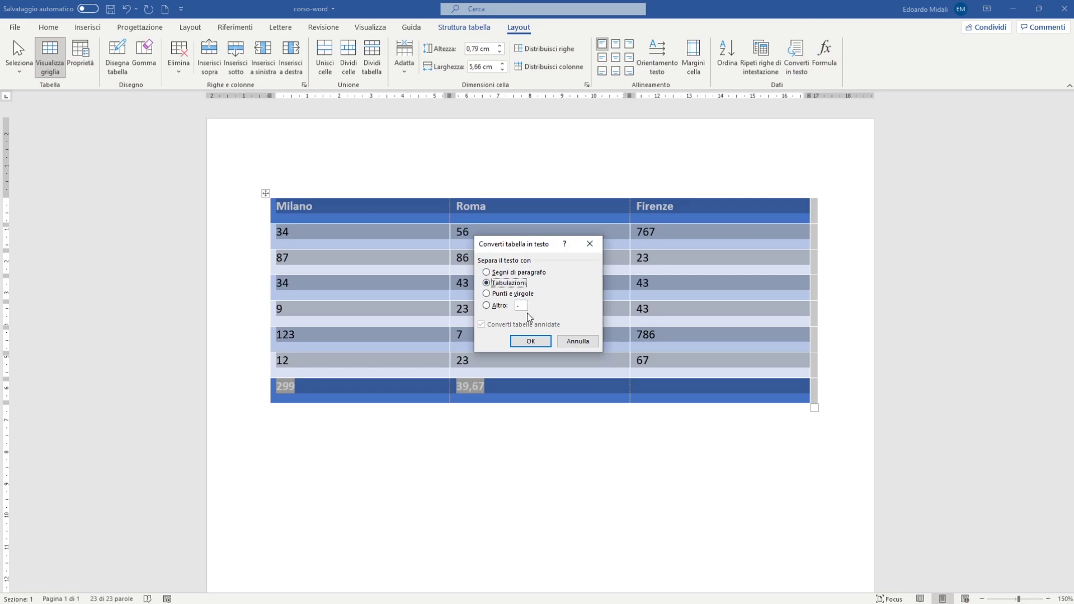
left_click(529, 340)
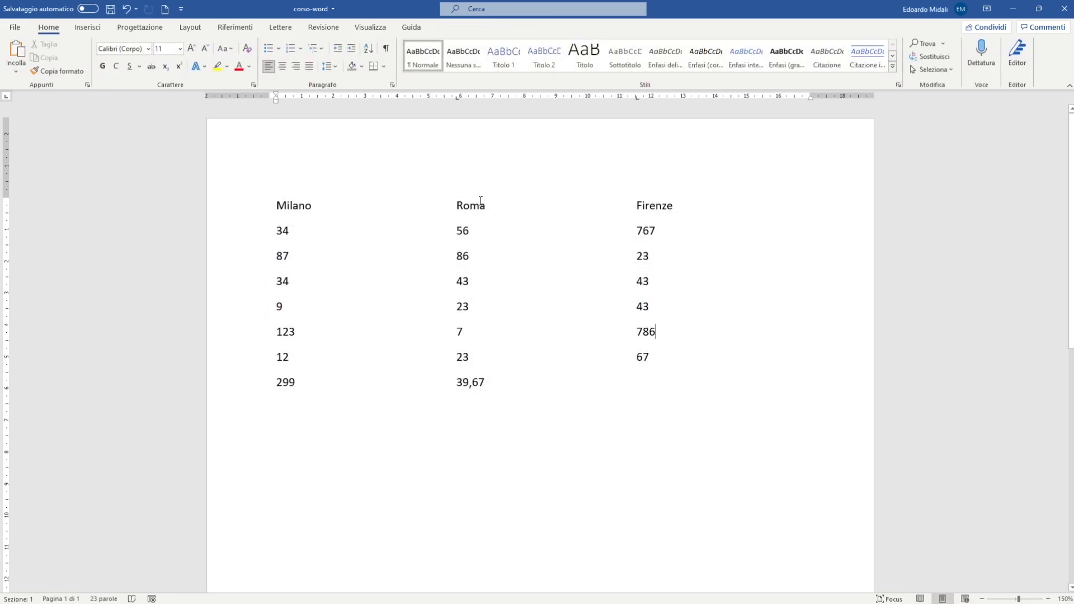
left_click(386, 48)
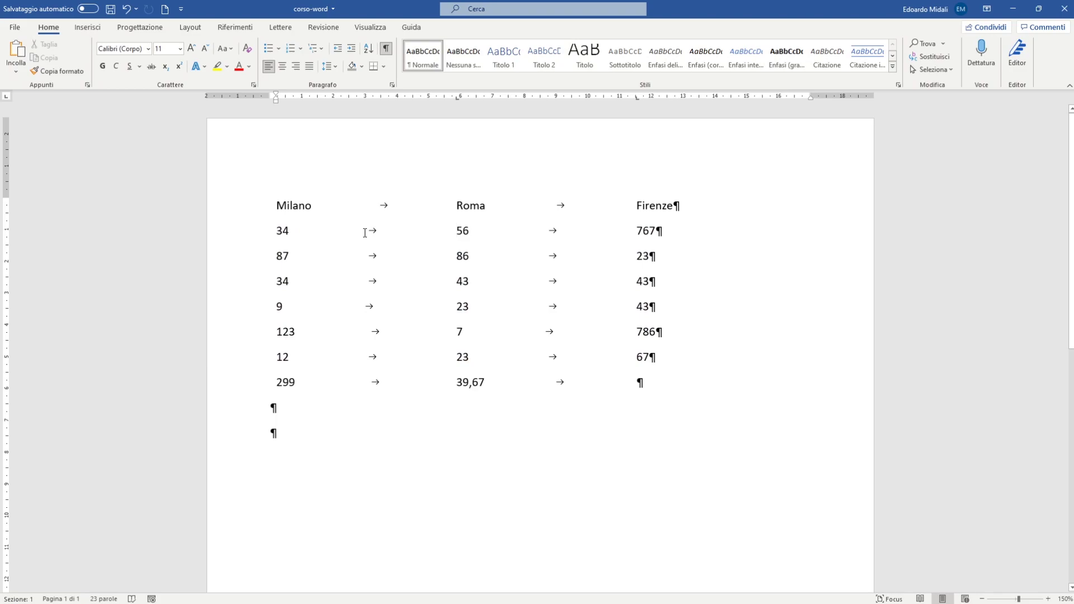
Undo, then convert the table to text with semicolon separators instead
key("ctrl+z")
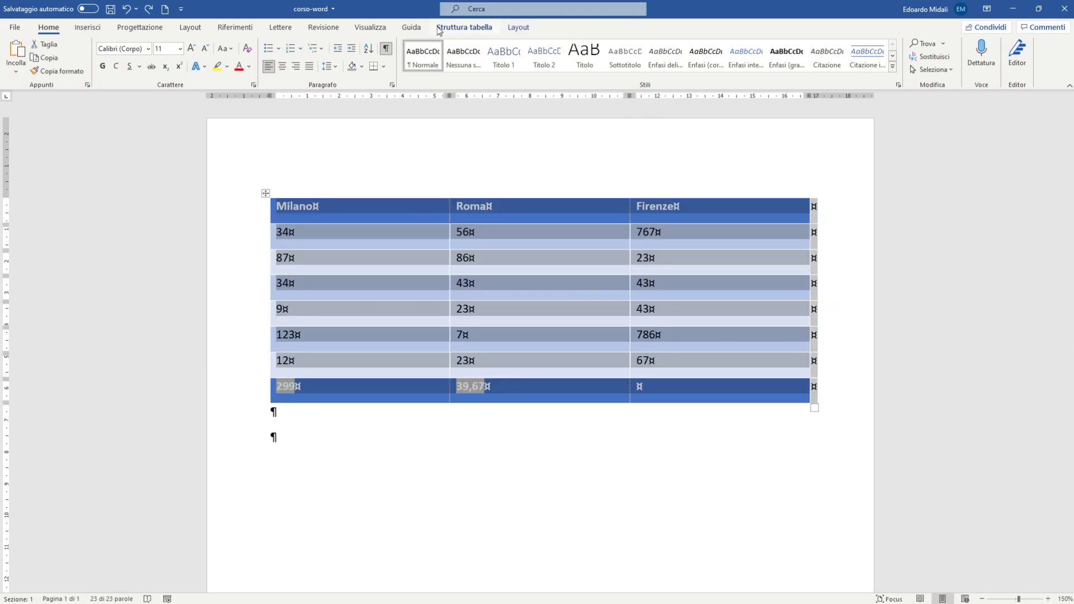
left_click(519, 28)
left_click(796, 58)
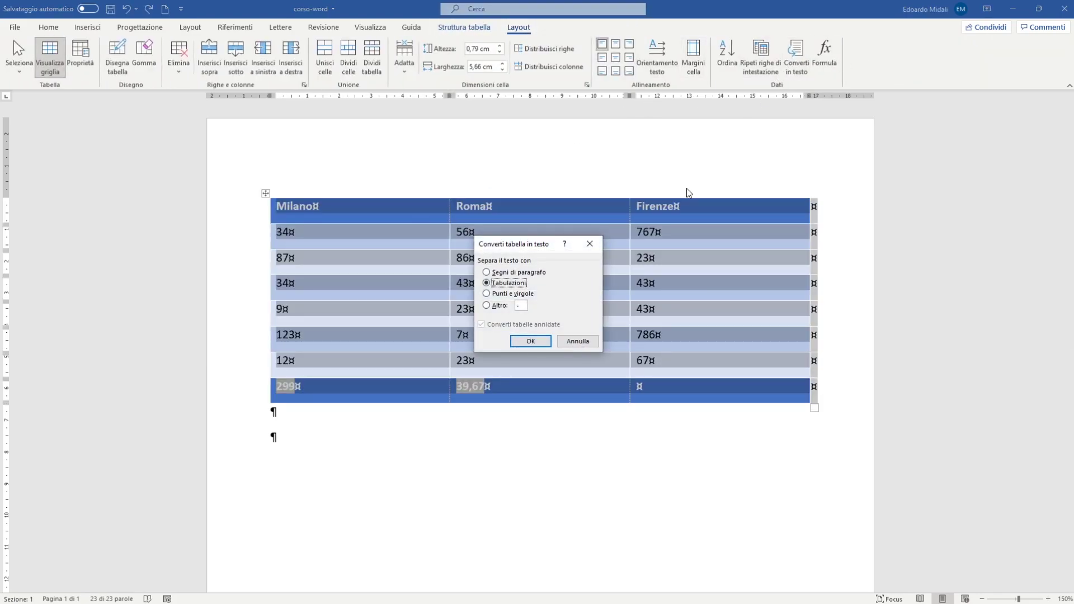
left_click(512, 294)
left_click(528, 342)
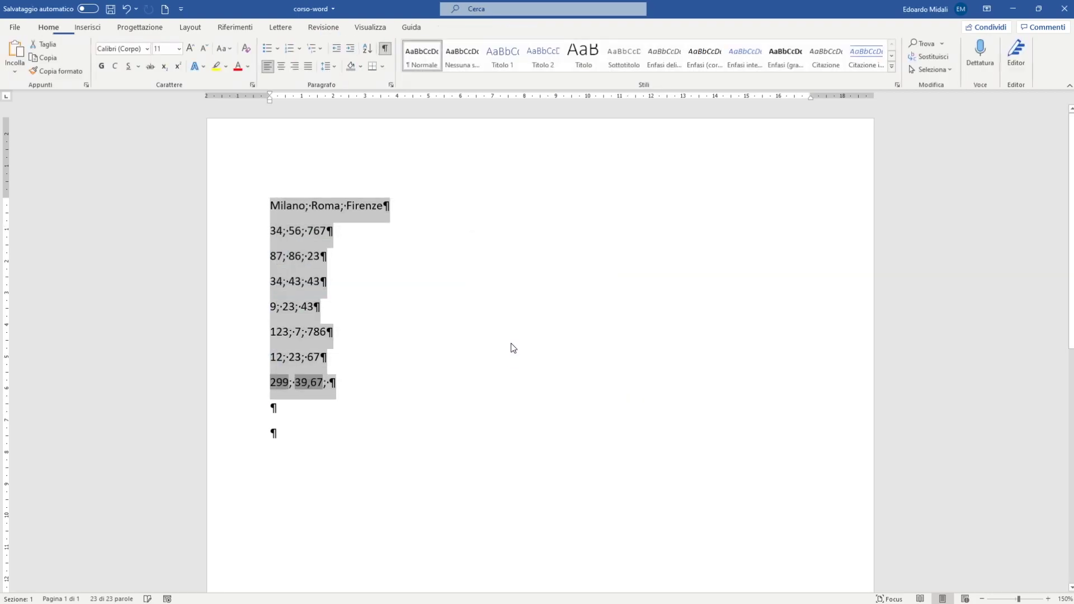
Inspect the 'Milano; Roma; Firenze' heading line, then undo back to the table
left_click(451, 355)
left_click_drag(268, 203, 391, 207)
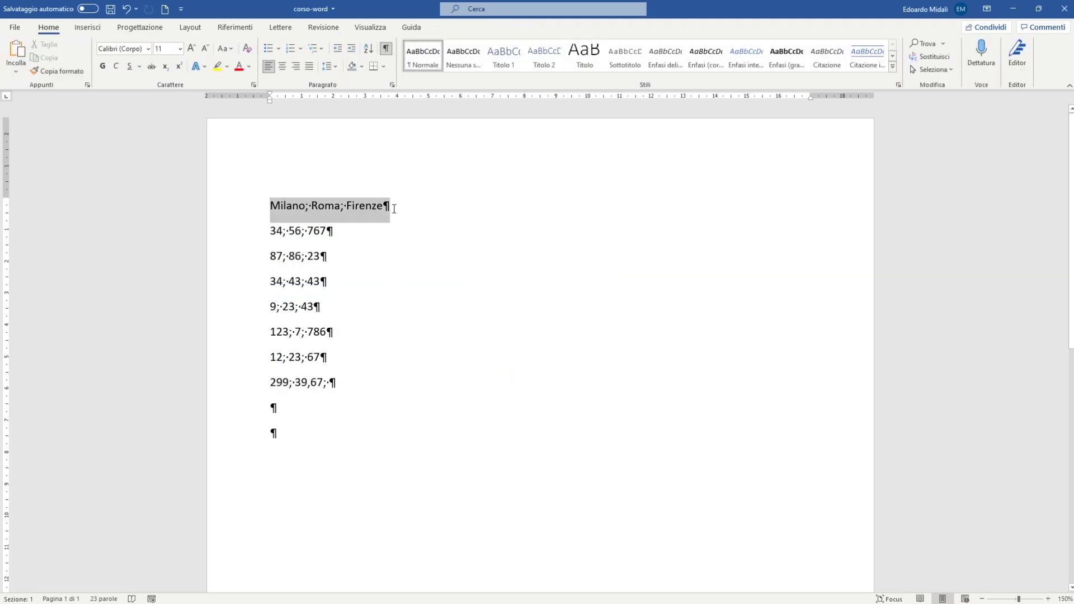
left_click(427, 210)
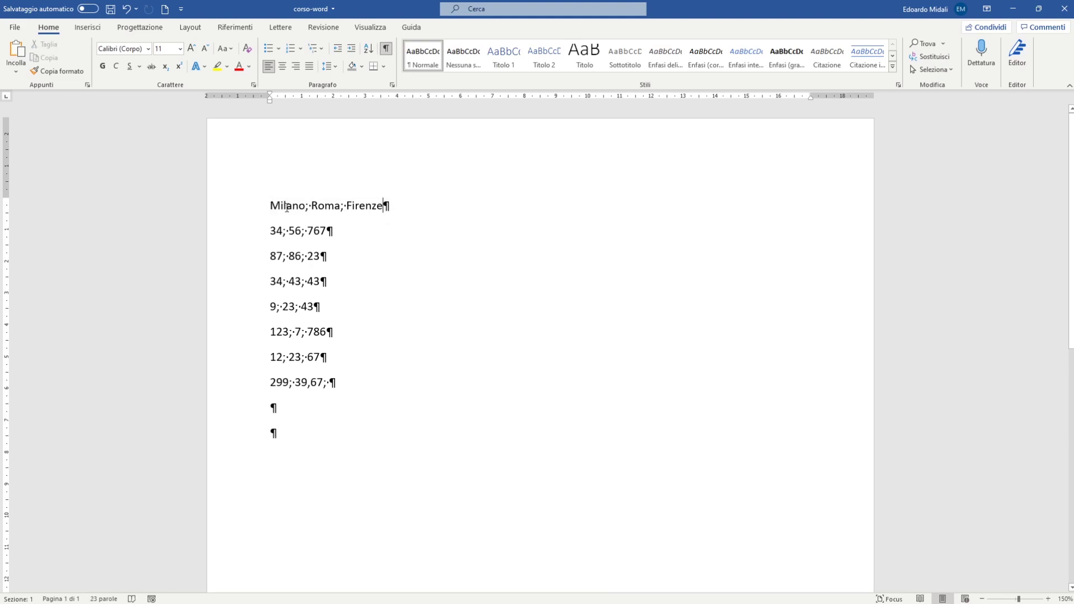
left_click_drag(269, 208, 401, 211)
left_click(434, 225)
key("ctrl+z")
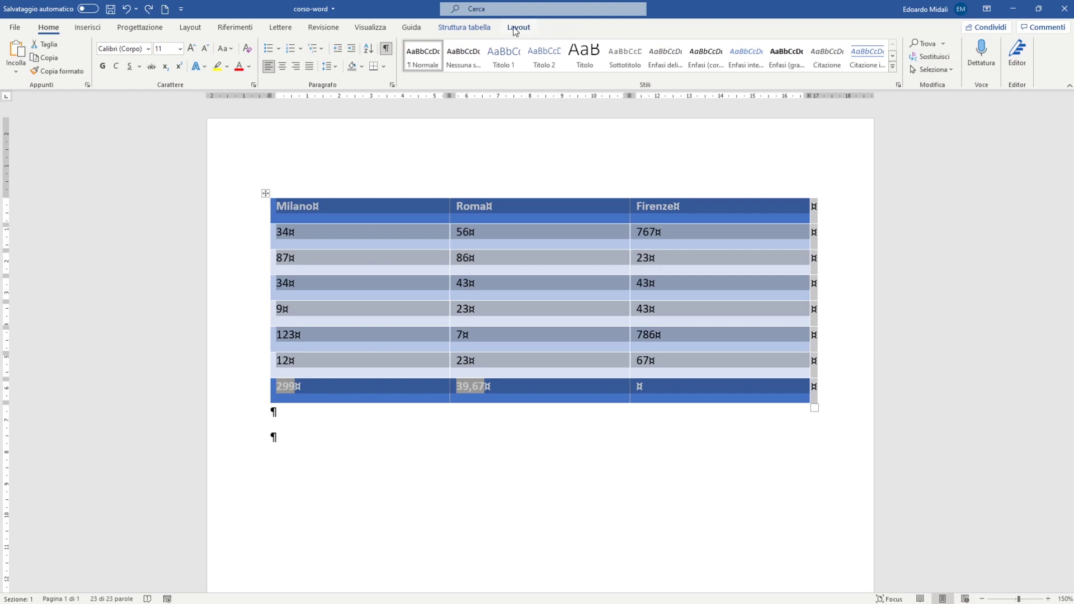
Convert the table to text with tab separators again and hide formatting marks
left_click(519, 26)
left_click(786, 63)
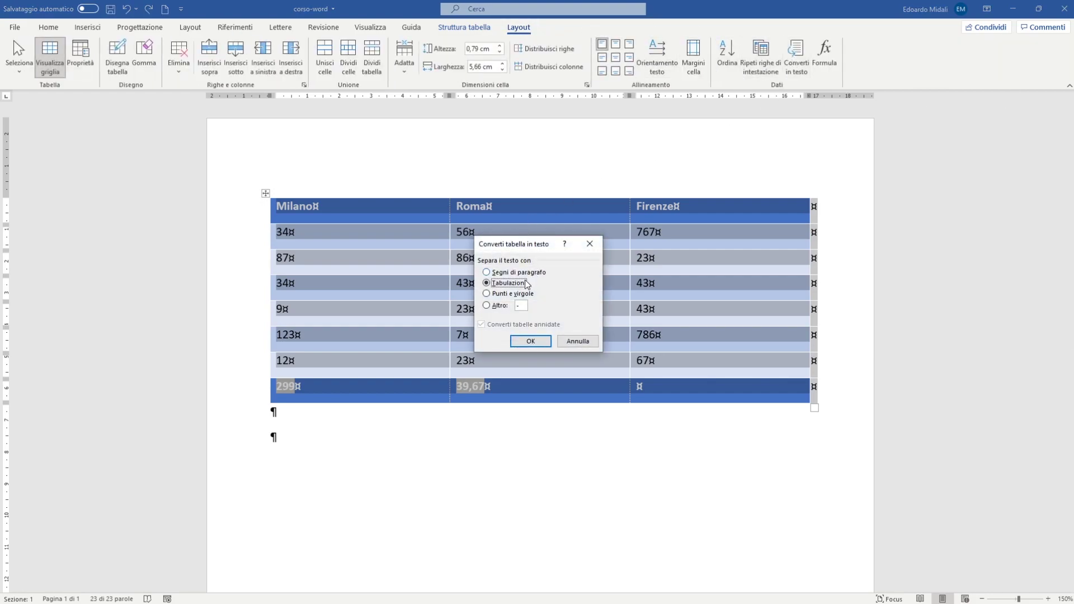
left_click(529, 339)
left_click(564, 448)
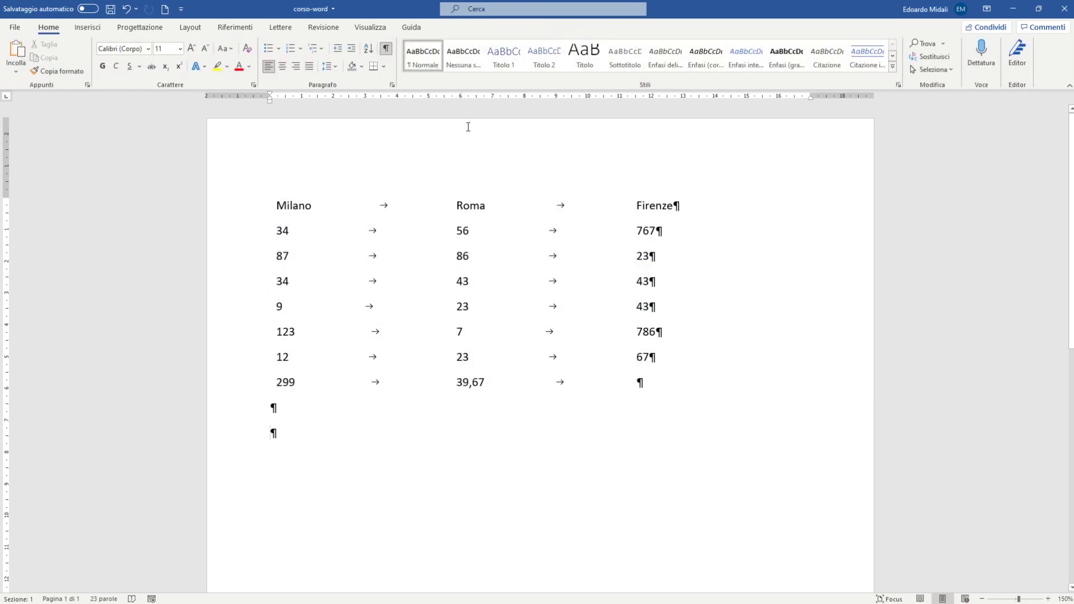
left_click(386, 49)
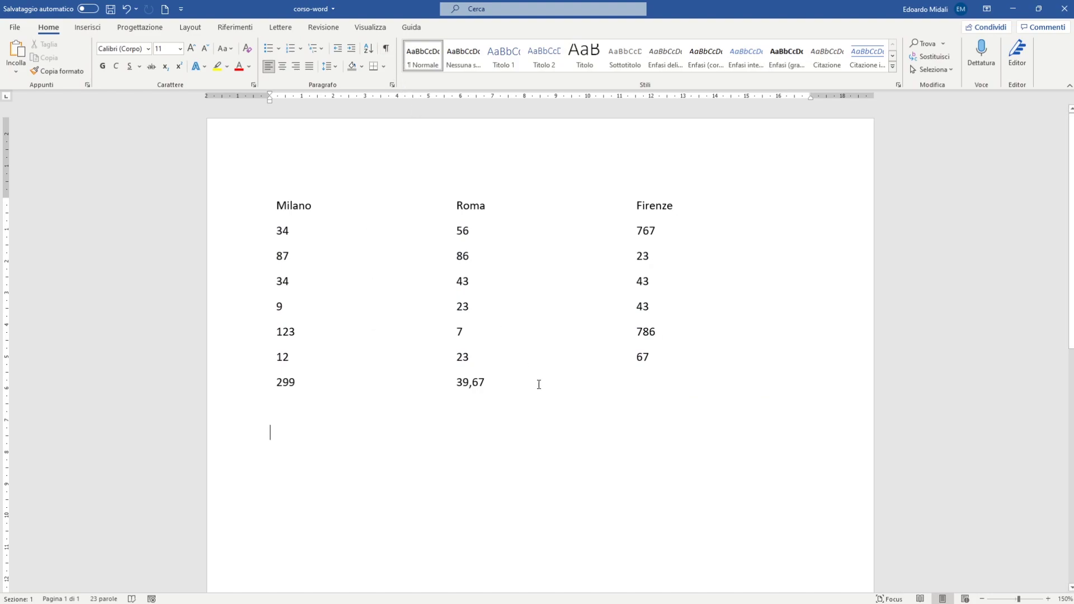
Convert the tab-separated text into a 3-column table using Converti il testo in tabella
left_click_drag(689, 391, 266, 194)
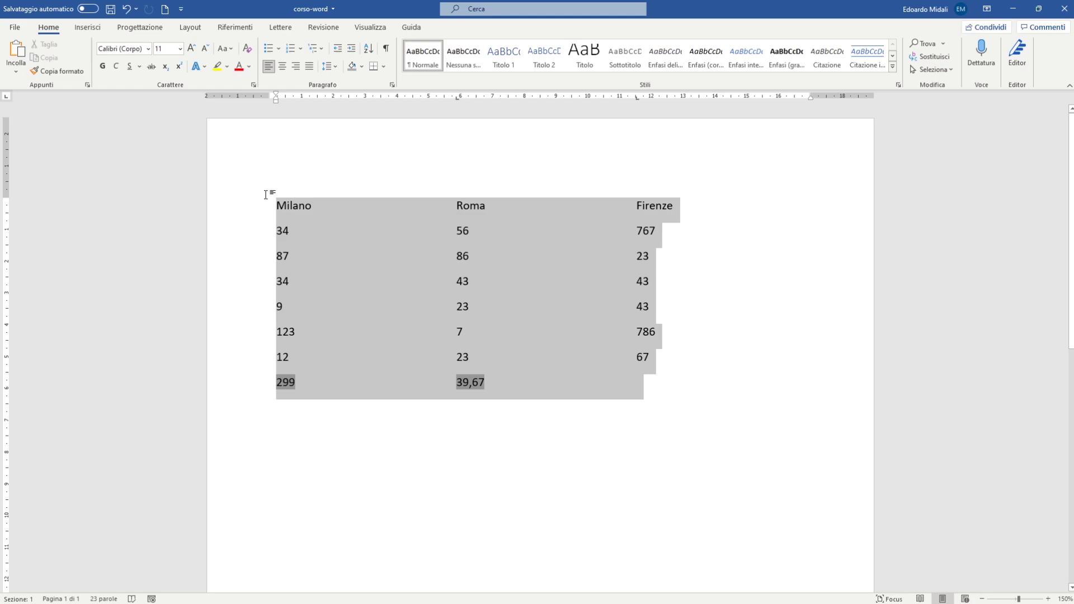
left_click(87, 27)
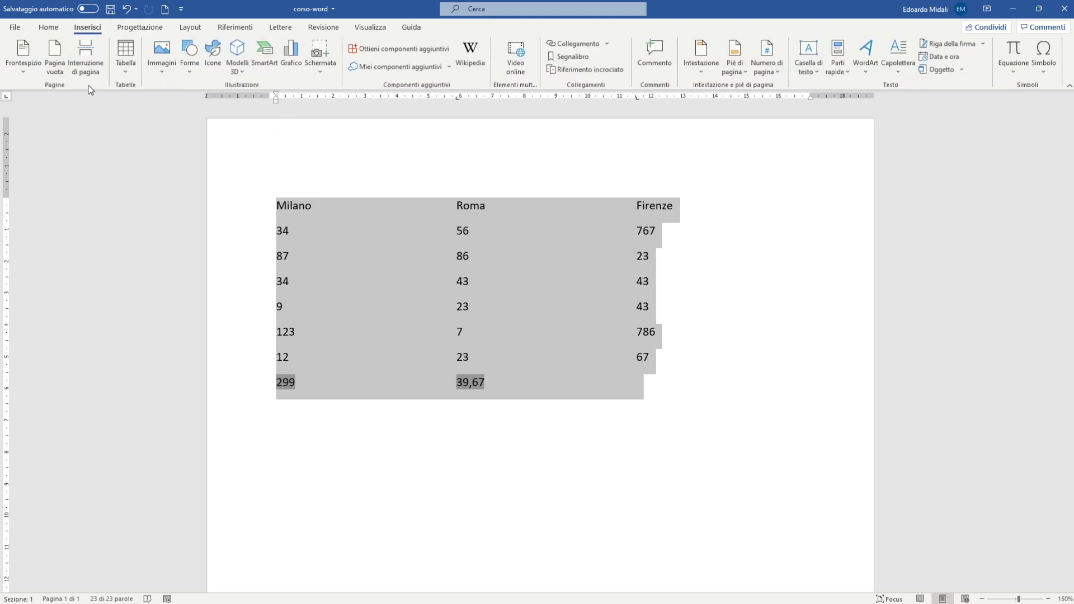
left_click(125, 62)
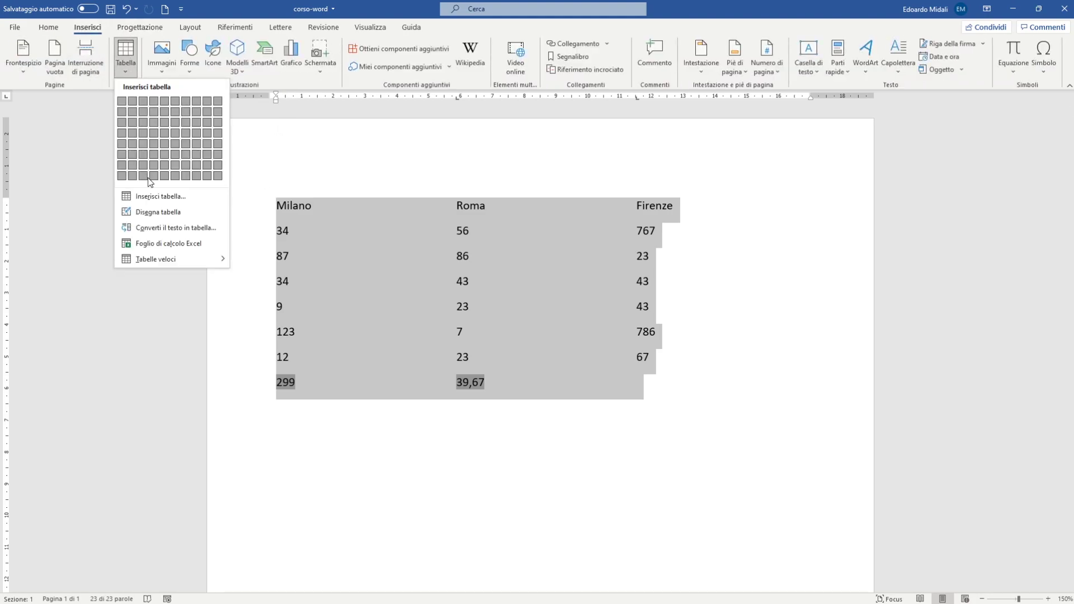
left_click(168, 230)
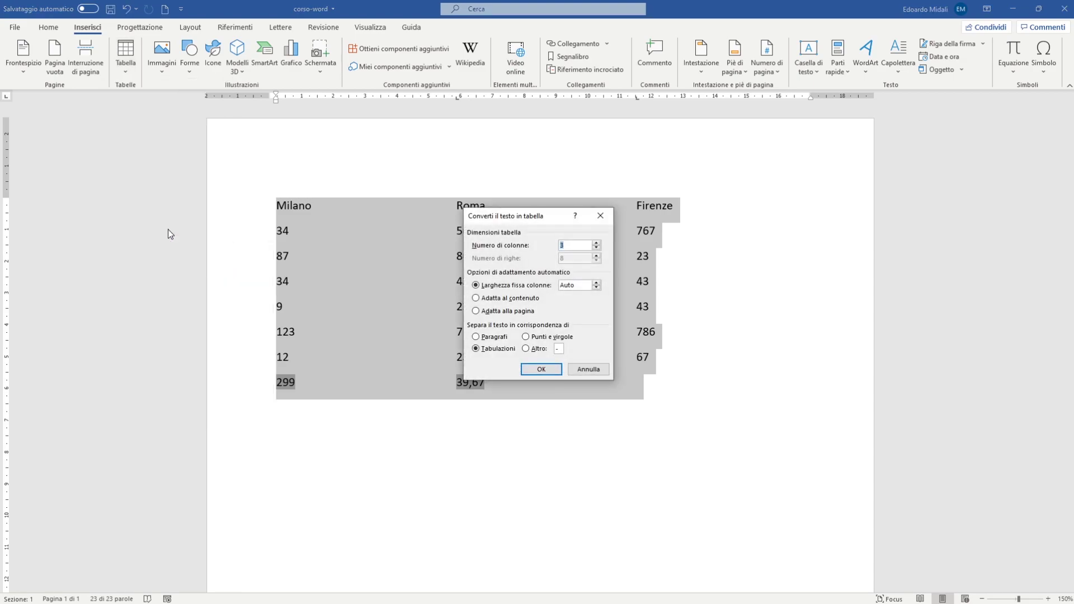
left_click_drag(526, 216, 774, 246)
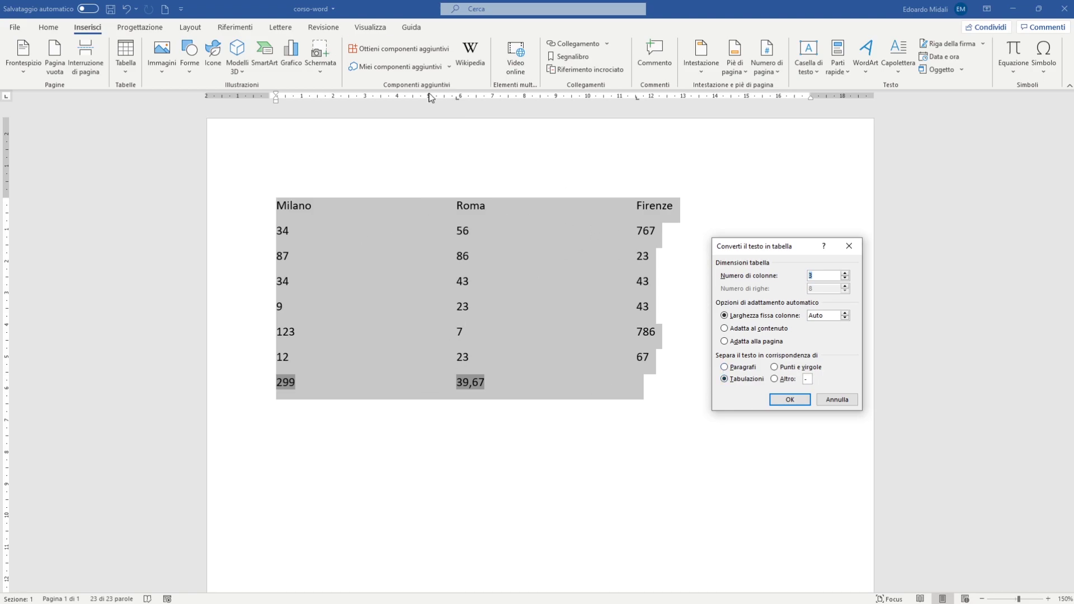
left_click(789, 399)
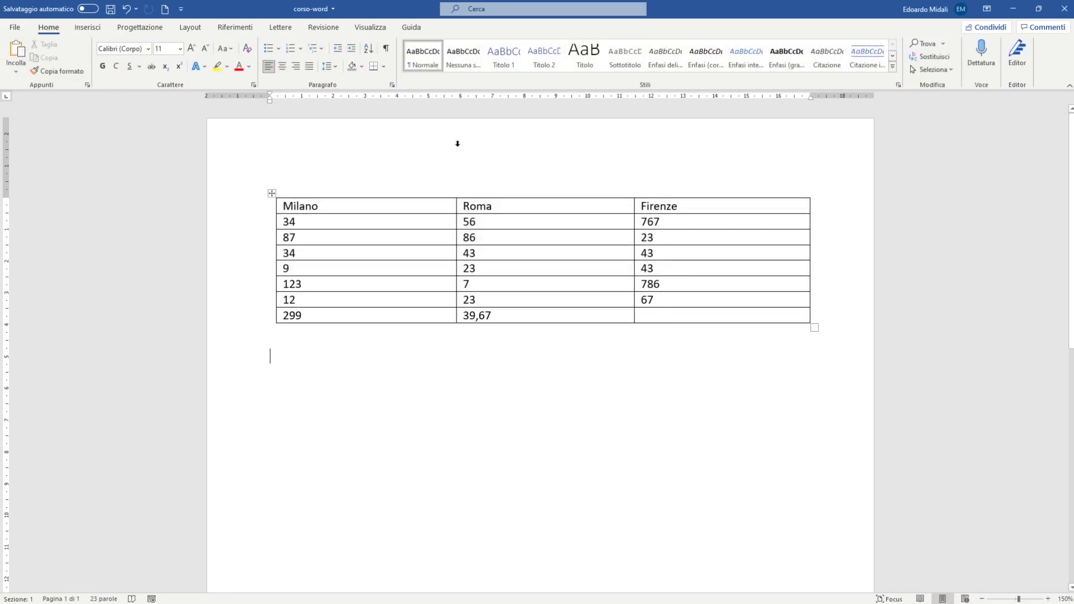
Select the Milano column, view its context options, then deselect it
left_click(422, 182)
right_click(431, 211)
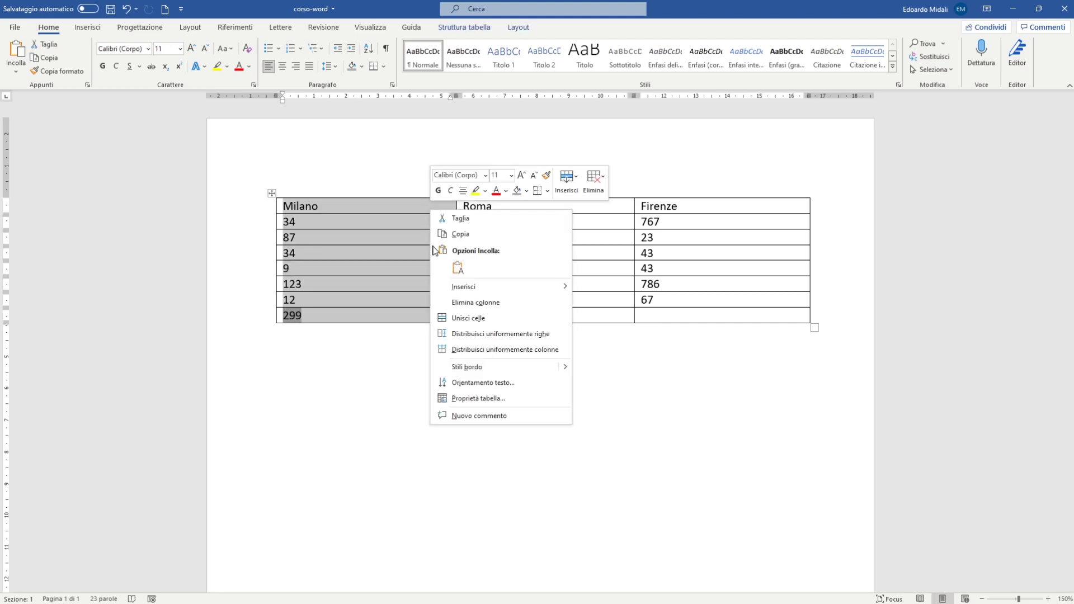
left_click(635, 395)
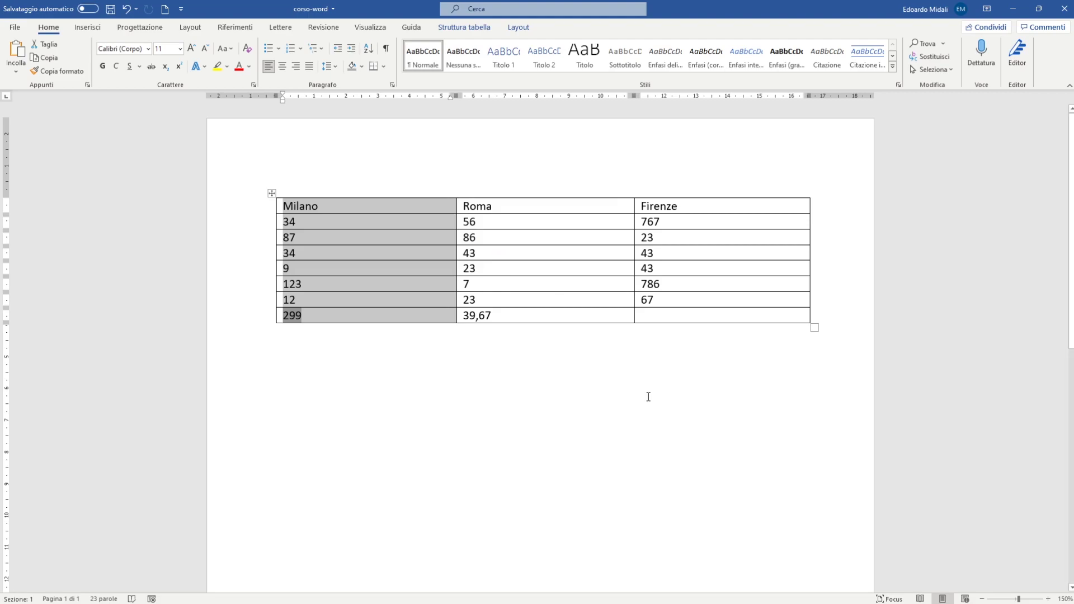
left_click(693, 368)
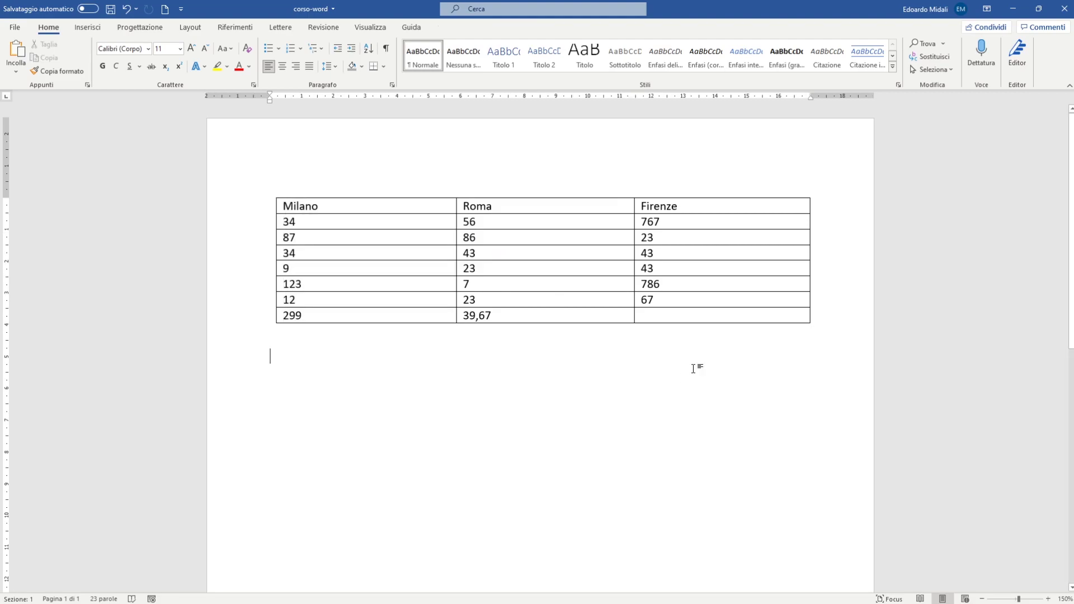